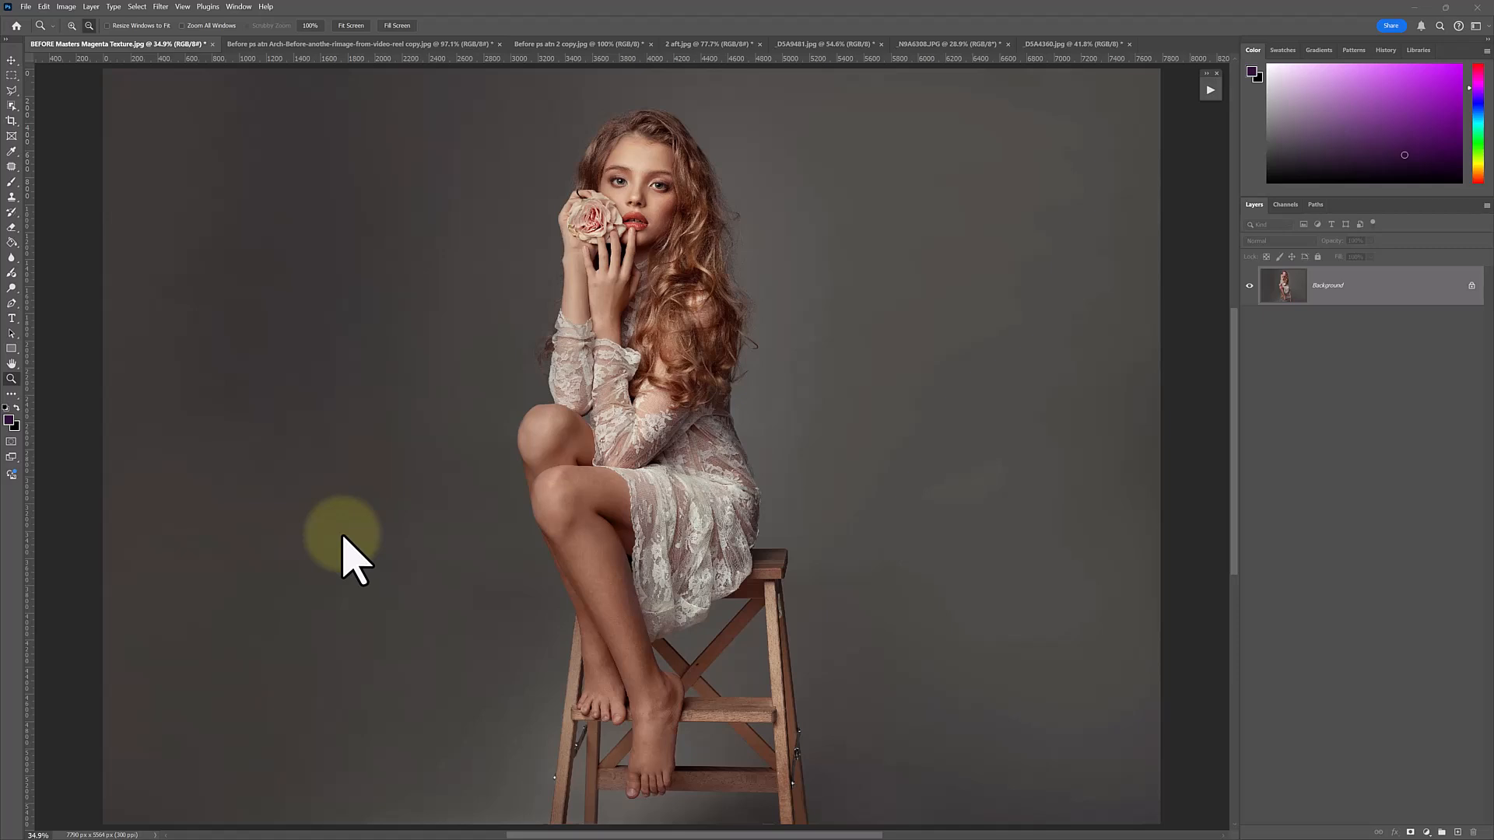
# Look at the Masters Magenta texture file in the DOWNLOADS folder and at the Place Embedded command for importing it.
pyautogui.hotkey('alt', 'Tab')
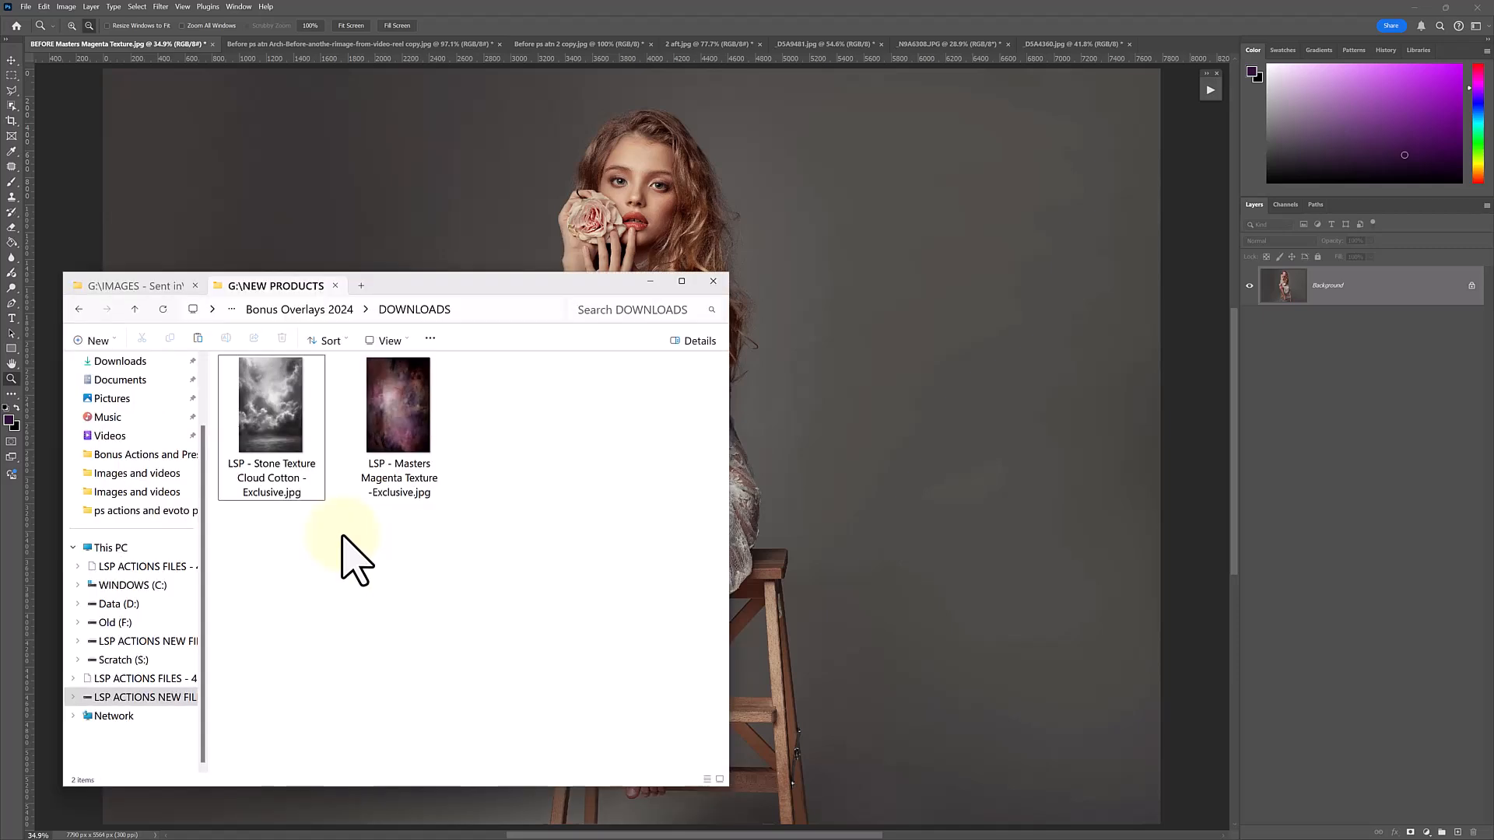
pyautogui.click(398, 416)
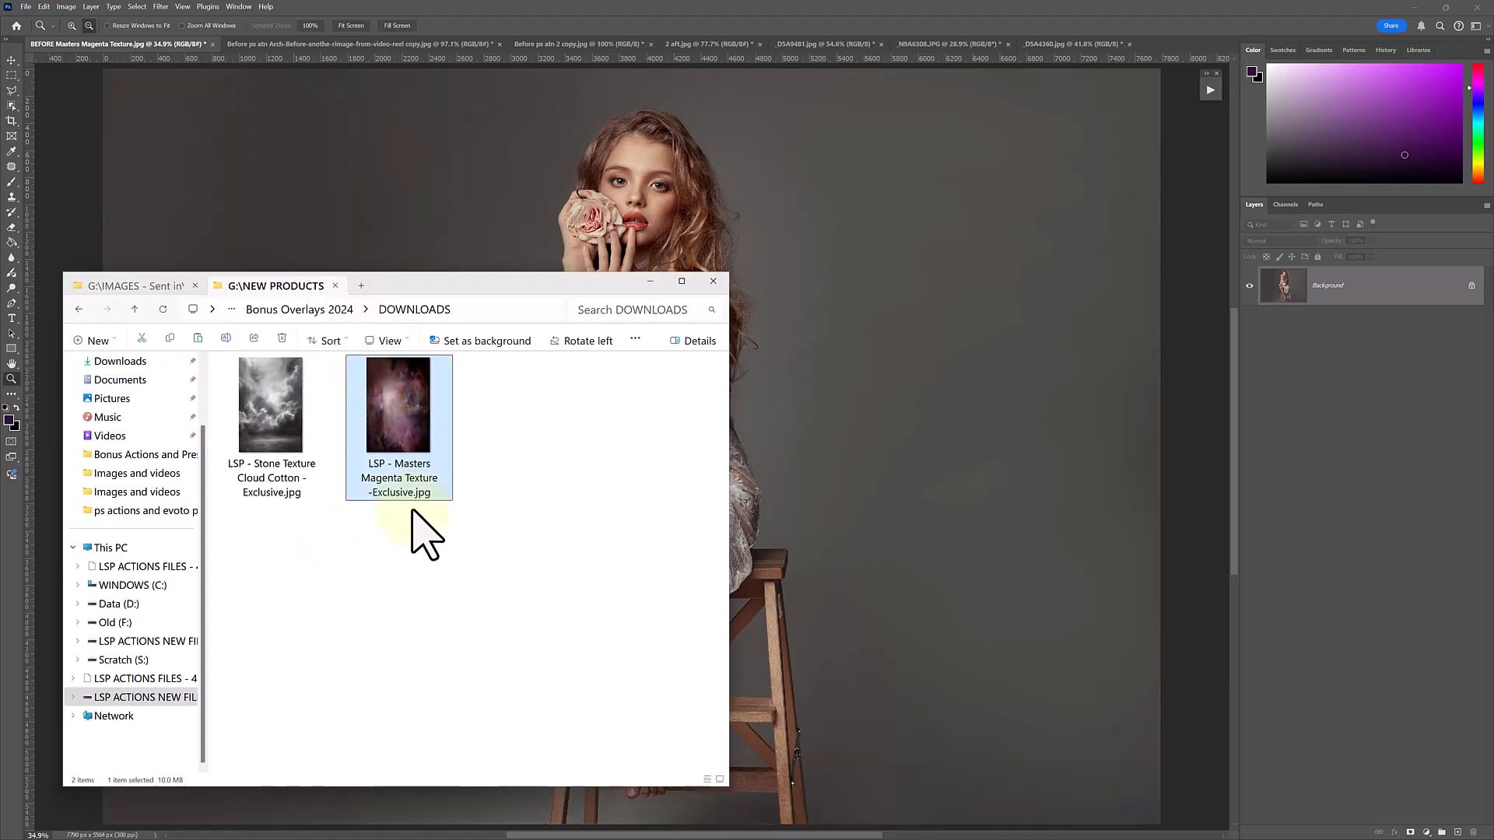
pyautogui.moveTo(415, 490); pyautogui.dragTo(427, 384)
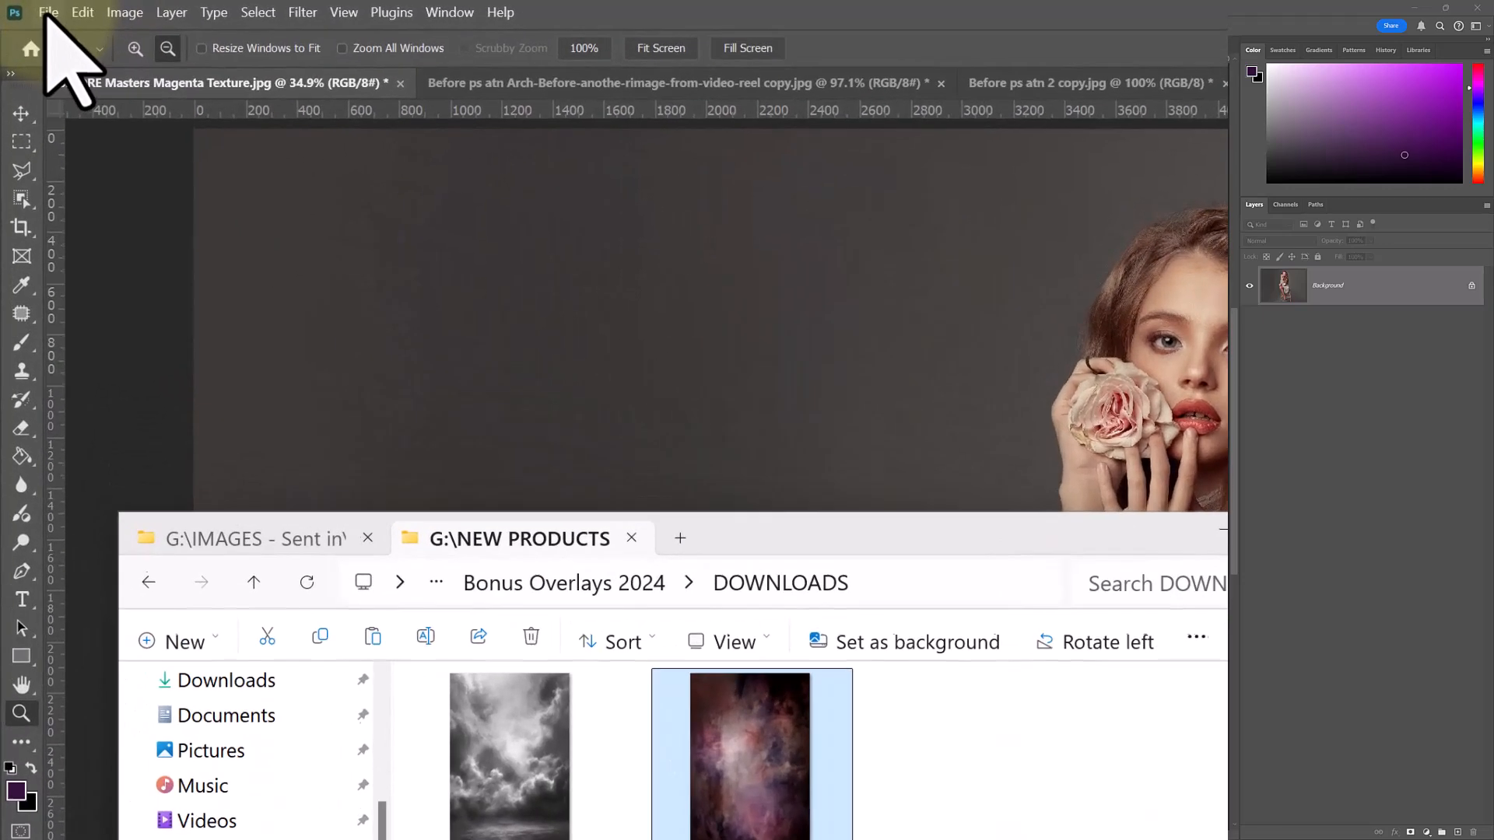
pyautogui.click(47, 13)
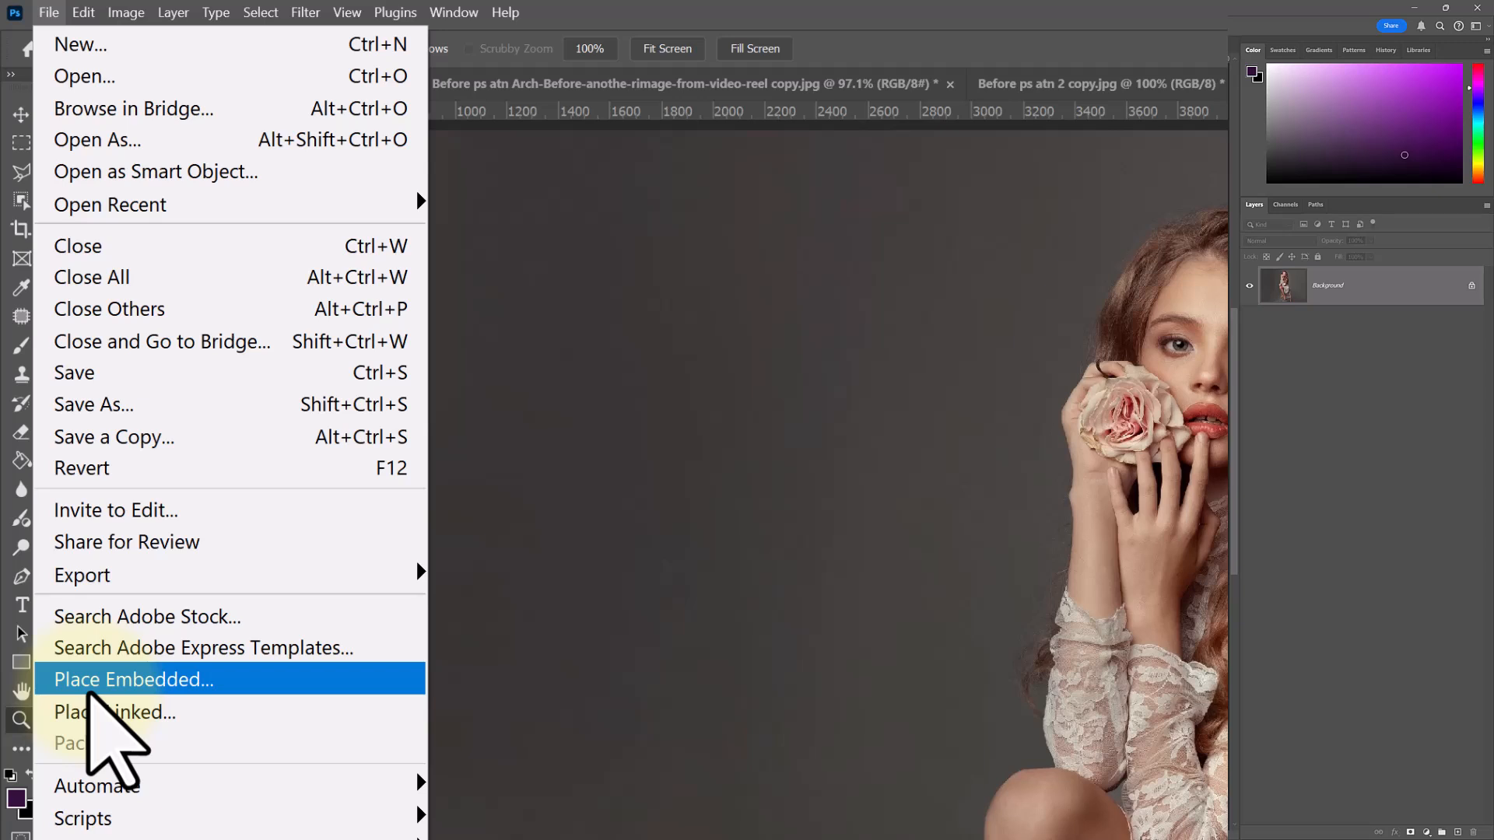
pyautogui.click(37, 9)
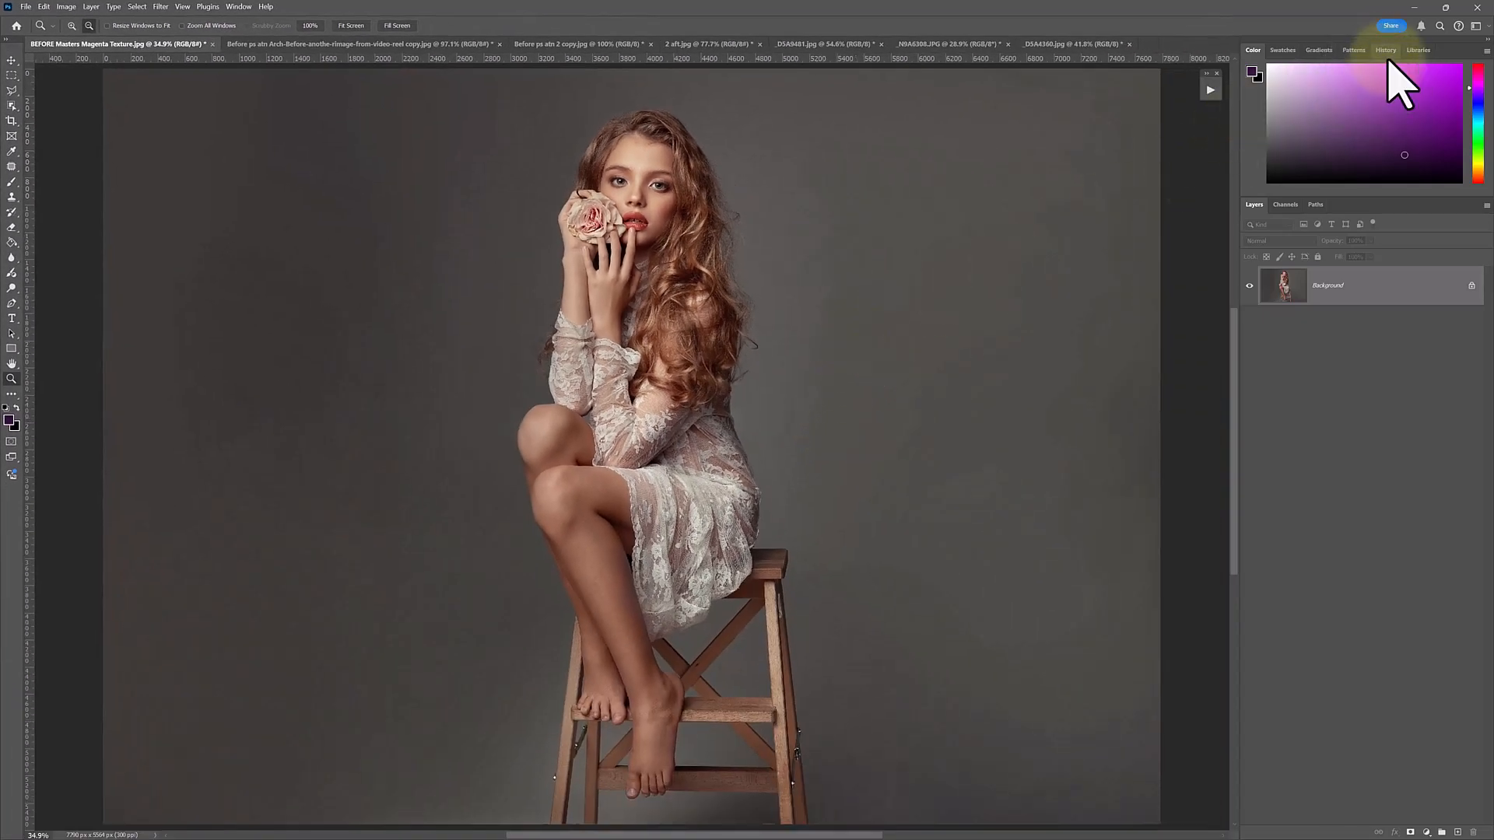
# Enlarge the Libraries panel and create a new library named TEXTURES.
pyautogui.click(1419, 52)
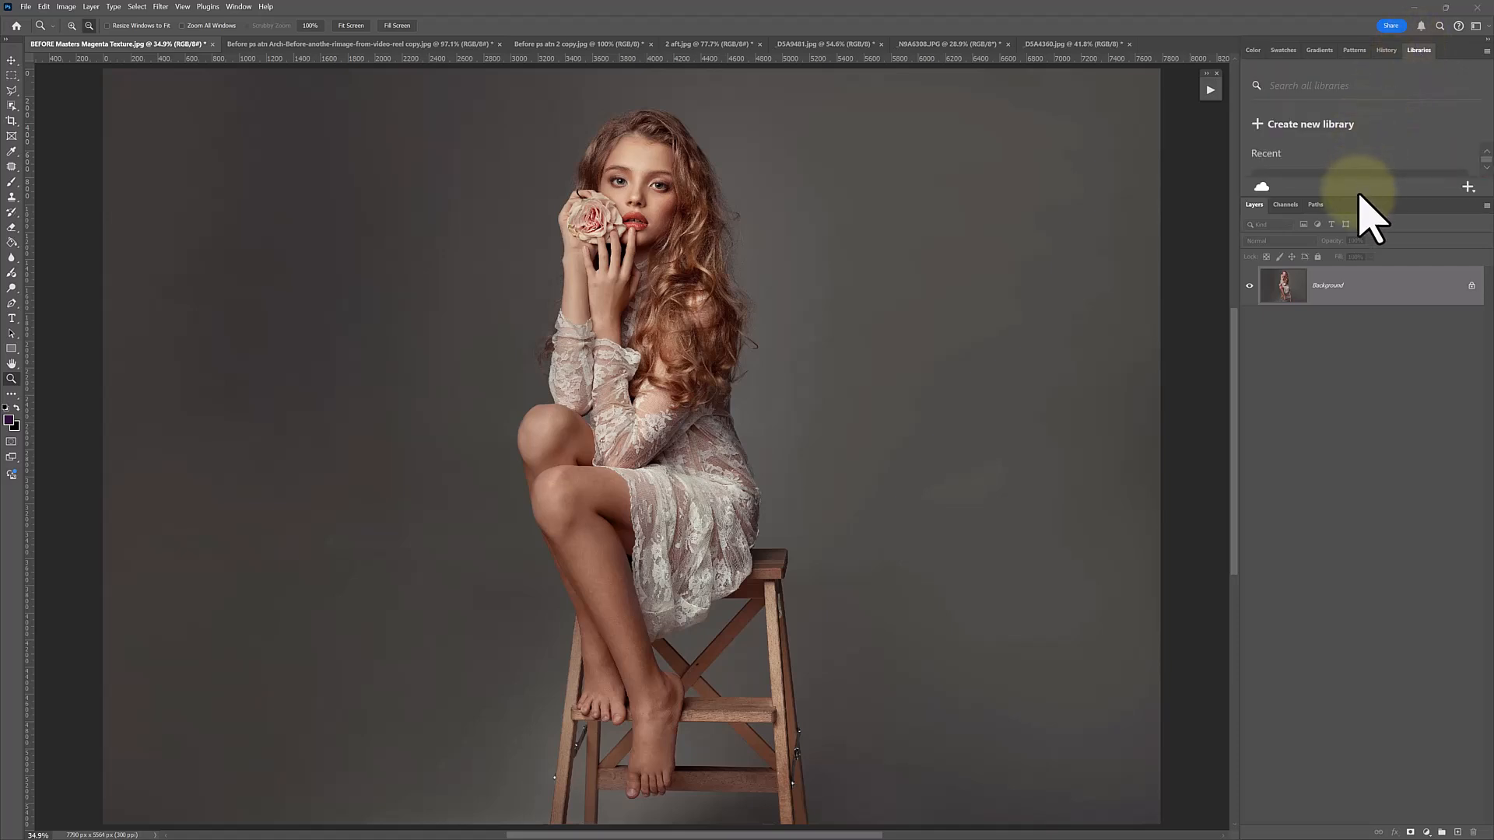
pyautogui.moveTo(1358, 197); pyautogui.dragTo(1358, 315)
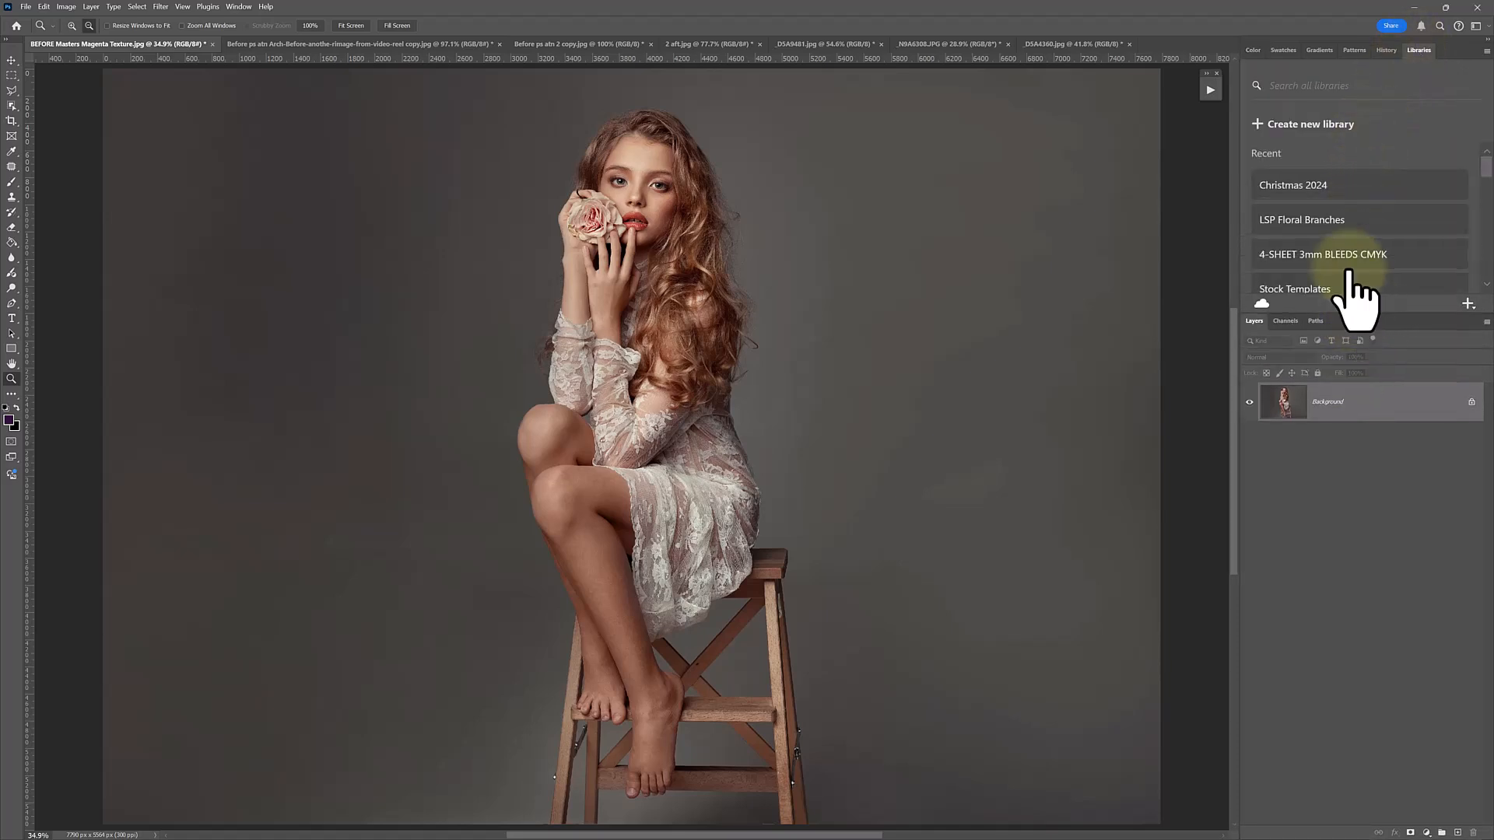
pyautogui.click(1265, 128)
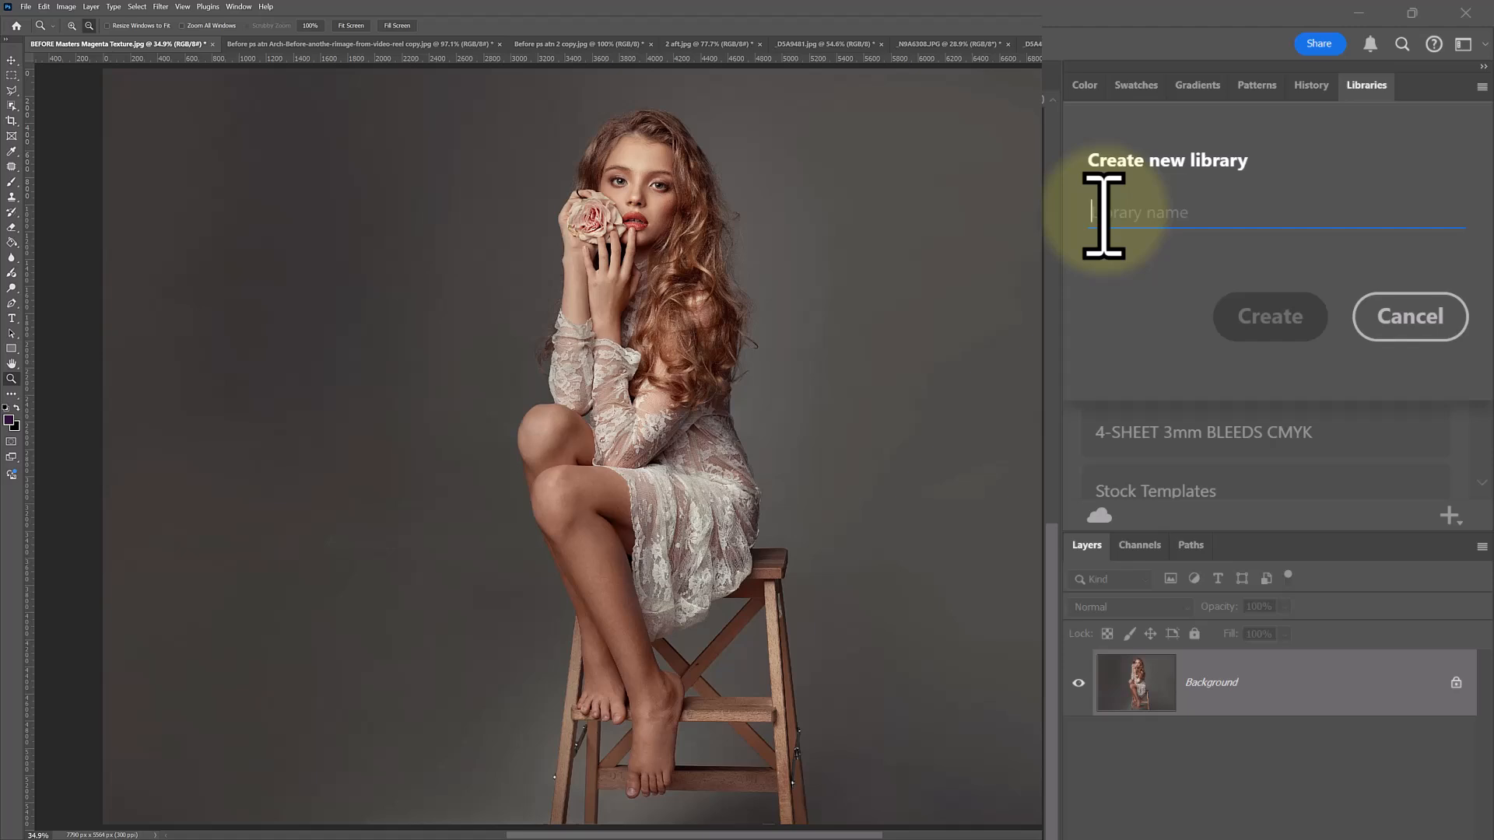
pyautogui.write('TEXTURES')
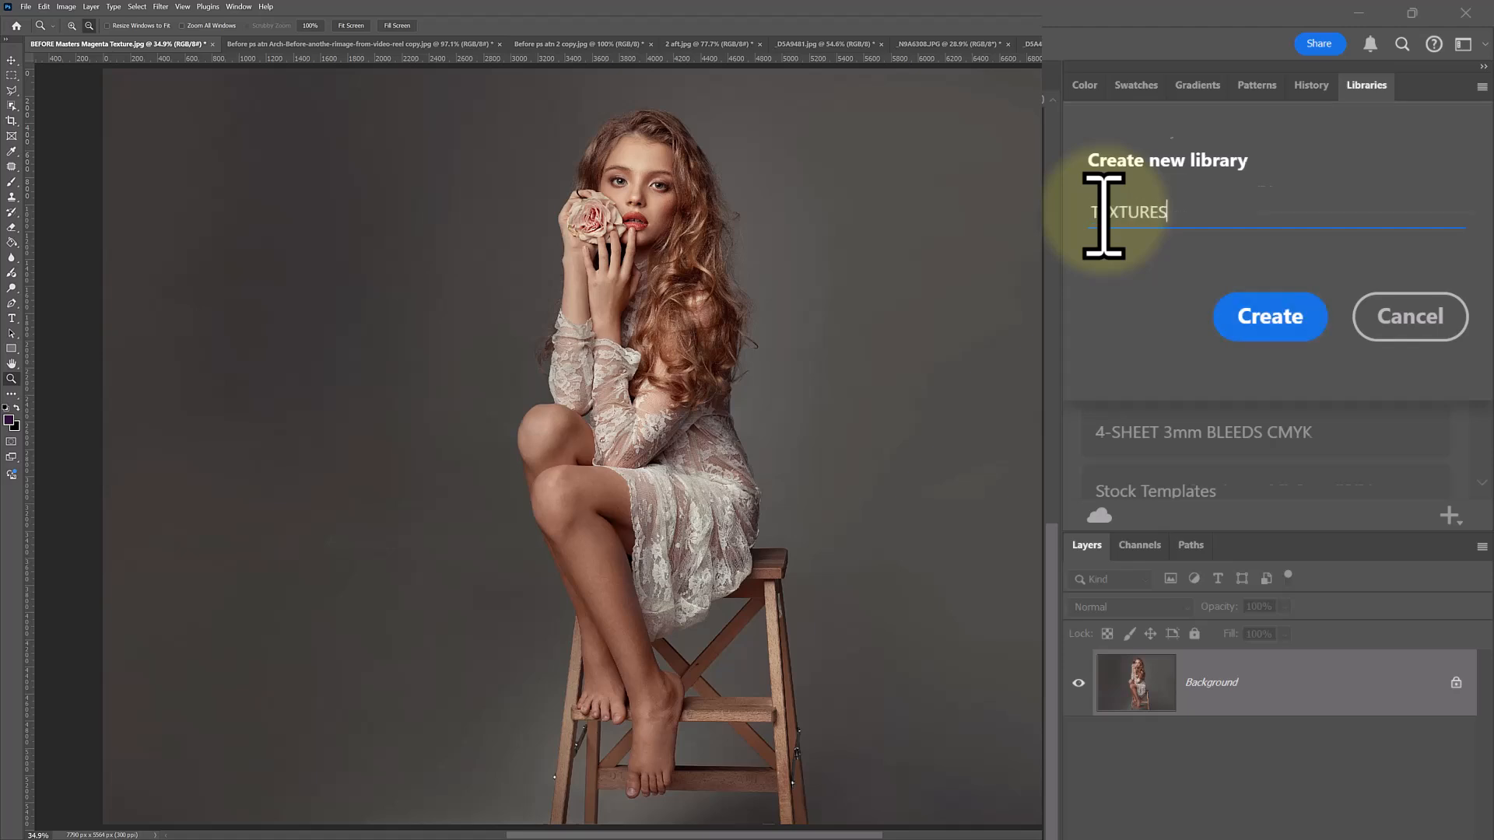
pyautogui.press('Return')
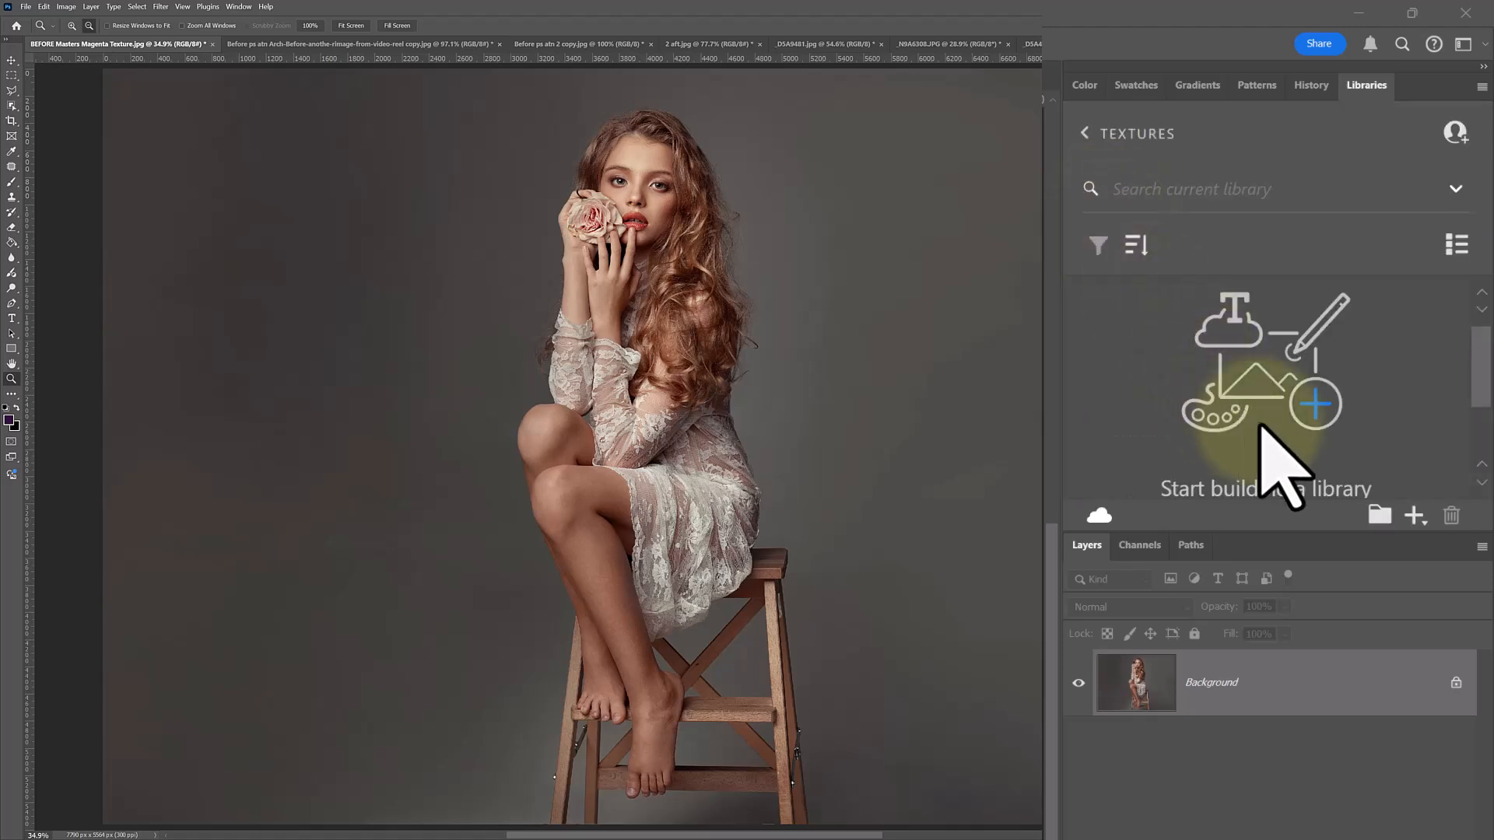
# Add the Stone Texture Cloud Cotton and Masters Magenta texture files from the DOWNLOADS folder to the TEXTURES library.
pyautogui.scroll(-3, 1261, 420)
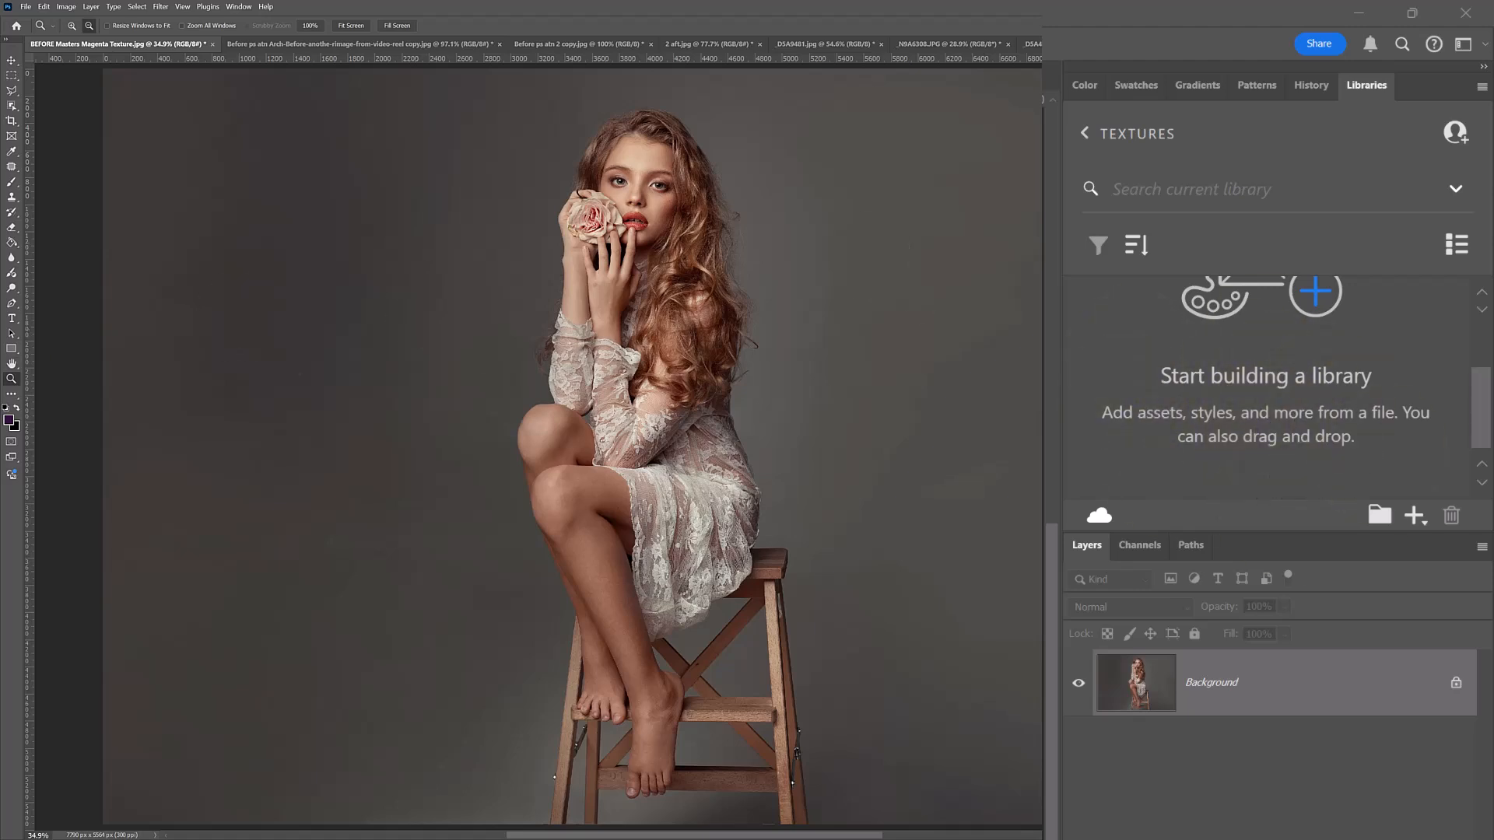
pyautogui.hotkey('alt', 'Tab')
pyautogui.moveTo(509, 417); pyautogui.dragTo(1253, 343)
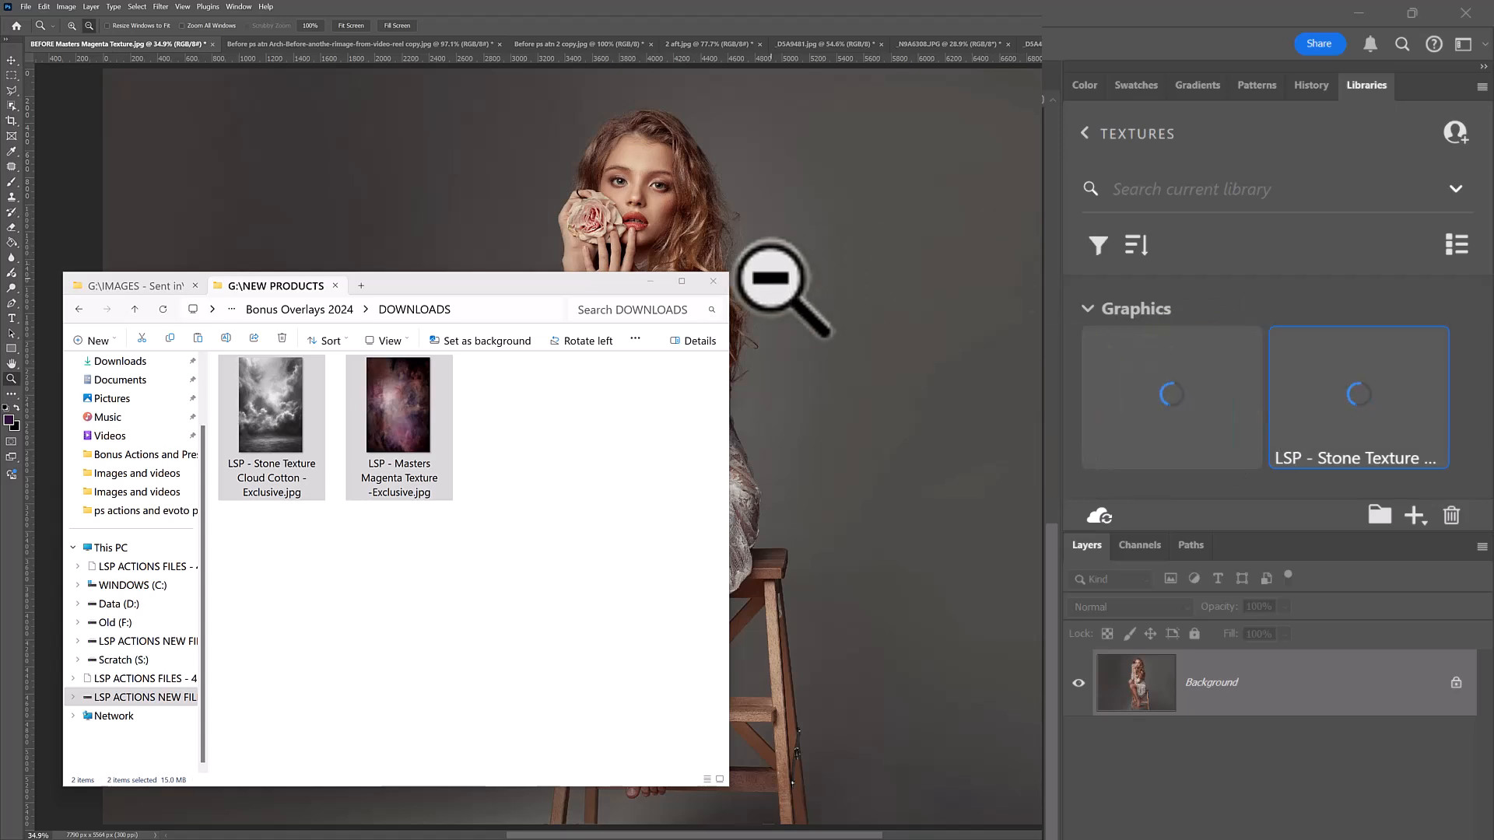
# Place the Masters Magenta texture from the library onto the portrait and rotate it about -90° to landscape orientation.
pyautogui.keyDown('alt'); pyautogui.click(909, 305); pyautogui.keyUp('alt')
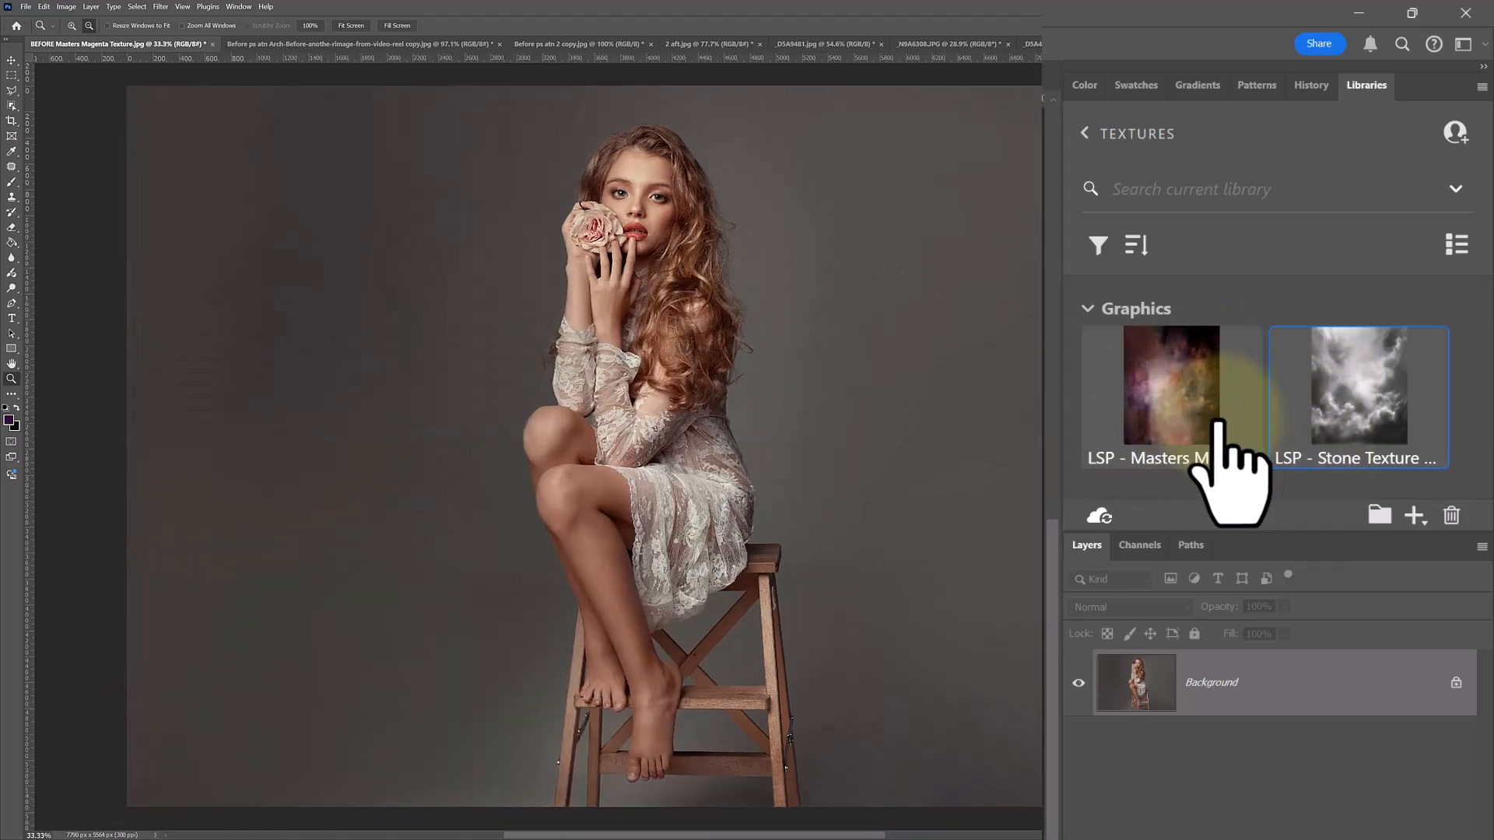
pyautogui.moveTo(1217, 422); pyautogui.dragTo(830, 324)
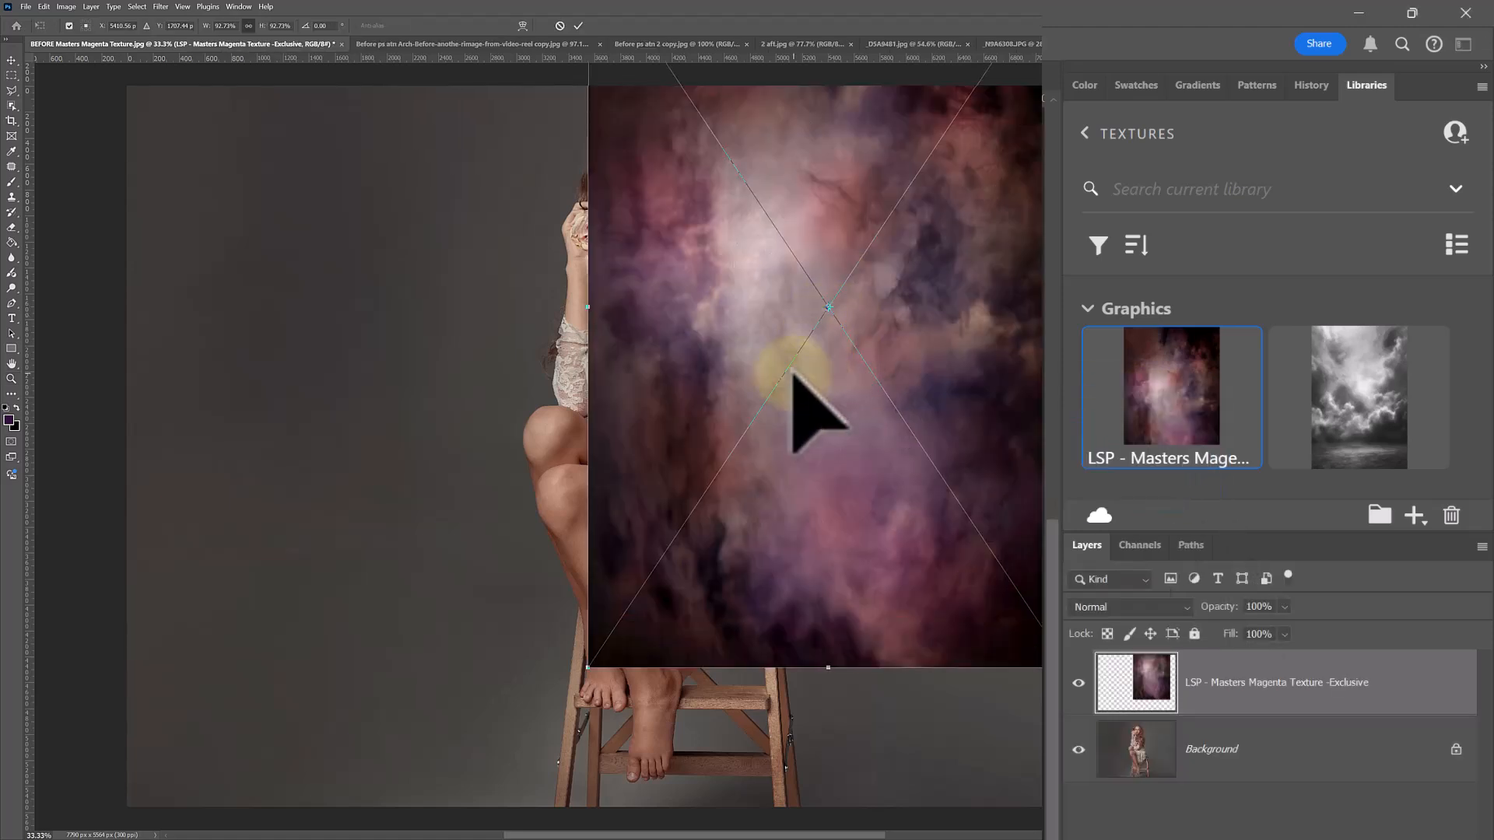
pyautogui.moveTo(792, 372); pyautogui.dragTo(610, 501)
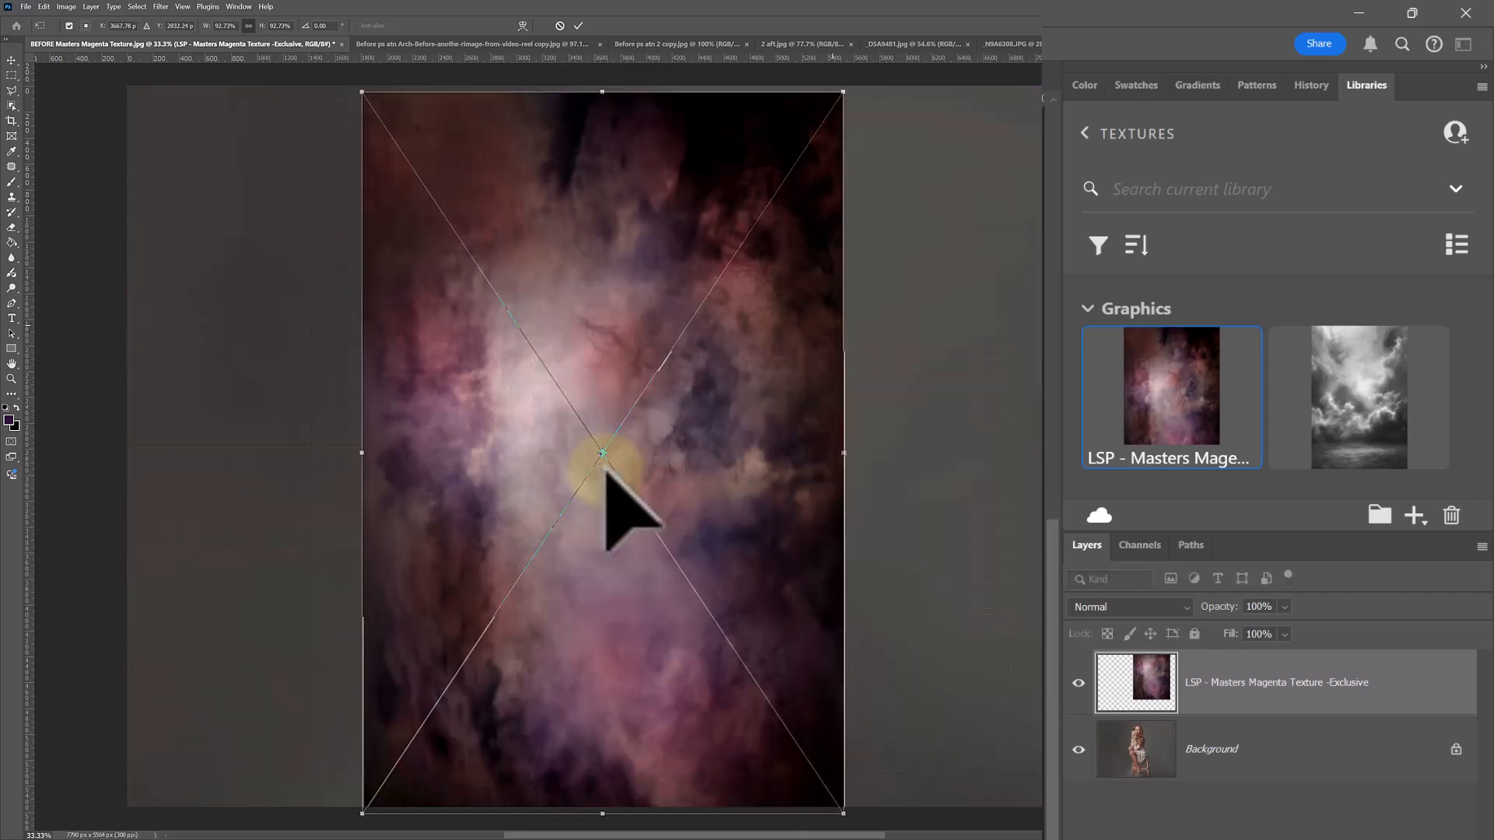
pyautogui.moveTo(896, 403); pyautogui.dragTo(471, 195)
pyautogui.moveTo(480, 99); pyautogui.dragTo(477, 109)
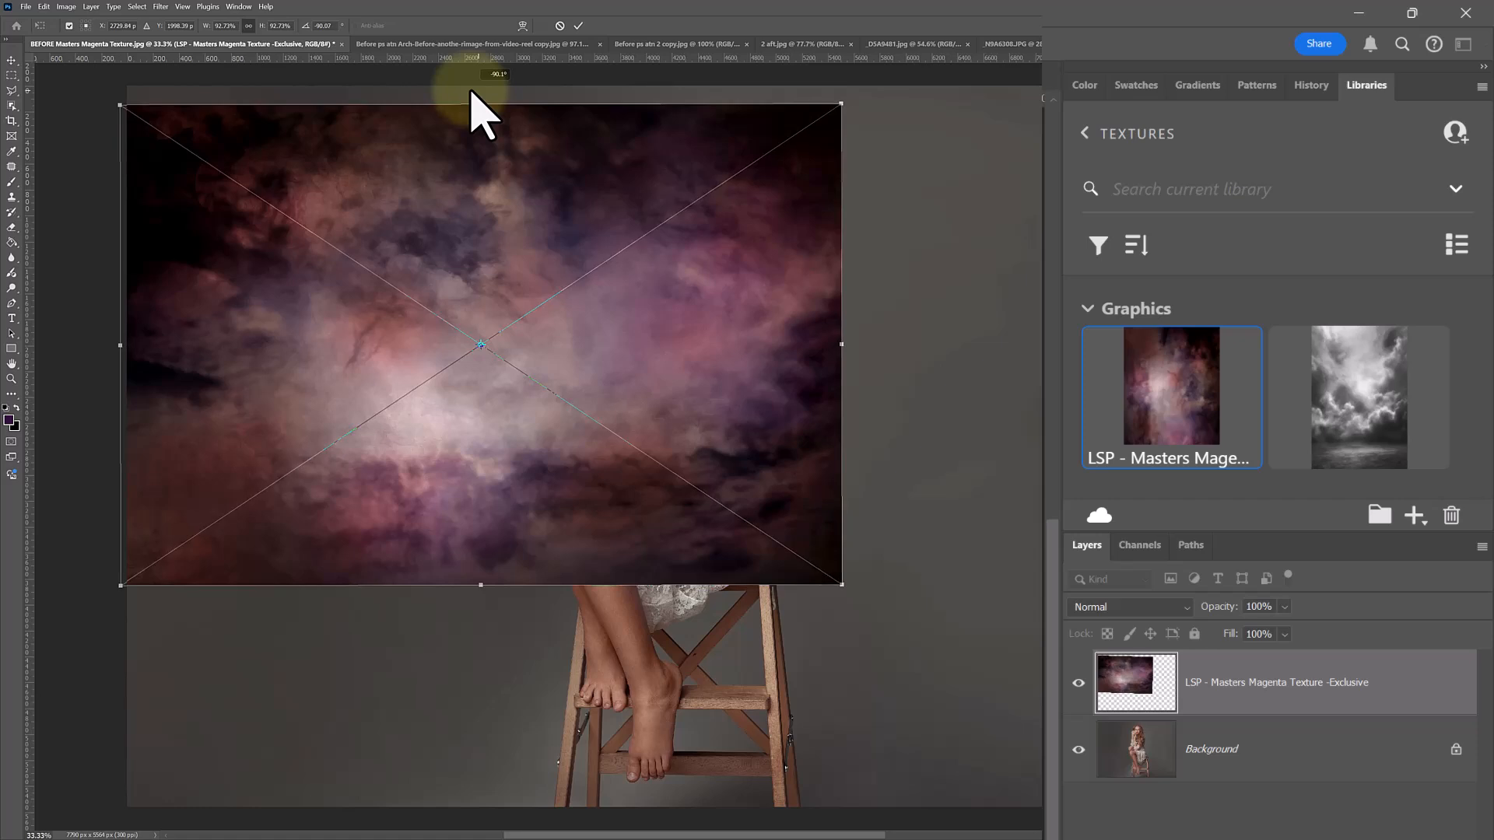
# Position and enlarge the placed texture until it covers the whole photo, and commit the transform.
pyautogui.moveTo(457, 166); pyautogui.dragTo(459, 141)
pyautogui.moveTo(487, 566); pyautogui.dragTo(557, 787)
pyautogui.moveTo(533, 681); pyautogui.dragTo(661, 669)
pyautogui.press('Return')
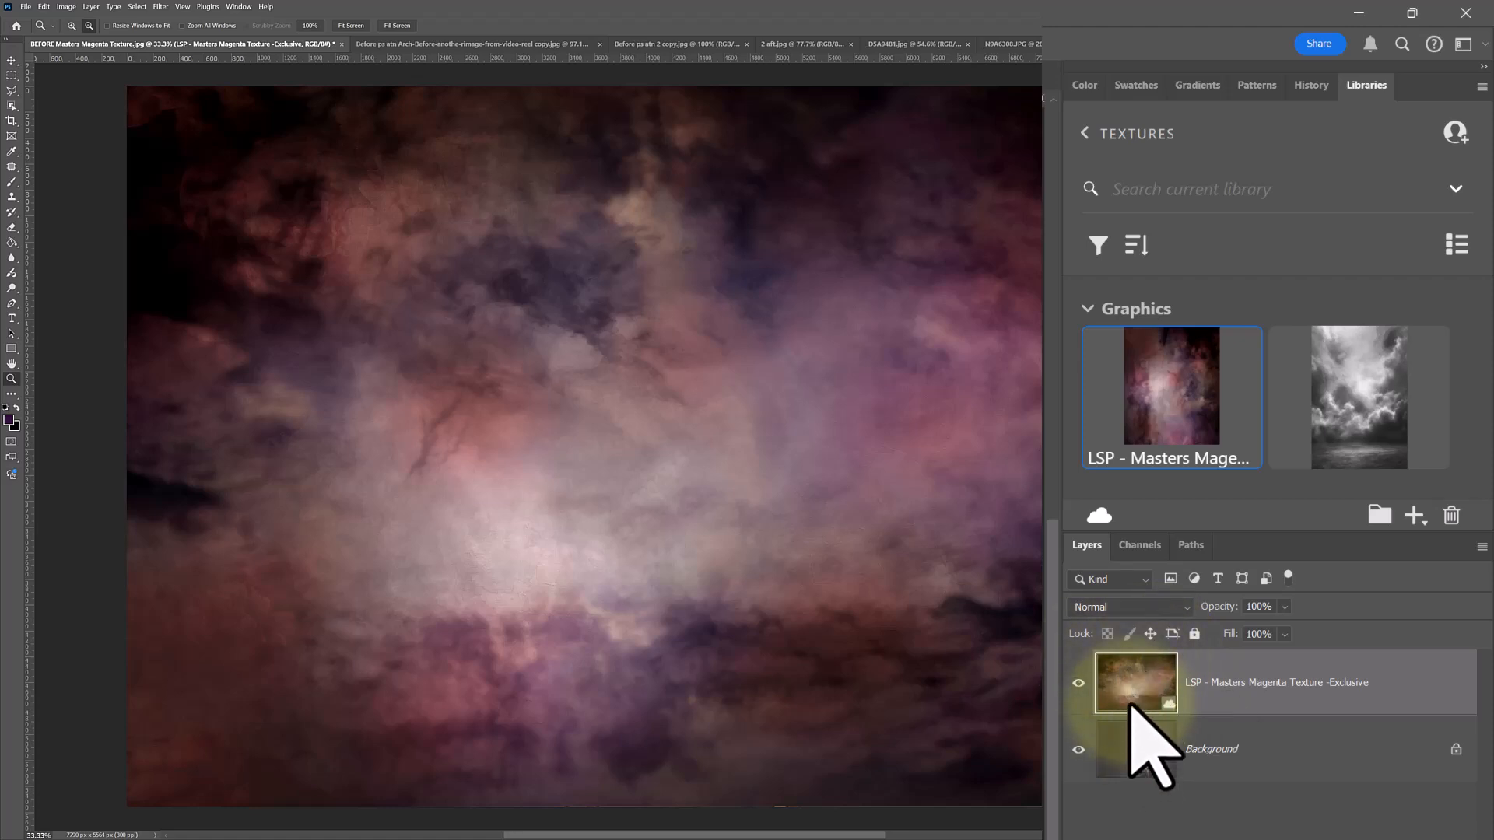
pyautogui.click(239, 6)
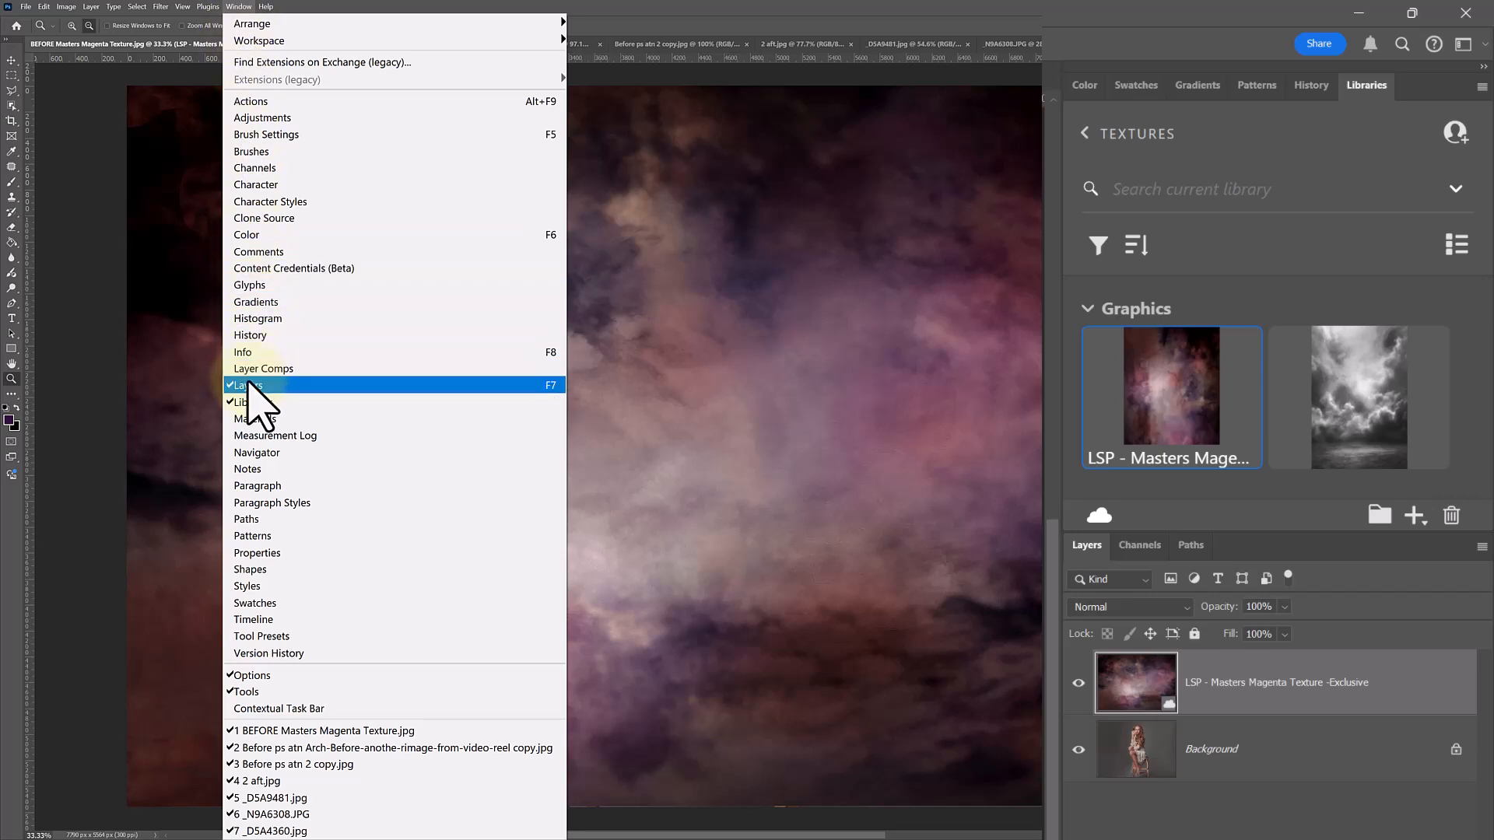
pyautogui.click(235, 5)
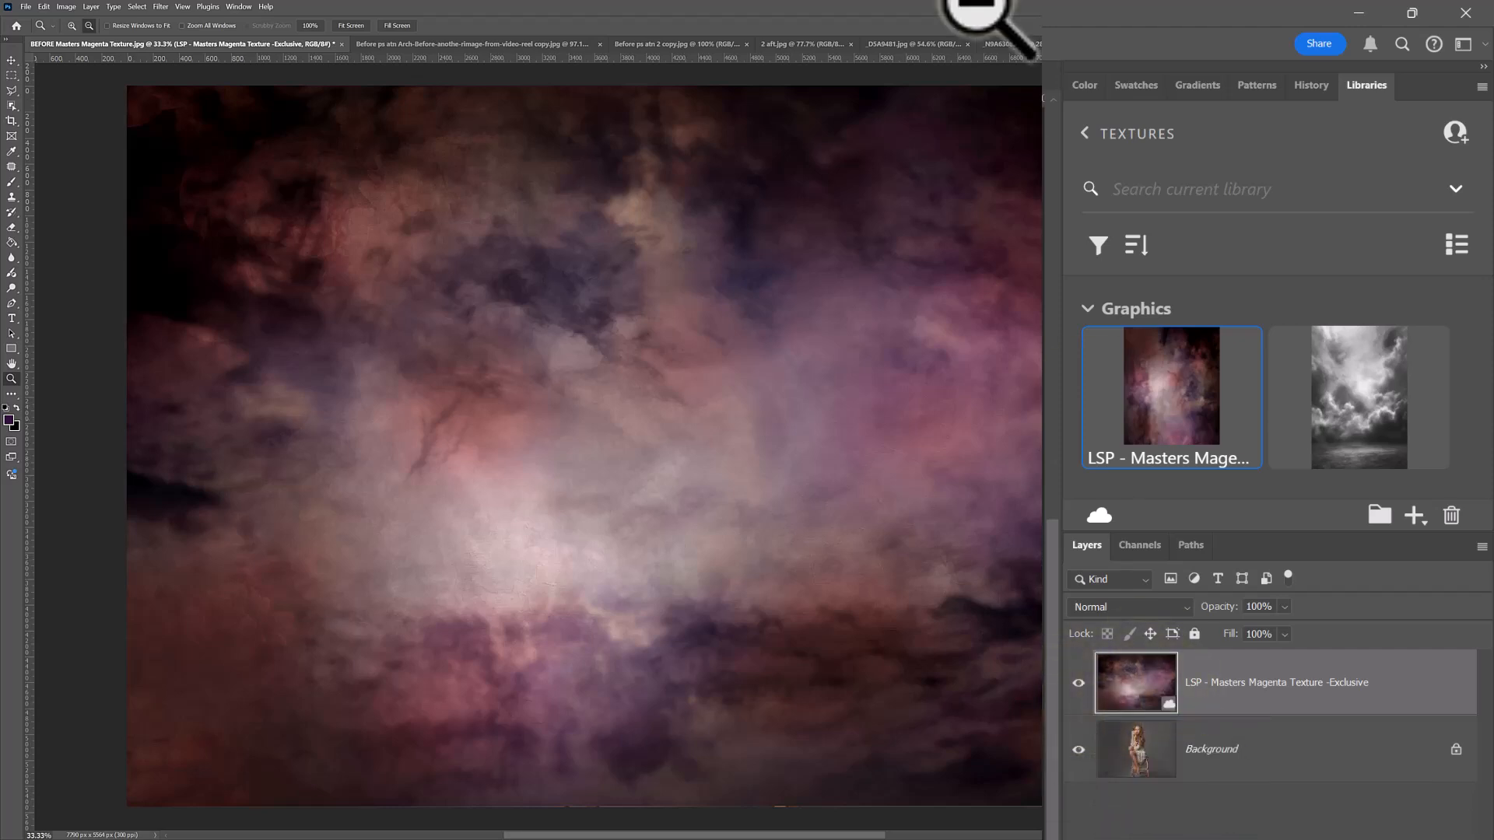
# Select the woman on the Background layer with the Select Subject command.
pyautogui.click(1233, 749)
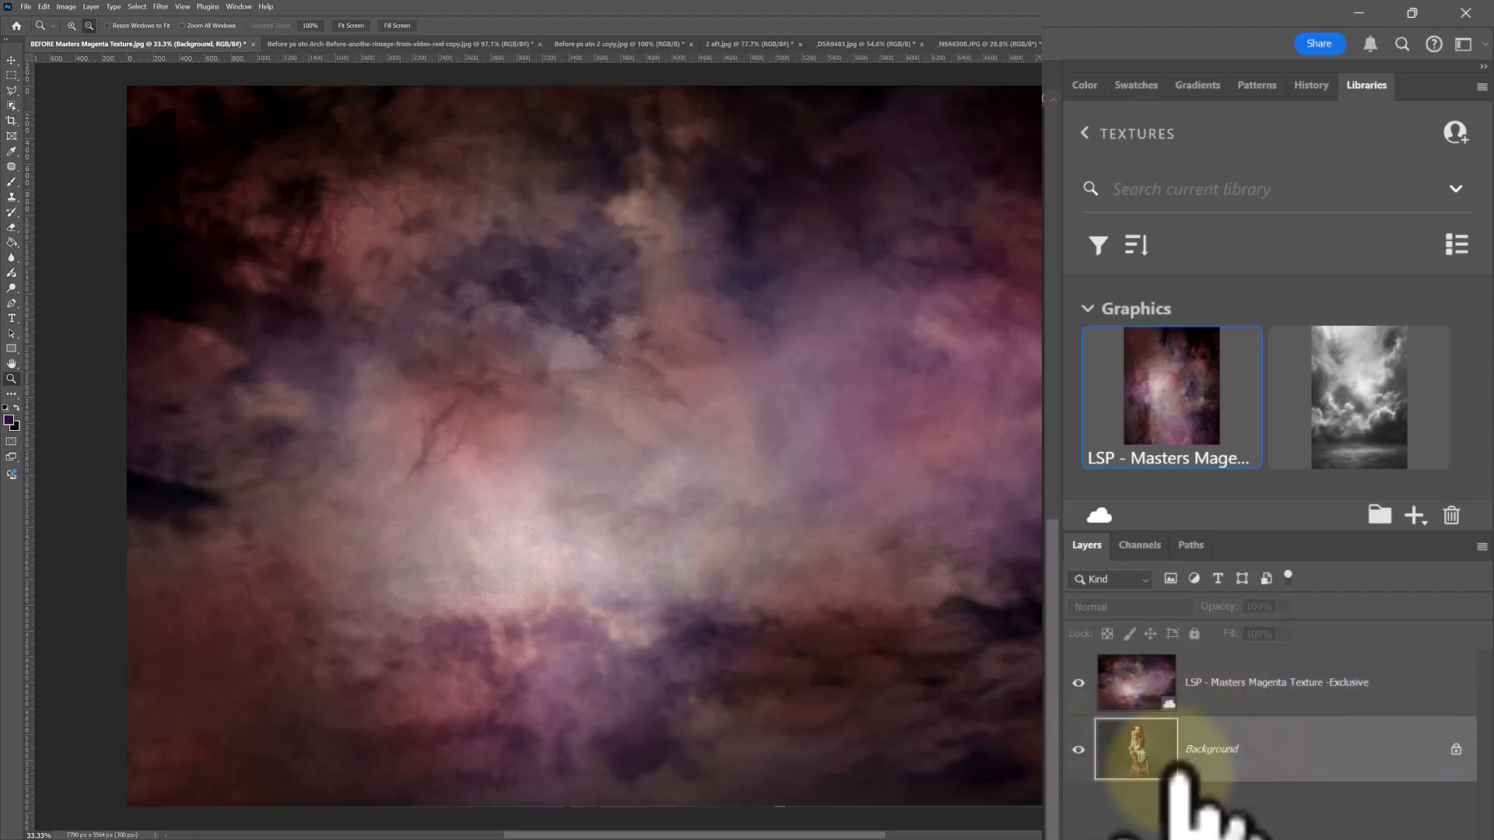
pyautogui.click(137, 7)
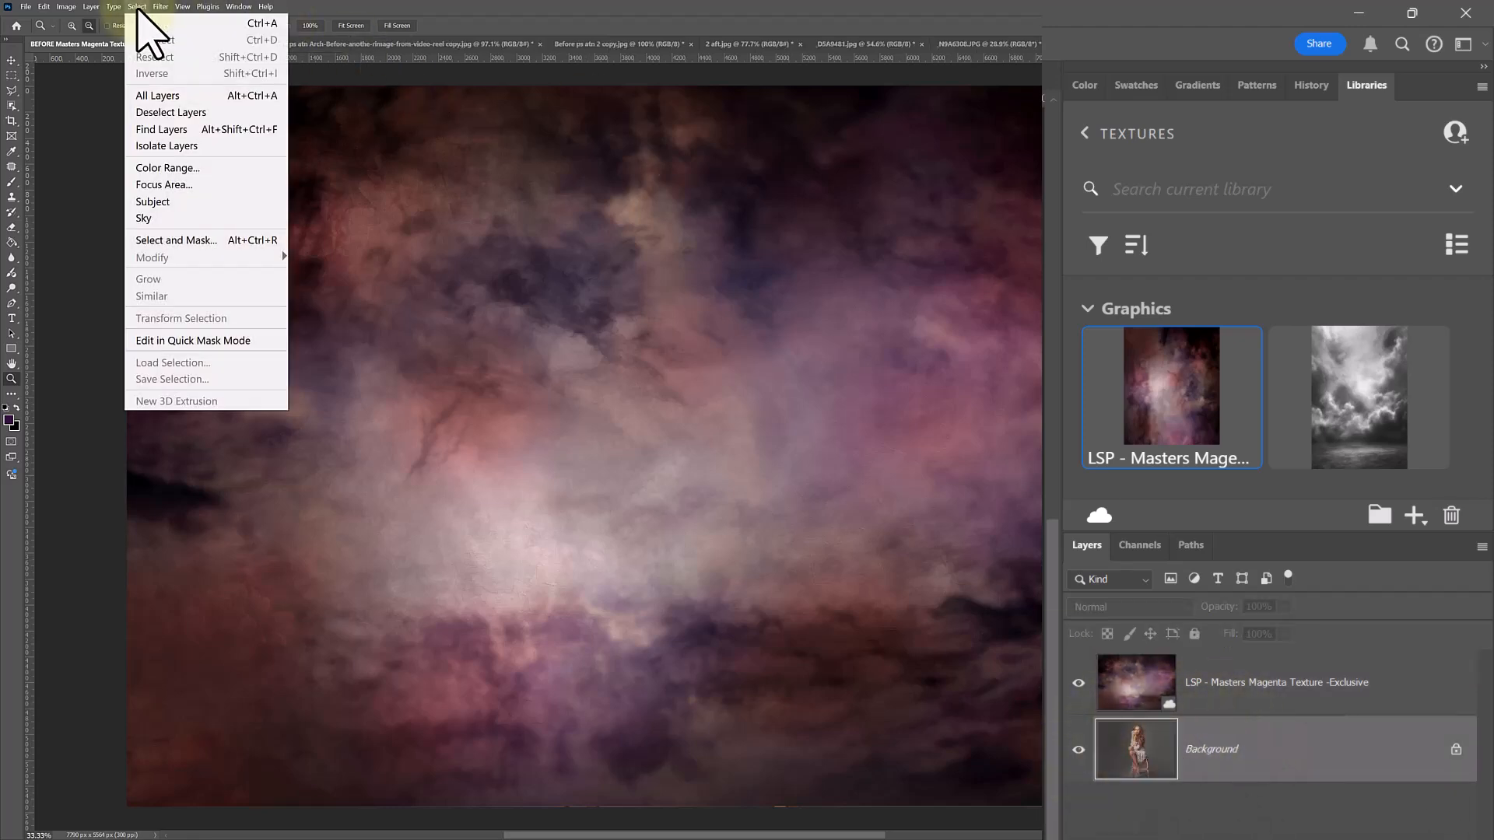
pyautogui.click(150, 218)
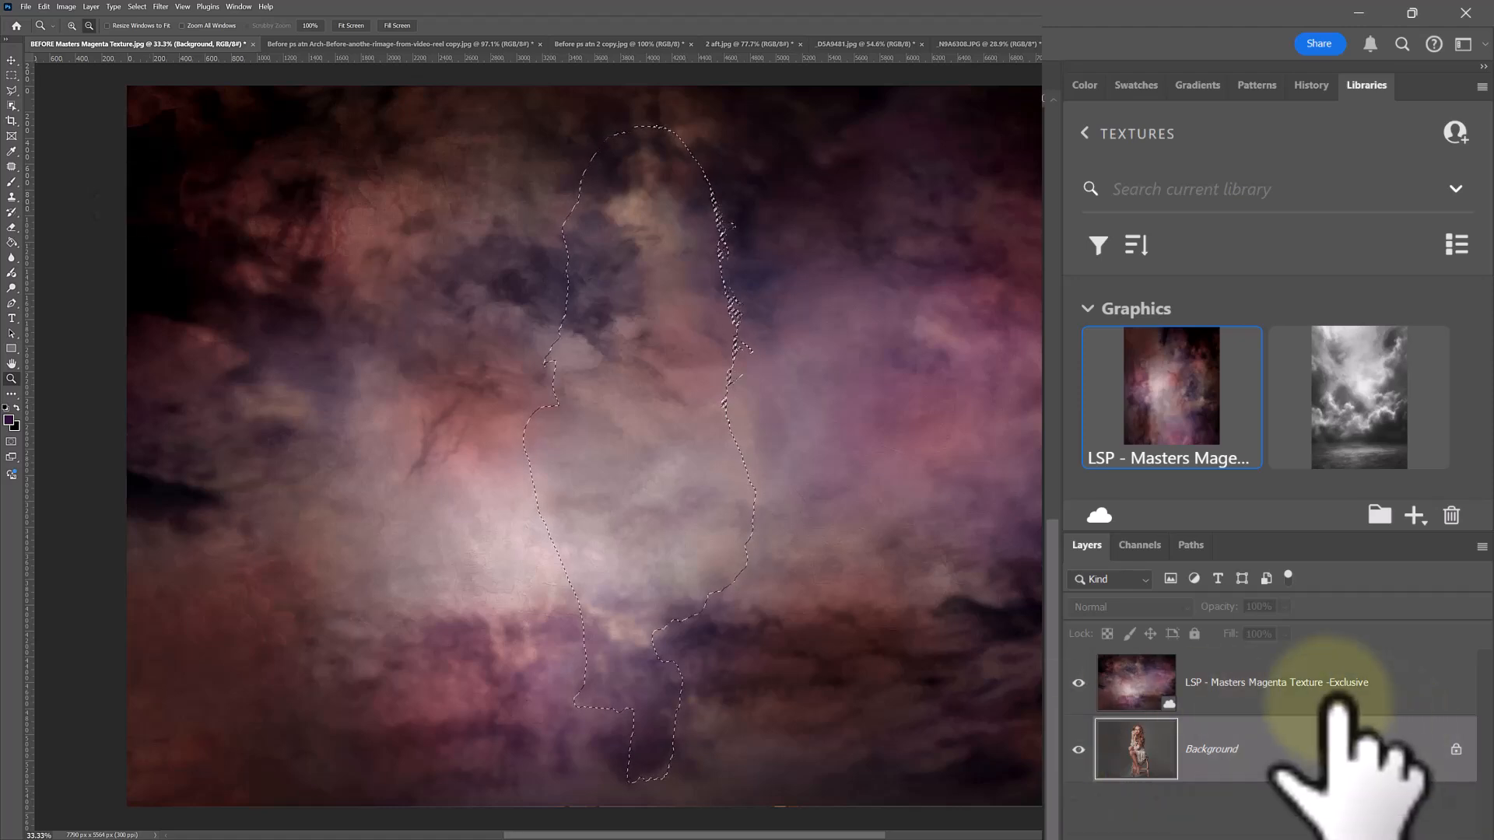
# Invert the selection and add it as a layer mask on the Masters Magenta texture layer to uncover the woman.
pyautogui.click(1315, 677)
pyautogui.click(137, 7)
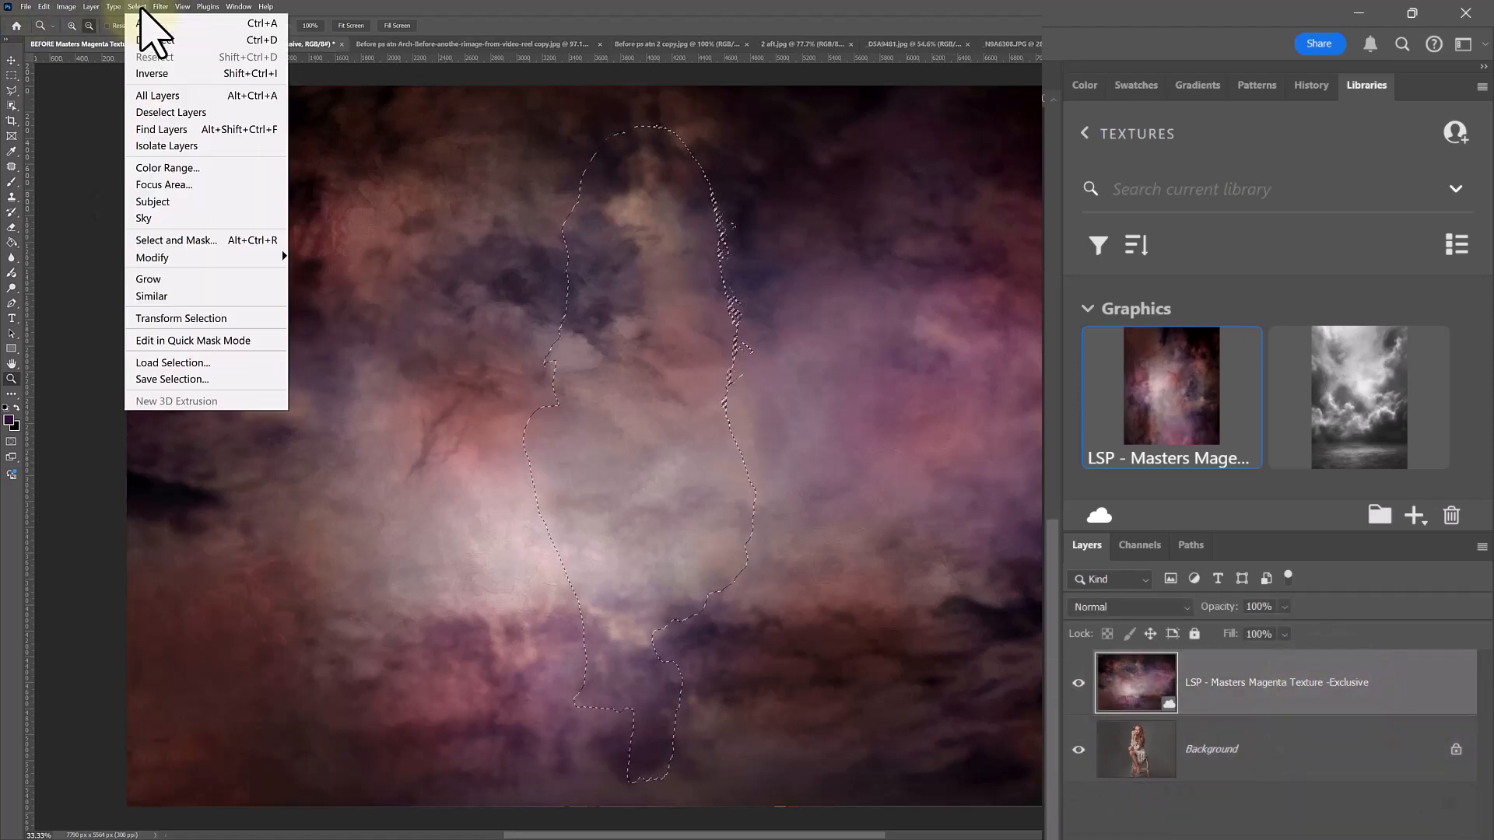
pyautogui.click(161, 73)
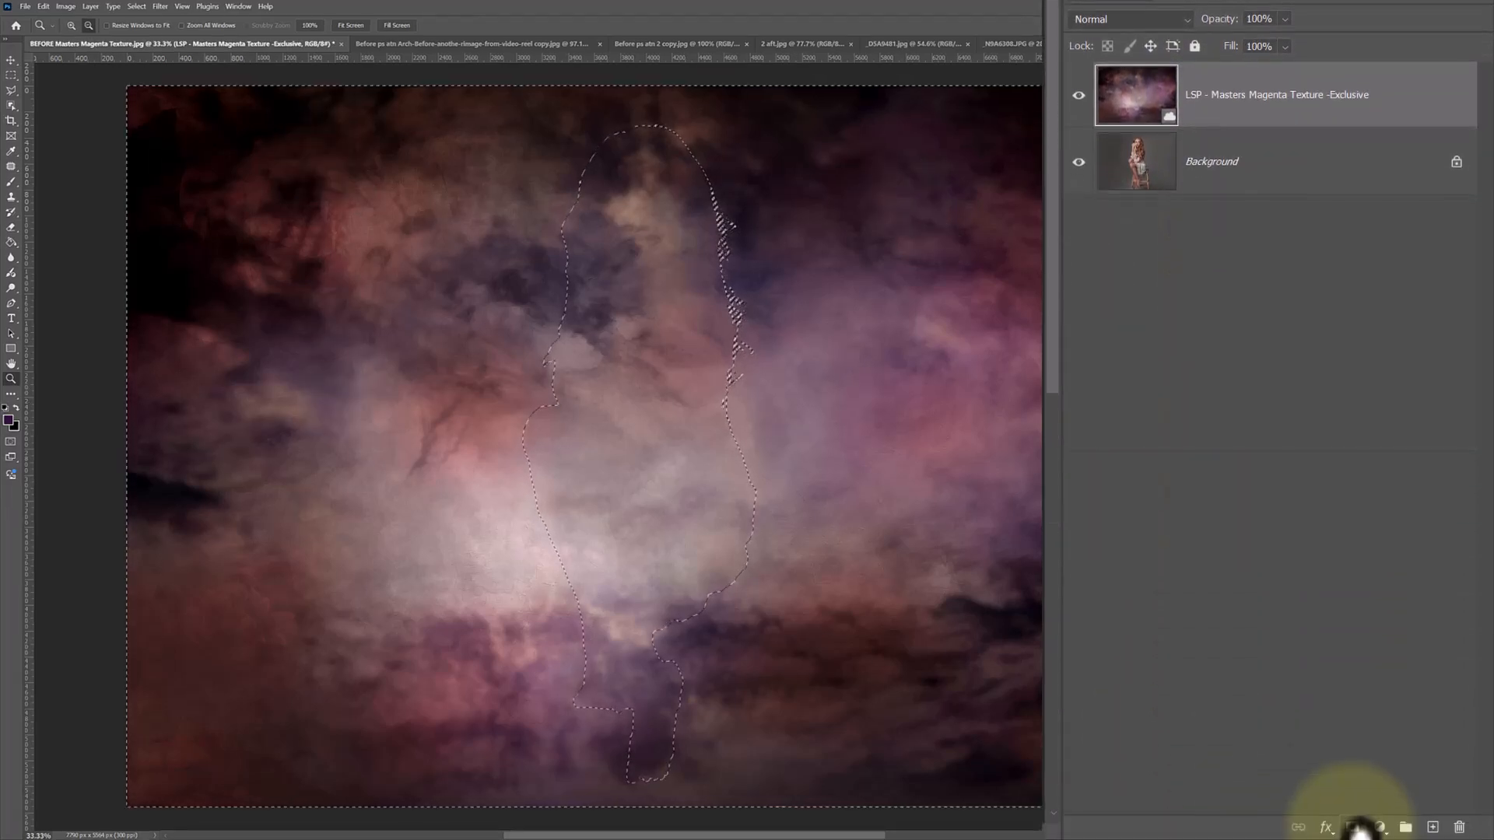
pyautogui.click(1354, 813)
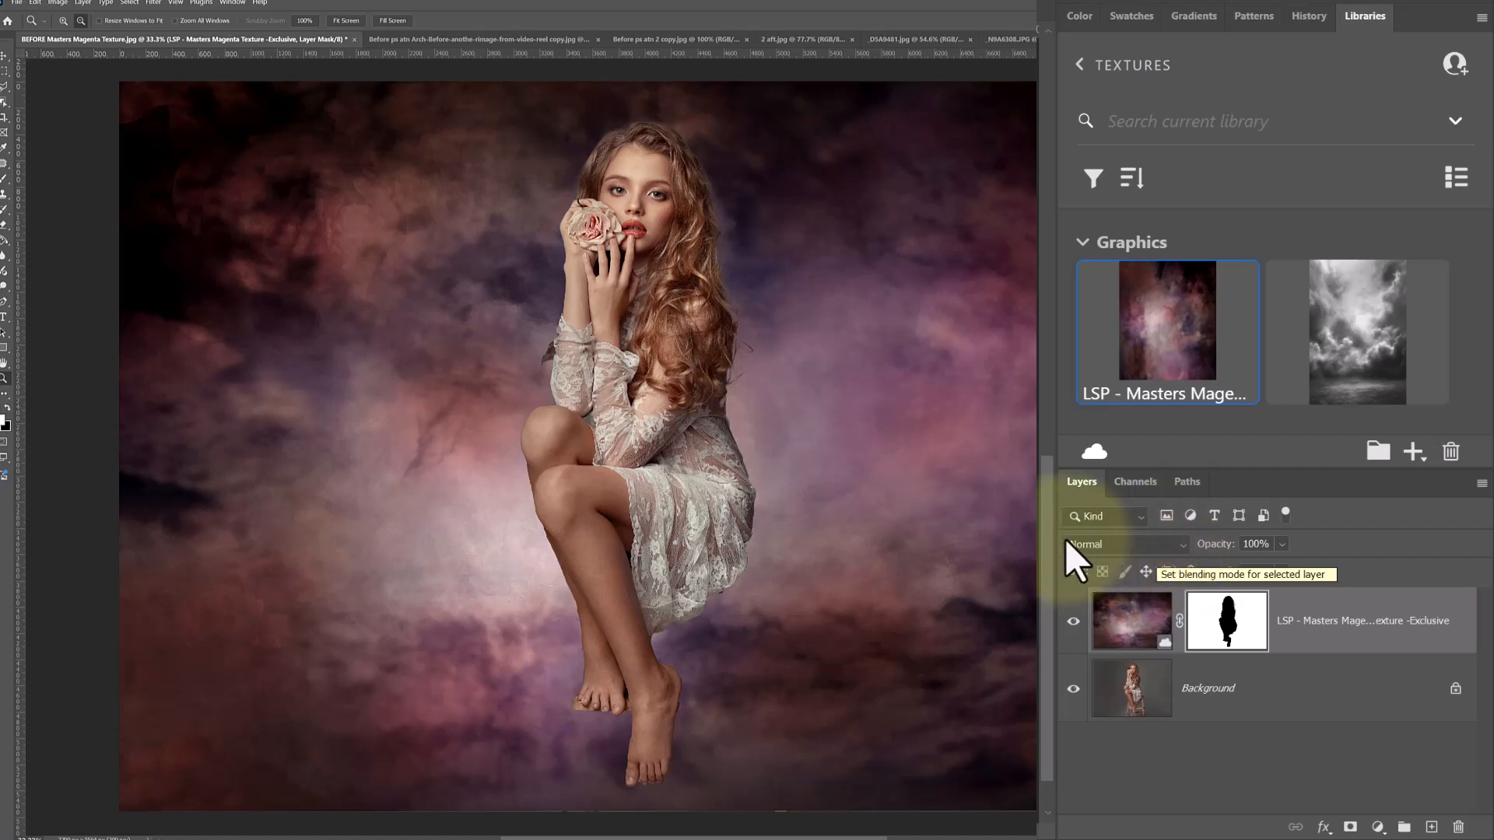
# Set the Masters Magenta texture layer's blending mode to Overlay and toggle its visibility to compare the effect.
pyautogui.click(1097, 545)
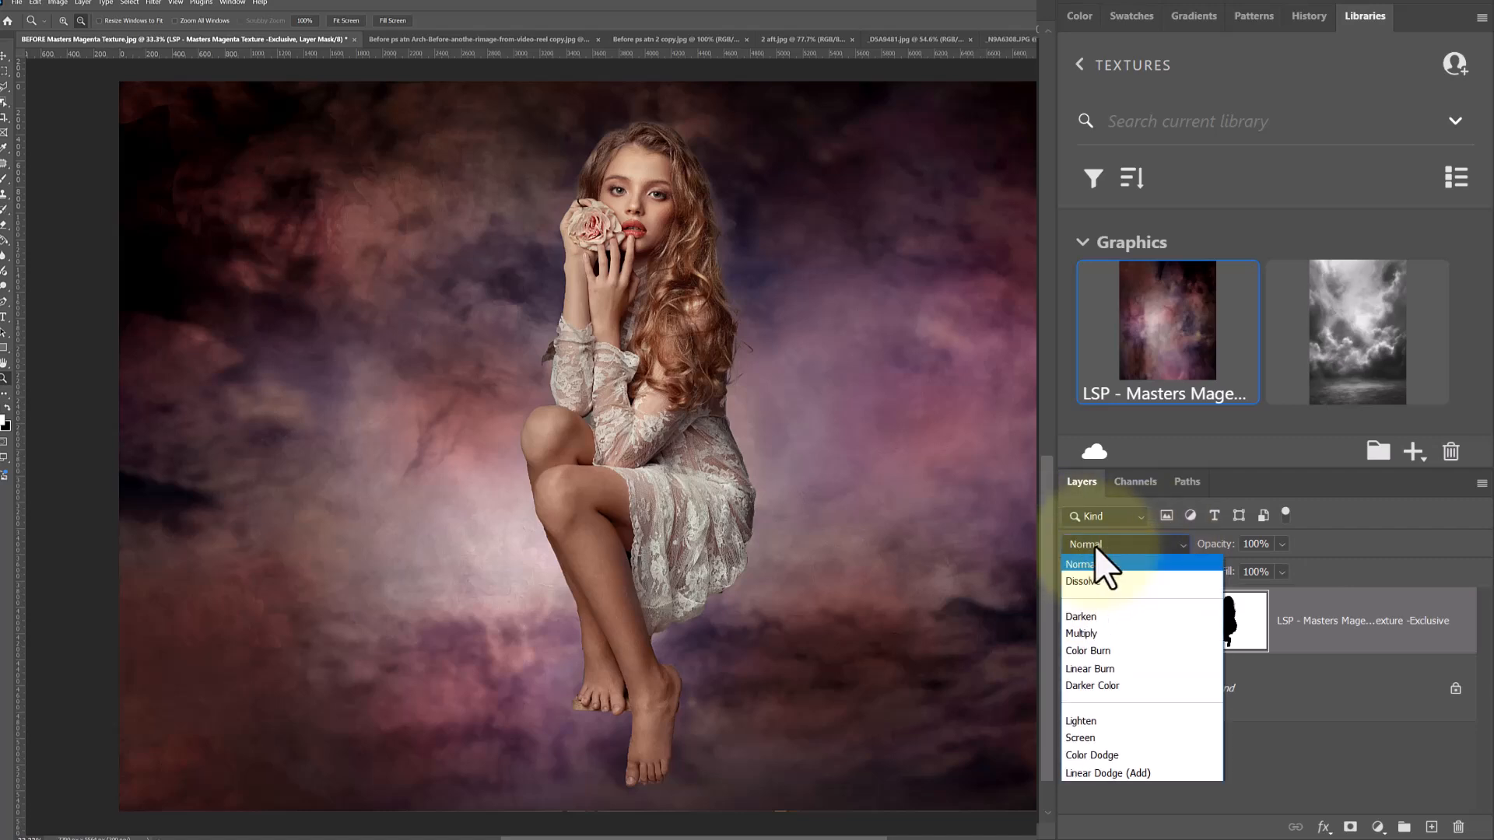
pyautogui.click(1351, 633)
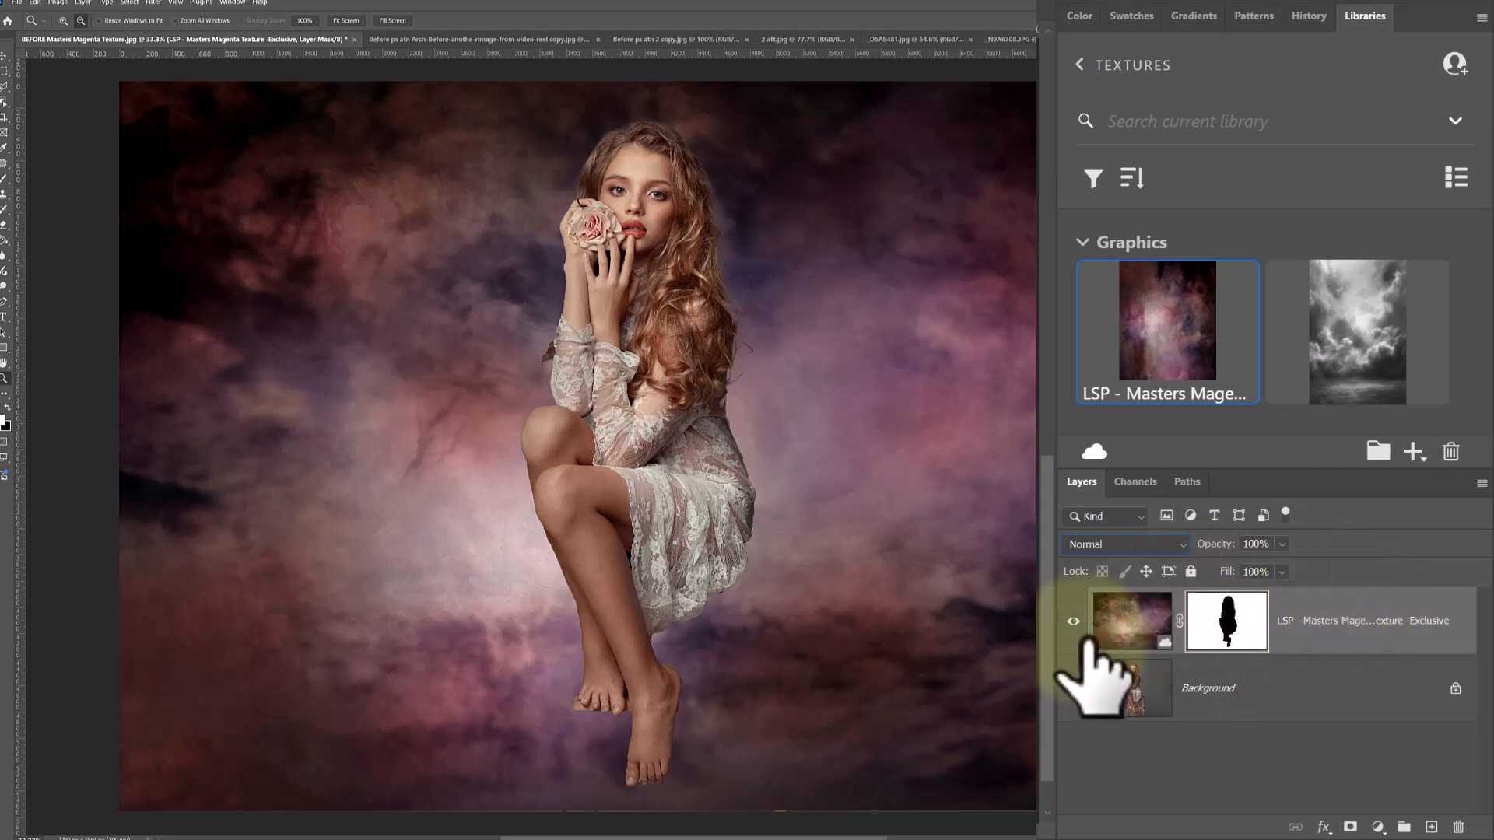
pyautogui.click(1089, 545)
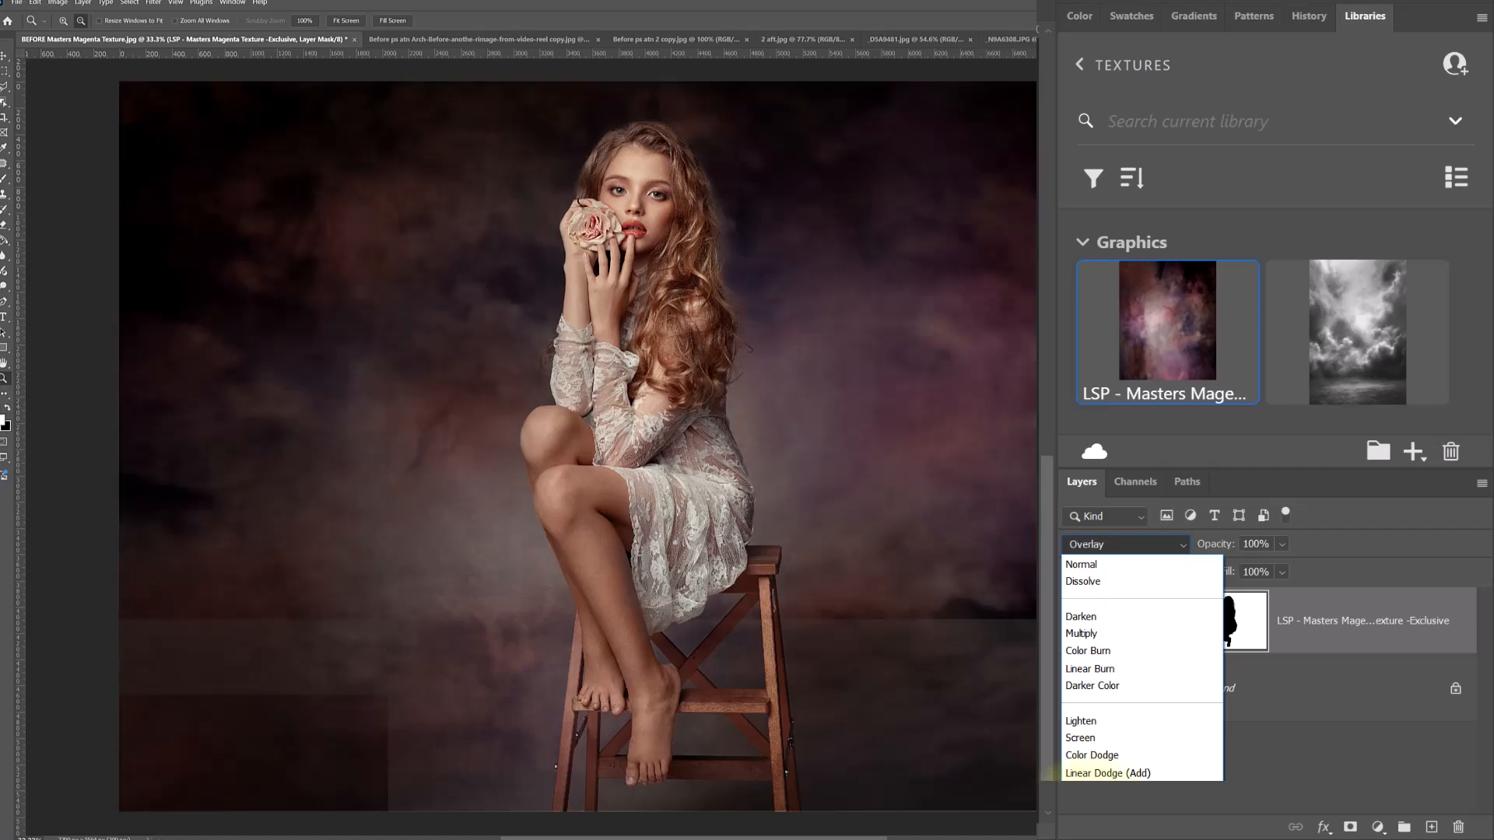
pyautogui.click(1093, 773)
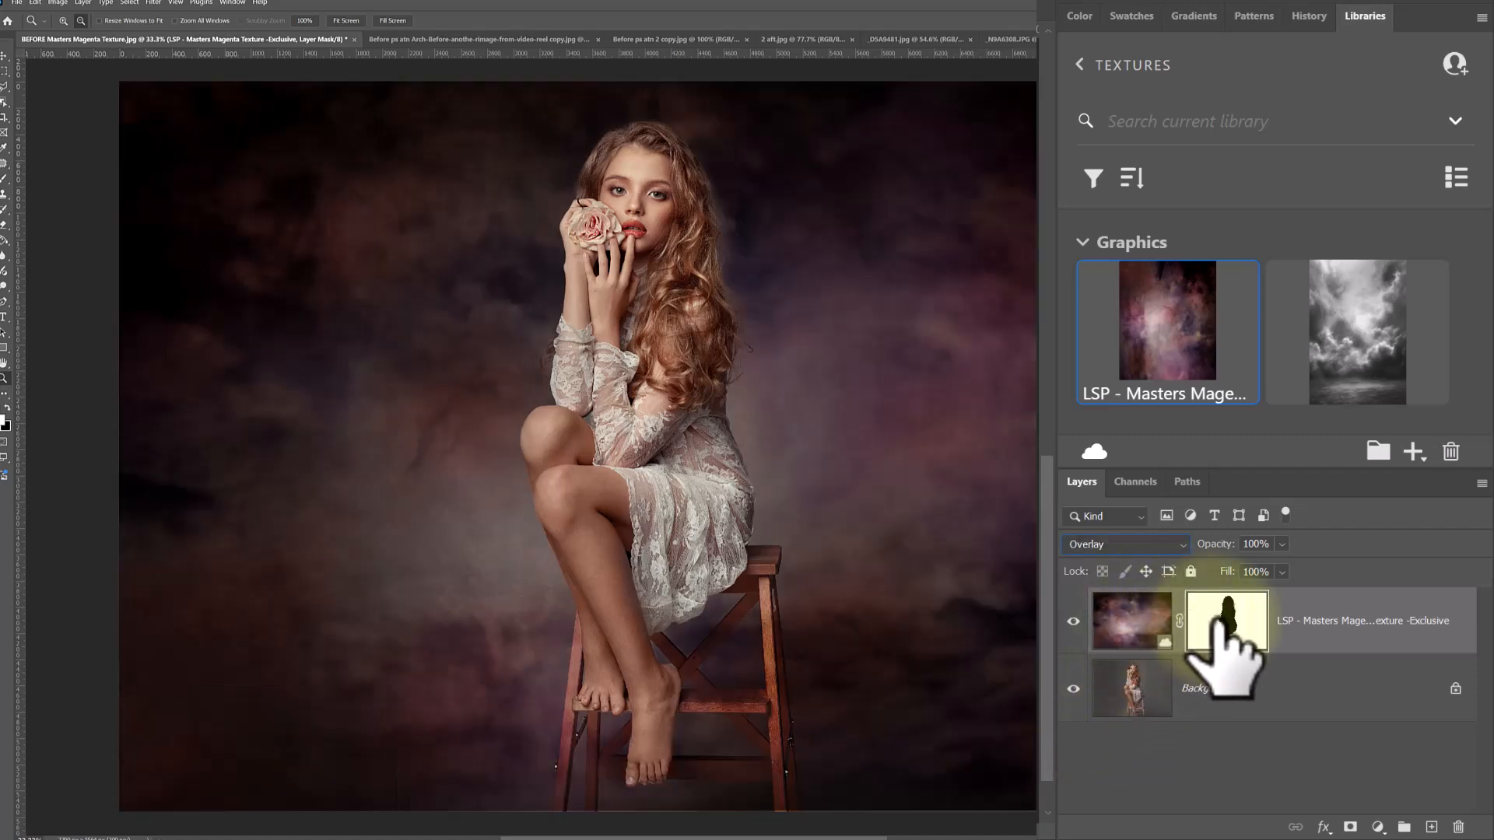
pyautogui.click(1074, 621)
pyautogui.click(1074, 621)
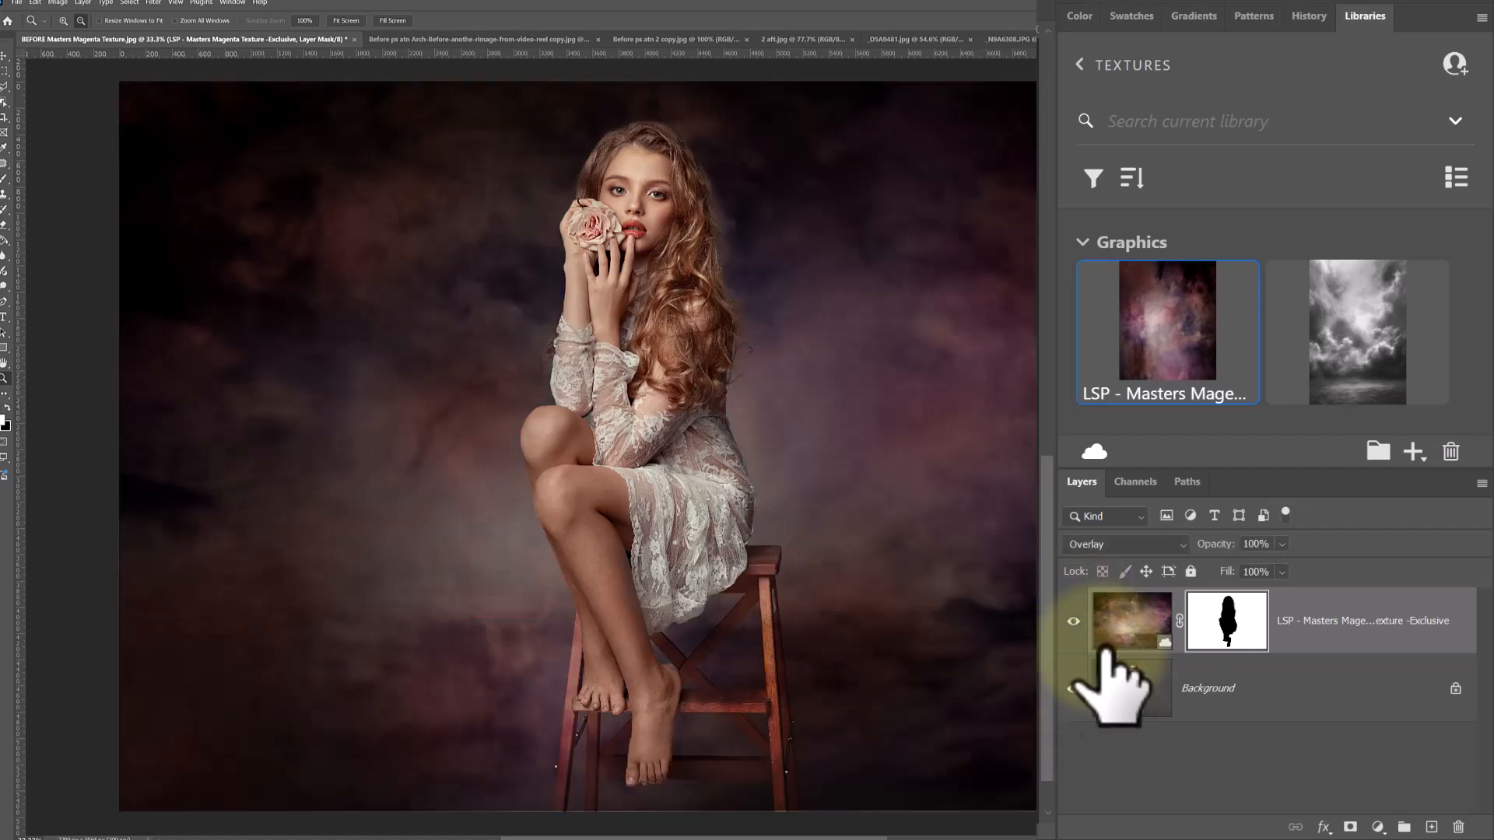
# Select the stool's left leg and right-hand side on the Background layer with the Object Selection tool.
pyautogui.click(1111, 710)
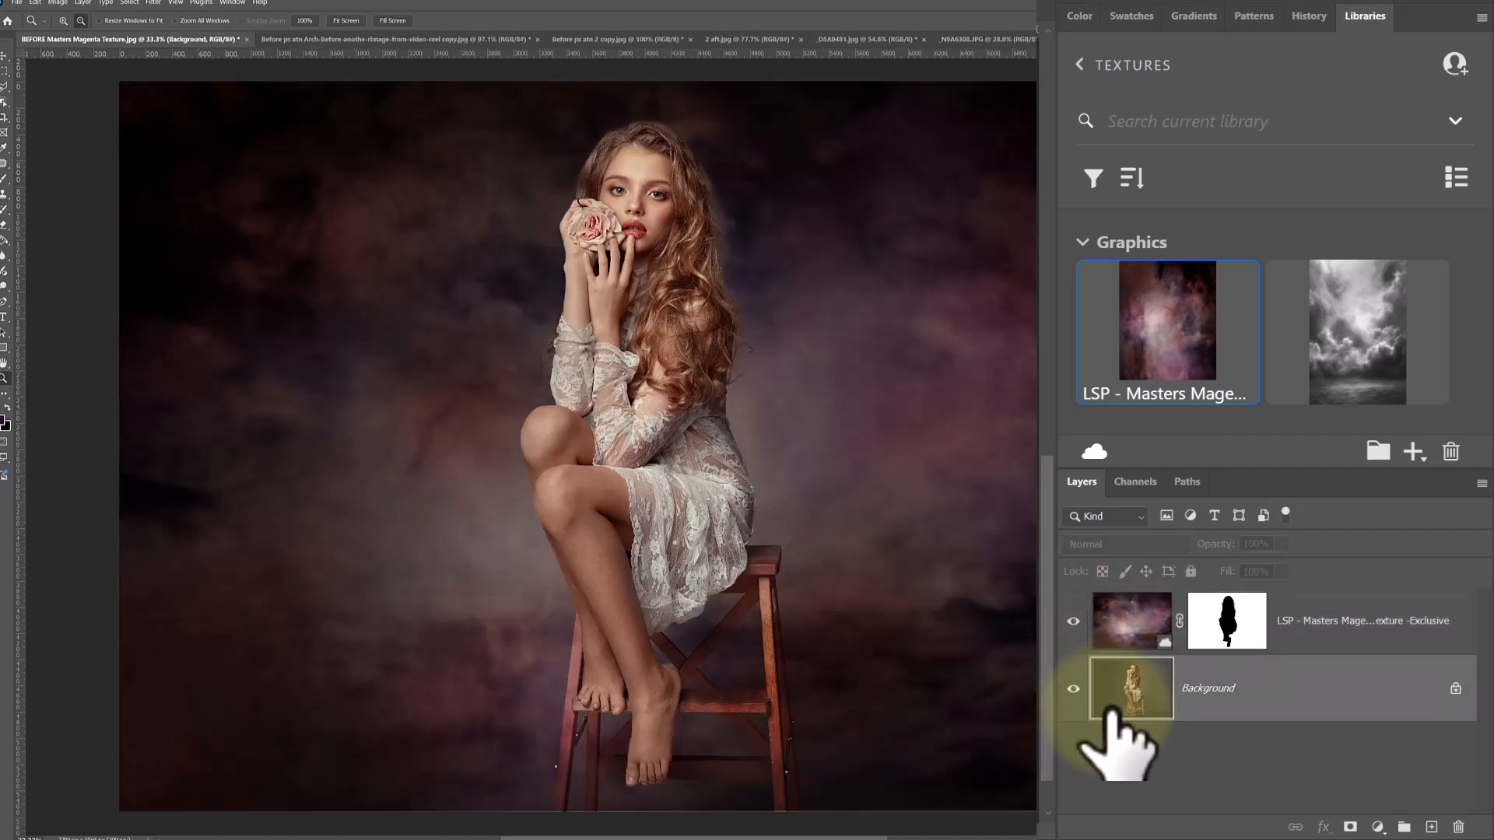
pyautogui.click(4, 103)
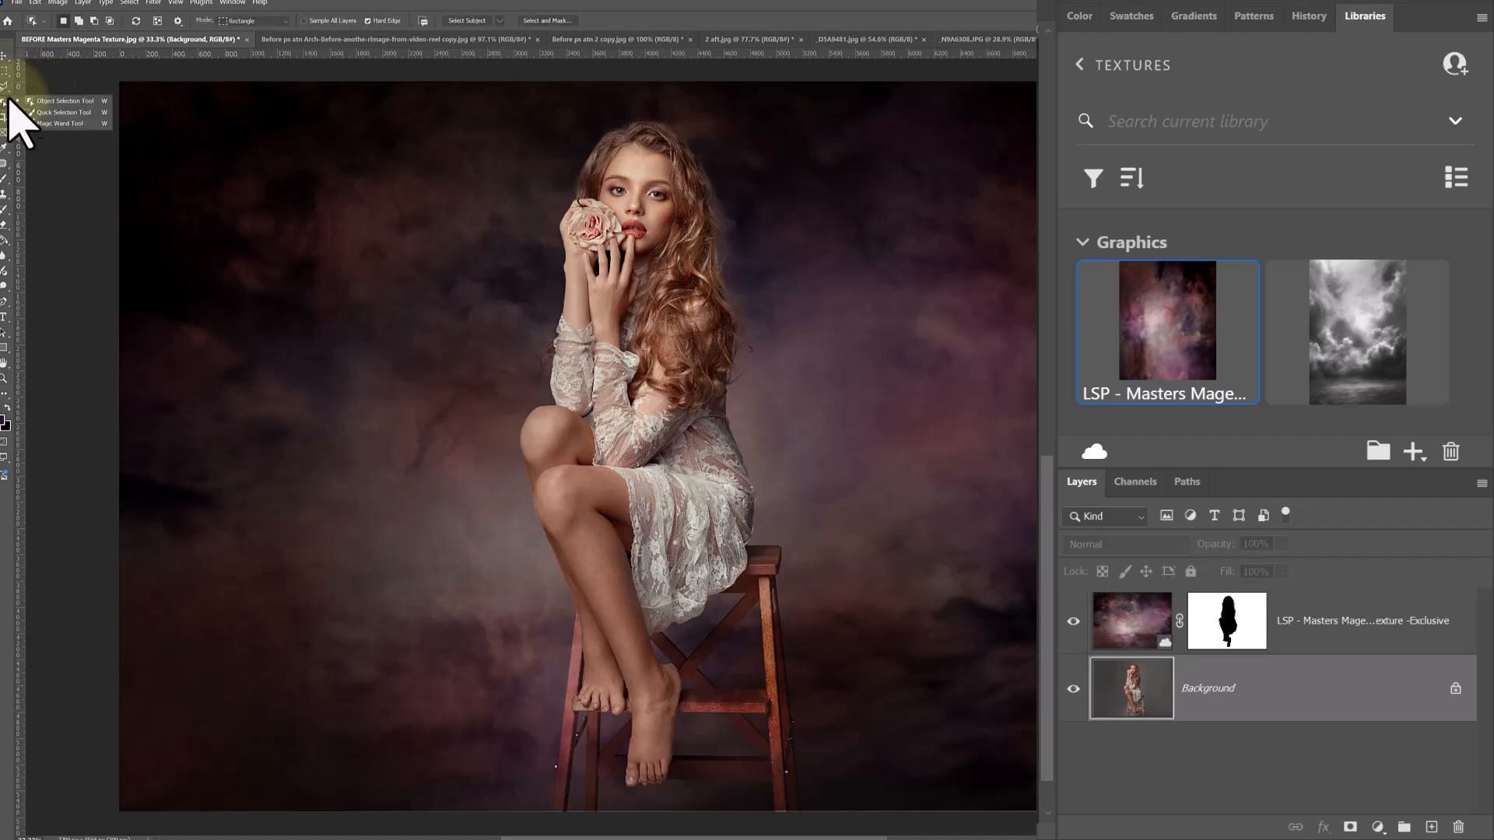
pyautogui.click(55, 101)
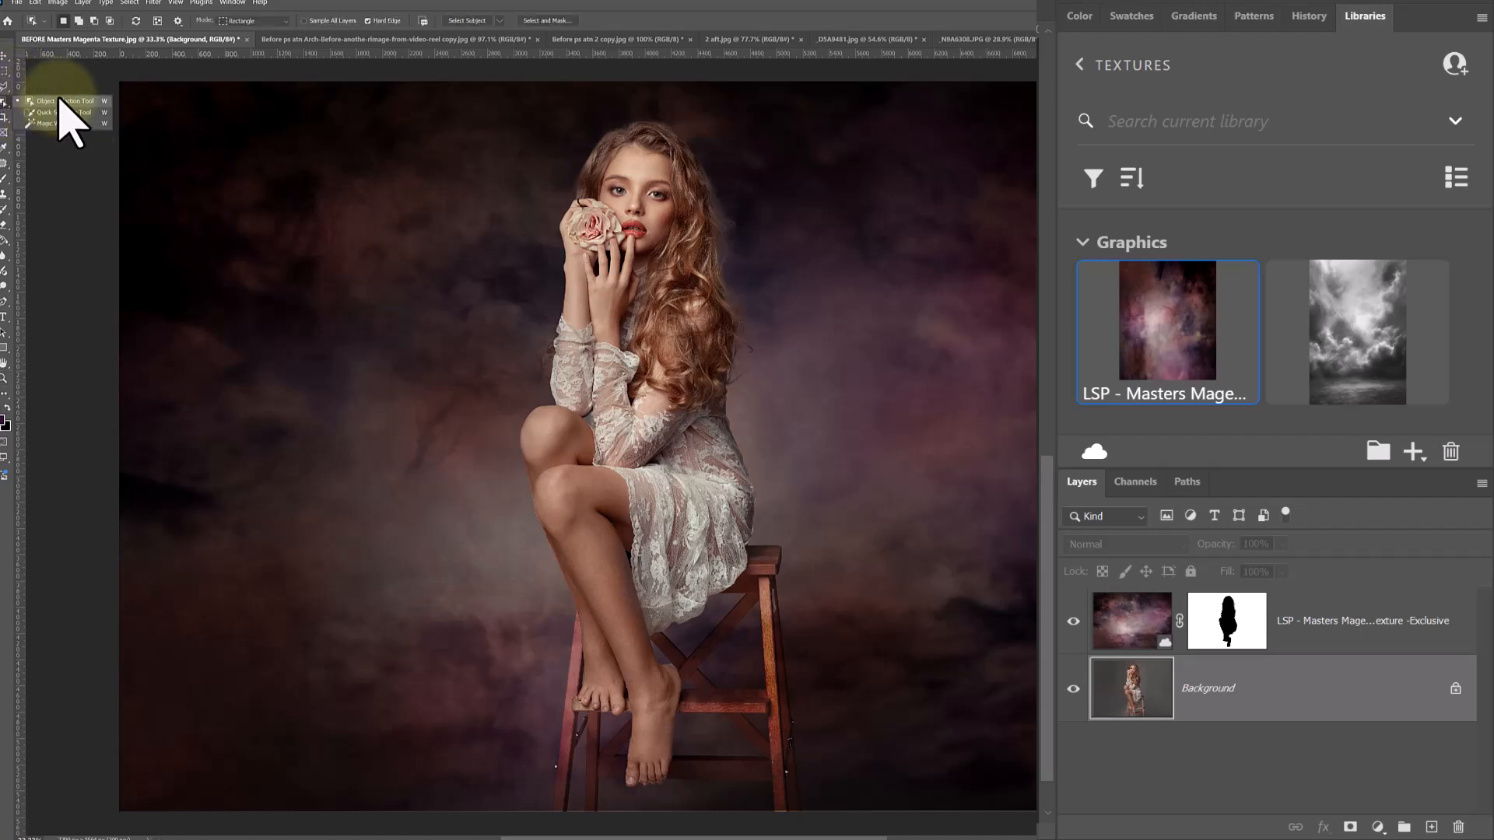
pyautogui.click(57, 102)
pyautogui.moveTo(521, 593); pyautogui.dragTo(623, 720)
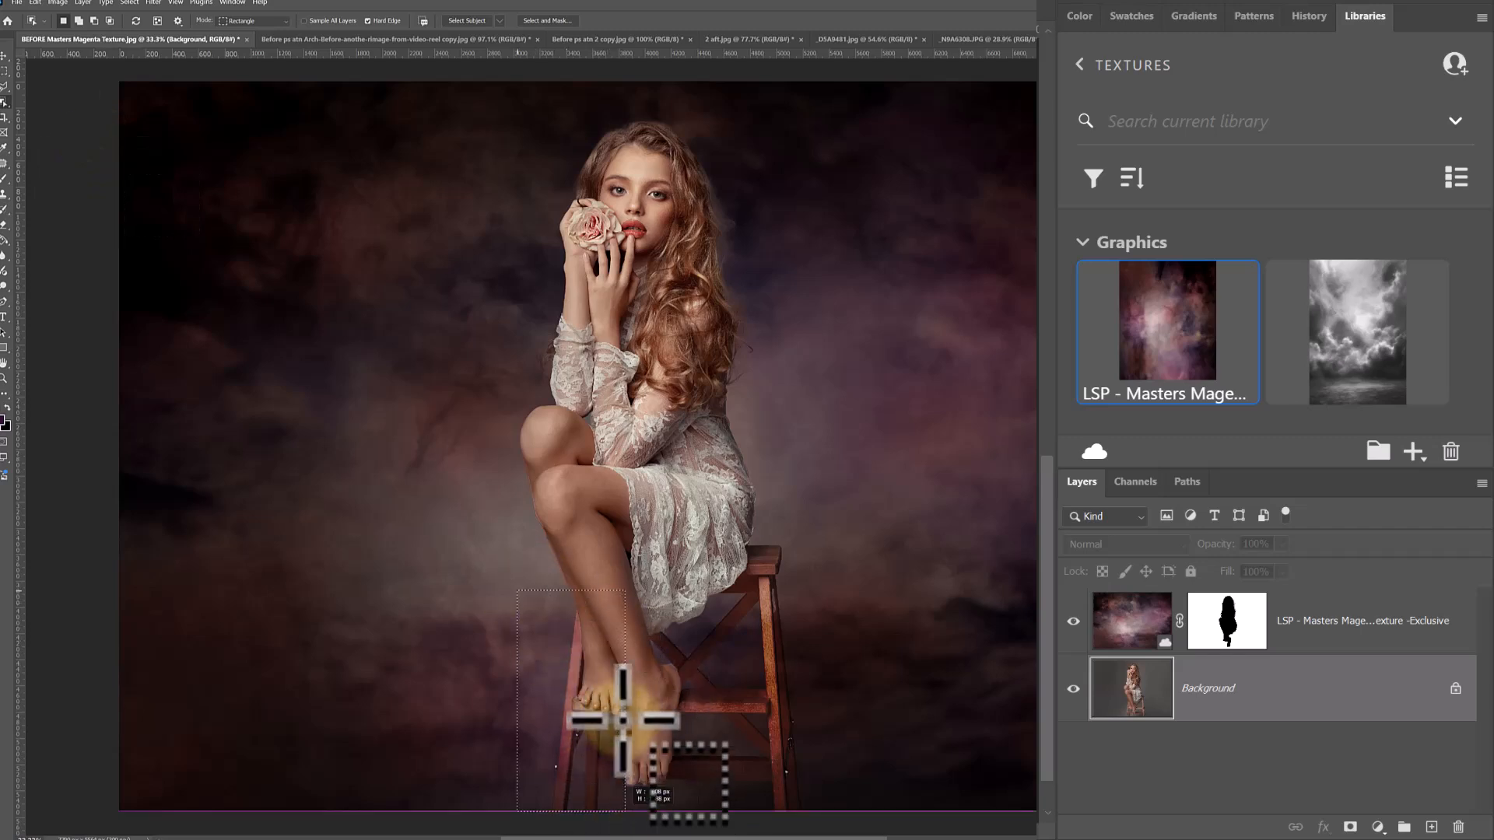
pyautogui.moveTo(700, 526); pyautogui.dragTo(816, 814)
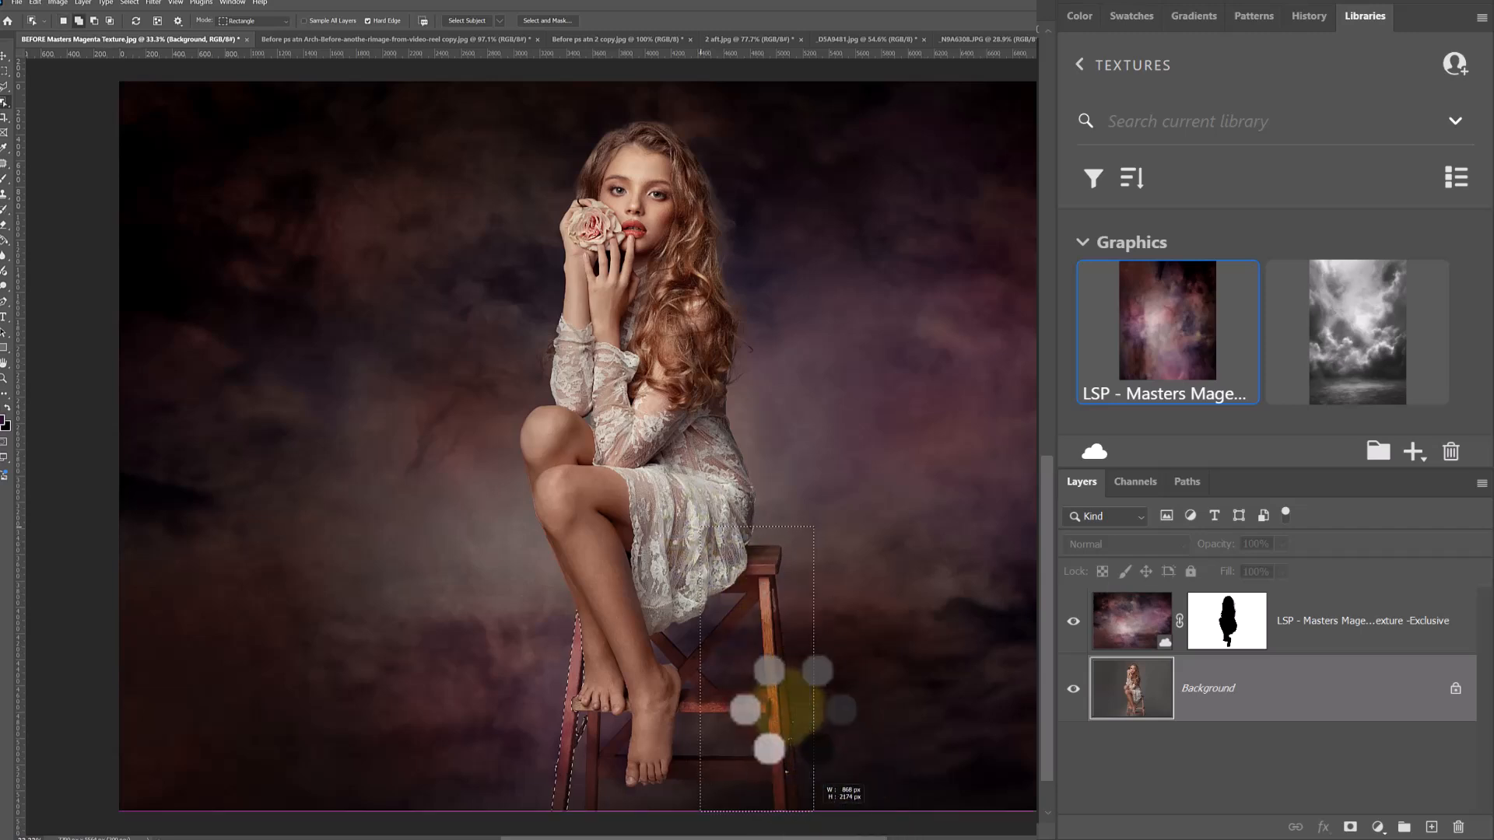
# Refine the stool selection with further Object Selection areas around its crossbars, lower rungs and rear leg.
pyautogui.moveTo(630, 575); pyautogui.dragTo(779, 646)
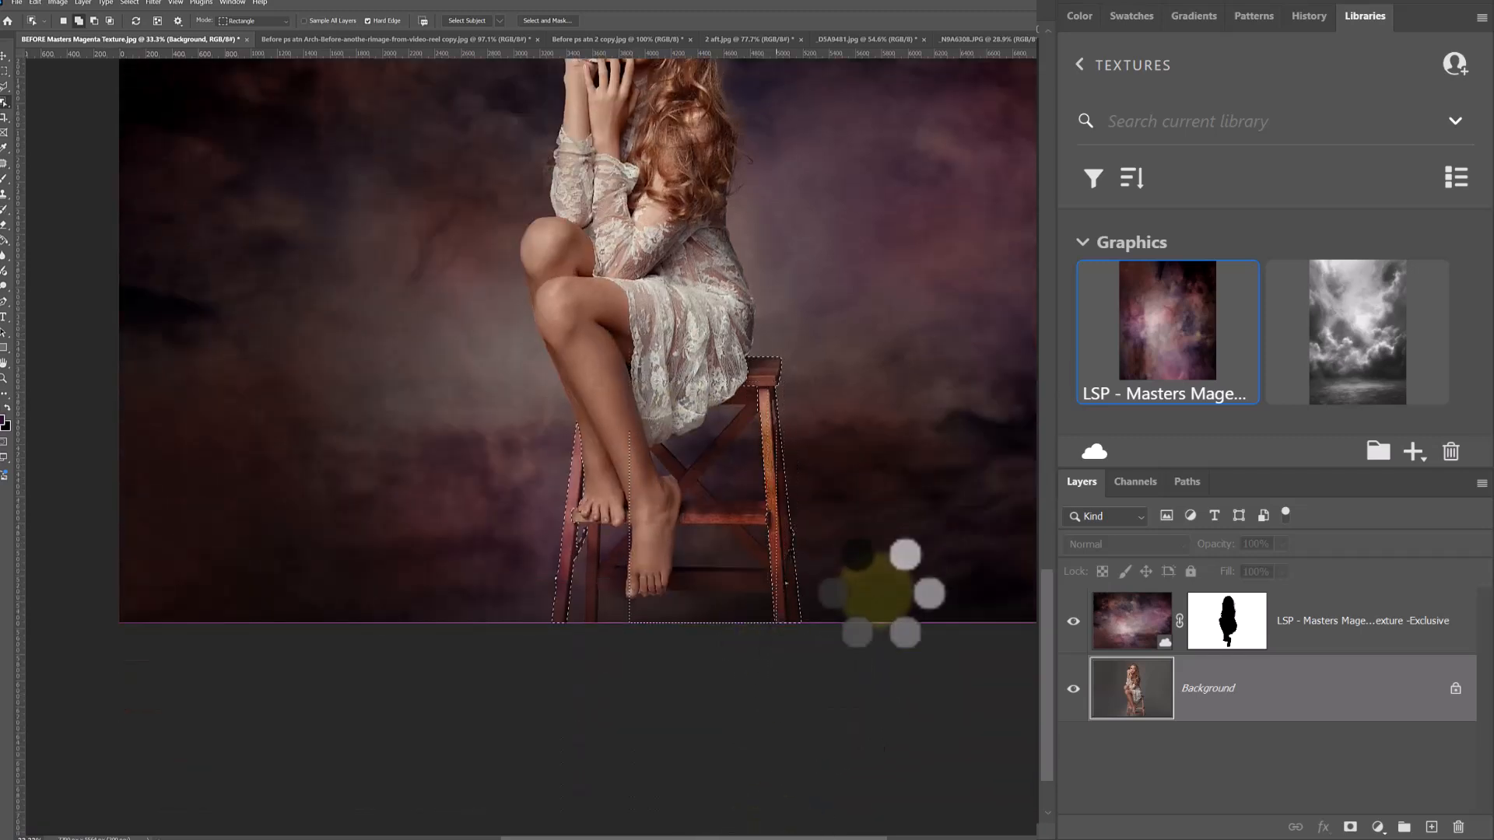
pyautogui.scroll(1, 844, 598)
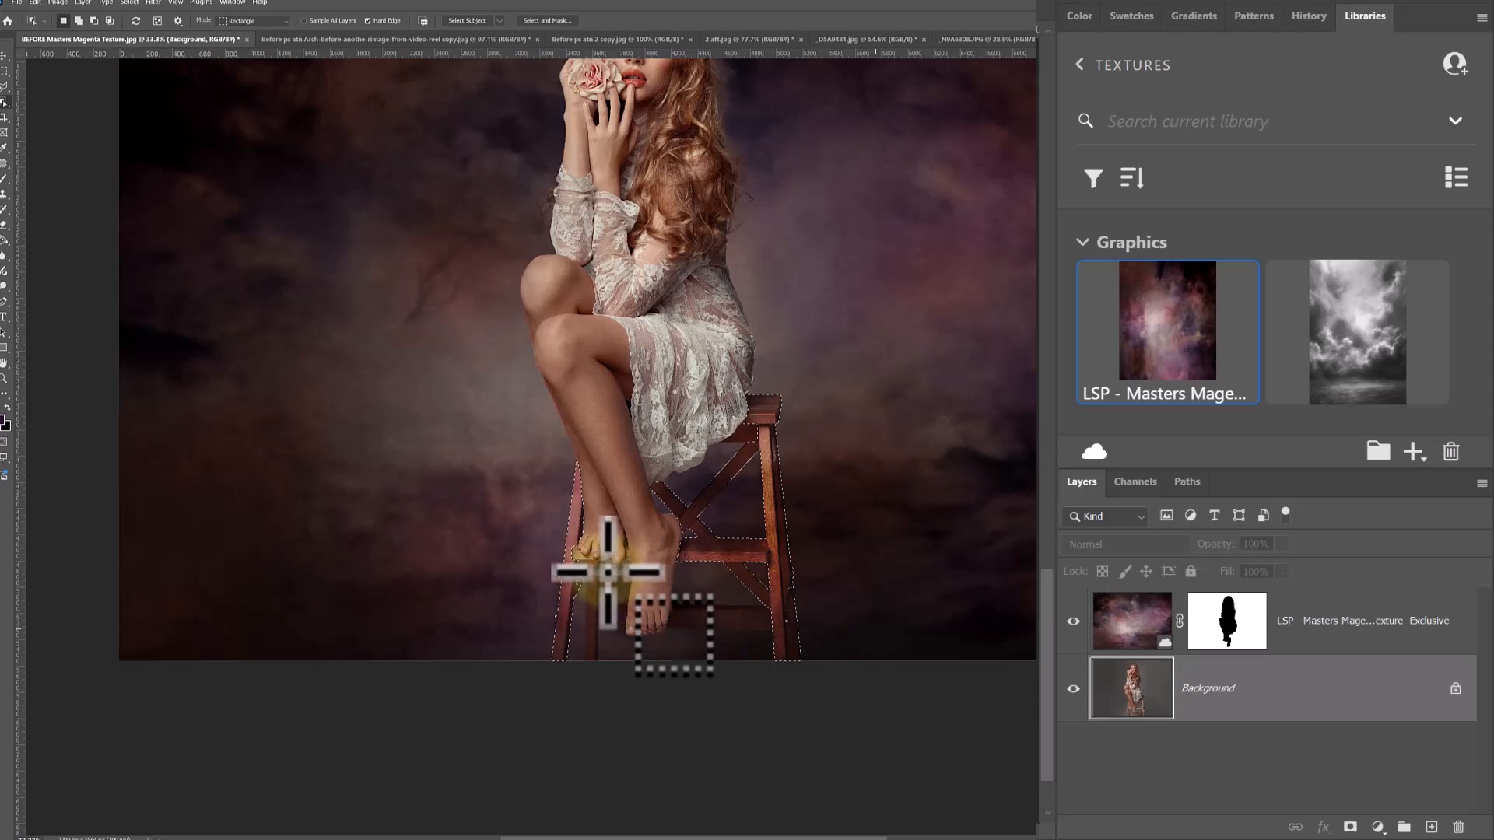
pyautogui.scroll(2, 595, 568)
pyautogui.moveTo(1047, 208); pyautogui.dragTo(1046, 648)
pyautogui.moveTo(550, 667); pyautogui.dragTo(715, 787)
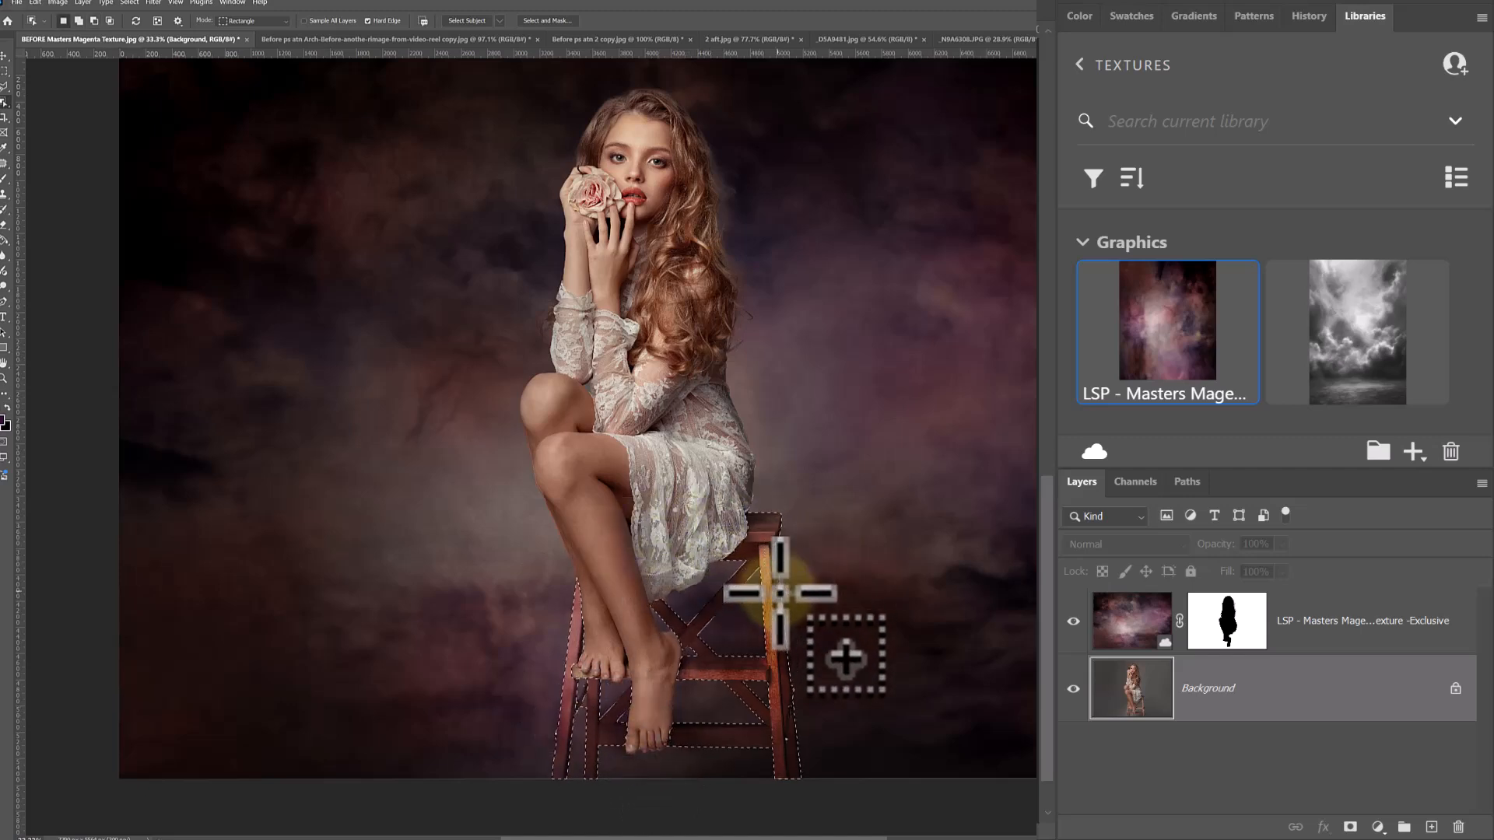
# Paint black over the selected stool on the Masters Magenta layer's mask to remove the texture from the wood.
pyautogui.click(1233, 599)
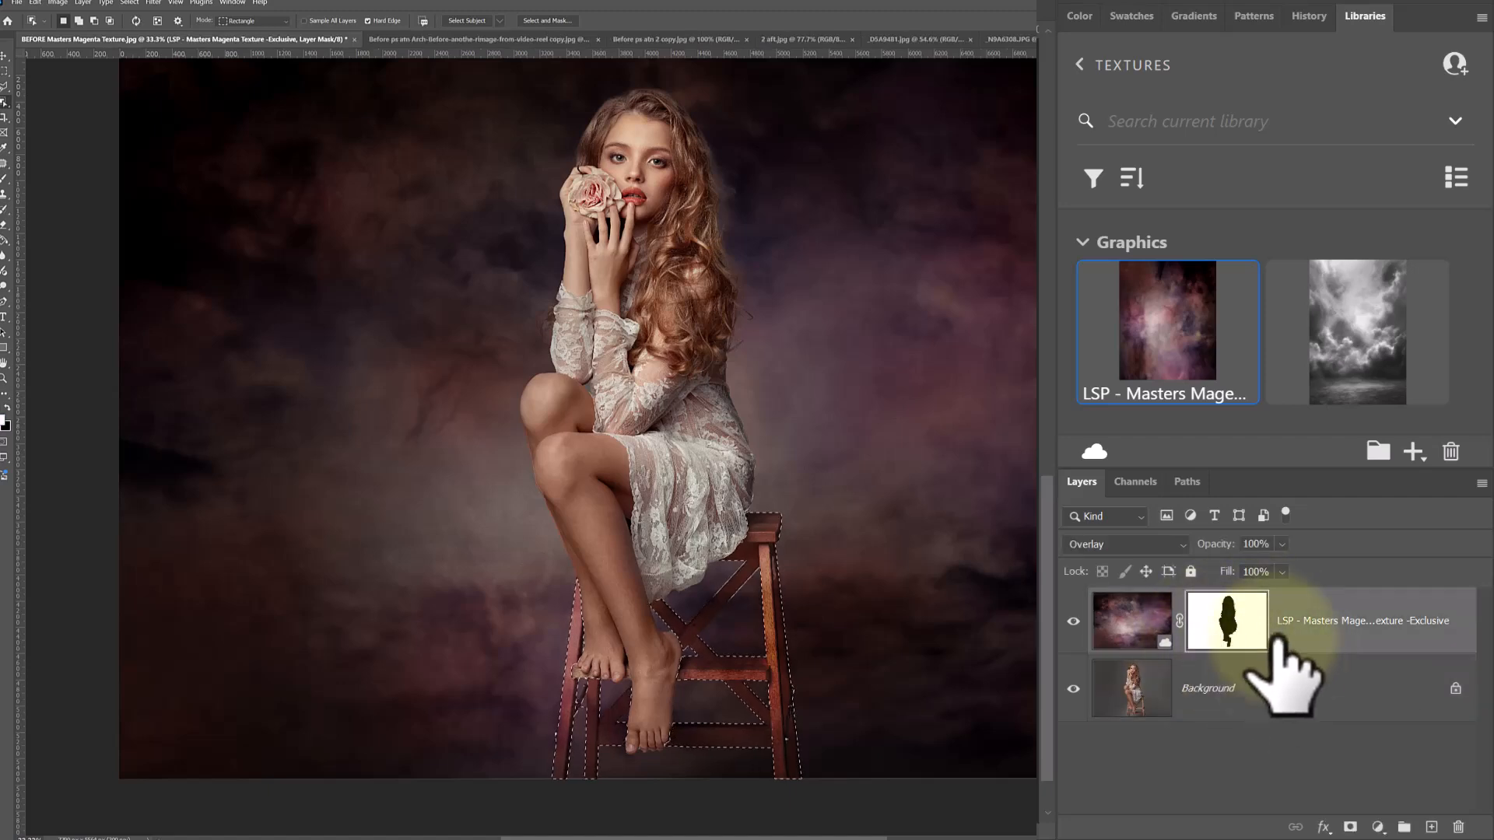
pyautogui.click(6, 181)
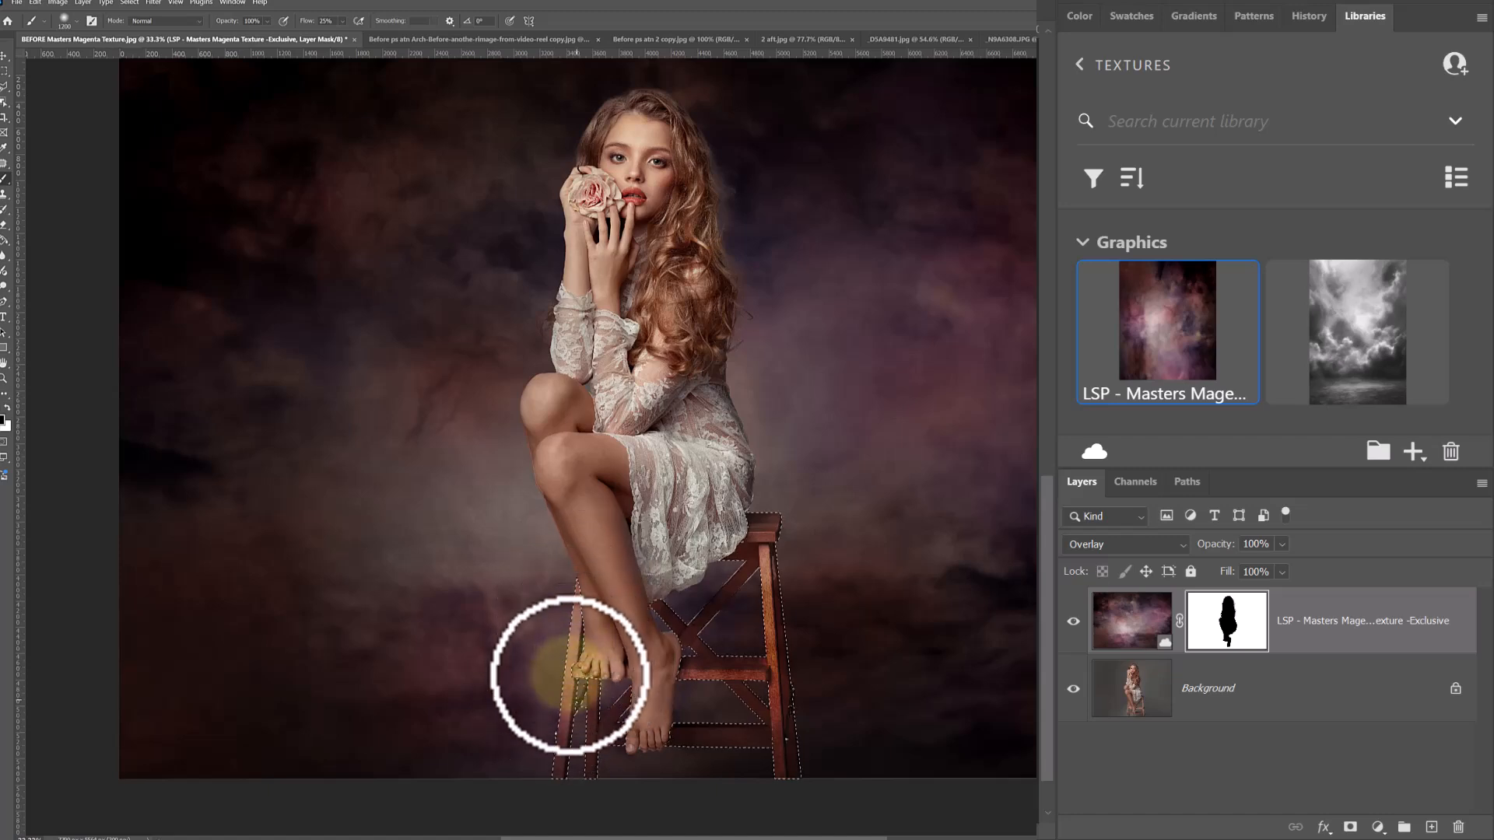
pyautogui.moveTo(615, 761)
pyautogui.mouseDown()
pyautogui.moveTo(727, 633)
pyautogui.moveTo(700, 533)
pyautogui.moveTo(783, 801)
pyautogui.moveTo(734, 457)
pyautogui.moveTo(674, 727)
pyautogui.moveTo(600, 750)
pyautogui.moveTo(626, 610)
pyautogui.moveTo(607, 517)
pyautogui.moveTo(564, 801)
pyautogui.moveTo(730, 590)
pyautogui.moveTo(644, 738)
pyautogui.mouseUp()
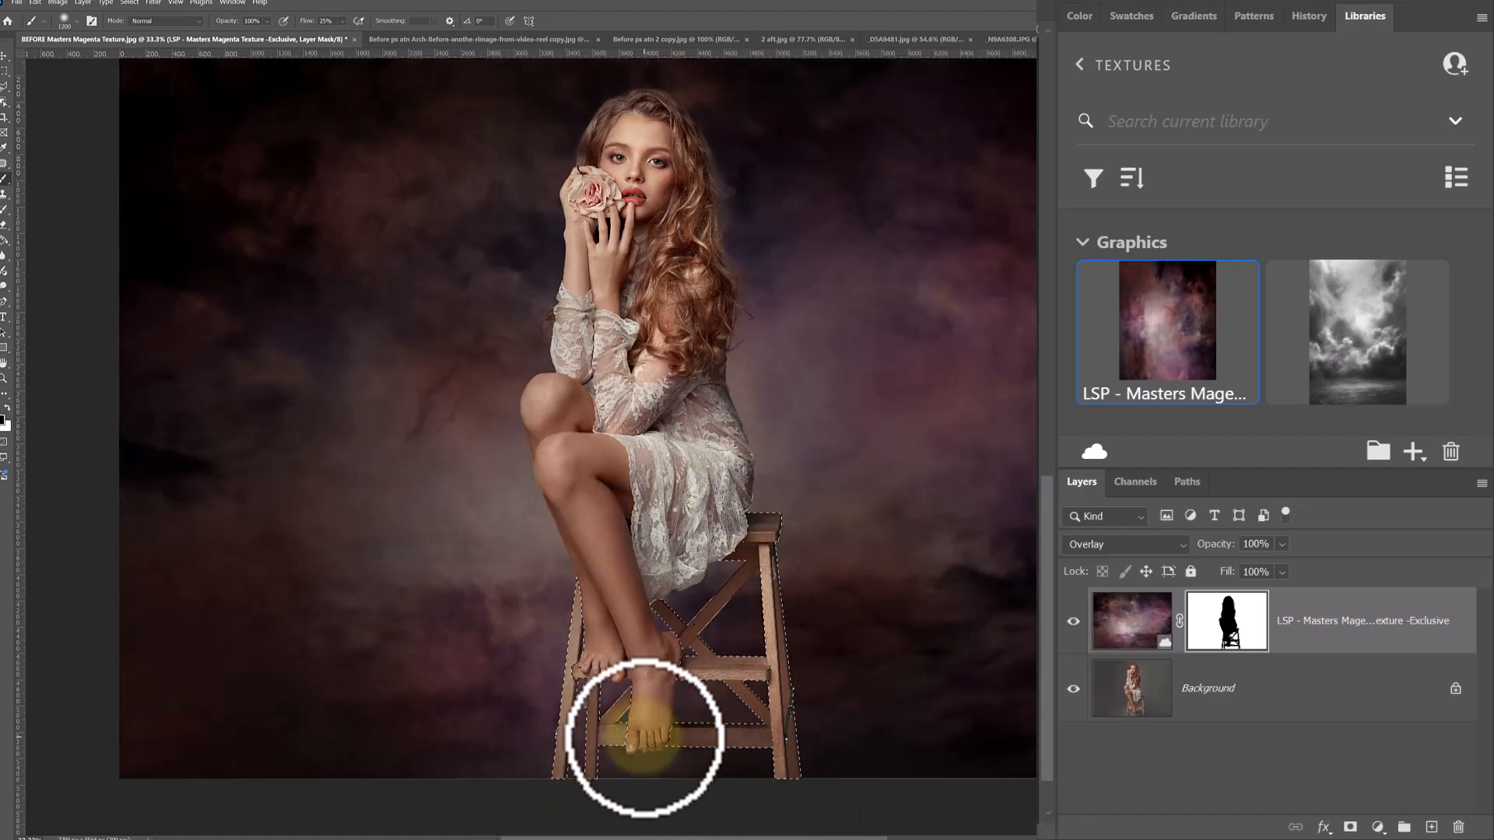
# Touch up the layer mask with a small brush to restore the texture in the gray gap around the stool's left metal hinge.
pyautogui.press('z')
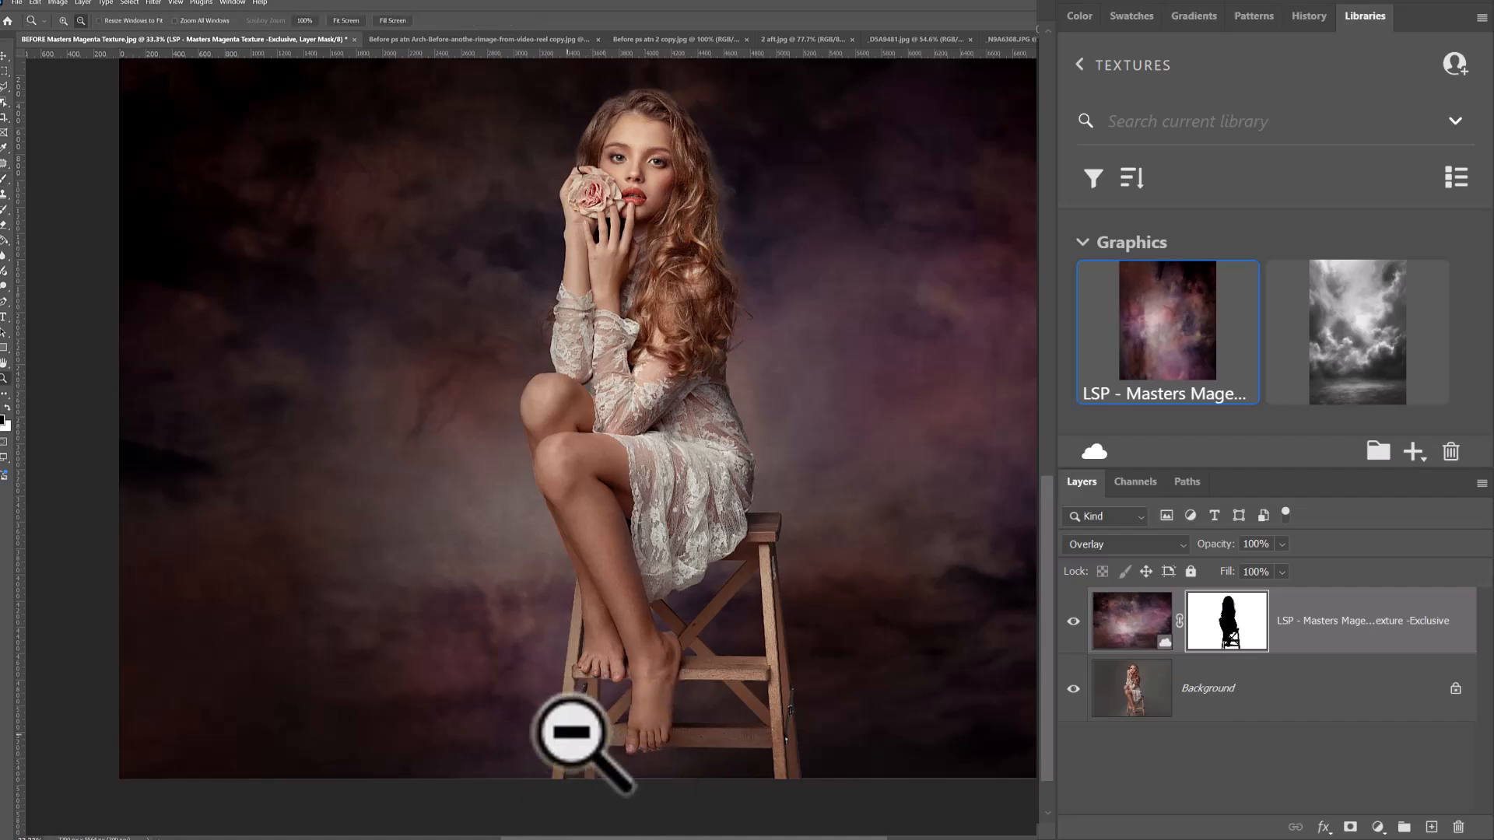
pyautogui.click(568, 740)
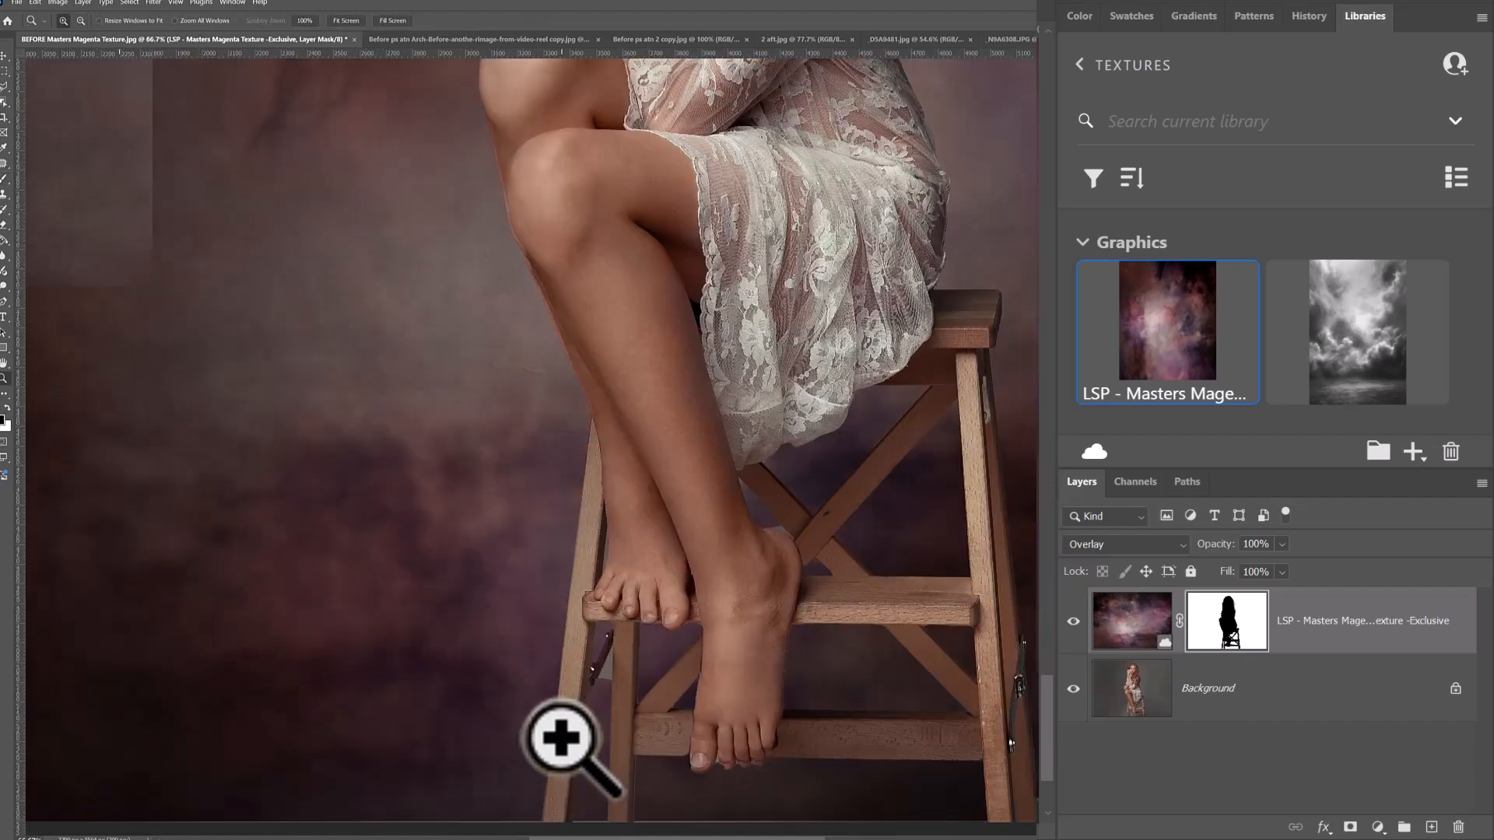
pyautogui.click(561, 739)
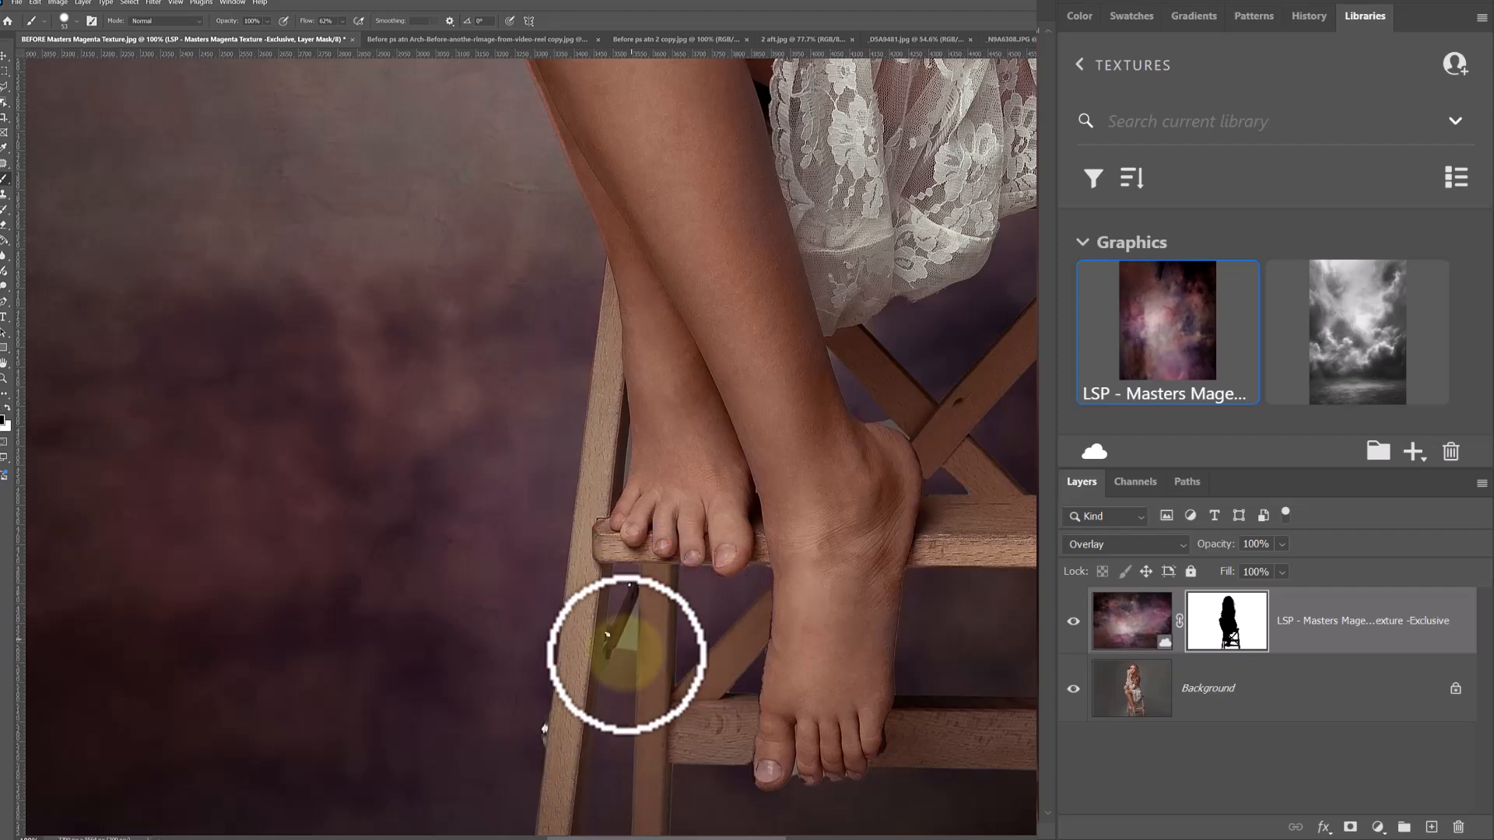
pyautogui.hotkey('alt', 'space')
pyautogui.keyDown('ctrl'); pyautogui.click(627, 668); pyautogui.keyUp('ctrl')
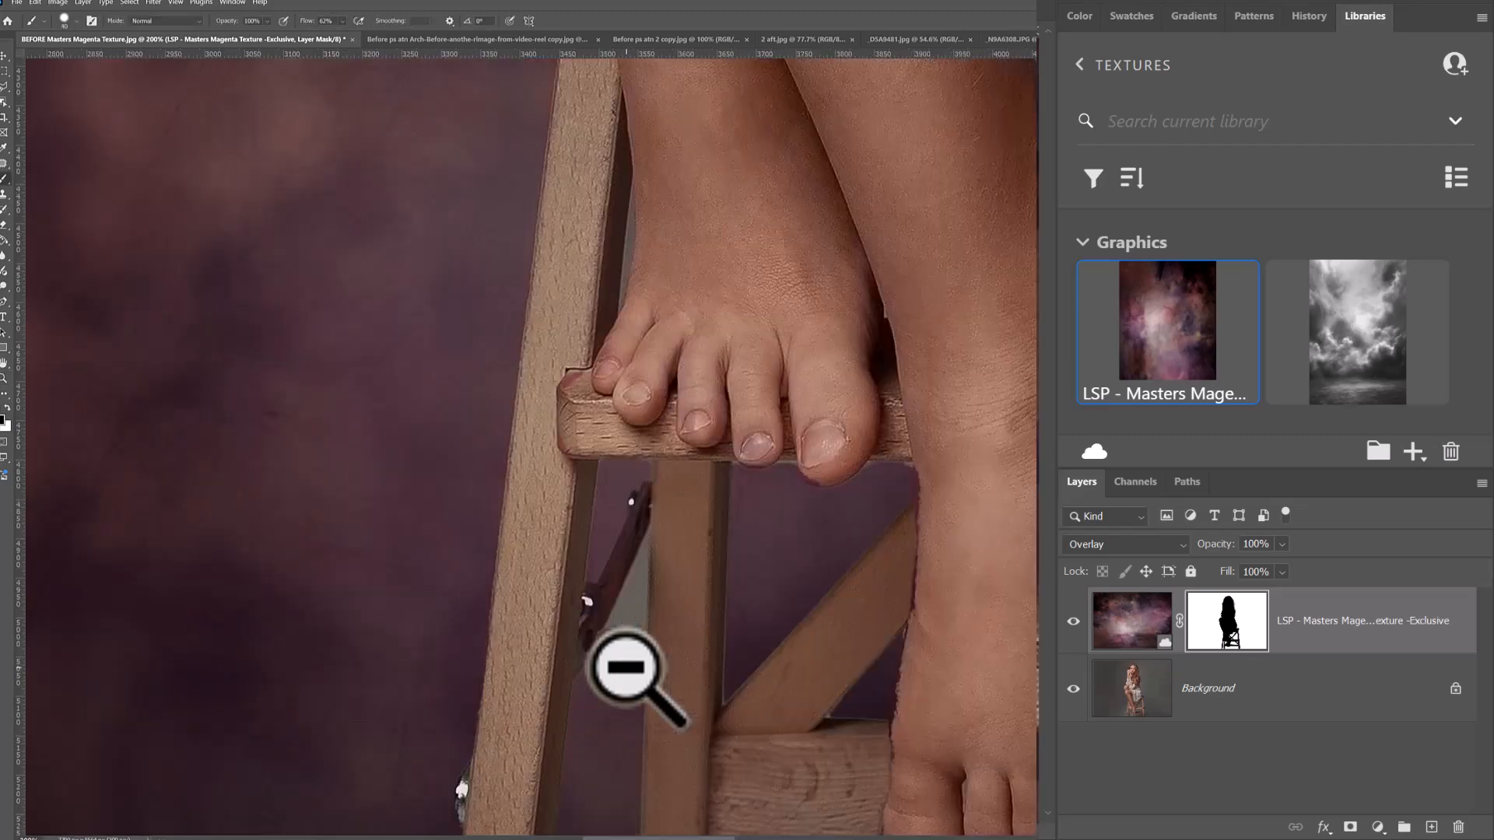
pyautogui.press('[')
pyautogui.moveTo(637, 622)
pyautogui.mouseDown()
pyautogui.moveTo(634, 607)
pyautogui.moveTo(633, 641)
pyautogui.moveTo(580, 728)
pyautogui.mouseUp()
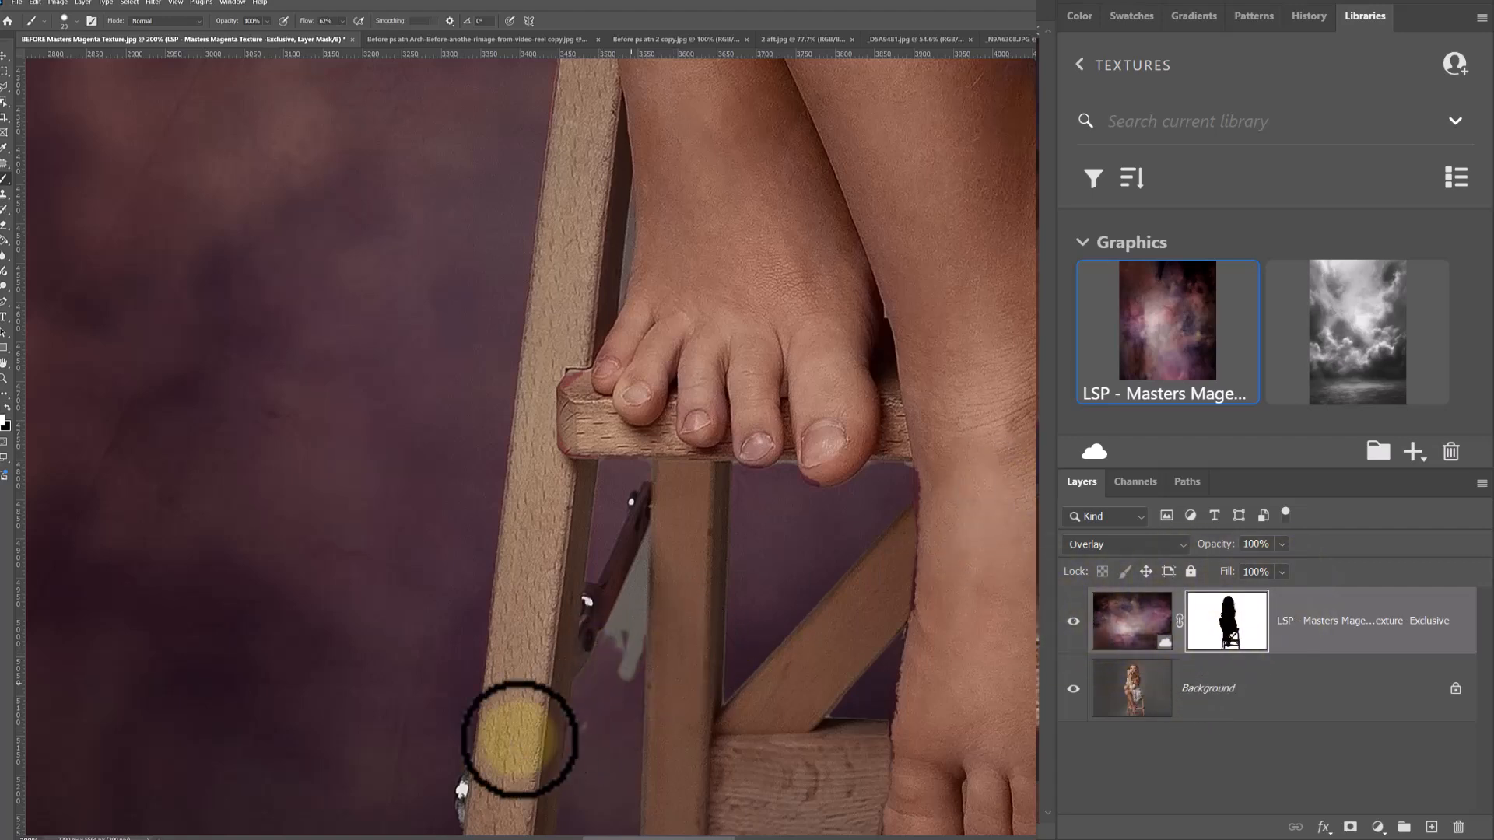
pyautogui.moveTo(585, 655)
pyautogui.mouseDown()
pyautogui.moveTo(647, 540)
pyautogui.moveTo(632, 683)
pyautogui.moveTo(638, 664)
pyautogui.moveTo(644, 593)
pyautogui.moveTo(612, 698)
pyautogui.moveTo(642, 585)
pyautogui.moveTo(611, 663)
pyautogui.moveTo(631, 617)
pyautogui.moveTo(613, 660)
pyautogui.moveTo(631, 578)
pyautogui.moveTo(618, 584)
pyautogui.moveTo(659, 565)
pyautogui.moveTo(662, 540)
pyautogui.moveTo(659, 622)
pyautogui.moveTo(660, 535)
pyautogui.moveTo(660, 629)
pyautogui.moveTo(678, 487)
pyautogui.moveTo(649, 466)
pyautogui.moveTo(603, 467)
pyautogui.moveTo(590, 380)
pyautogui.moveTo(565, 379)
pyautogui.moveTo(563, 444)
pyautogui.moveTo(576, 451)
pyautogui.moveTo(831, 475)
pyautogui.moveTo(744, 447)
pyautogui.moveTo(775, 480)
pyautogui.moveTo(778, 467)
pyautogui.moveTo(866, 487)
pyautogui.moveTo(944, 470)
pyautogui.moveTo(924, 477)
pyautogui.moveTo(918, 604)
pyautogui.moveTo(926, 452)
pyautogui.moveTo(872, 407)
pyautogui.mouseUp()
# Paint on the layer mask along the stool's lower rung and beneath the toes to clean up the edges.
pyautogui.scroll(-4, 684, 681)
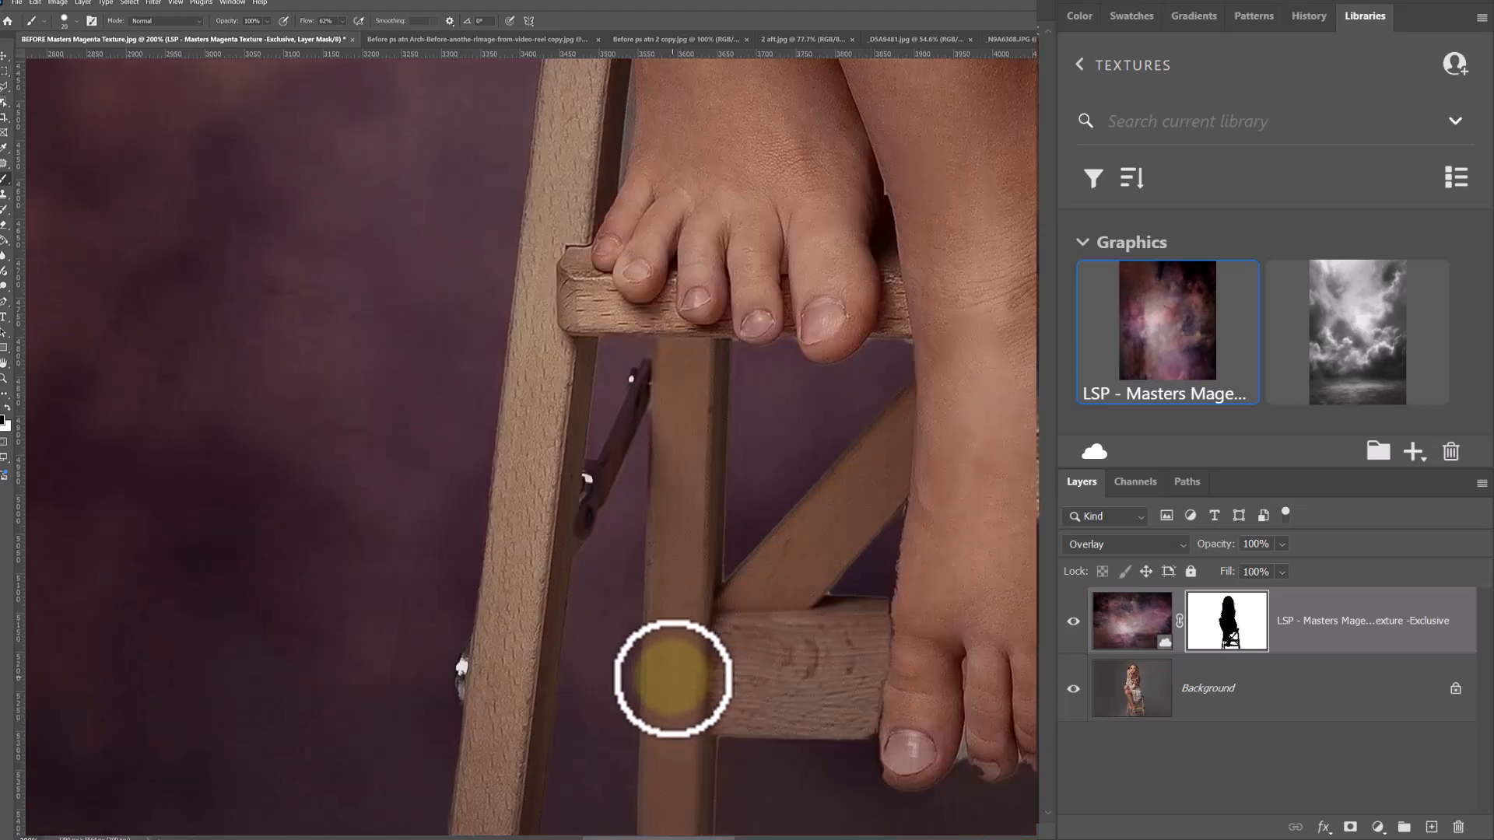
pyautogui.scroll(-2, 673, 678)
pyautogui.moveTo(673, 680)
pyautogui.mouseDown()
pyautogui.moveTo(968, 719)
pyautogui.moveTo(930, 724)
pyautogui.moveTo(891, 717)
pyautogui.moveTo(893, 660)
pyautogui.moveTo(888, 707)
pyautogui.moveTo(914, 721)
pyautogui.moveTo(959, 711)
pyautogui.moveTo(965, 655)
pyautogui.moveTo(945, 698)
pyautogui.moveTo(971, 659)
pyautogui.moveTo(983, 717)
pyautogui.moveTo(1030, 708)
pyautogui.mouseUp()
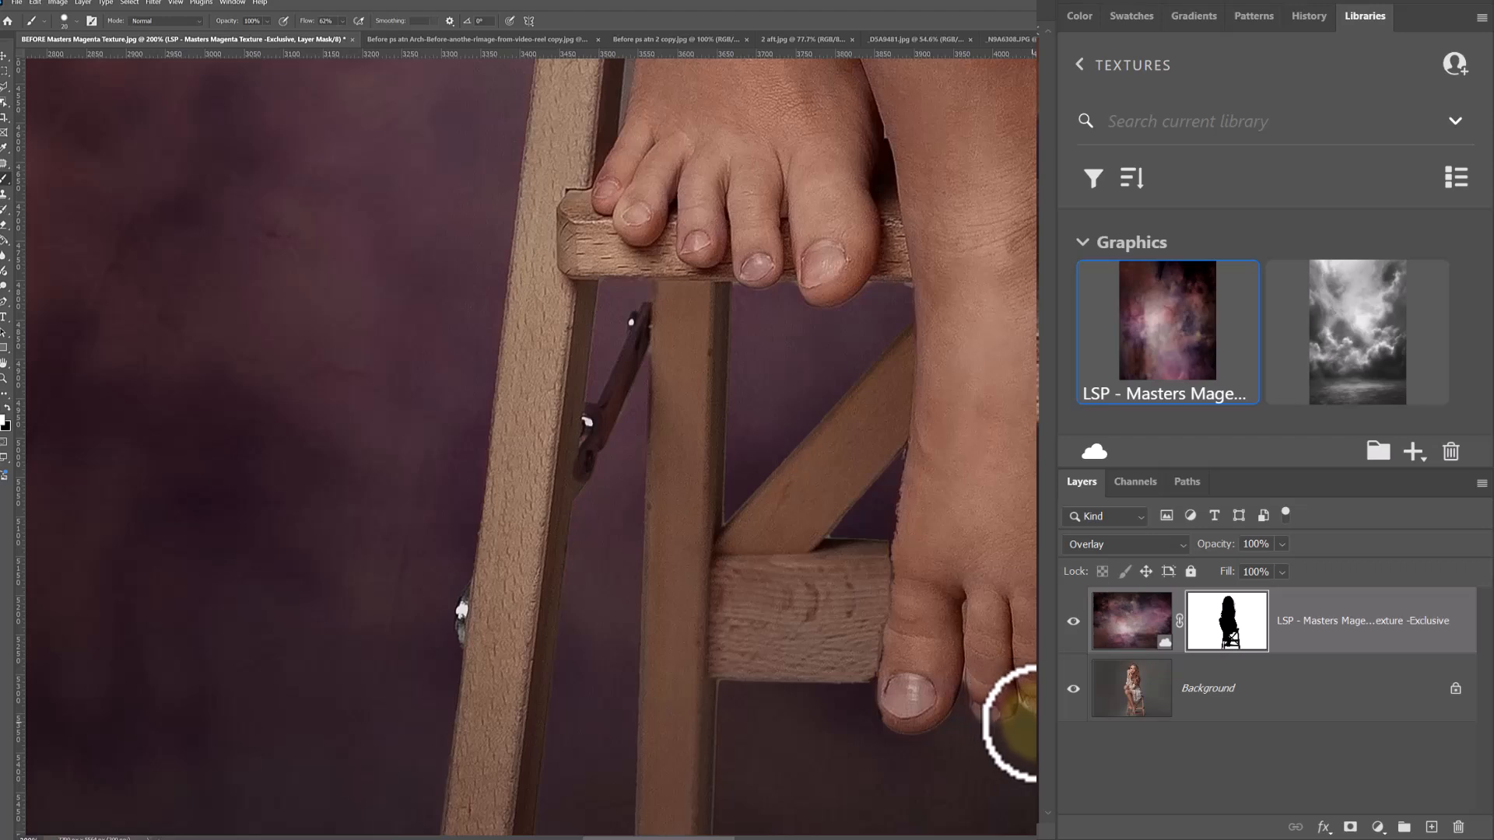
# Set the brush size to 75 px and touch up the layer mask around the big toe of the lower foot.
pyautogui.press('space')
pyautogui.moveTo(1001, 550); pyautogui.dragTo(817, 599)
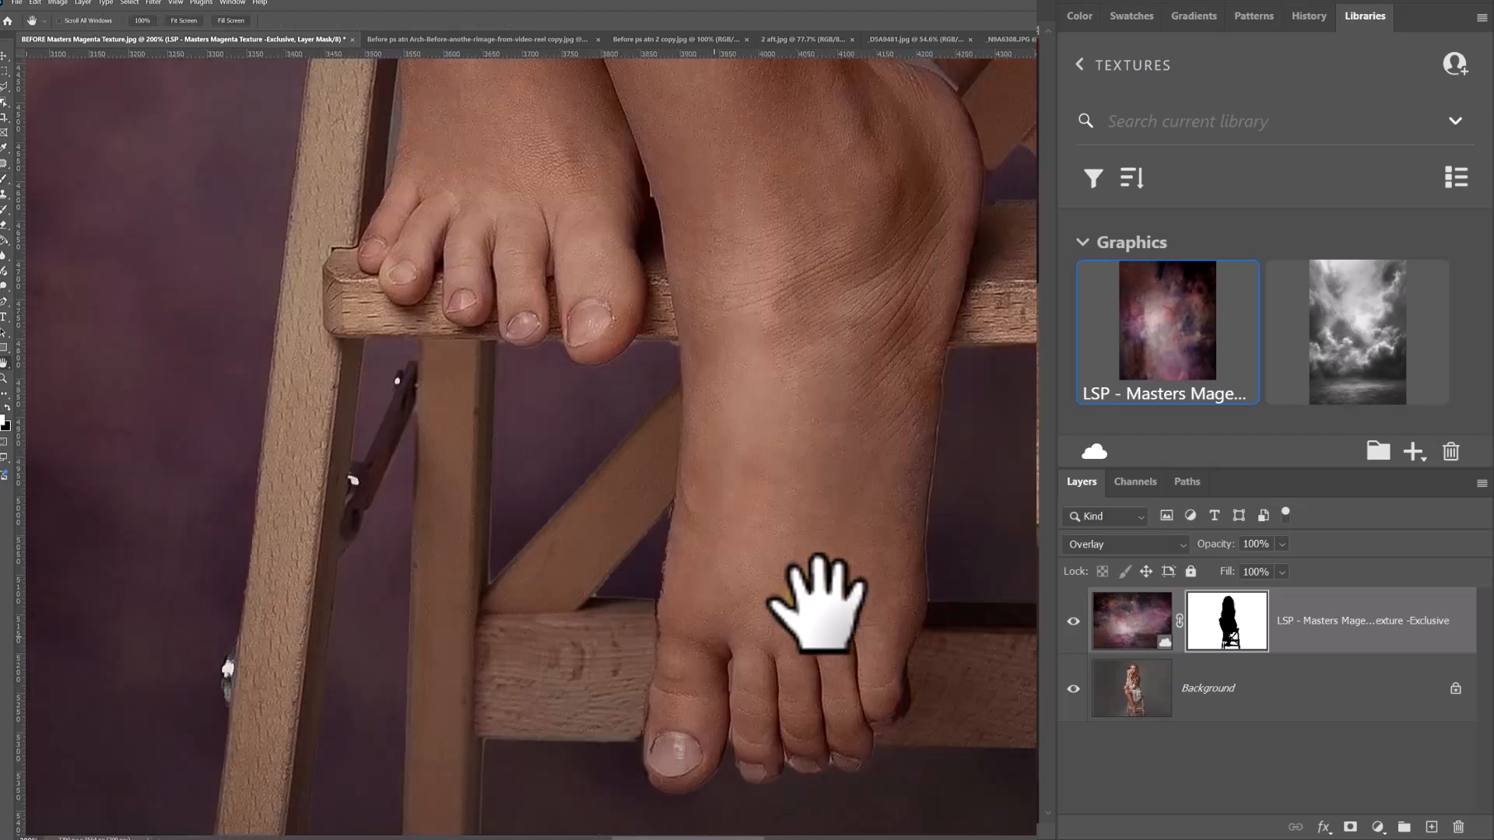
pyautogui.rightClick(736, 534)
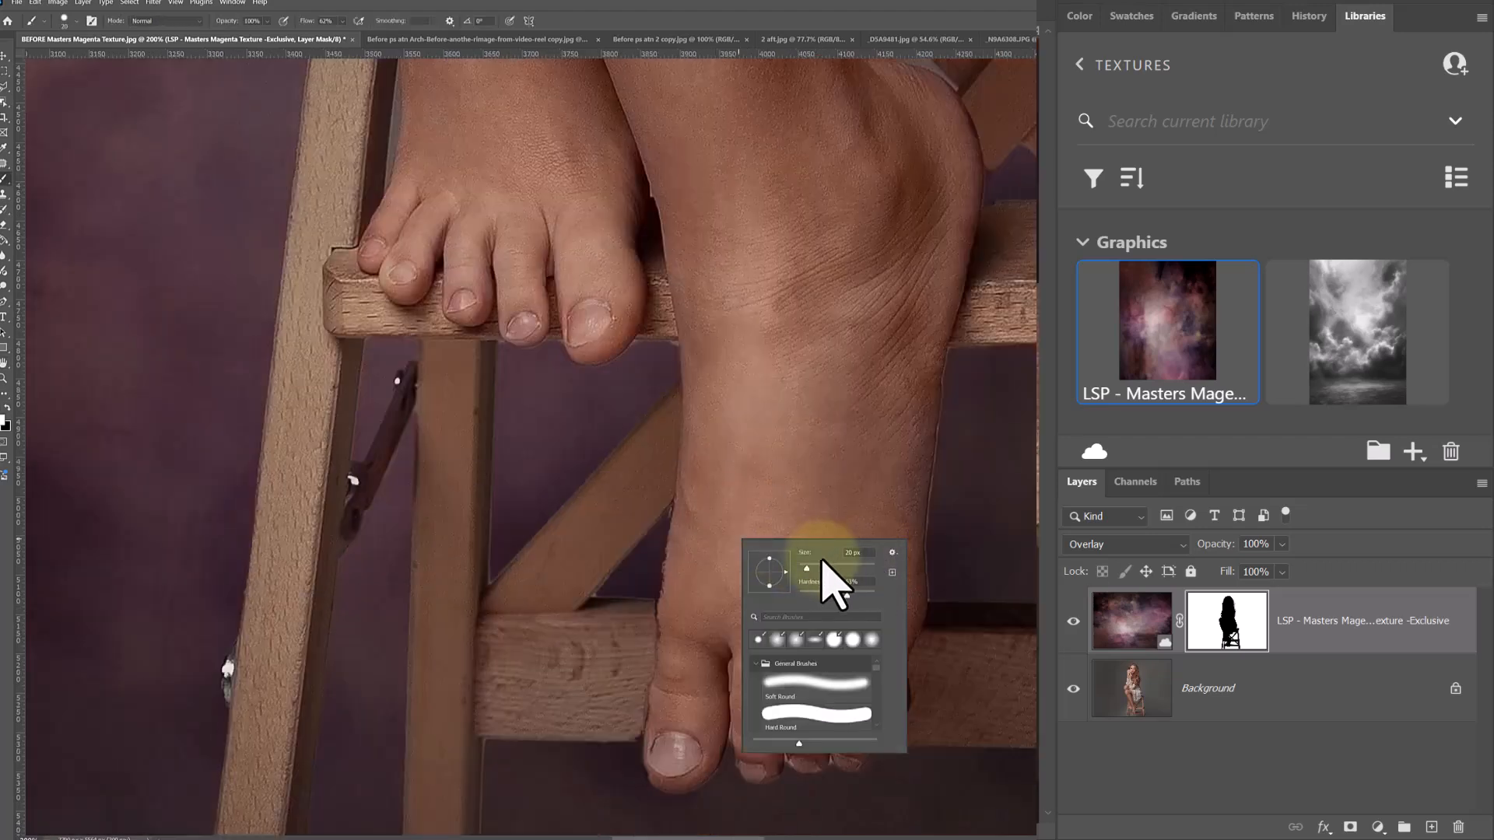
pyautogui.click(826, 568)
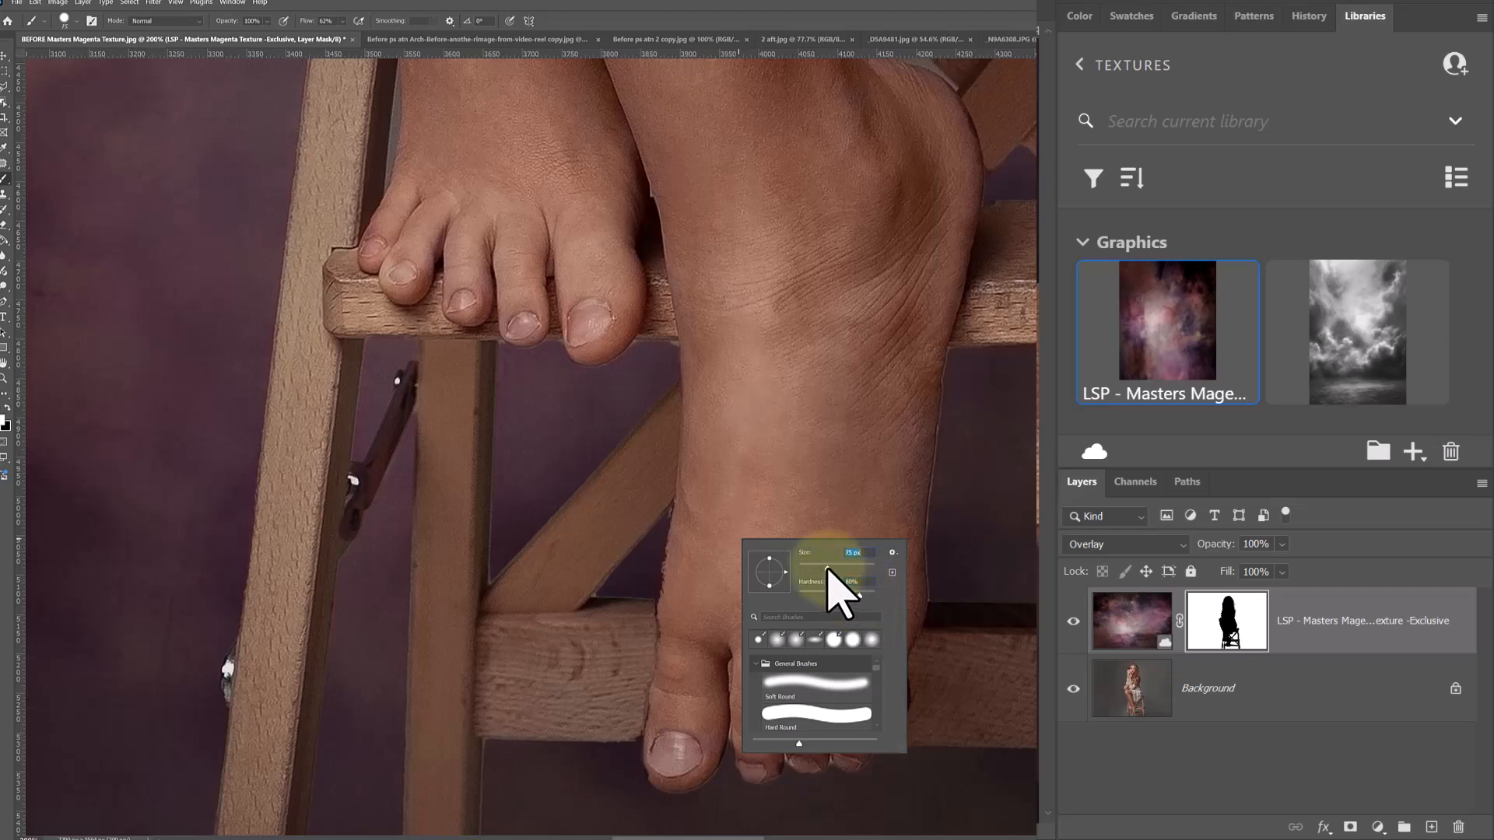
pyautogui.click(712, 510)
pyautogui.press('x')
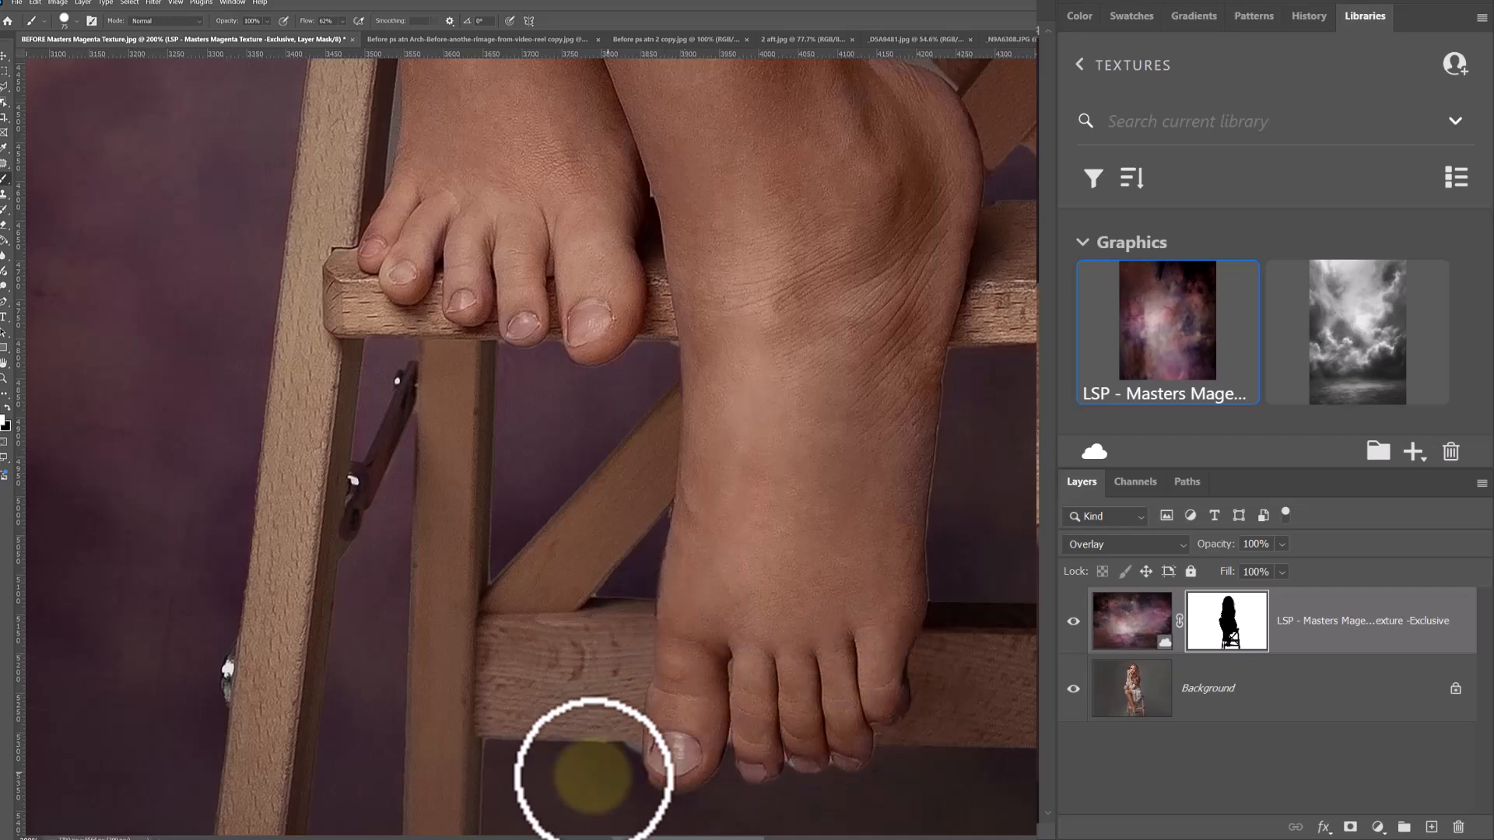
pyautogui.moveTo(644, 718)
pyautogui.mouseDown()
pyautogui.moveTo(671, 730)
pyautogui.moveTo(677, 761)
pyautogui.mouseUp()
# Clean up the layer mask around the lower foot's heel and the adjoining stool crossbars.
pyautogui.press('space')
pyautogui.moveTo(973, 433)
pyautogui.mouseDown()
pyautogui.moveTo(800, 634)
pyautogui.moveTo(868, 572)
pyautogui.mouseUp()
pyautogui.rightClick(836, 519)
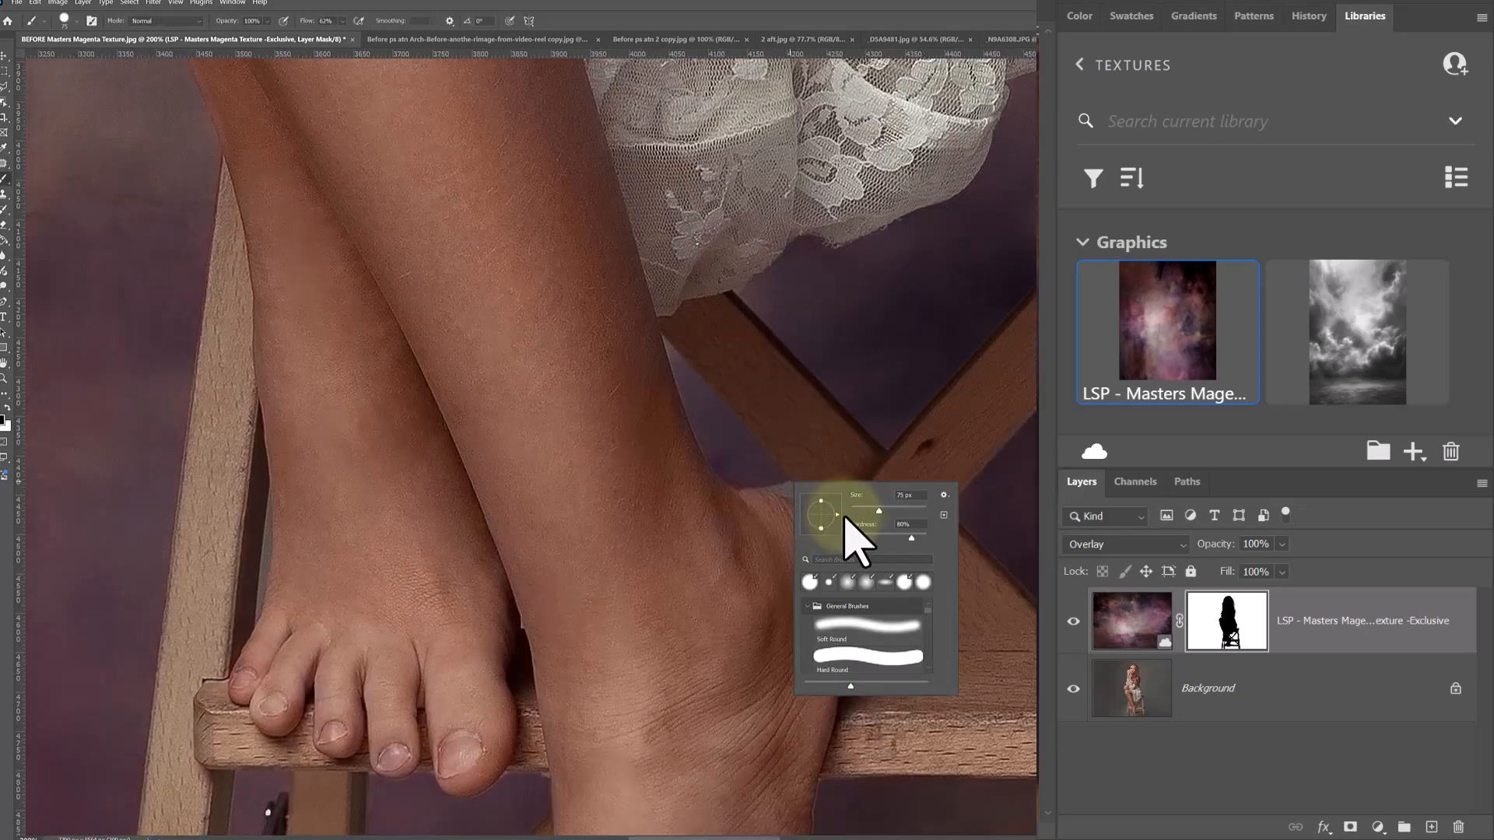
pyautogui.press('Return')
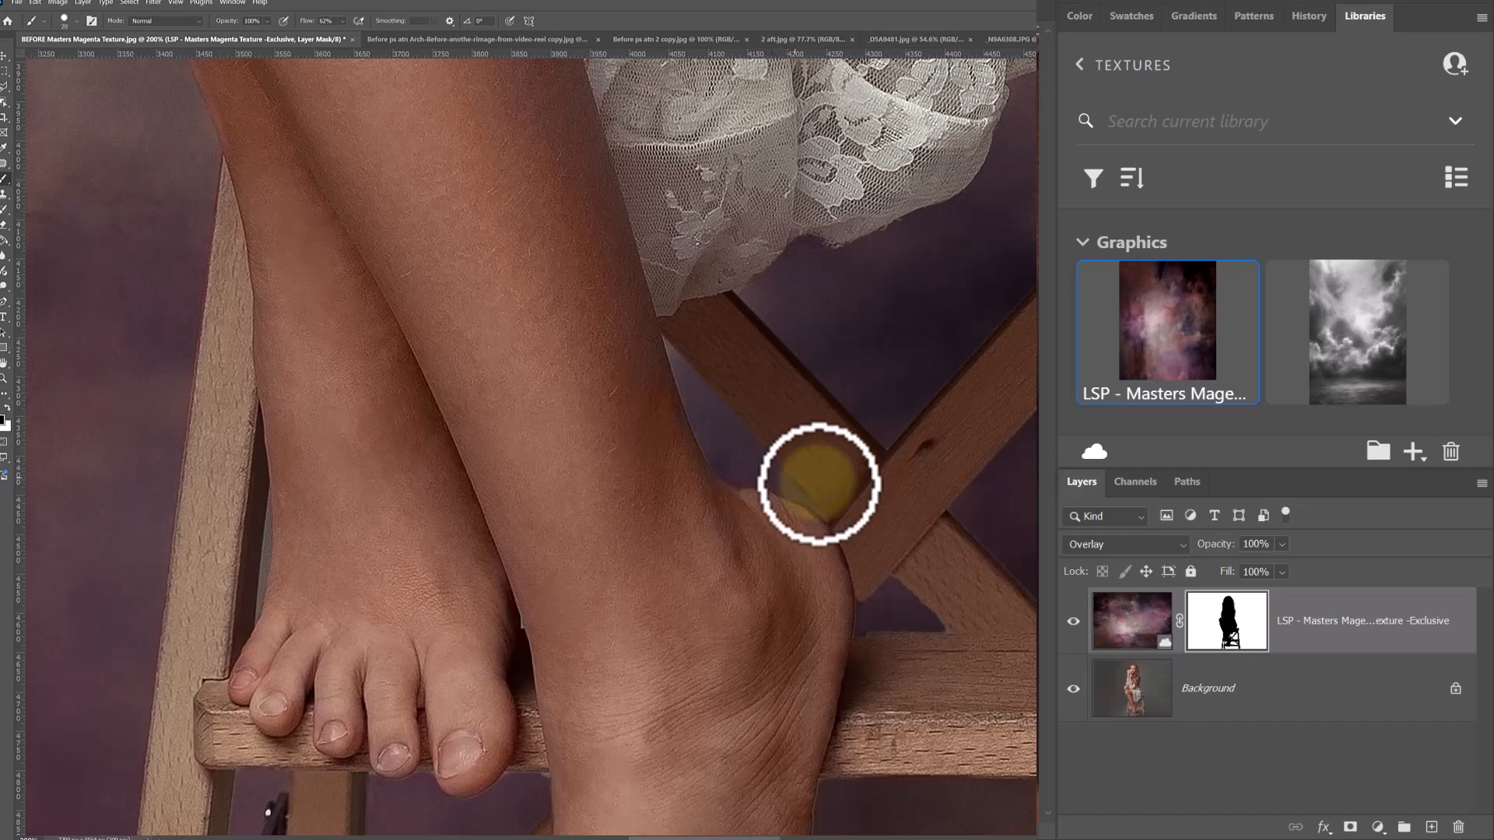
pyautogui.moveTo(815, 485)
pyautogui.mouseDown()
pyautogui.moveTo(821, 565)
pyautogui.moveTo(798, 513)
pyautogui.moveTo(699, 498)
pyautogui.mouseUp()
# Enlarge the brush and compare the whole photo with and without the Masters Magenta texture layer.
pyautogui.keyDown('alt'); pyautogui.click(653, 559); pyautogui.keyUp('alt')
pyautogui.keyDown('alt'); pyautogui.click(653, 559); pyautogui.keyUp('alt')
pyautogui.keyDown('alt'); pyautogui.click(652, 560); pyautogui.keyUp('alt')
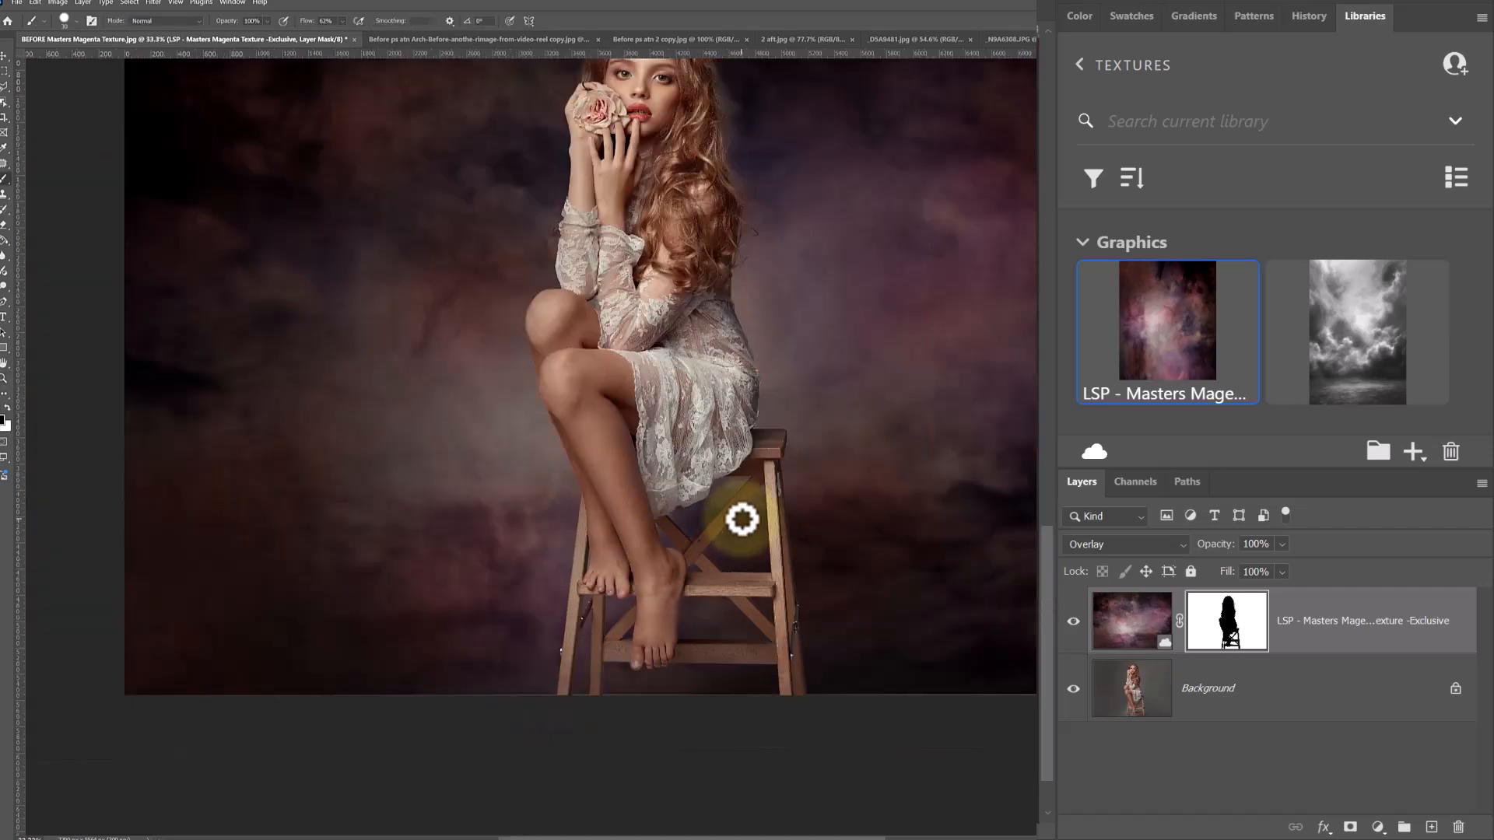
pyautogui.keyDown('alt'); pyautogui.click(740, 518); pyautogui.keyUp('alt')
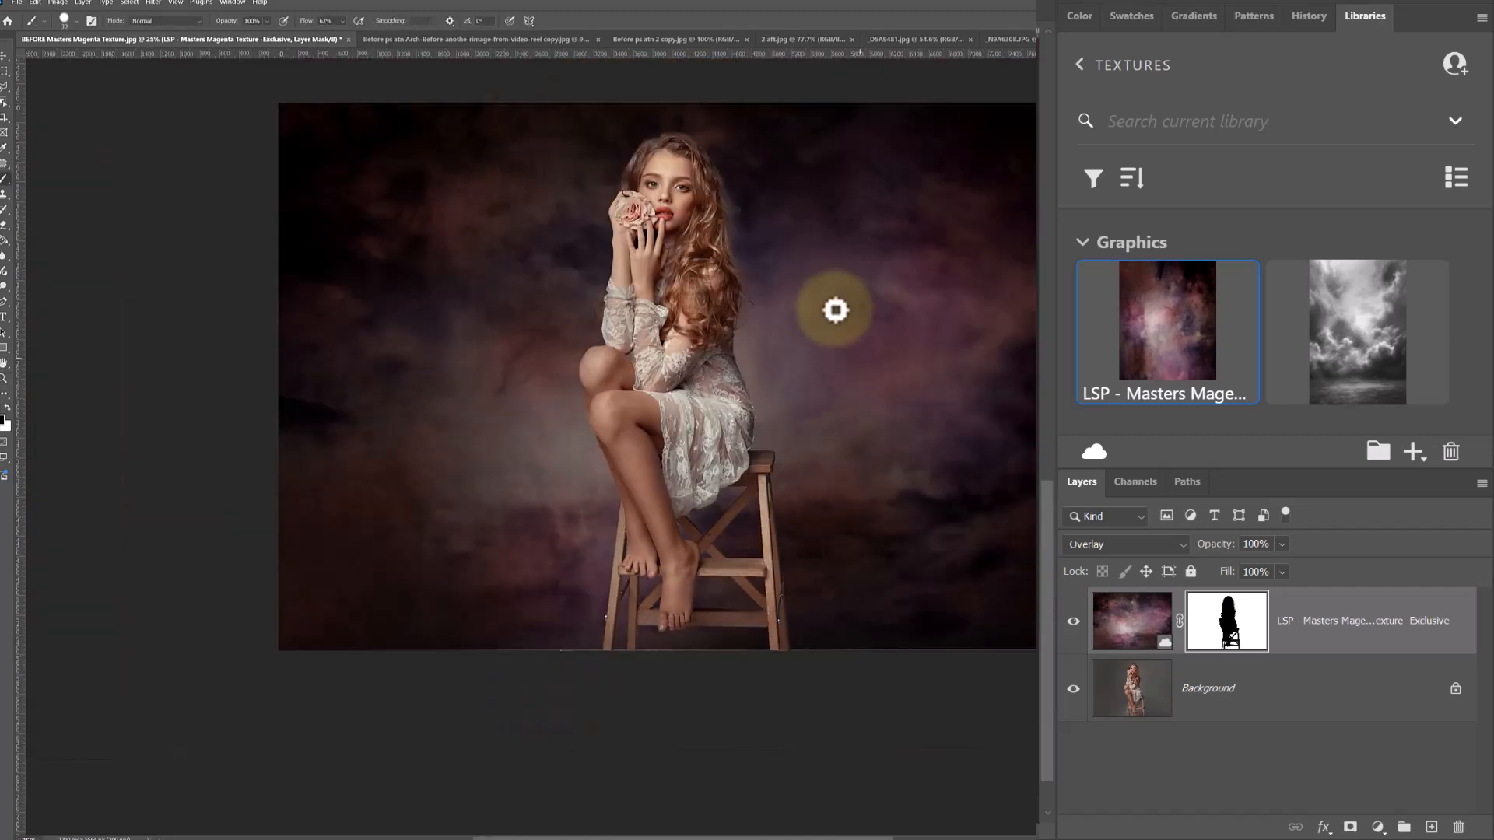
pyautogui.rightClick(748, 367)
pyautogui.moveTo(810, 393); pyautogui.dragTo(867, 408)
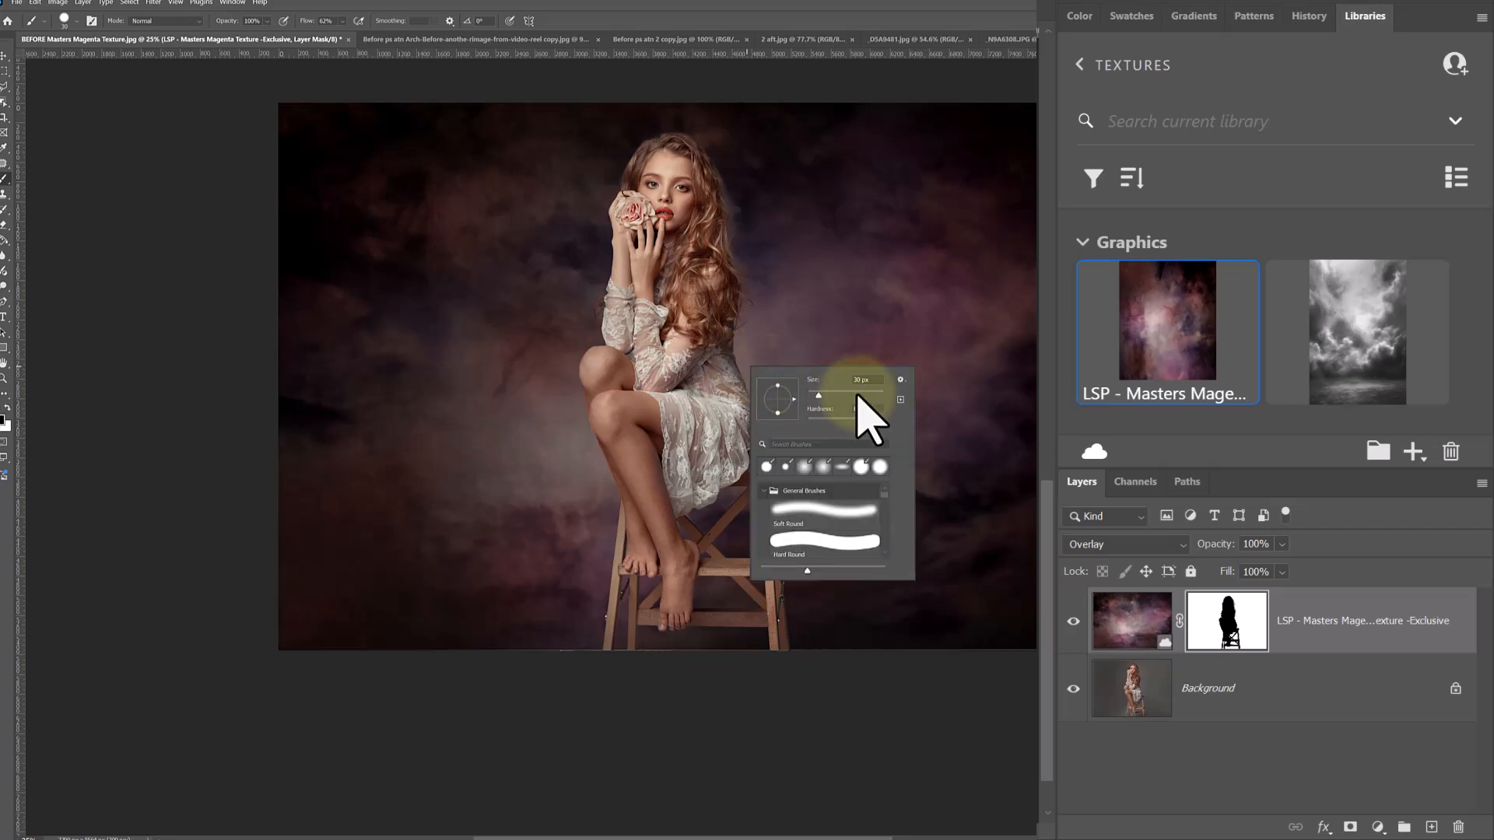
pyautogui.click(1105, 627)
pyautogui.click(1077, 621)
pyautogui.click(1077, 622)
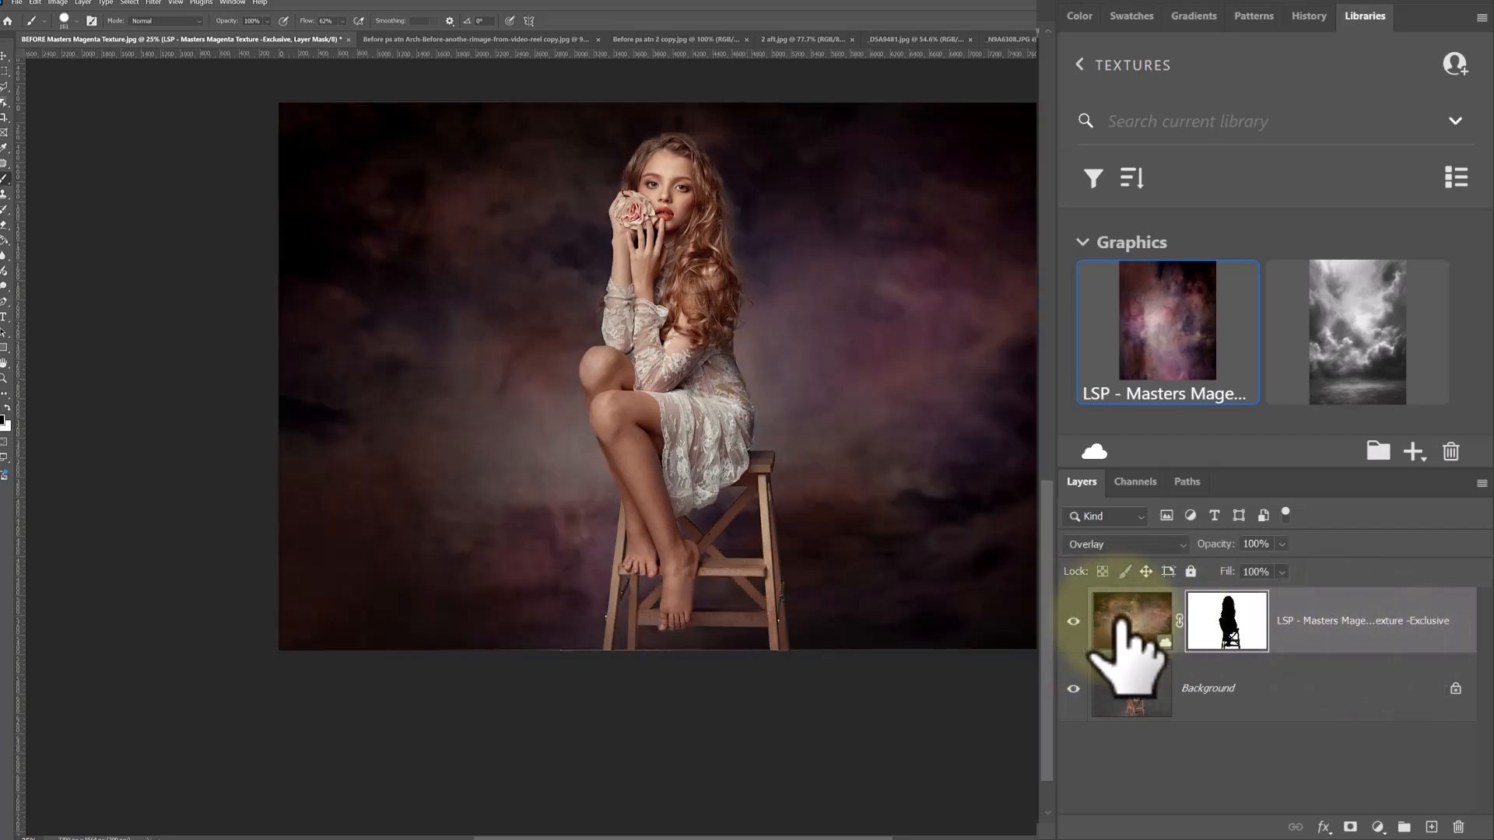
# Change the Masters Magenta texture layer's blending mode to Soft Light.
pyautogui.click(1122, 620)
pyautogui.click(1093, 548)
pyautogui.scroll(5, 1091, 551)
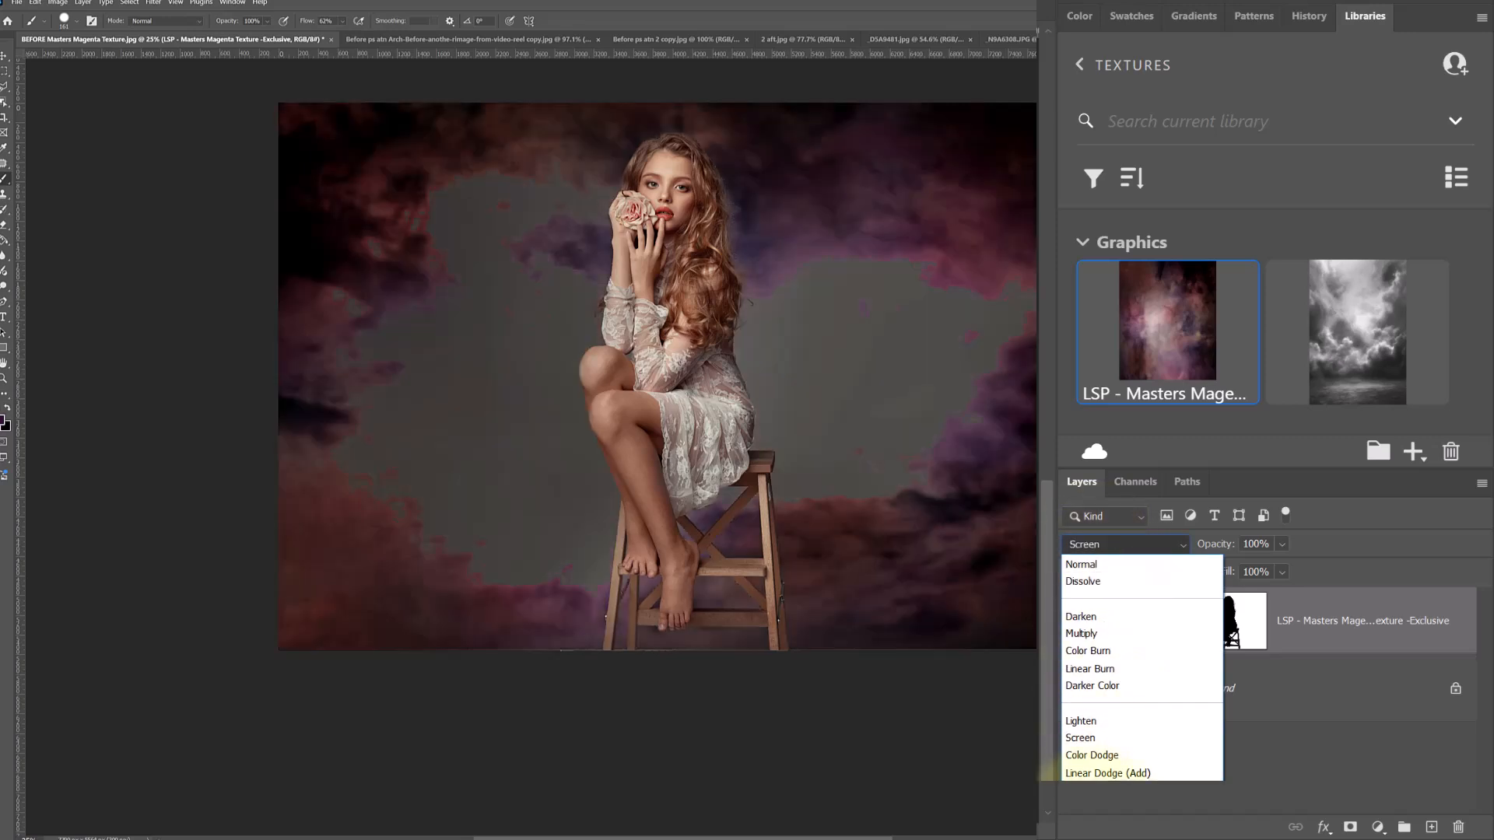
pyautogui.click(1134, 784)
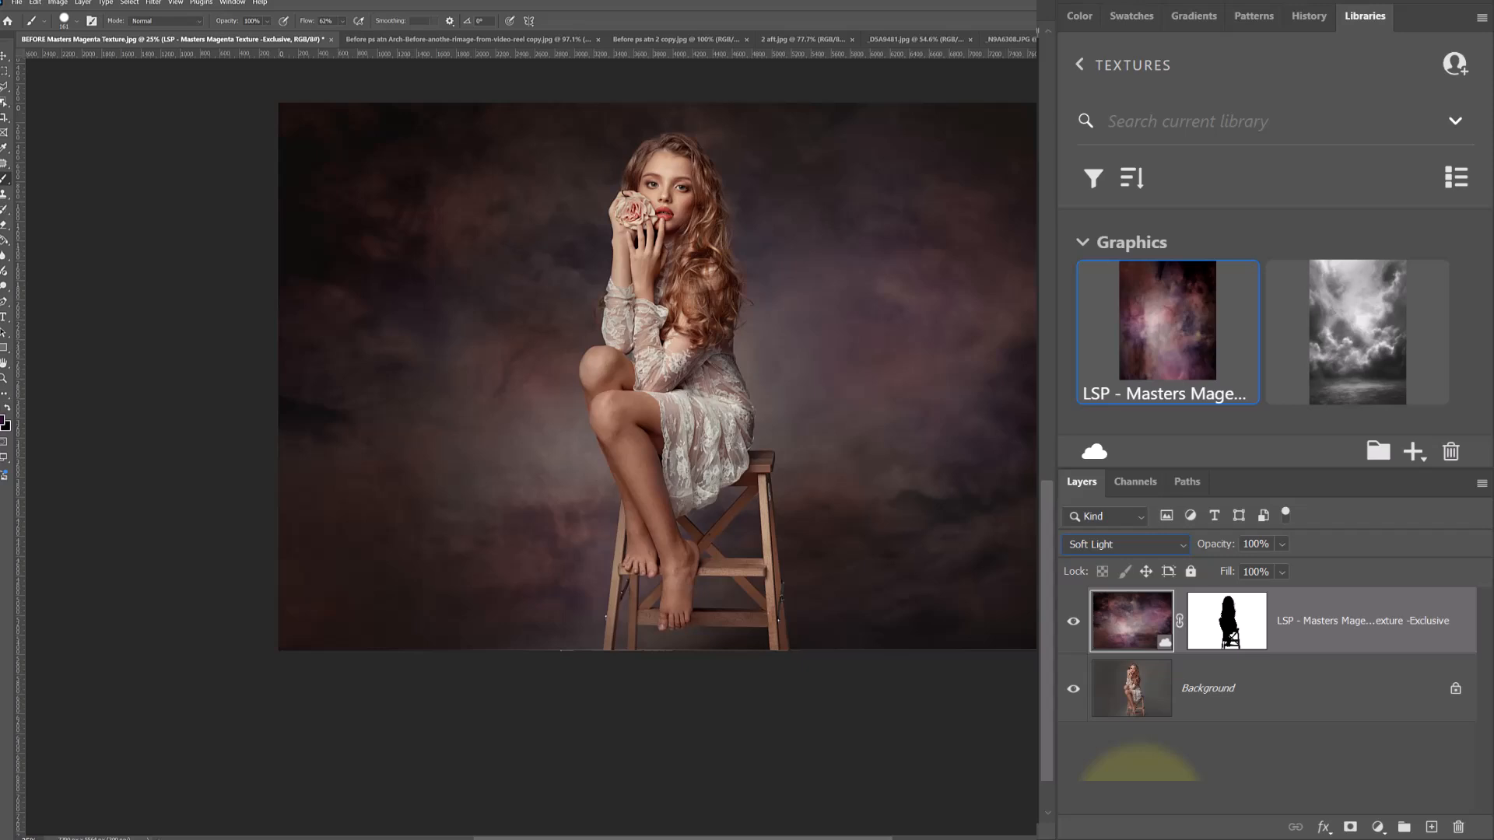
# Target the texture layer's mask and set up a large brush with 0% hardness and 25% flow.
pyautogui.click(1227, 627)
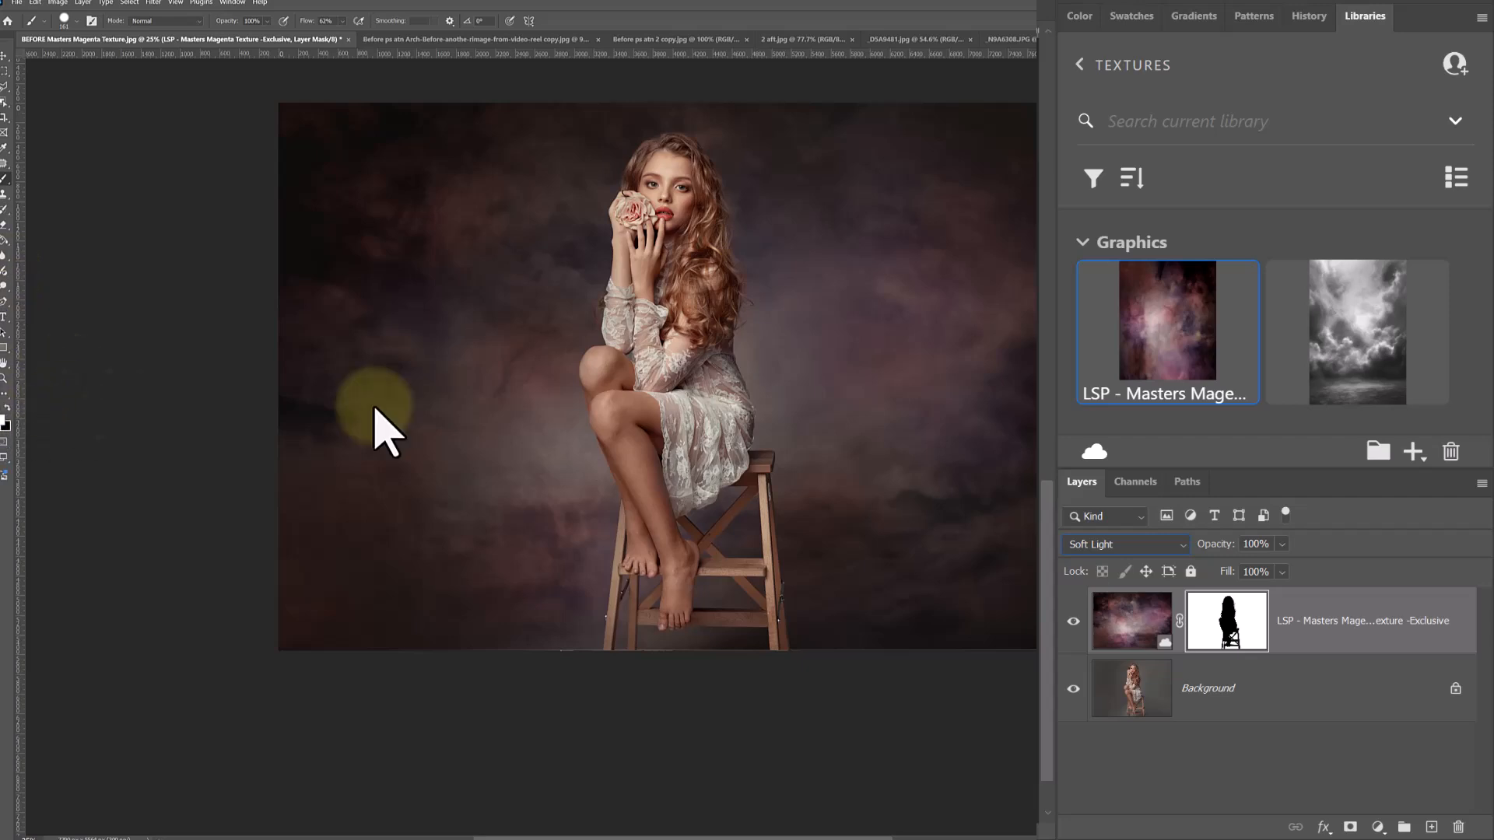
pyautogui.rightClick(471, 428)
pyautogui.moveTo(471, 432); pyautogui.dragTo(434, 465)
pyautogui.click(499, 464)
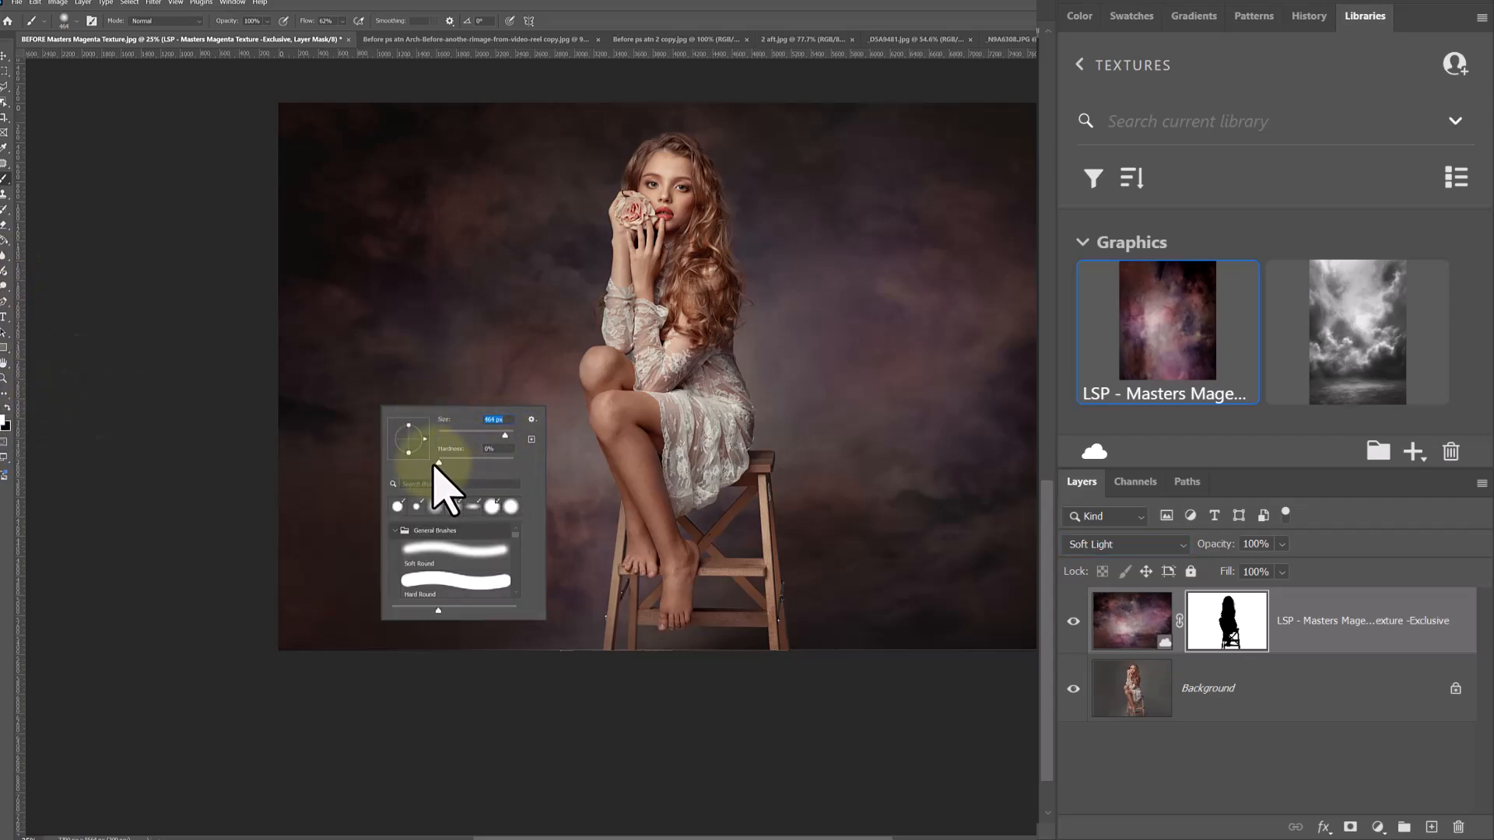
pyautogui.click(325, 21)
pyautogui.write('25')
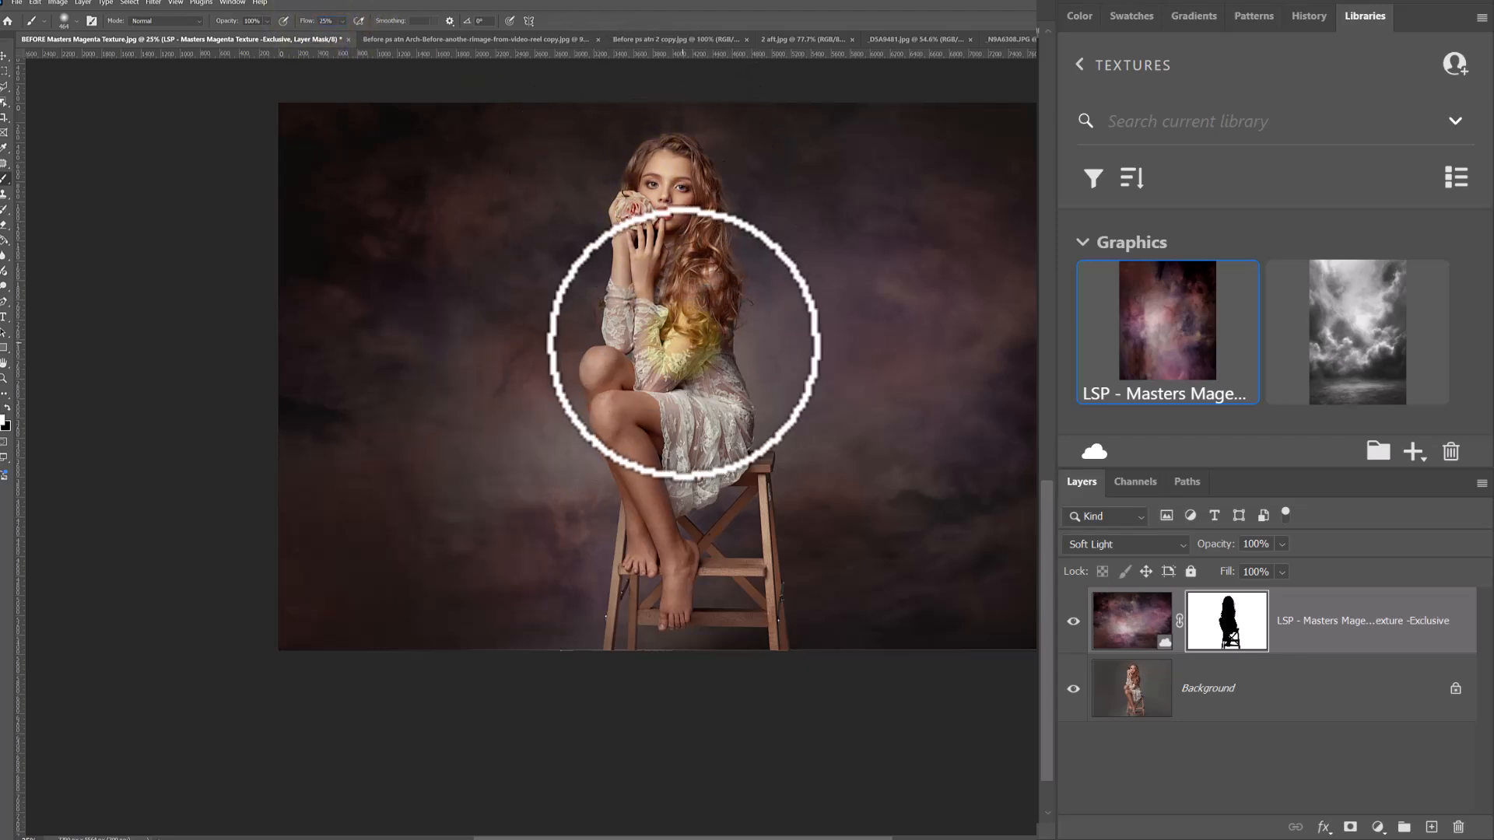
# Soften the Masters Magenta mask's edges around the woman by painting with a large soft brush, adjusting its size as needed.
pyautogui.press(']')
pyautogui.press(']')
pyautogui.press(']')
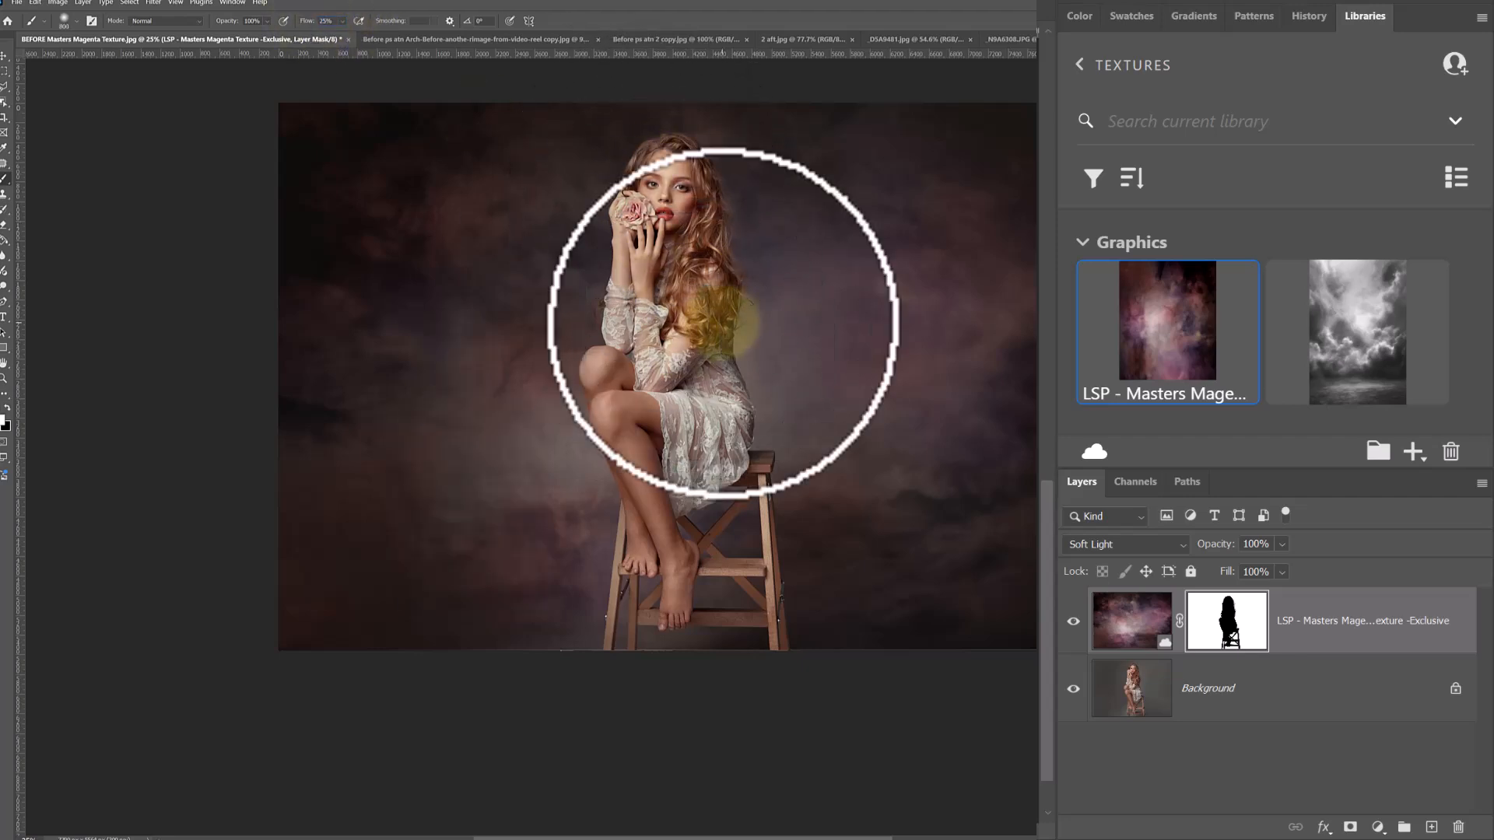
pyautogui.press('[')
pyautogui.press('[')
pyautogui.press('[')
pyautogui.press('[')
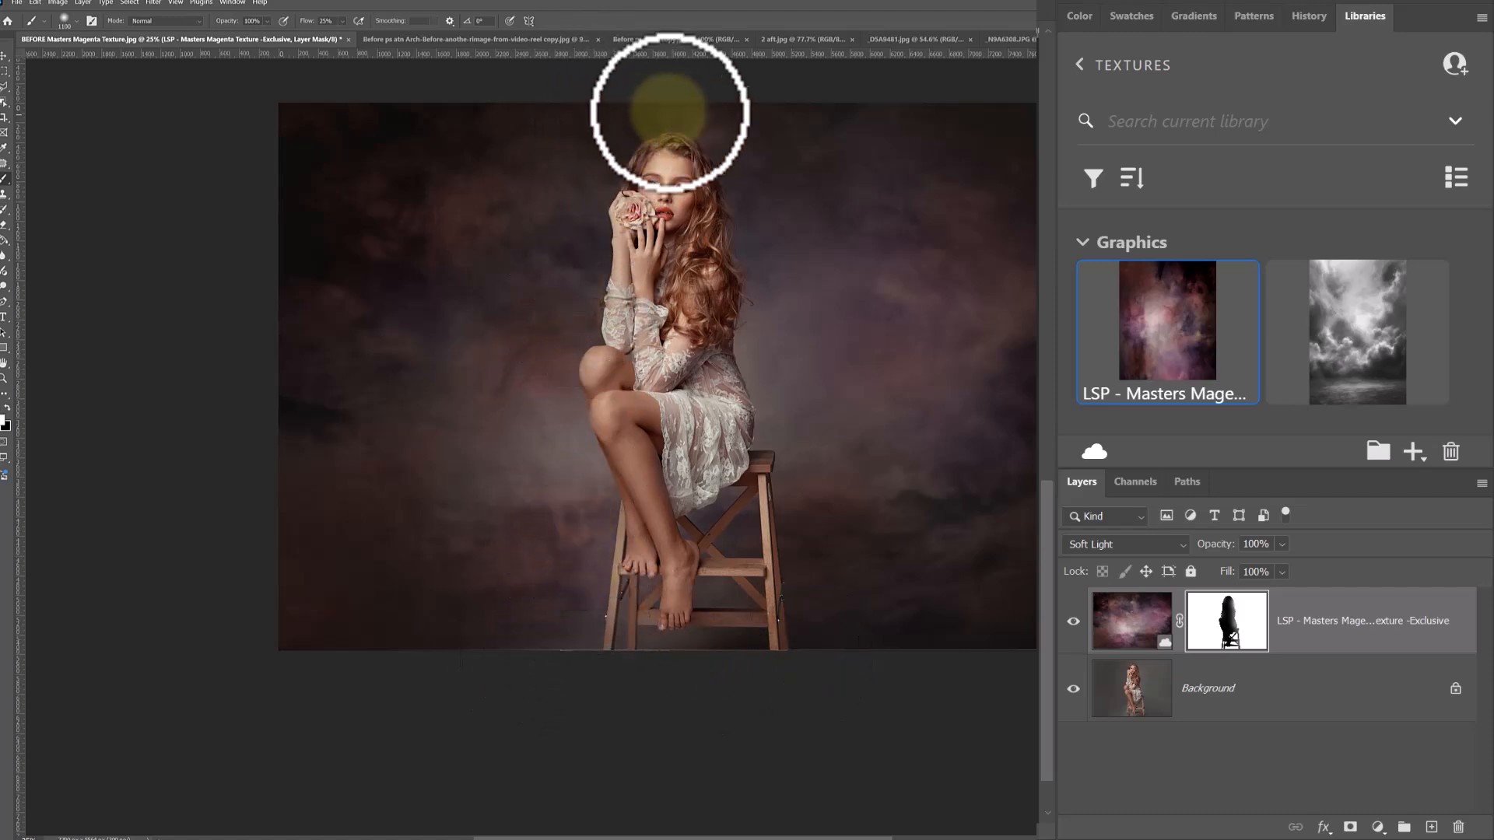
# Compare the portrait with and without the Masters Magenta texture layer, leaving the layer hidden.
pyautogui.click(1075, 621)
pyautogui.click(1075, 621)
pyautogui.click(1076, 621)
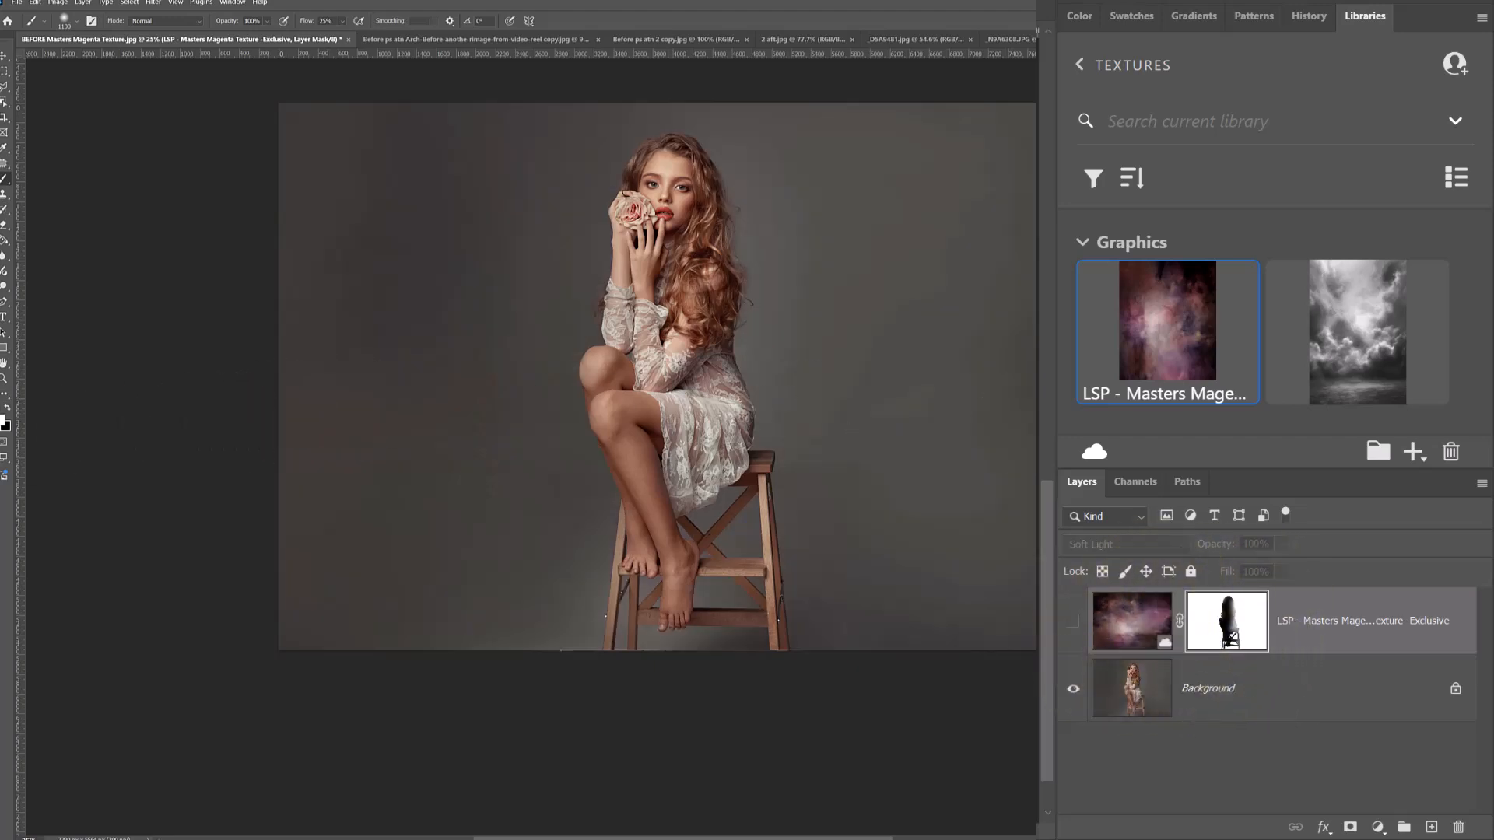
# Place the file LSP - Stone Texture Cloud Cotton - Exclusive.jpg into the portrait and stretch it across the whole backdrop.
pyautogui.hotkey('alt', 'Tab')
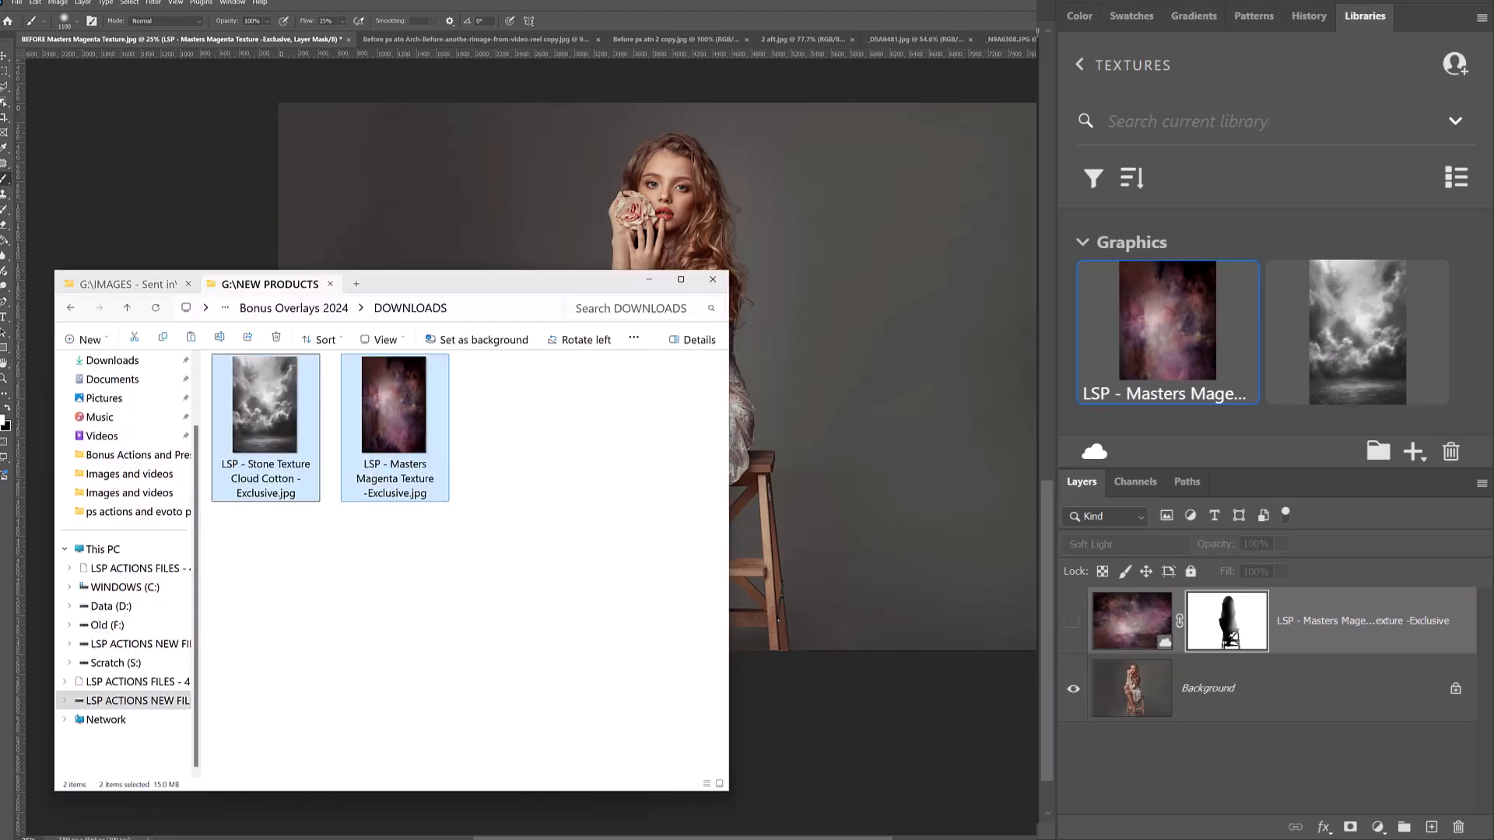
pyautogui.click(265, 398)
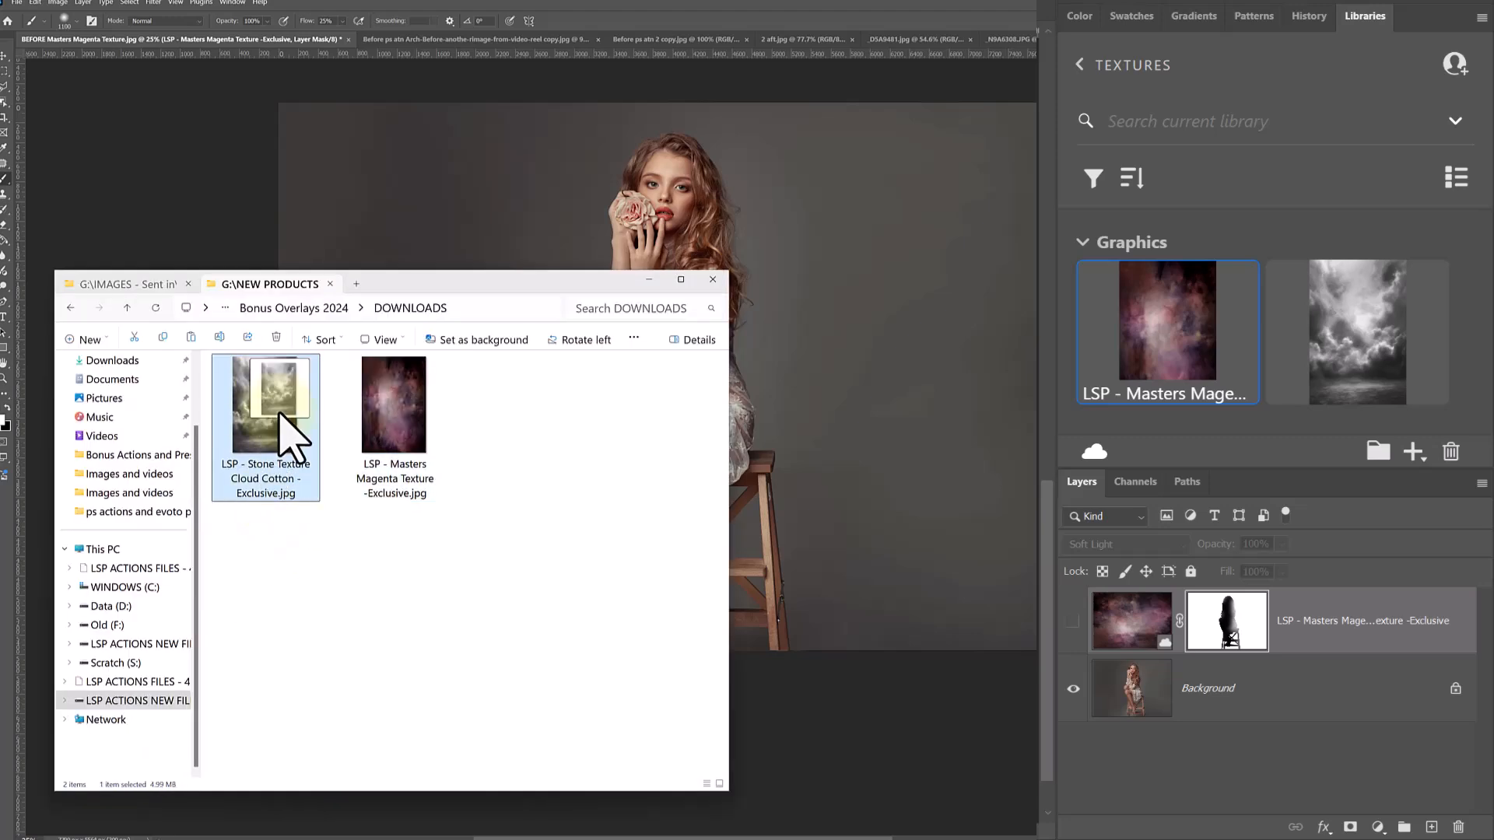
pyautogui.moveTo(279, 415); pyautogui.dragTo(593, 494)
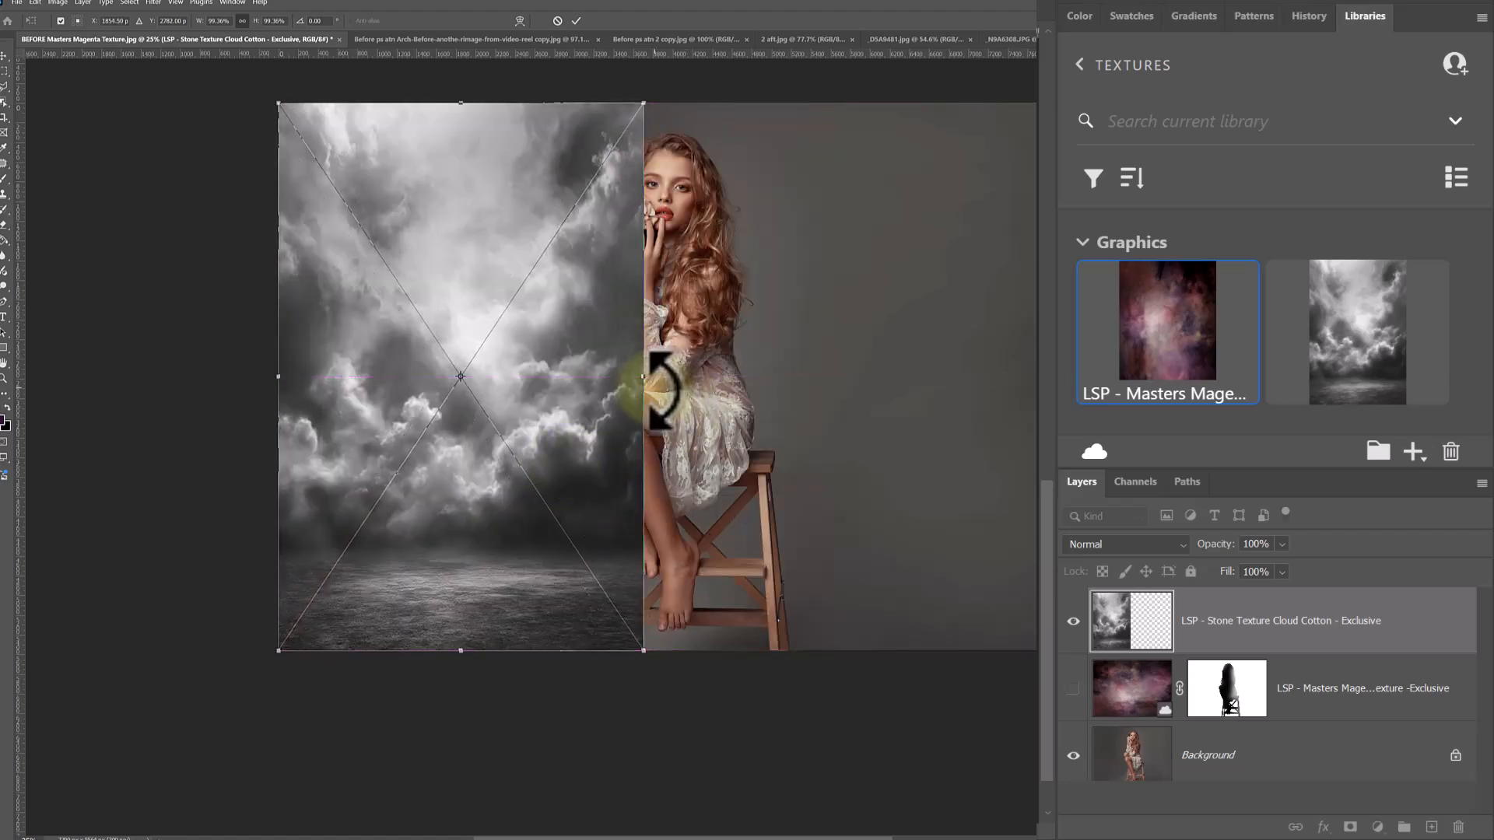
pyautogui.moveTo(644, 376); pyautogui.dragTo(1017, 367)
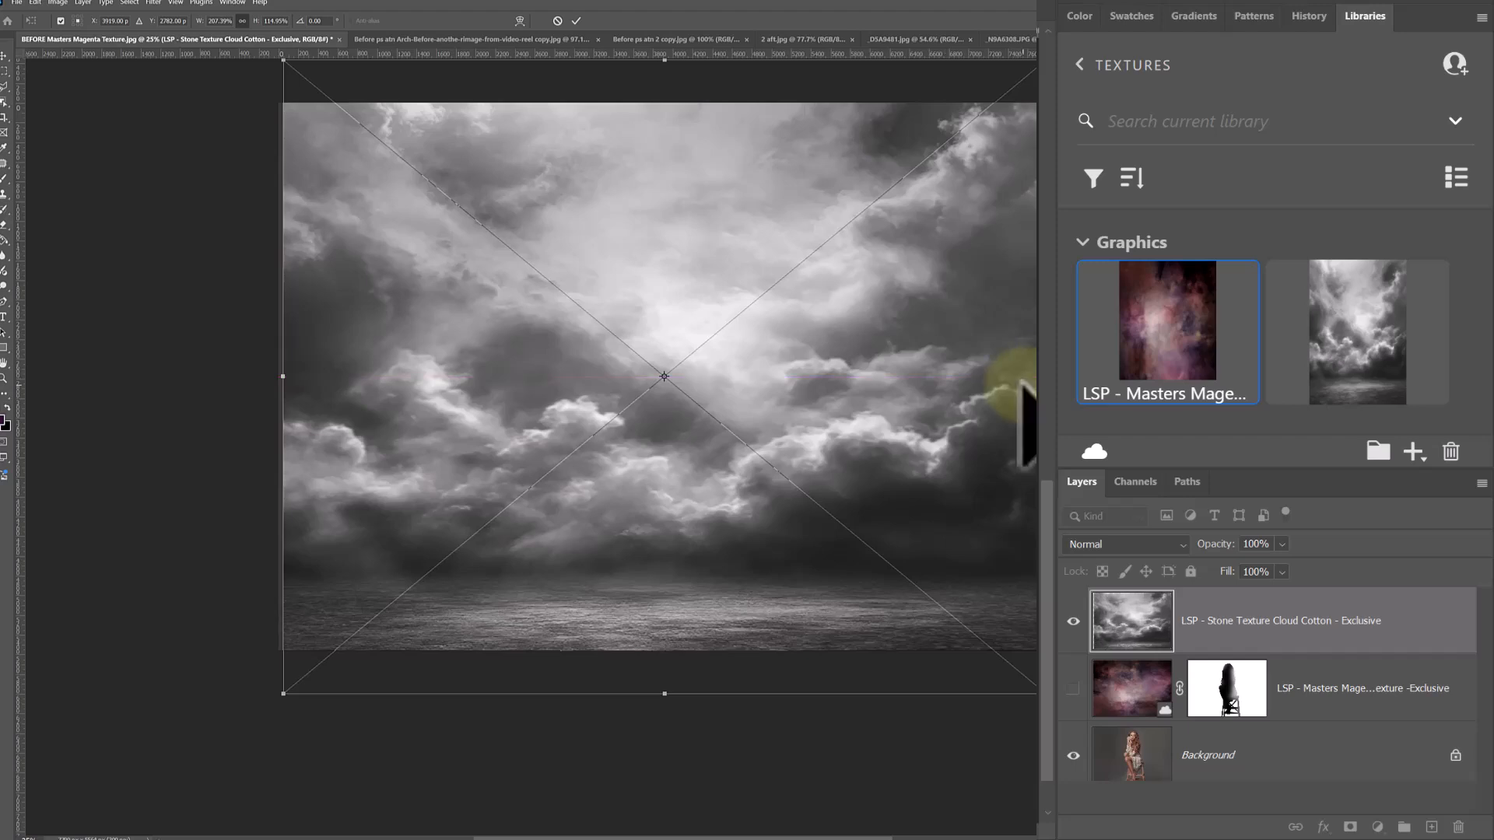
pyautogui.press('Return')
# Set the Cloud Cotton layer's blending mode to Soft Light and copy the Masters Magenta layer's mask onto it.
pyautogui.click(1126, 544)
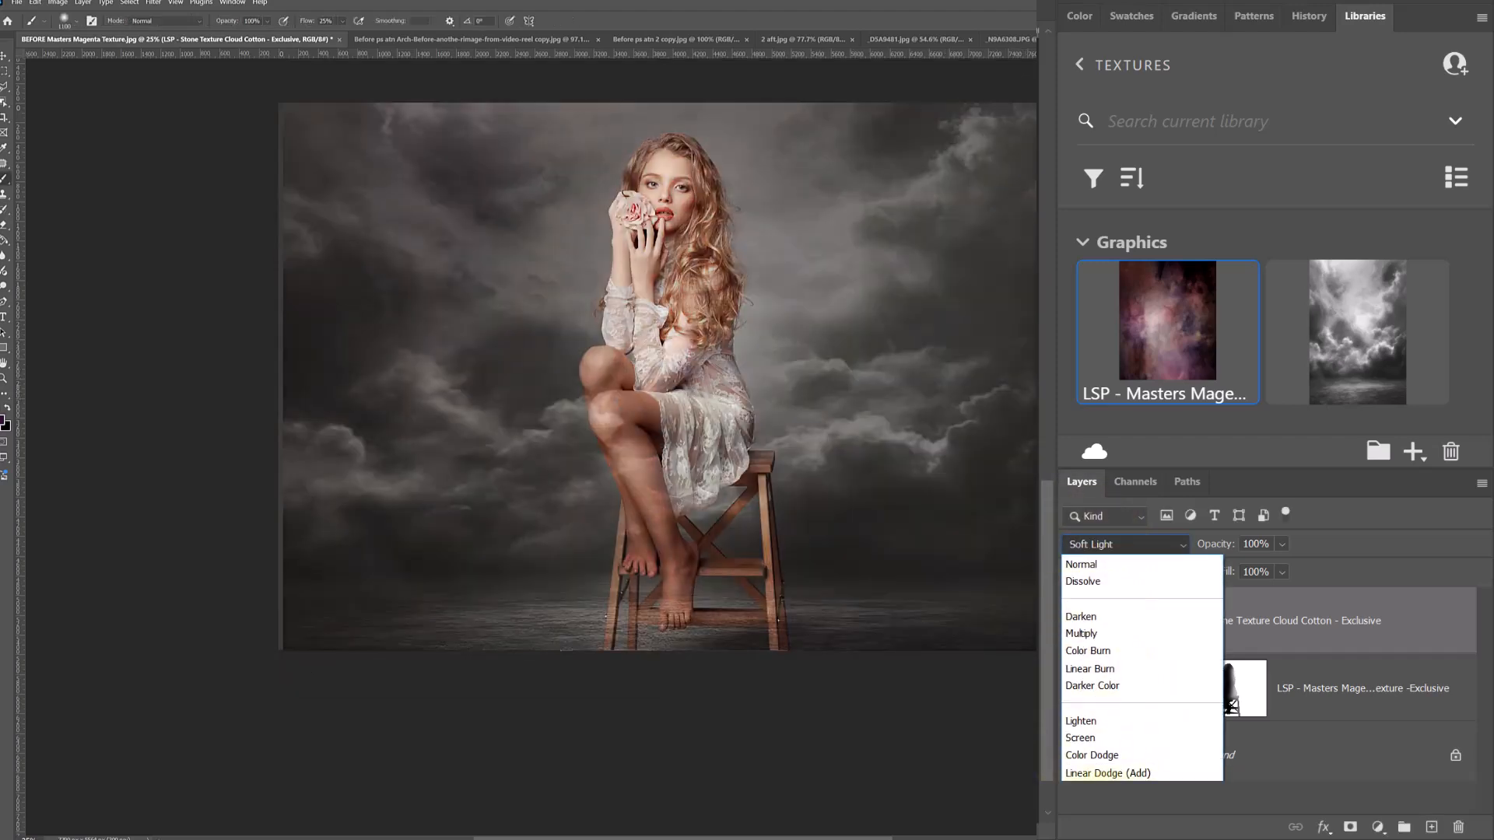
pyautogui.click(1102, 837)
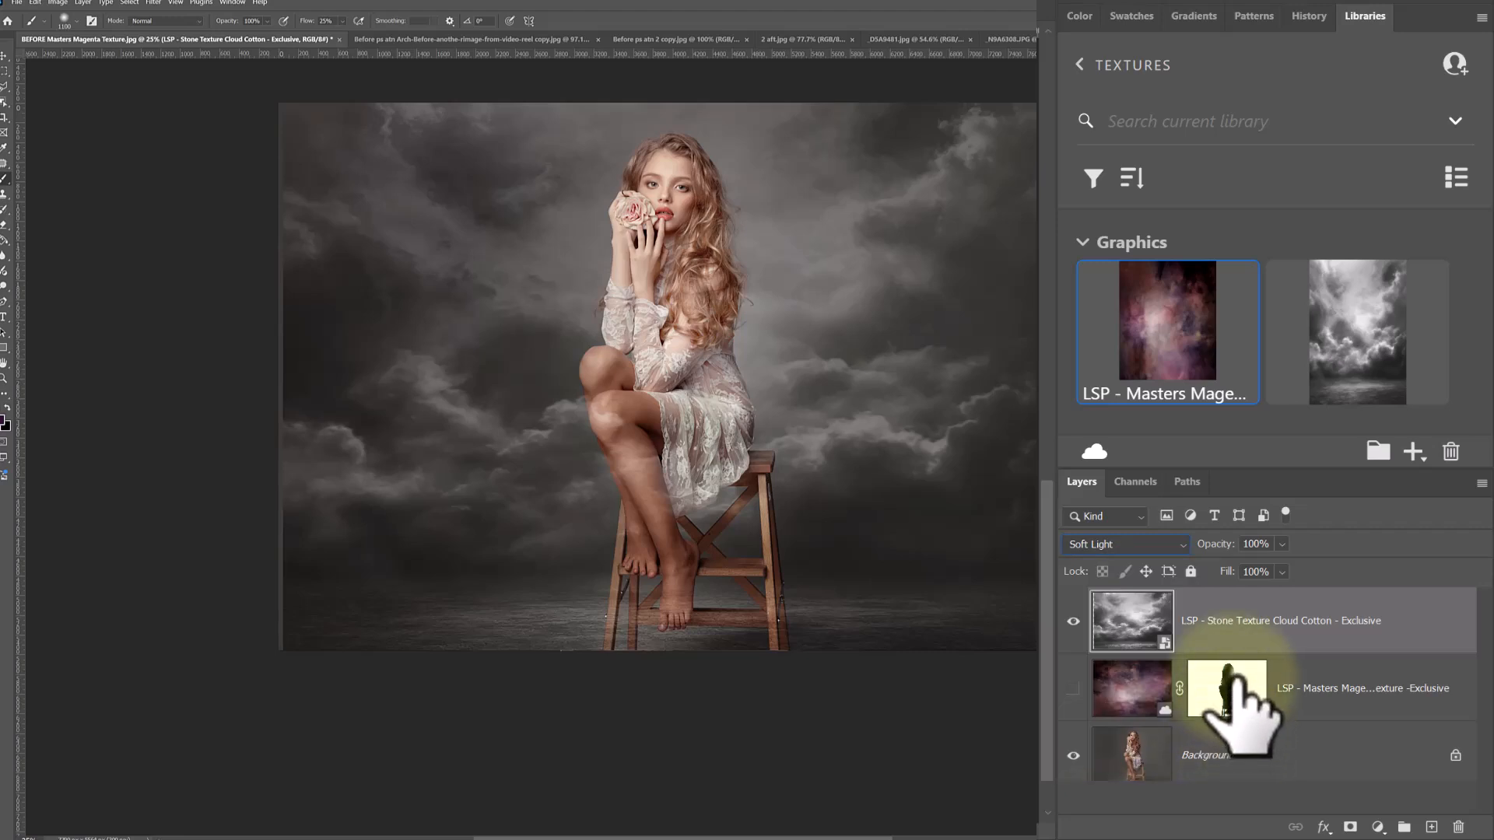
pyautogui.moveTo(1229, 668); pyautogui.dragTo(1229, 623)
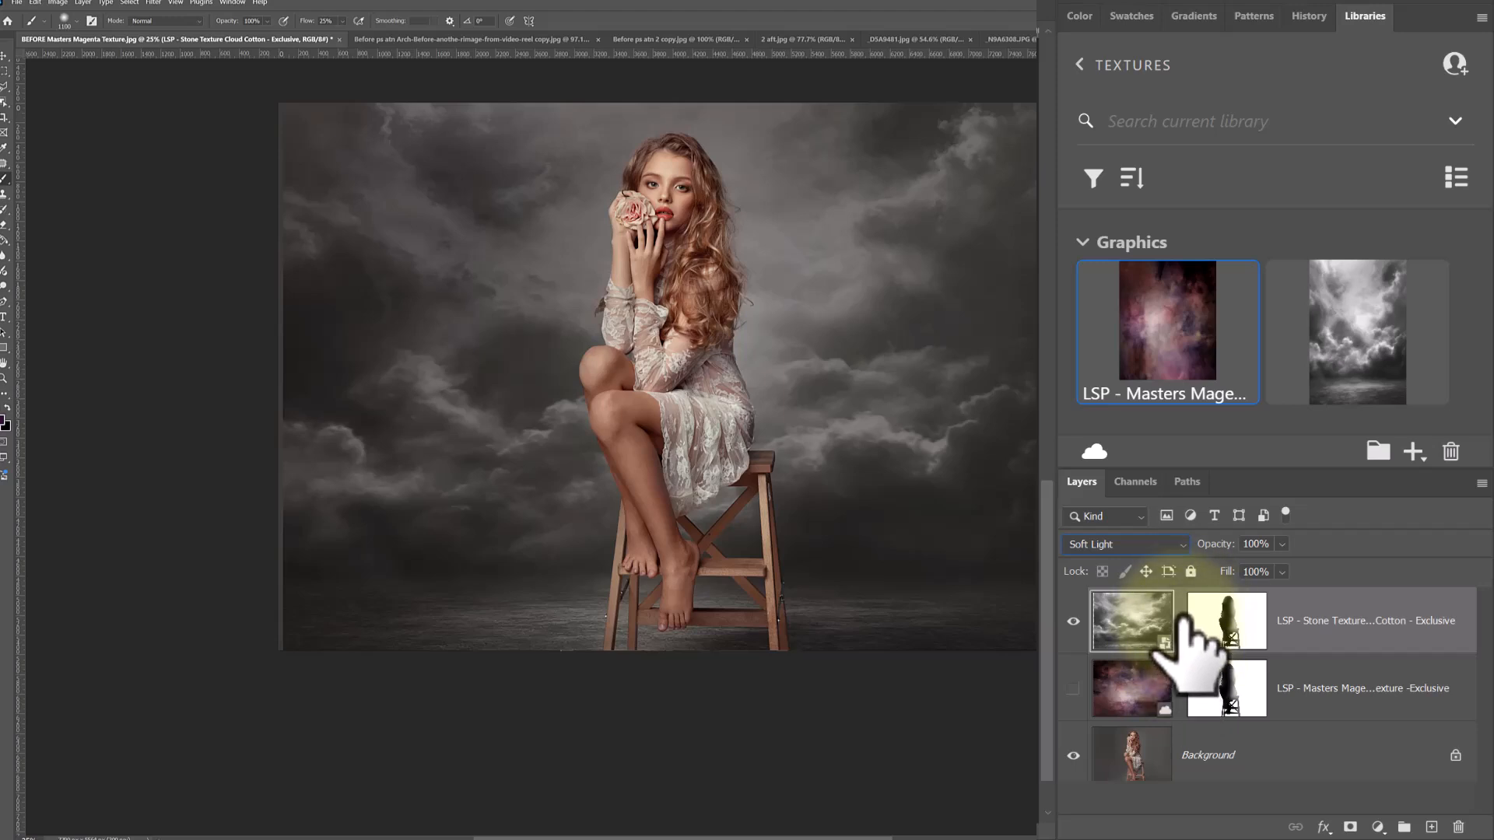
# Move and slightly enlarge the Cloud Cotton texture independently of its mask so it covers the photo, and show the Masters Magenta layer again.
pyautogui.hotkey('ctrl', 't')
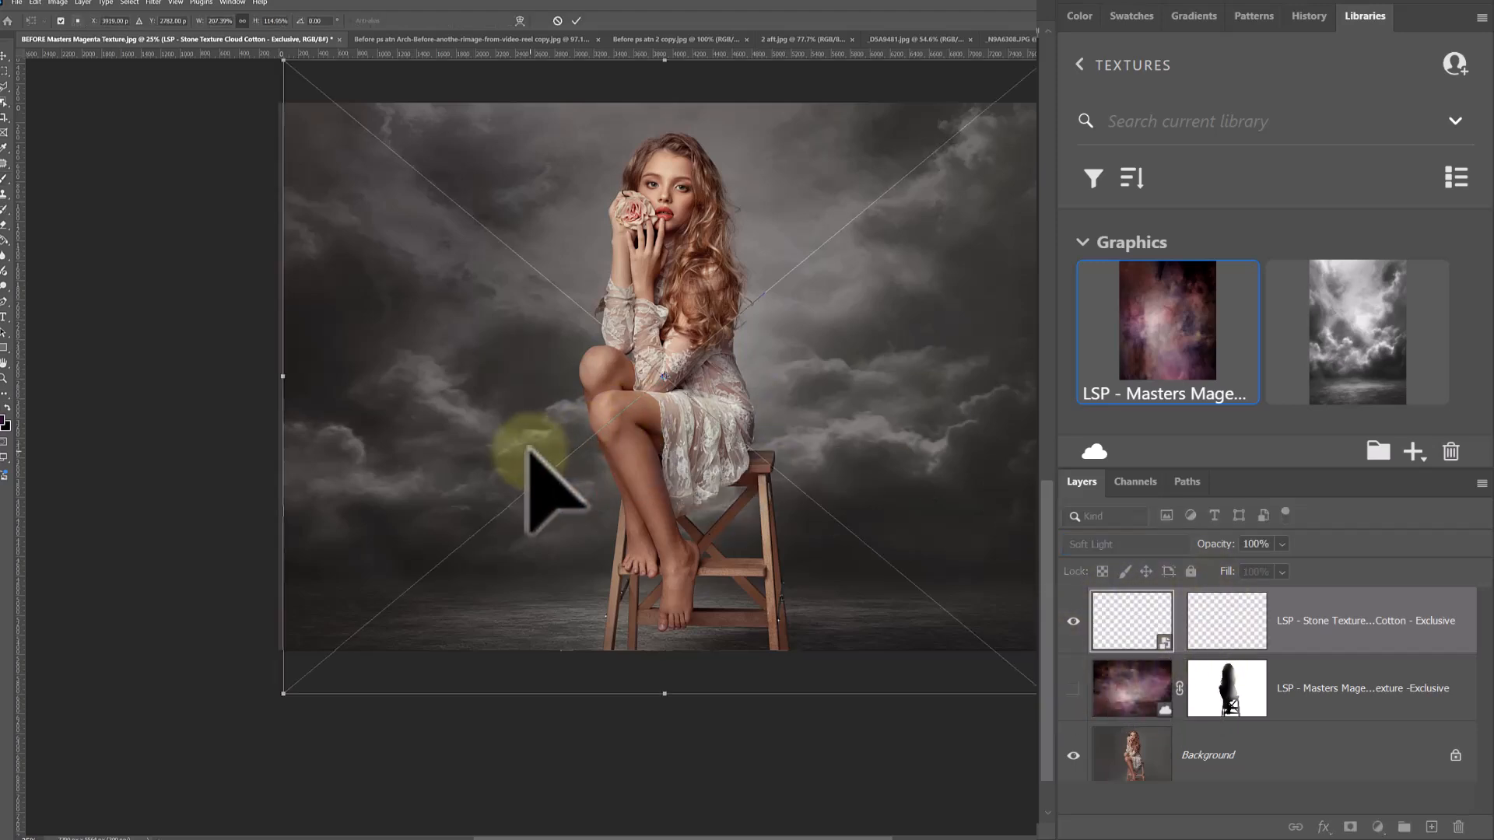
pyautogui.moveTo(1010, 378); pyautogui.dragTo(776, 453)
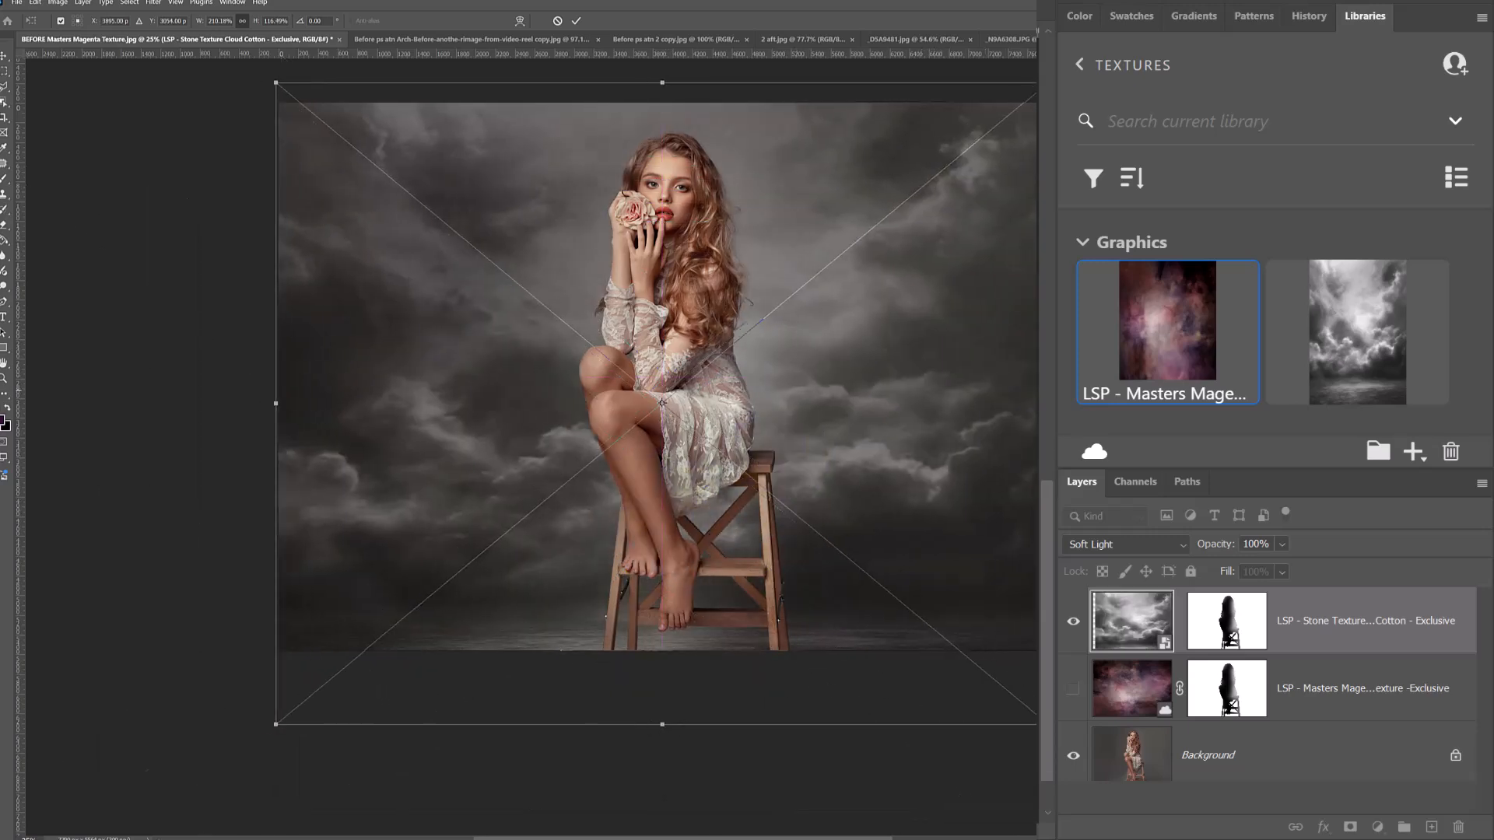
pyautogui.press('Return')
pyautogui.click(1073, 689)
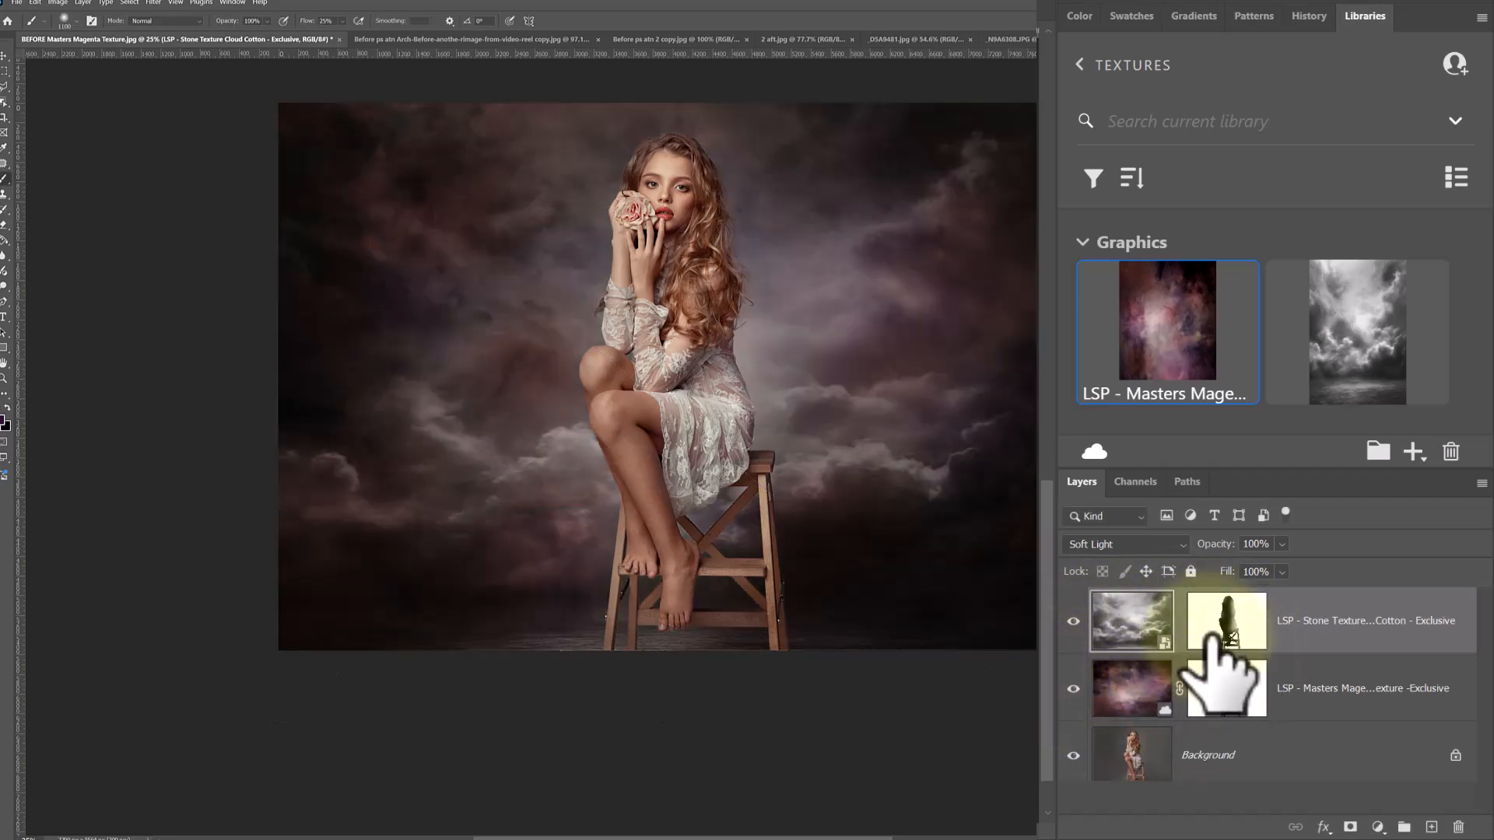
# Compare the backdrop with each texture layer alone and with both combined by switching their visibility.
pyautogui.click(1073, 622)
pyautogui.click(1074, 624)
pyautogui.click(1075, 686)
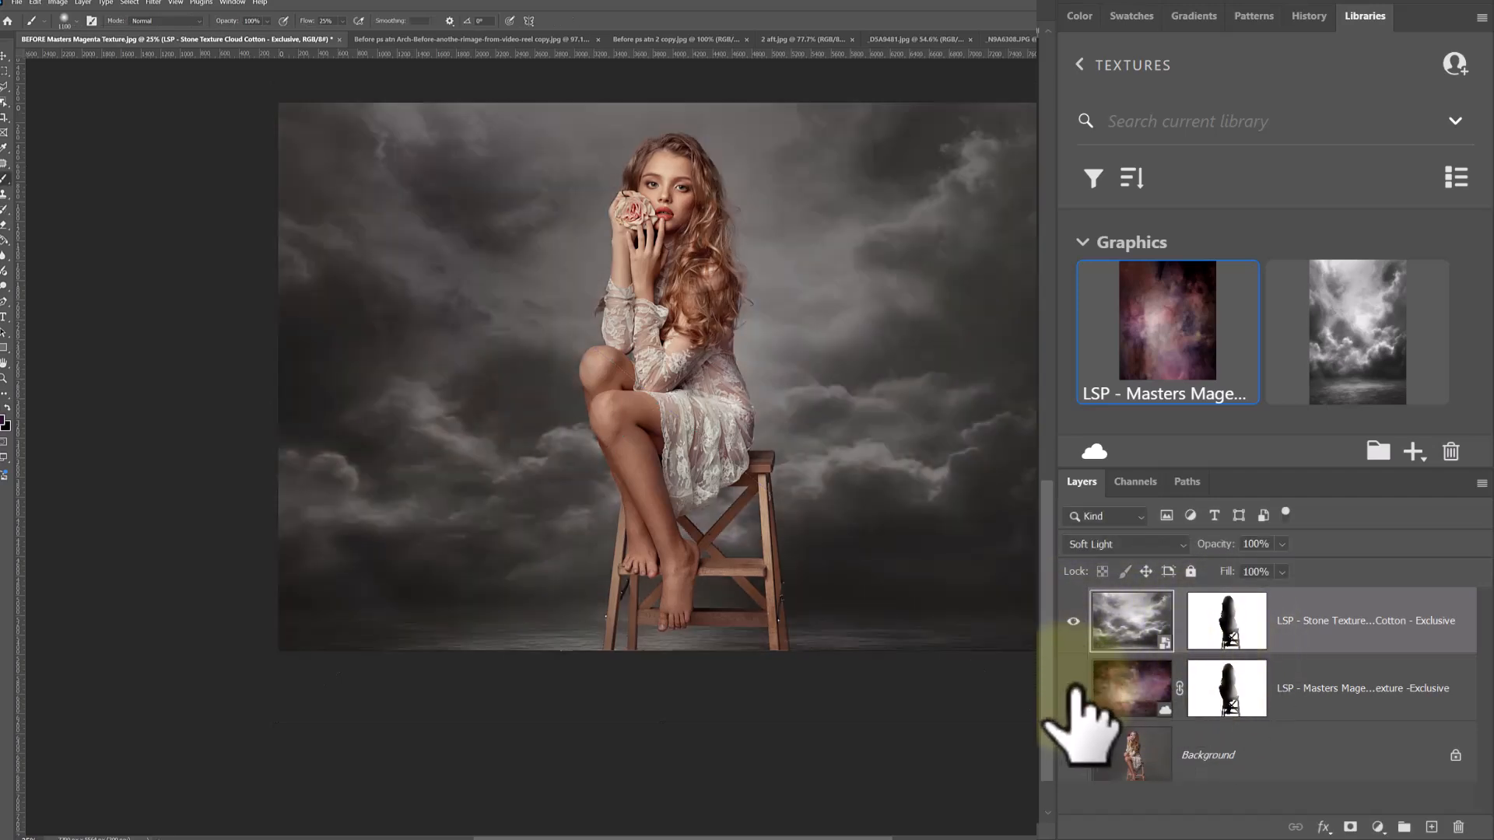
pyautogui.click(1075, 686)
pyautogui.click(1075, 624)
pyautogui.click(1075, 624)
pyautogui.click(1075, 686)
pyautogui.click(1075, 686)
pyautogui.click(1074, 624)
pyautogui.click(1075, 624)
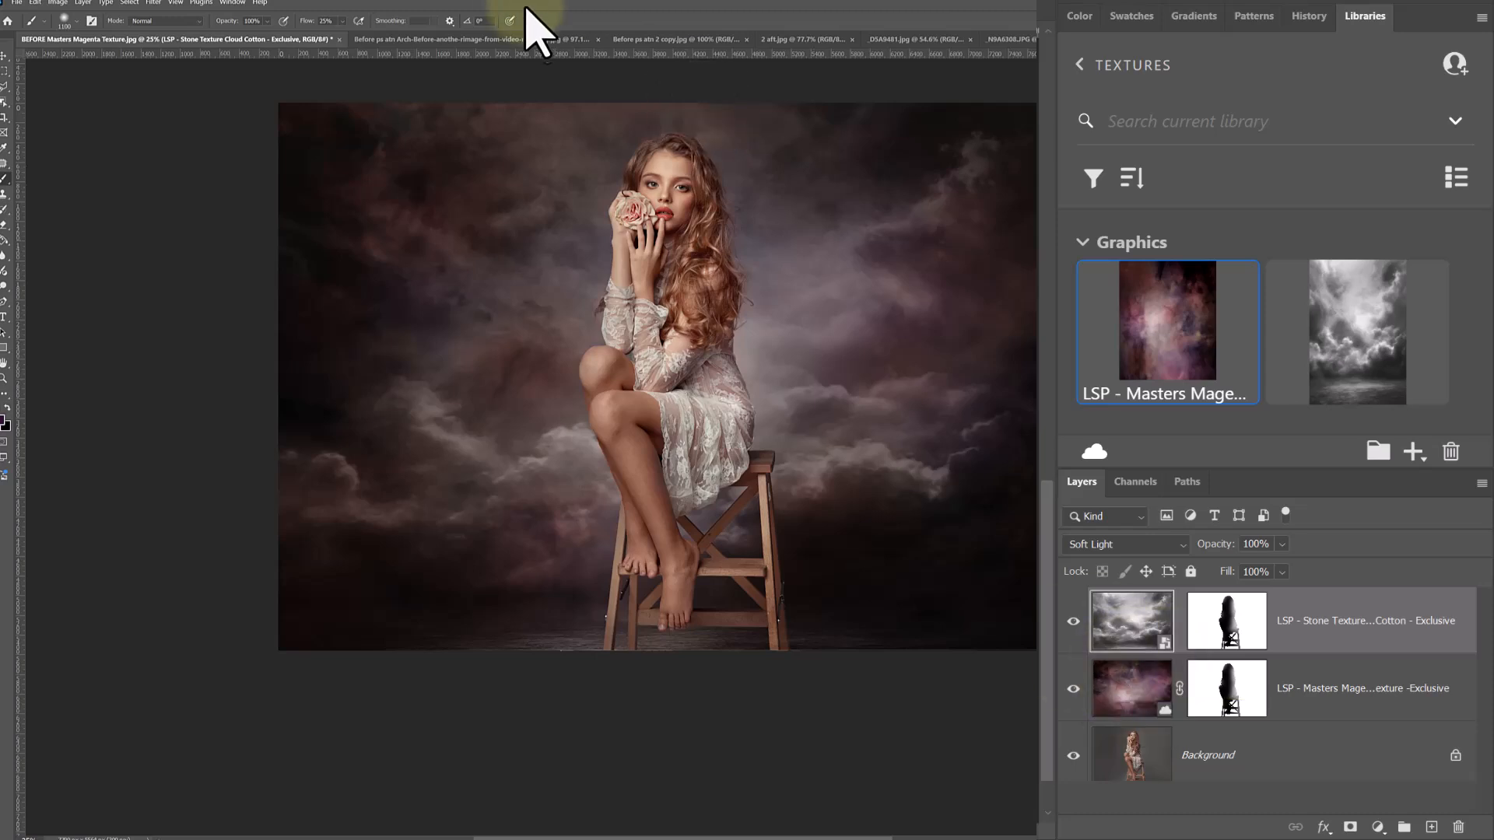
# Switch to the ballerina photo, place the LSP - Masters Magenta Texture file in it and stretch the texture over the whole image.
pyautogui.click(512, 38)
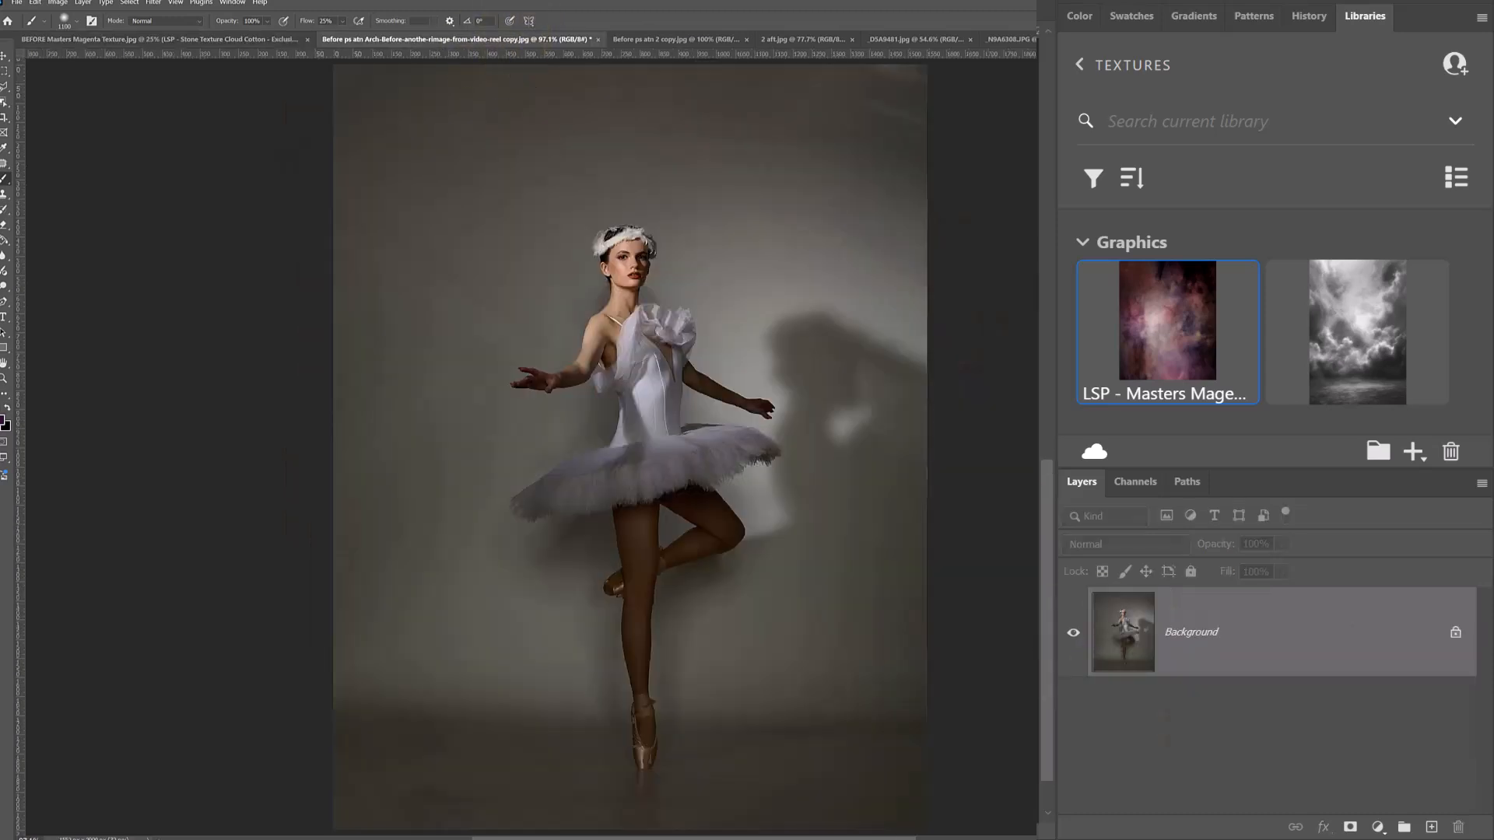
pyautogui.hotkey('alt', 'Tab')
pyautogui.click(490, 495)
pyautogui.moveTo(394, 417); pyautogui.dragTo(895, 343)
pyautogui.moveTo(734, 488); pyautogui.dragTo(623, 377)
pyautogui.moveTo(700, 615); pyautogui.dragTo(944, 691)
pyautogui.moveTo(830, 448); pyautogui.dragTo(927, 448)
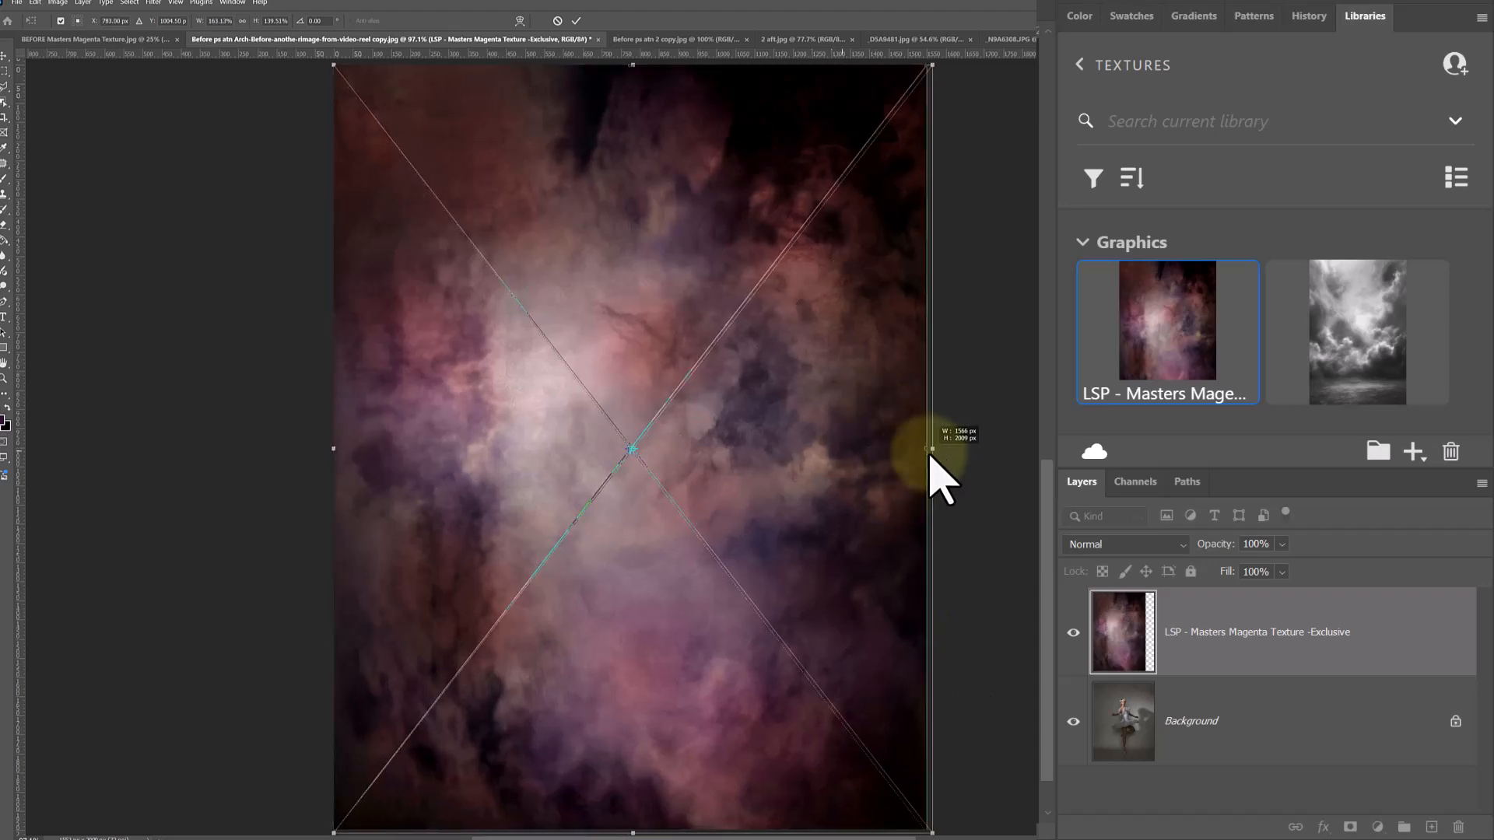
pyautogui.press('Return')
# Change the Masters Magenta texture layer's blending mode to Overlay in the ballerina photo.
pyautogui.press('b')
pyautogui.click(1149, 544)
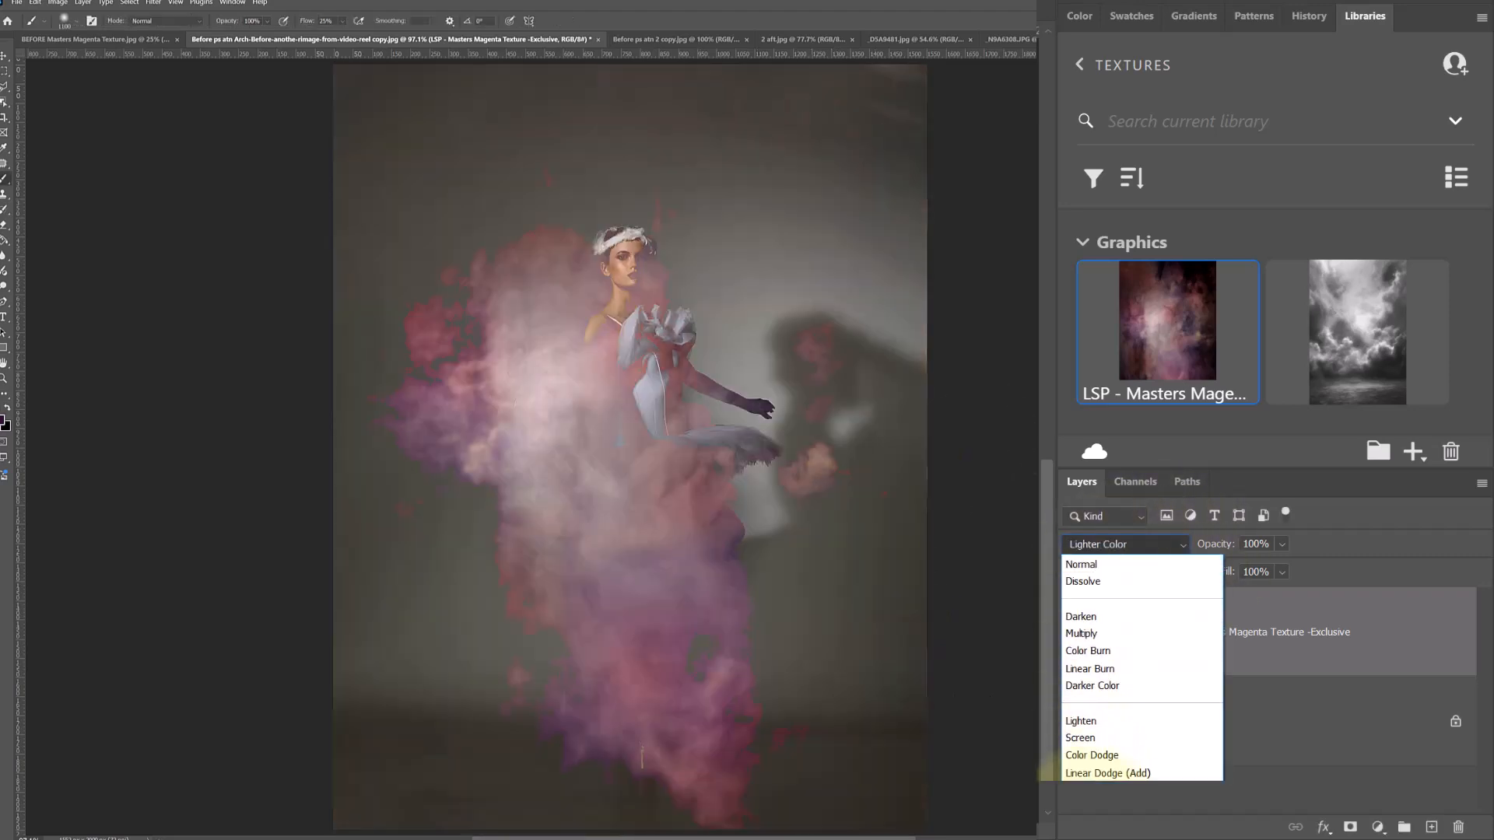
pyautogui.click(1101, 772)
# Mask the ballerina out of the Masters Magenta layer using an inverted subject selection made from the Background layer.
pyautogui.click(1165, 704)
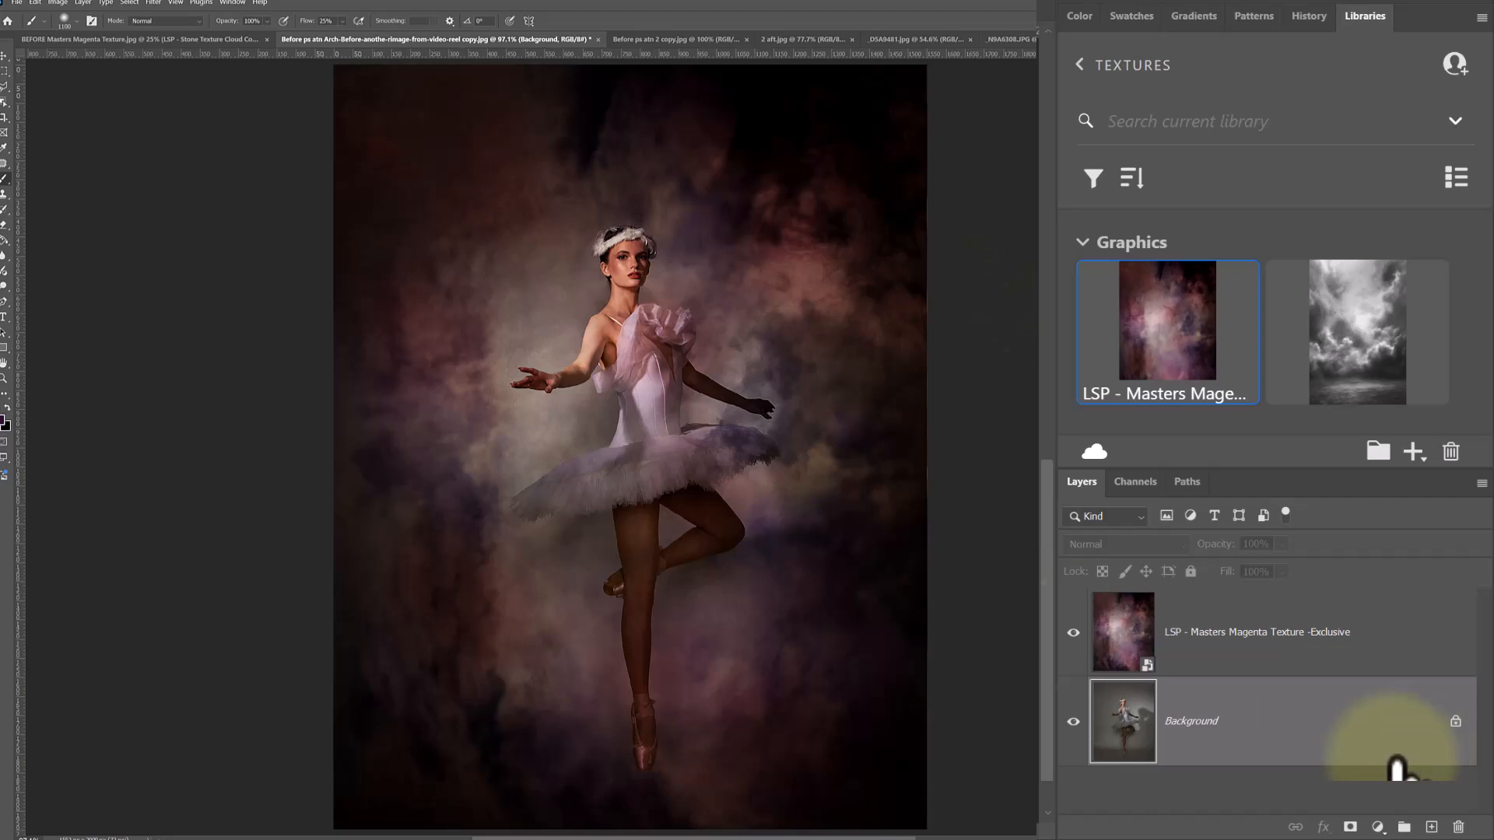
pyautogui.click(129, 2)
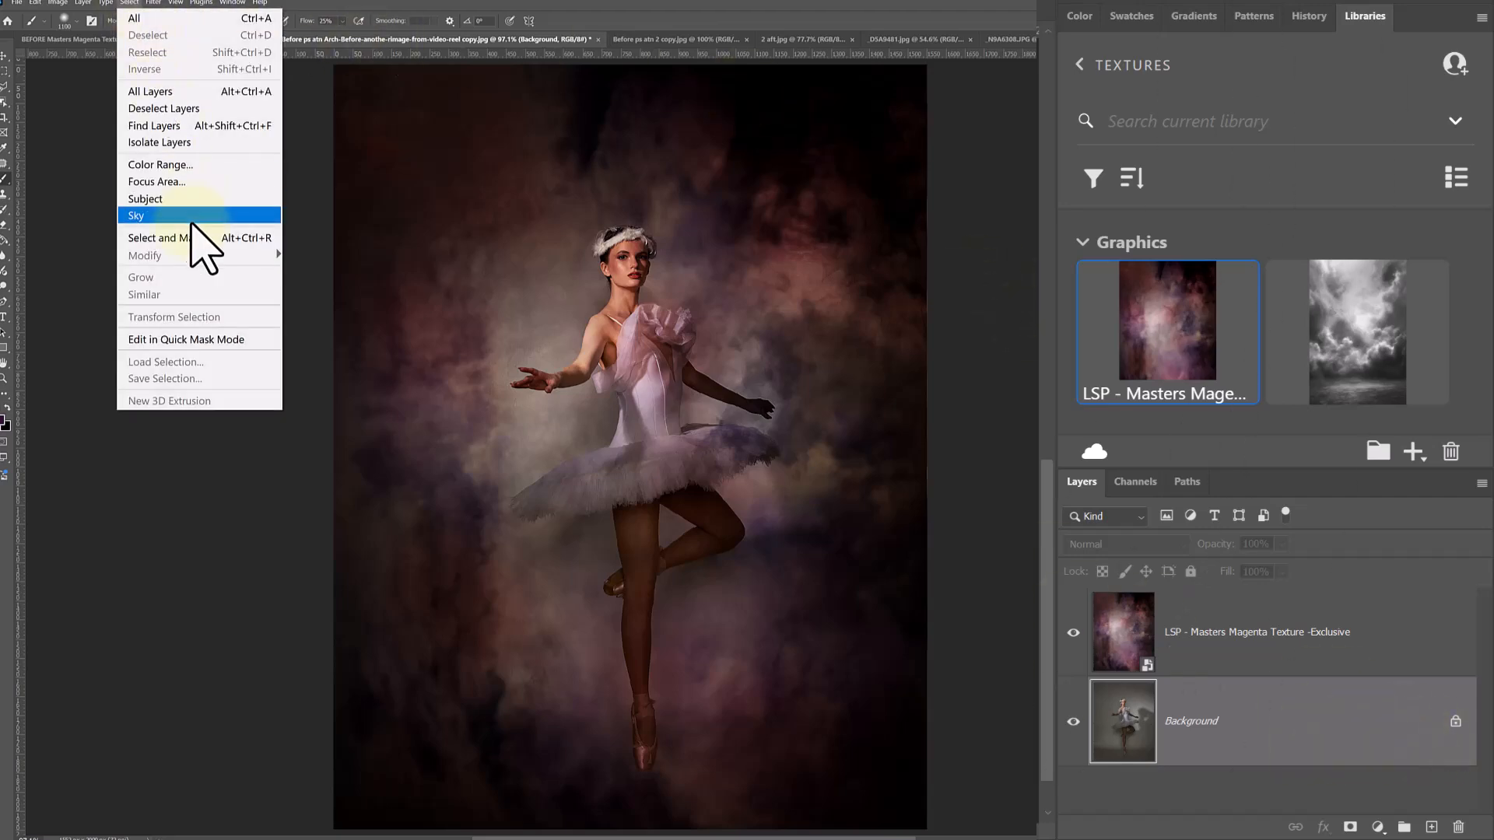
pyautogui.click(181, 201)
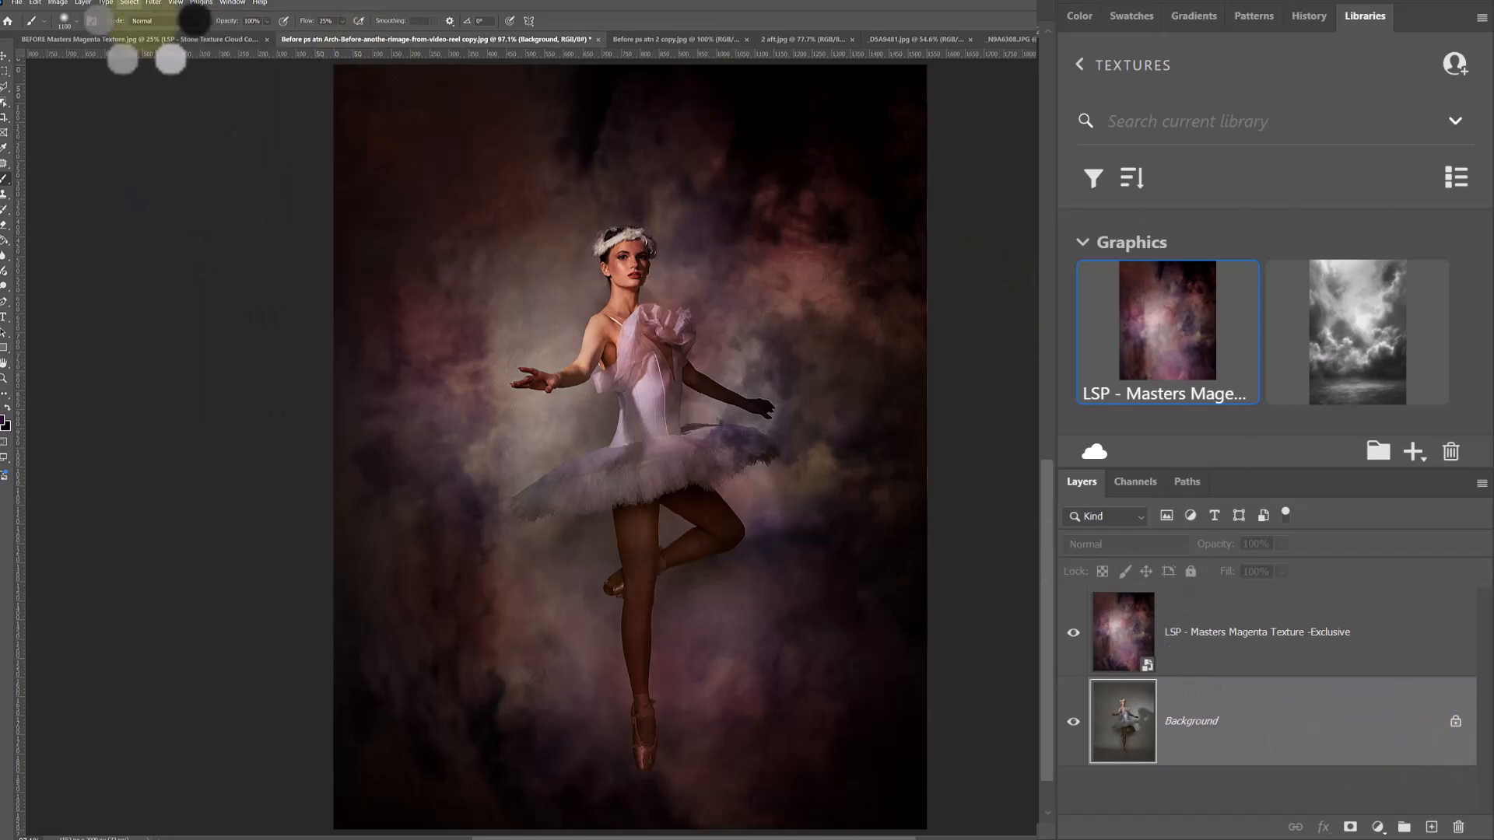
pyautogui.click(129, 3)
pyautogui.click(158, 70)
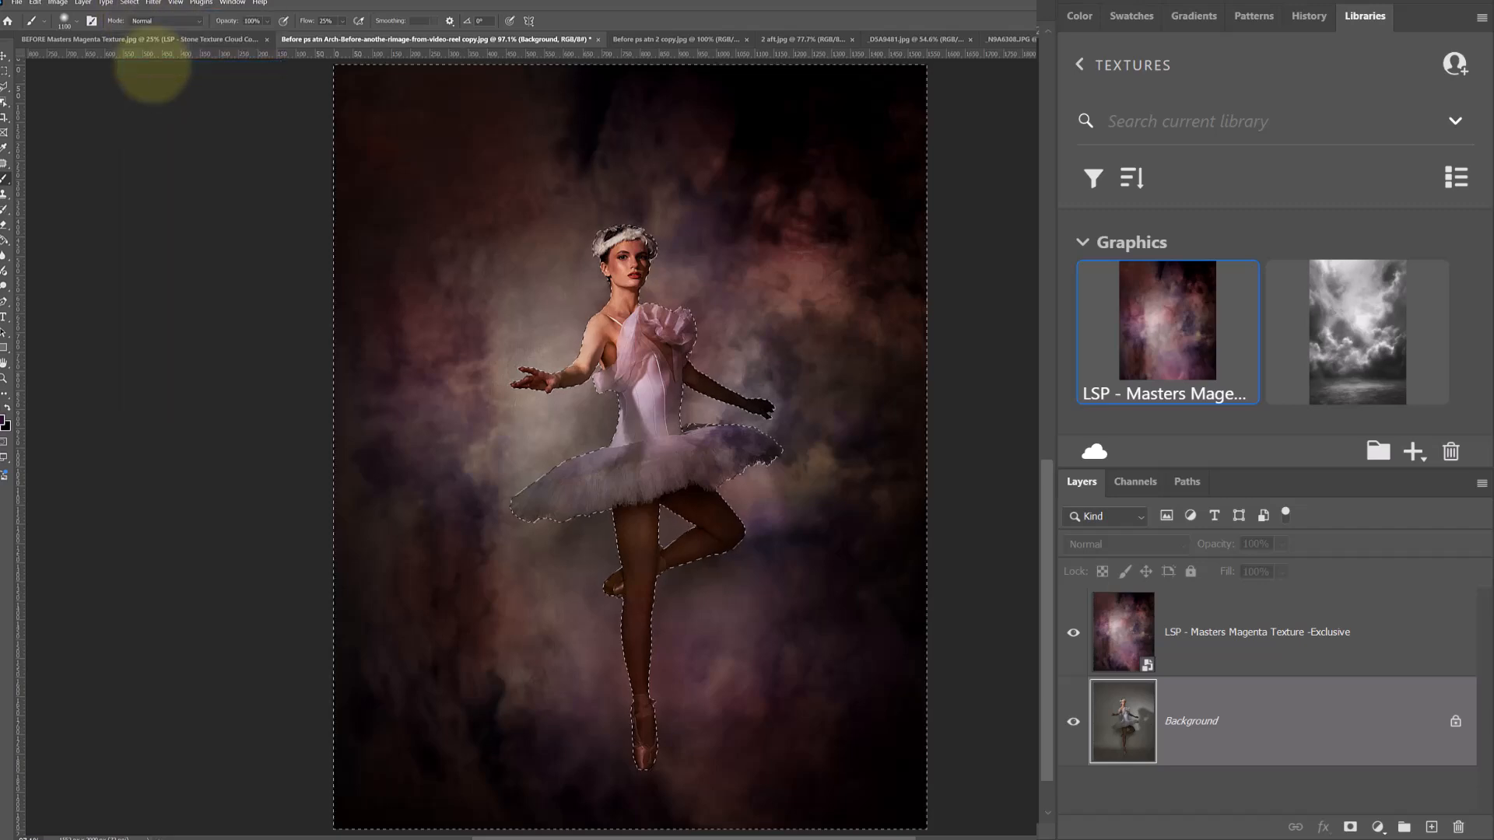
pyautogui.click(1276, 632)
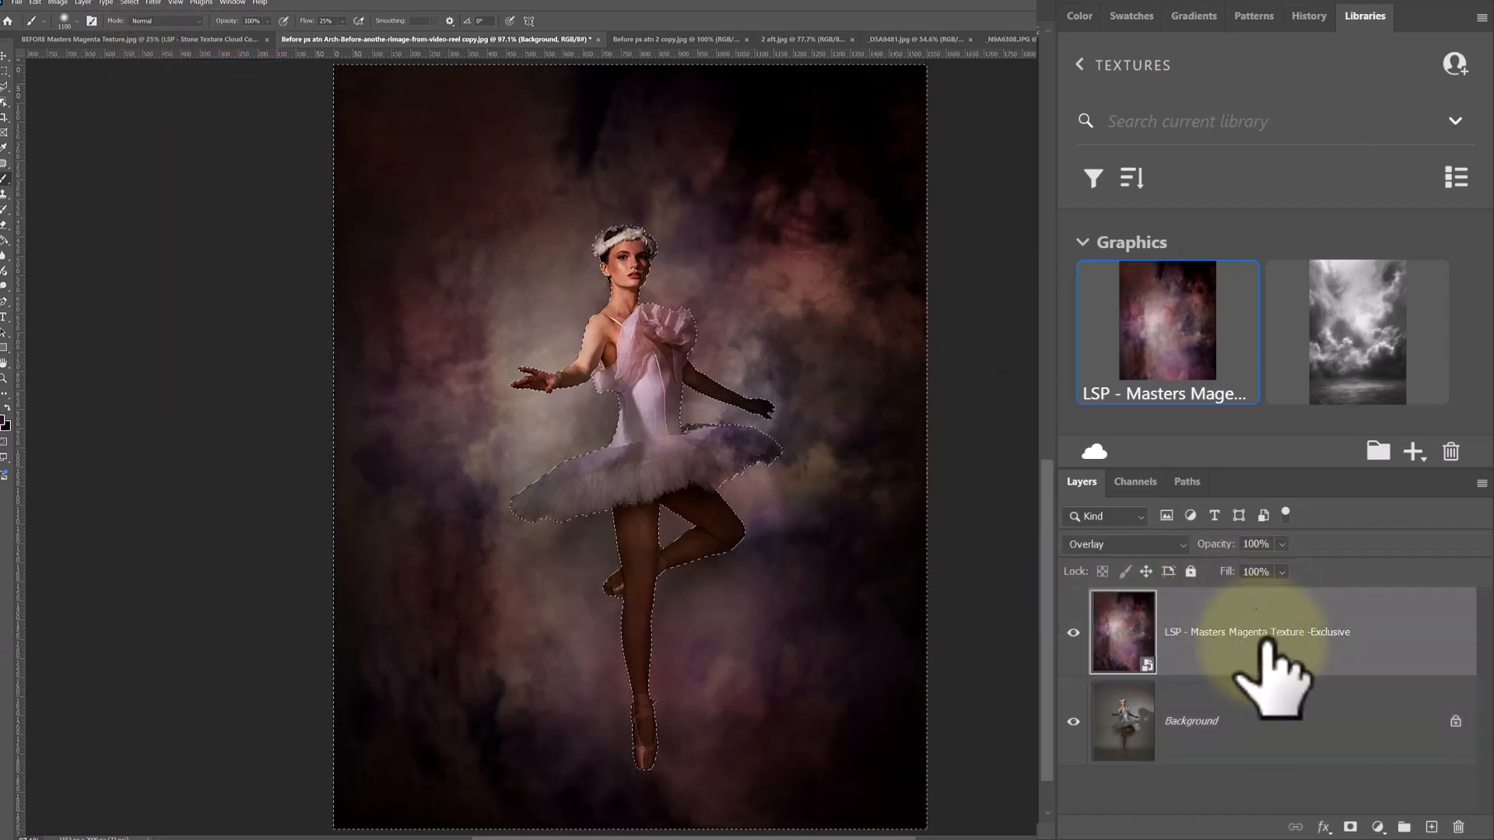
pyautogui.click(1362, 825)
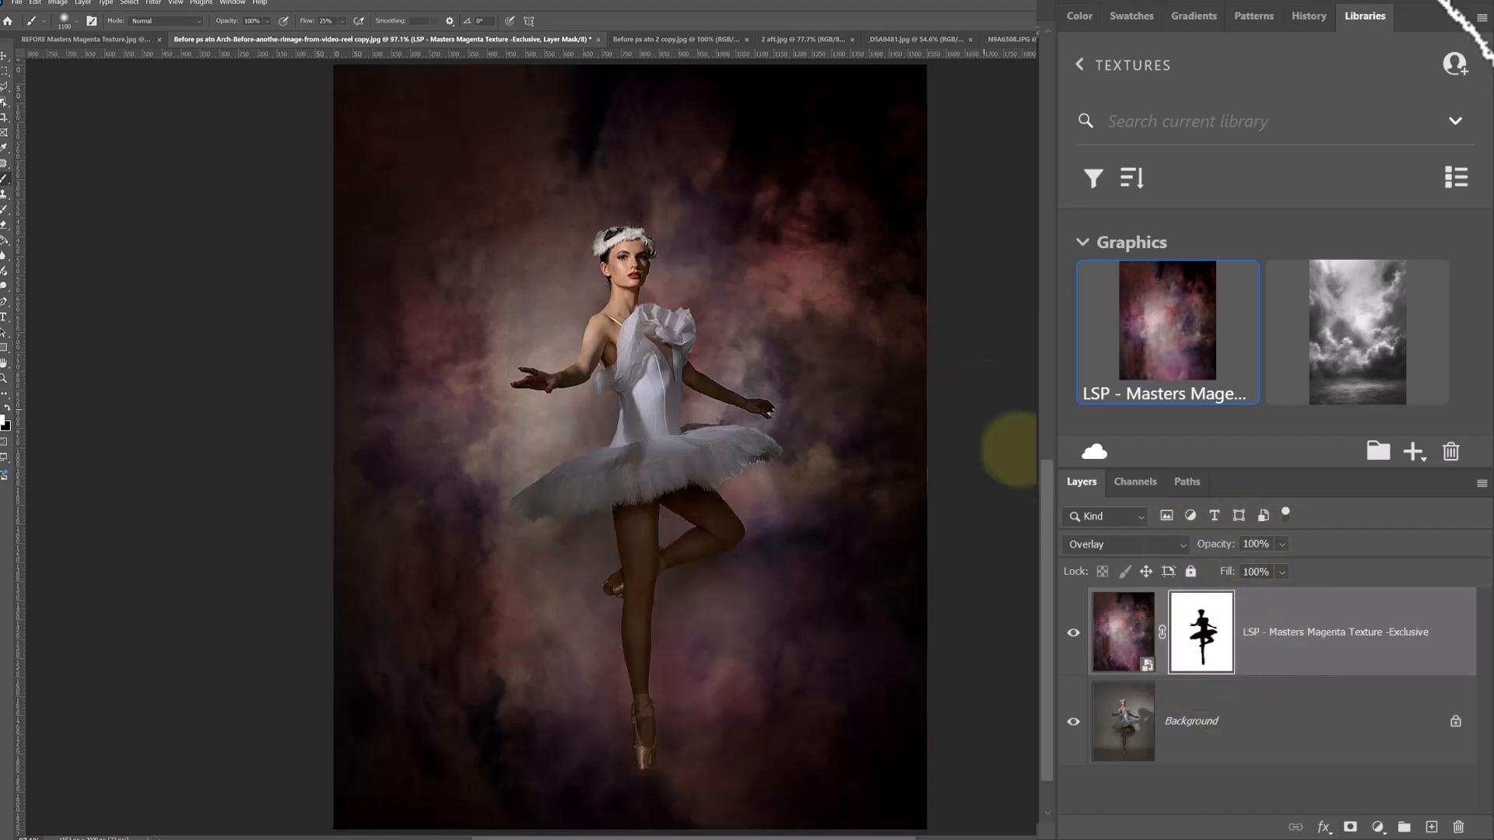
# Reduce the oversized brush to a size suited to retouching the ballerina's layer mask.
pyautogui.press('[')
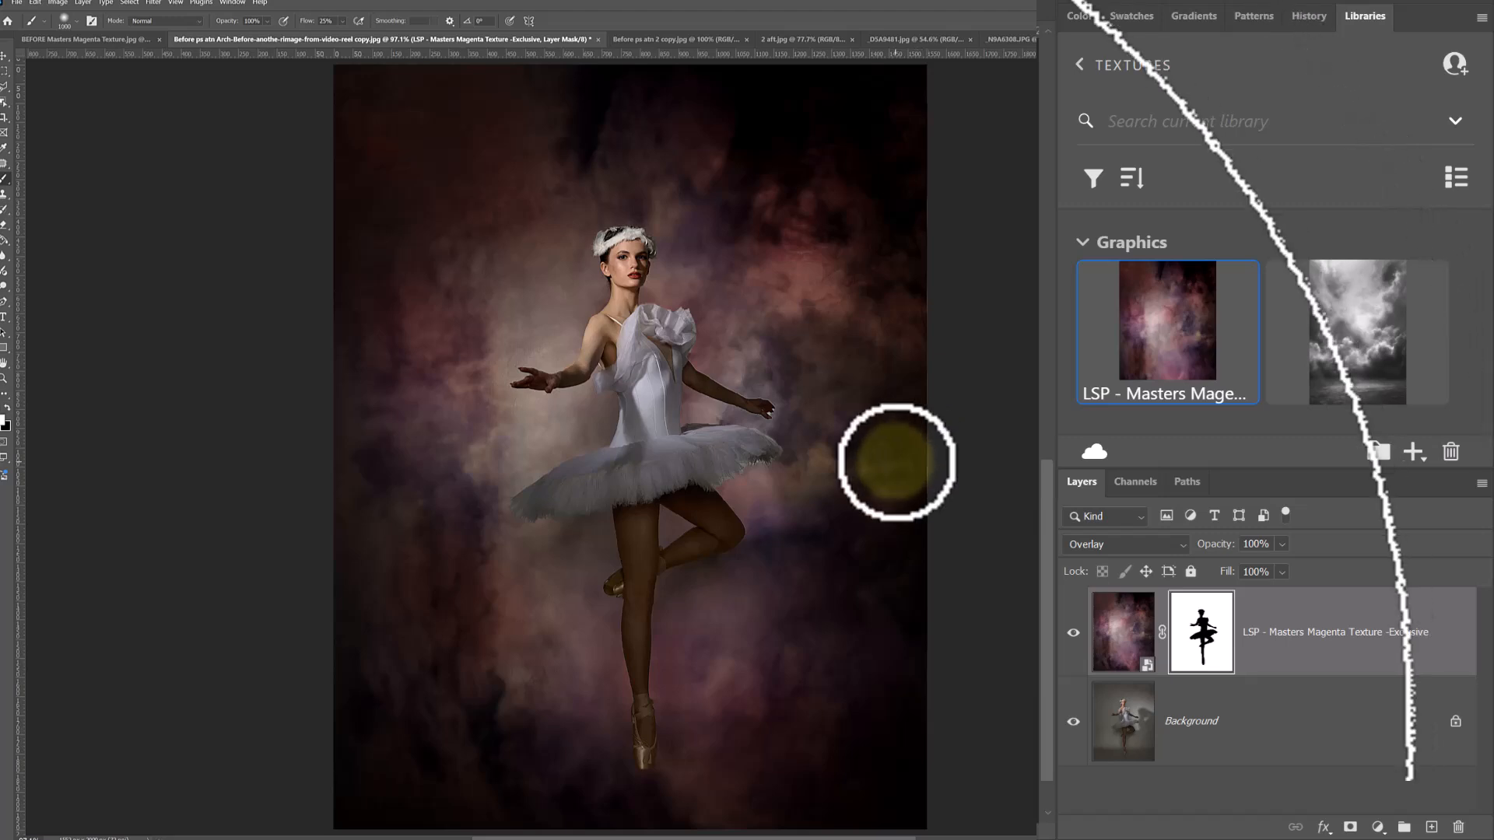
pyautogui.press('[')
pyautogui.press('[')
pyautogui.press('[')
pyautogui.press('[')
pyautogui.press('[')
pyautogui.press('[')
pyautogui.press('[')
pyautogui.press('[')
pyautogui.press('[')
pyautogui.press('[')
pyautogui.press('[')
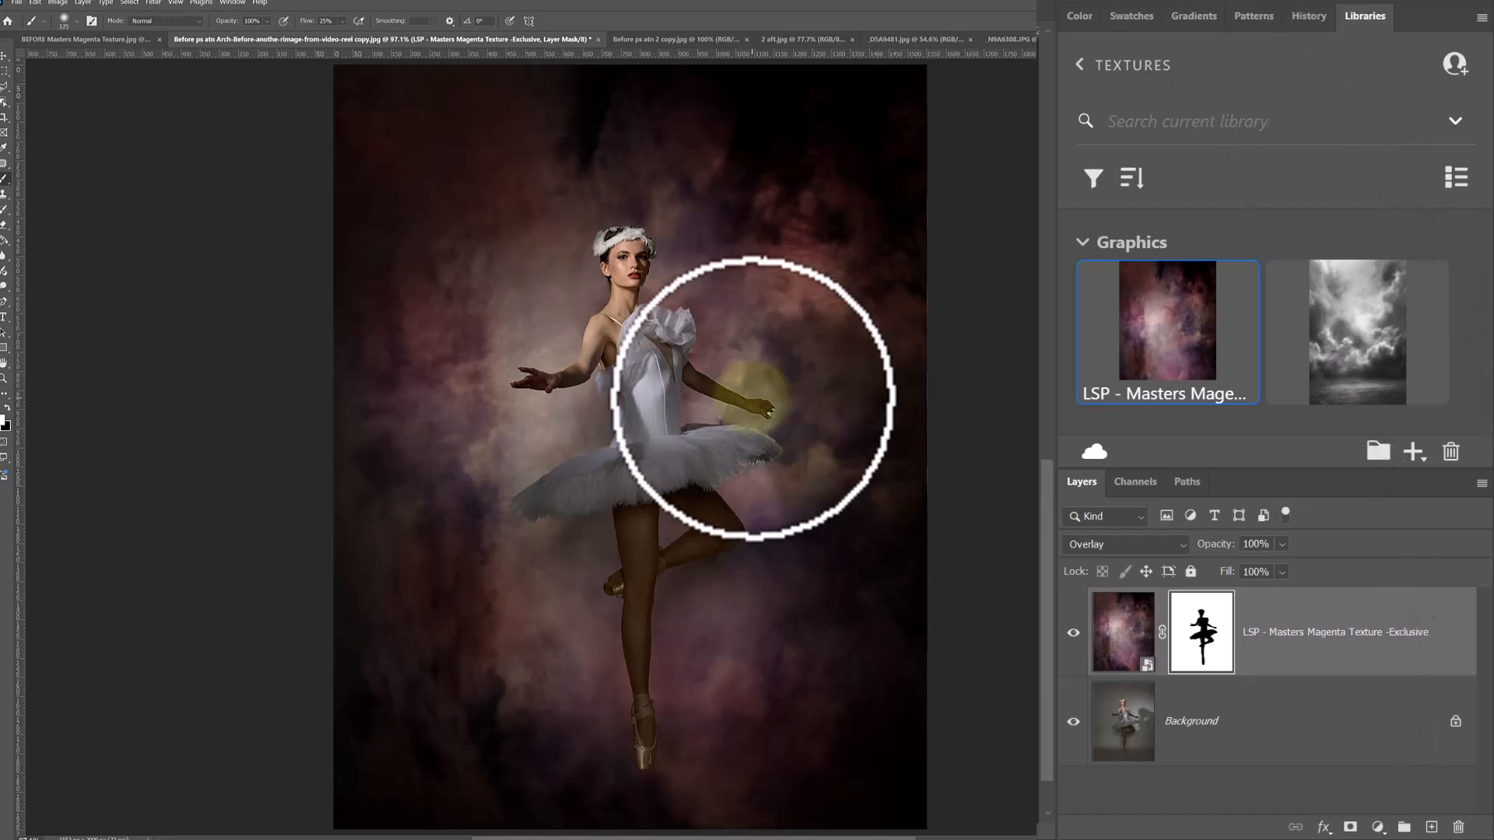
# Increase the brush hardness for cleaning up the mask edge along the ballerina's outstretched arm.
pyautogui.click(711, 404)
pyautogui.click(708, 397)
pyautogui.click(707, 393)
pyautogui.click(708, 394)
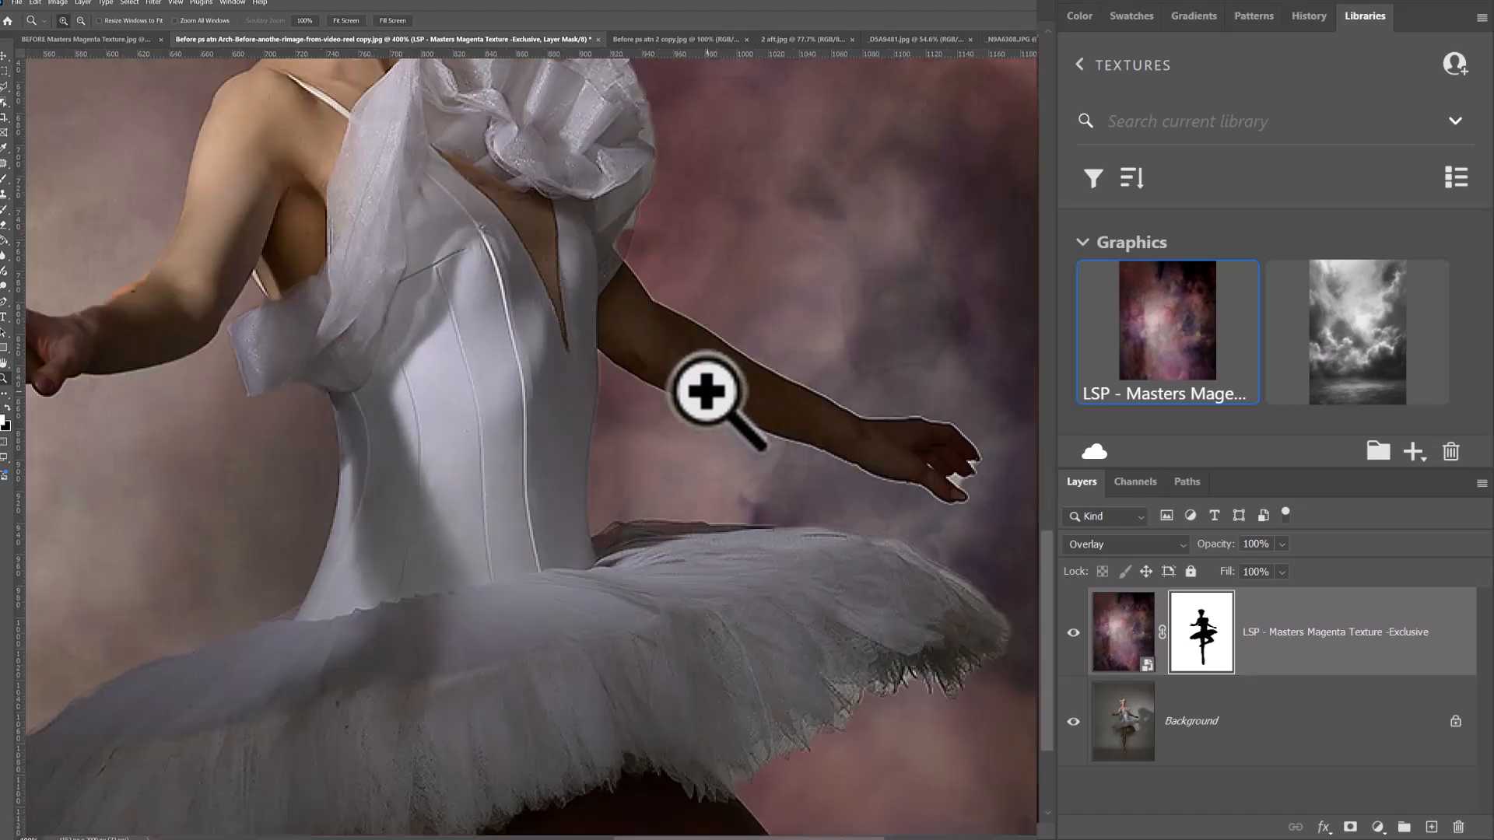
pyautogui.click(720, 463)
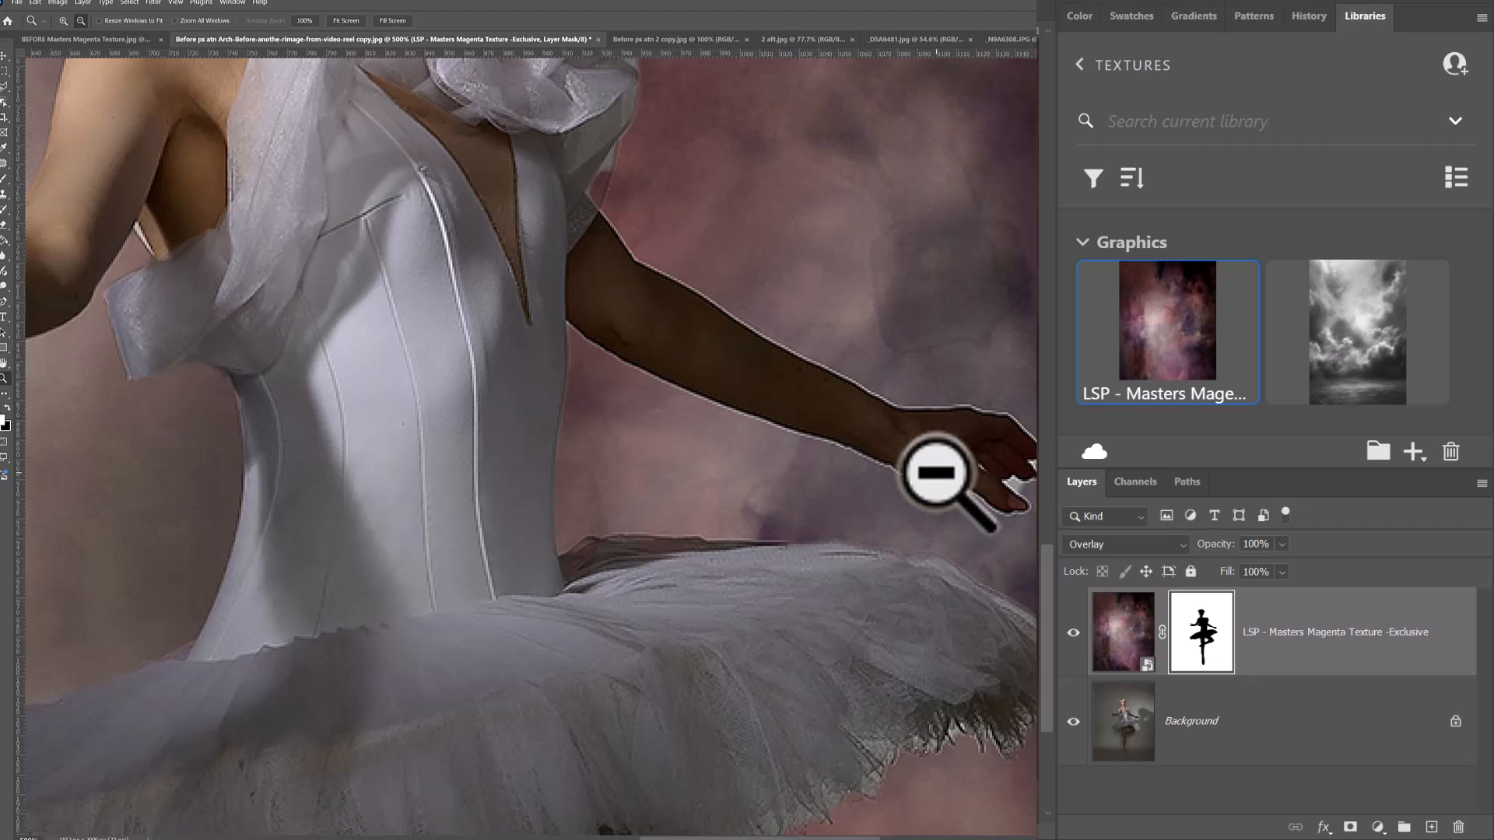
pyautogui.press('b')
pyautogui.rightClick(955, 382)
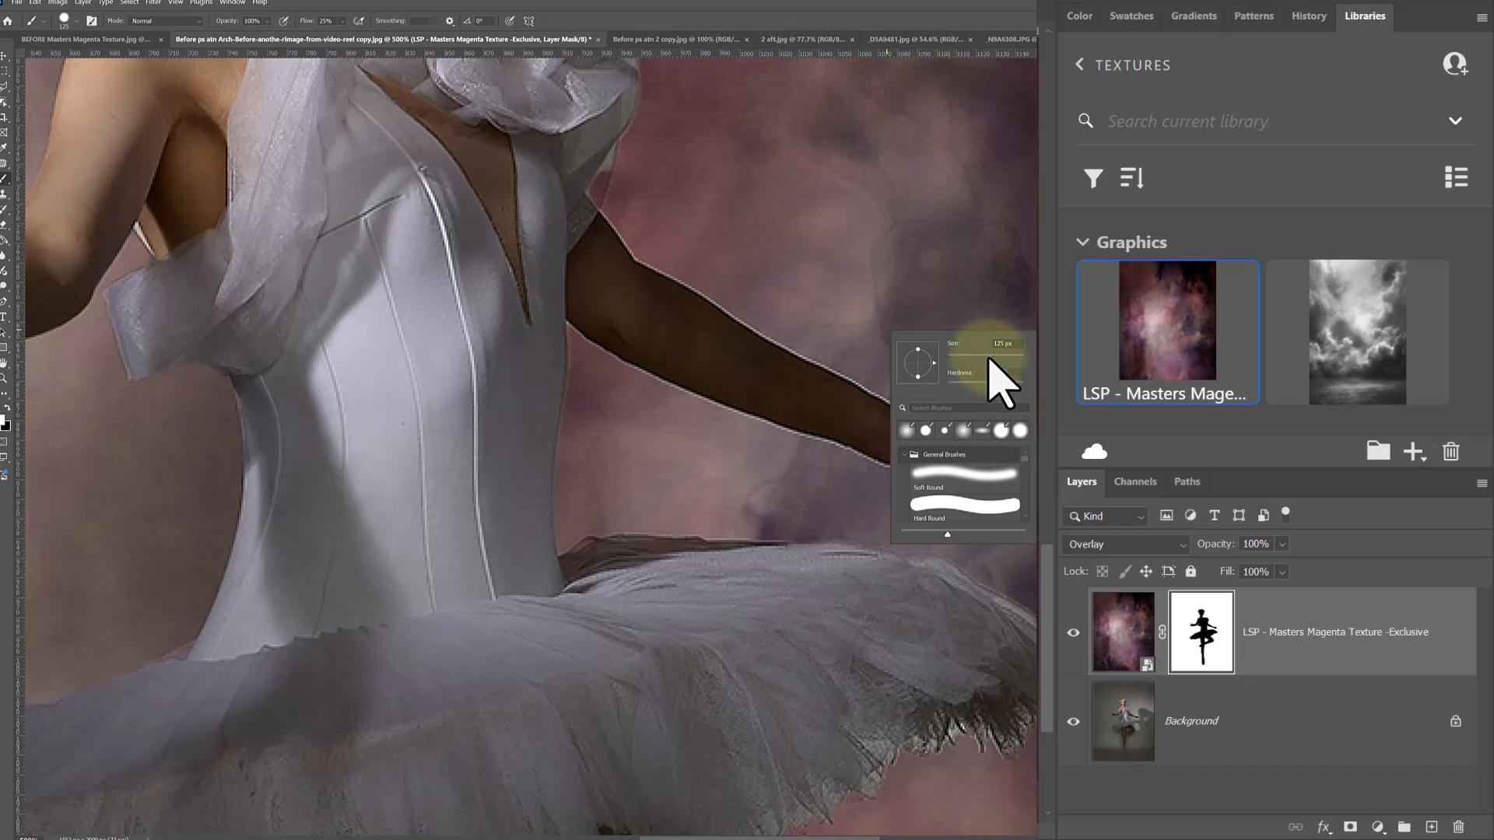
pyautogui.click(1177, 623)
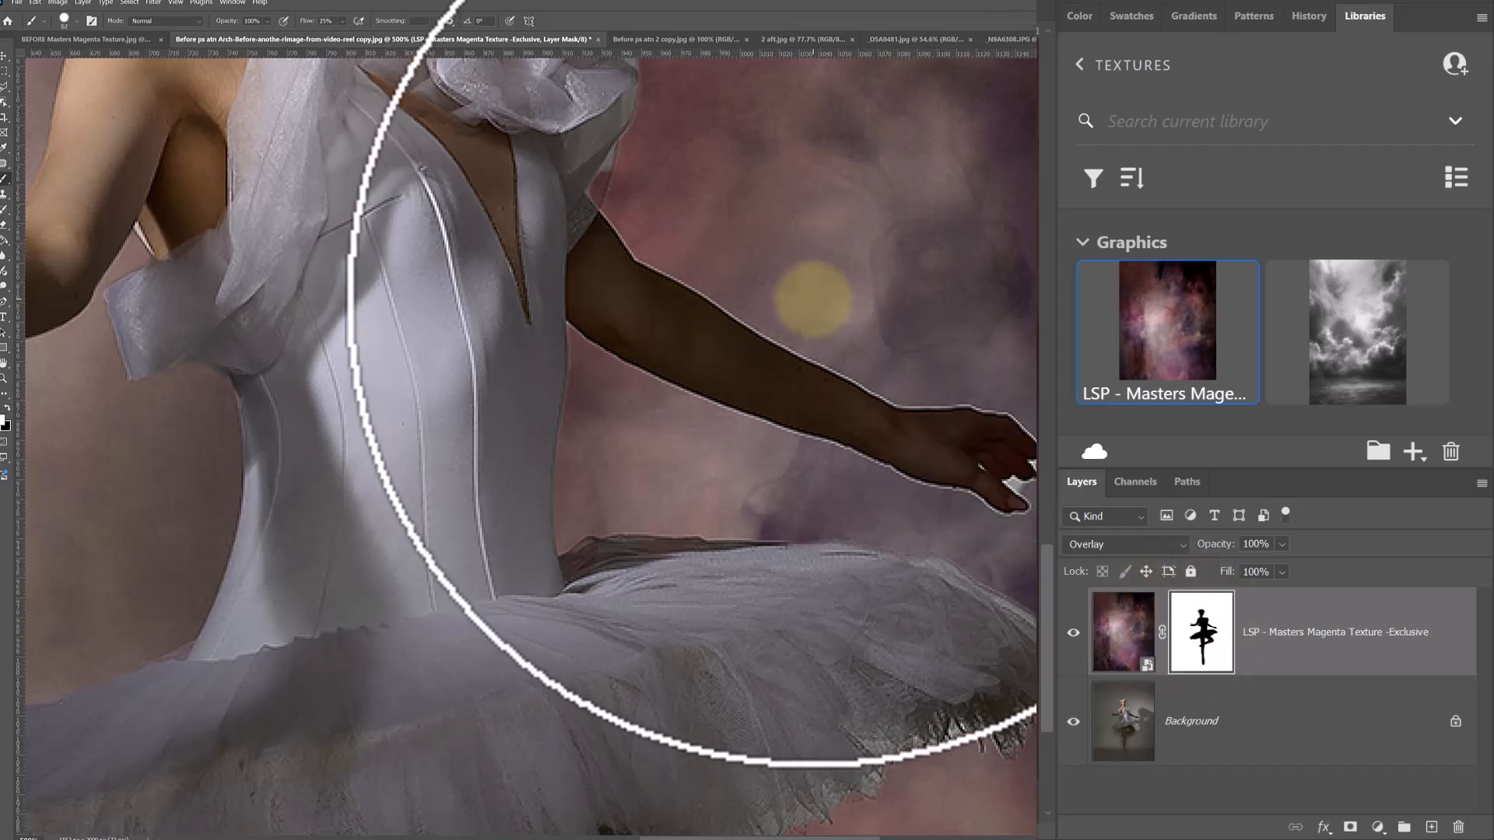
# Shrink the brush further and try painting the mask along the upper edge of the forearm and wrist.
pyautogui.press('[')
pyautogui.press('[')
pyautogui.press('[')
pyautogui.press('[')
pyautogui.press('[')
pyautogui.press('[')
pyautogui.press('[')
pyautogui.press('[')
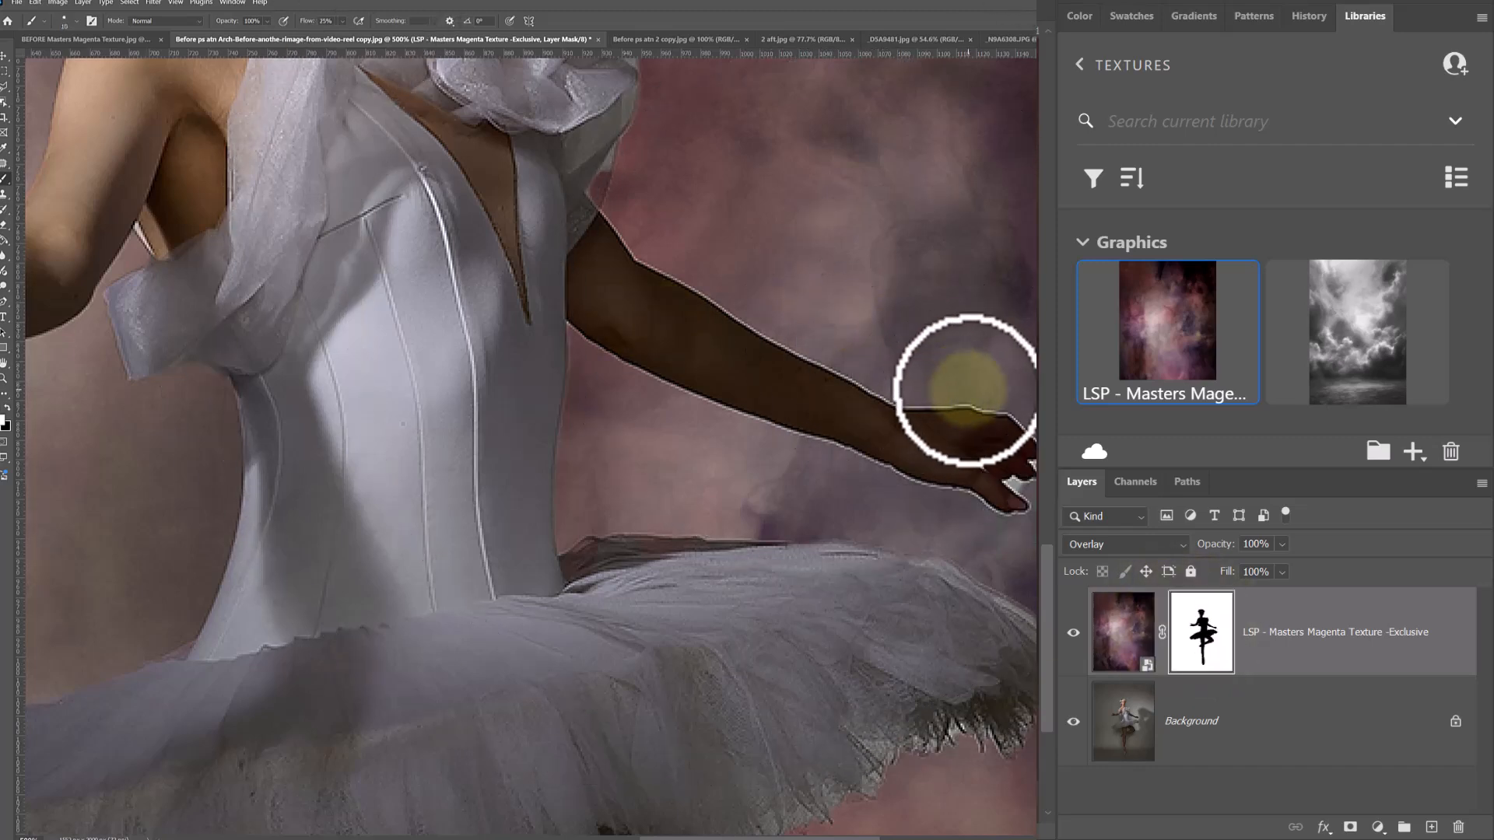
pyautogui.moveTo(944, 397); pyautogui.dragTo(876, 391)
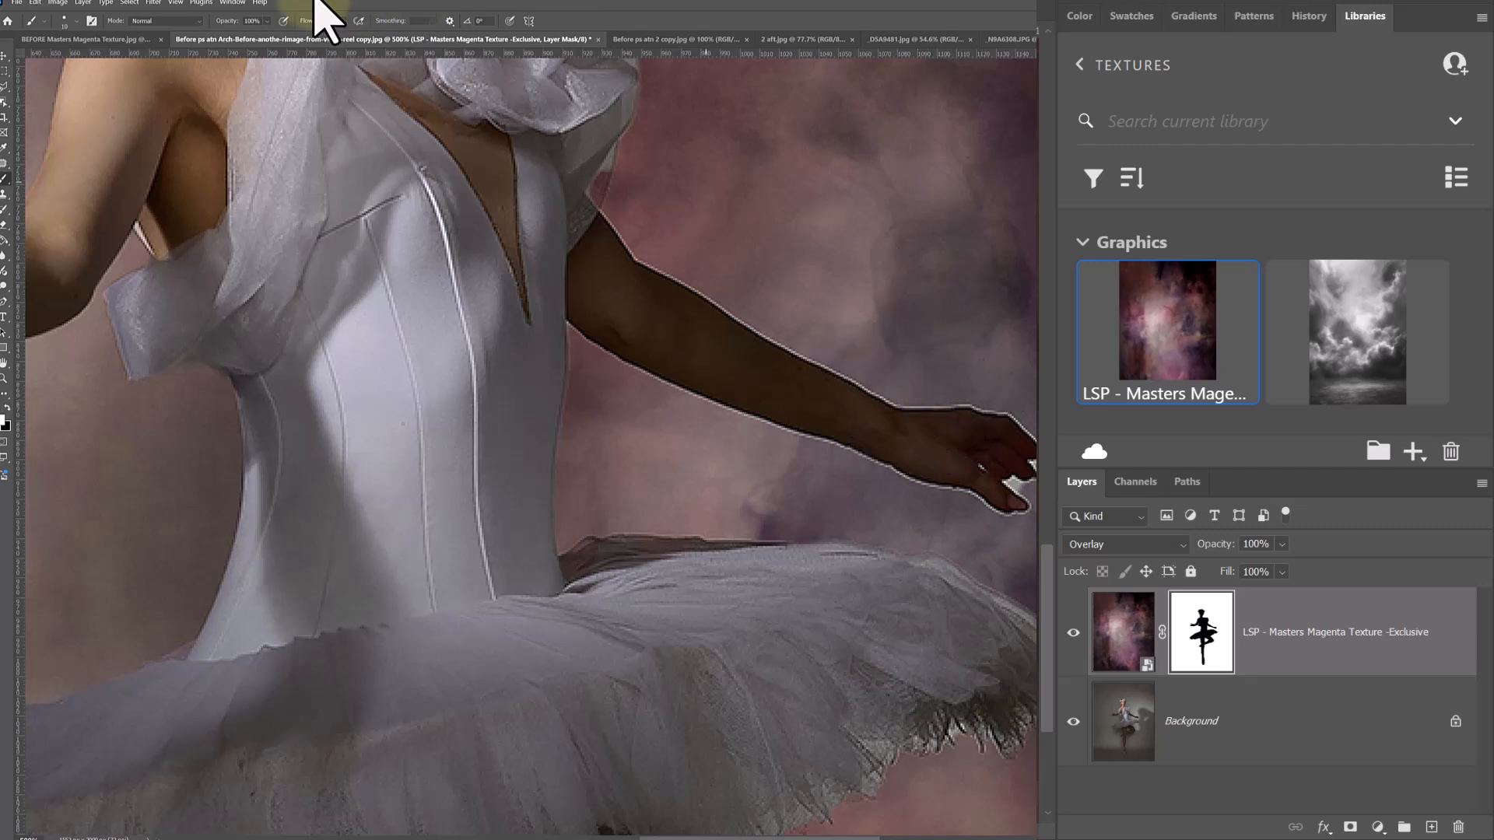
# Adjust the brush and paint the layer mask along the upper edge of the ballerina's outstretched arm.
pyautogui.click(1222, 610)
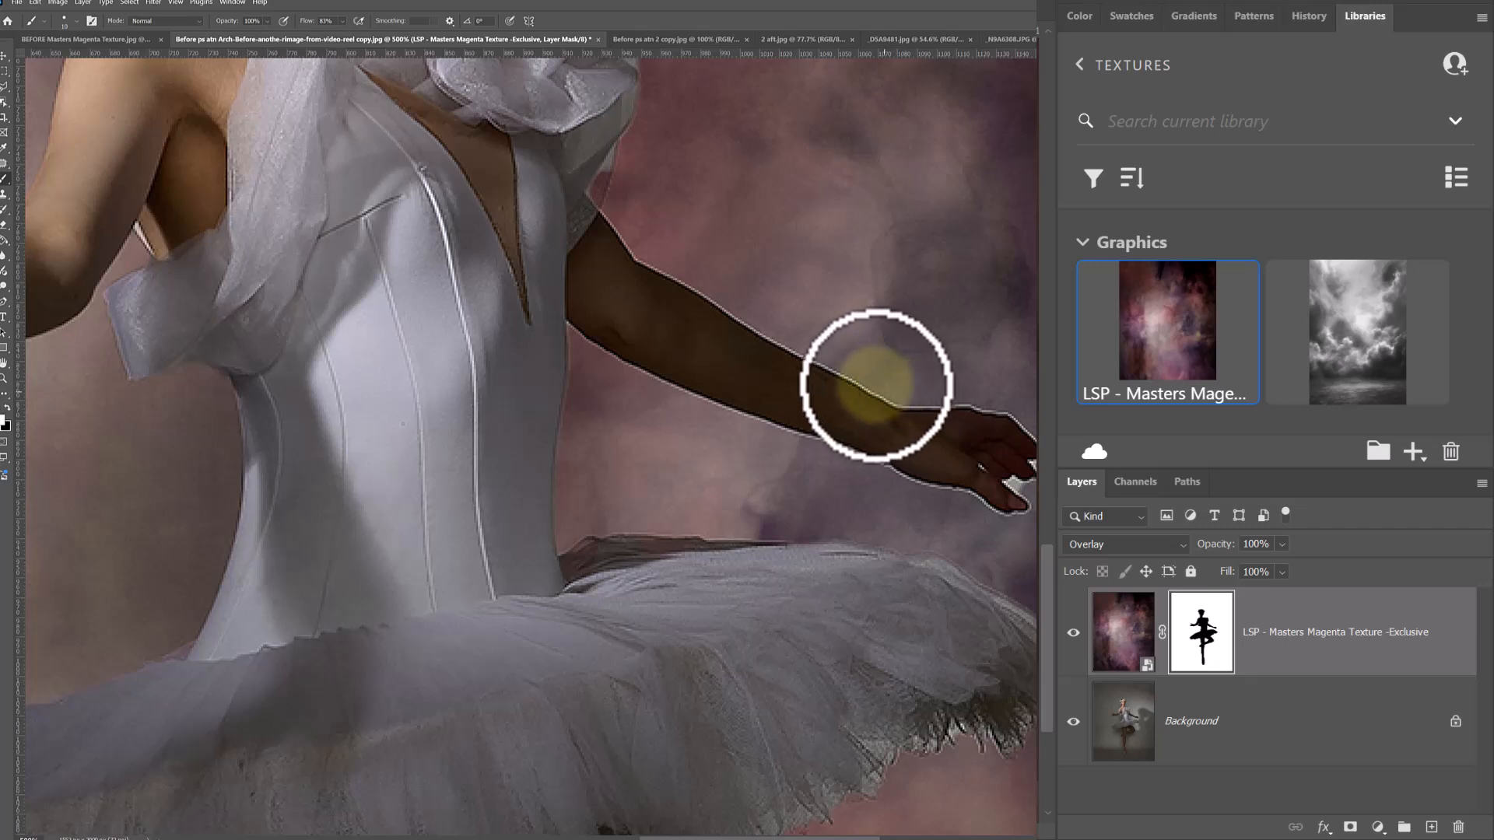
pyautogui.rightClick(692, 284)
pyautogui.moveTo(781, 309); pyautogui.dragTo(810, 333)
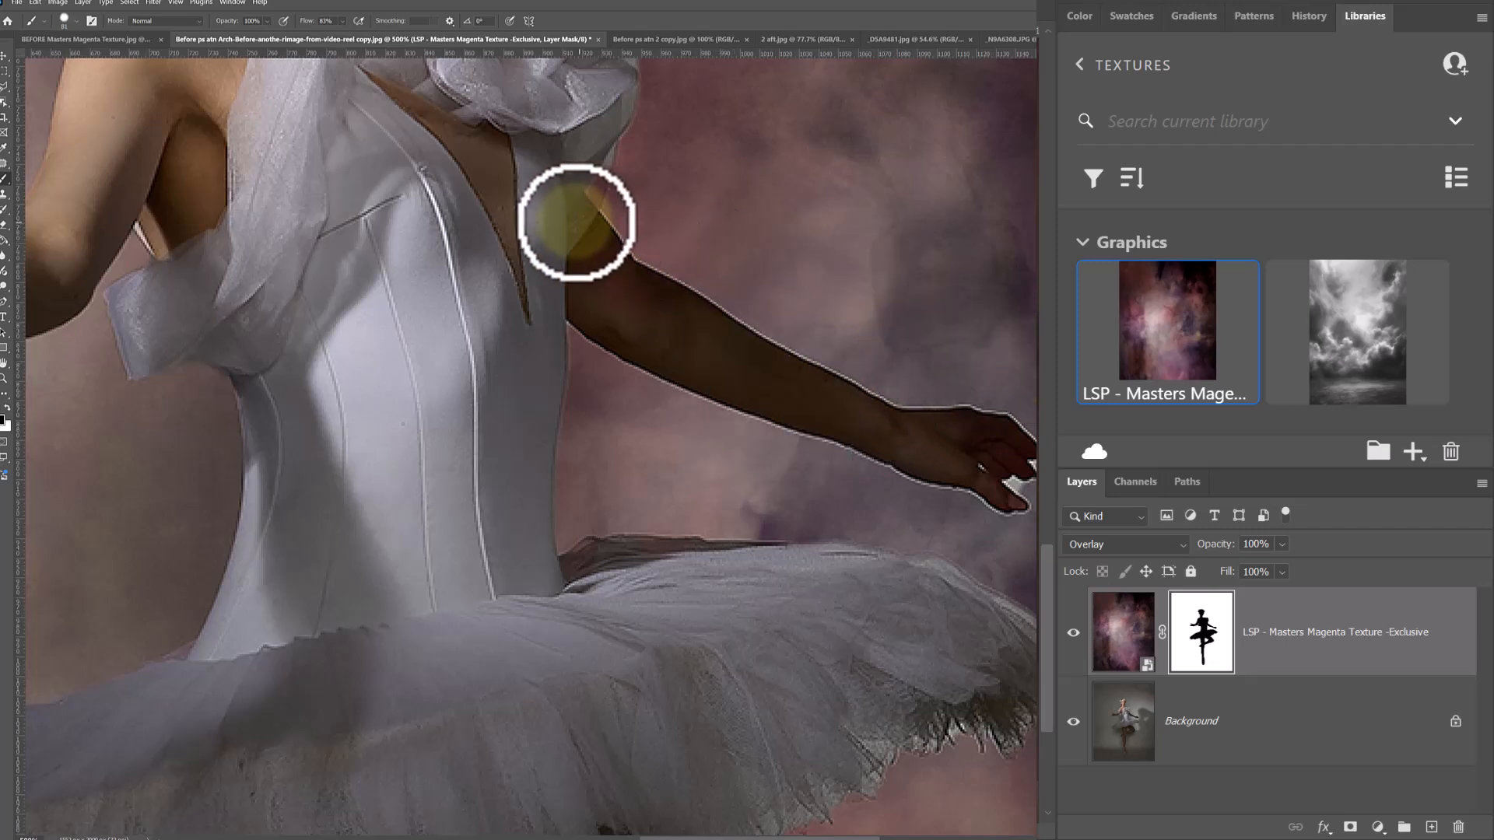
pyautogui.press('z')
pyautogui.keyDown('alt'); pyautogui.click(580, 331); pyautogui.keyUp('alt')
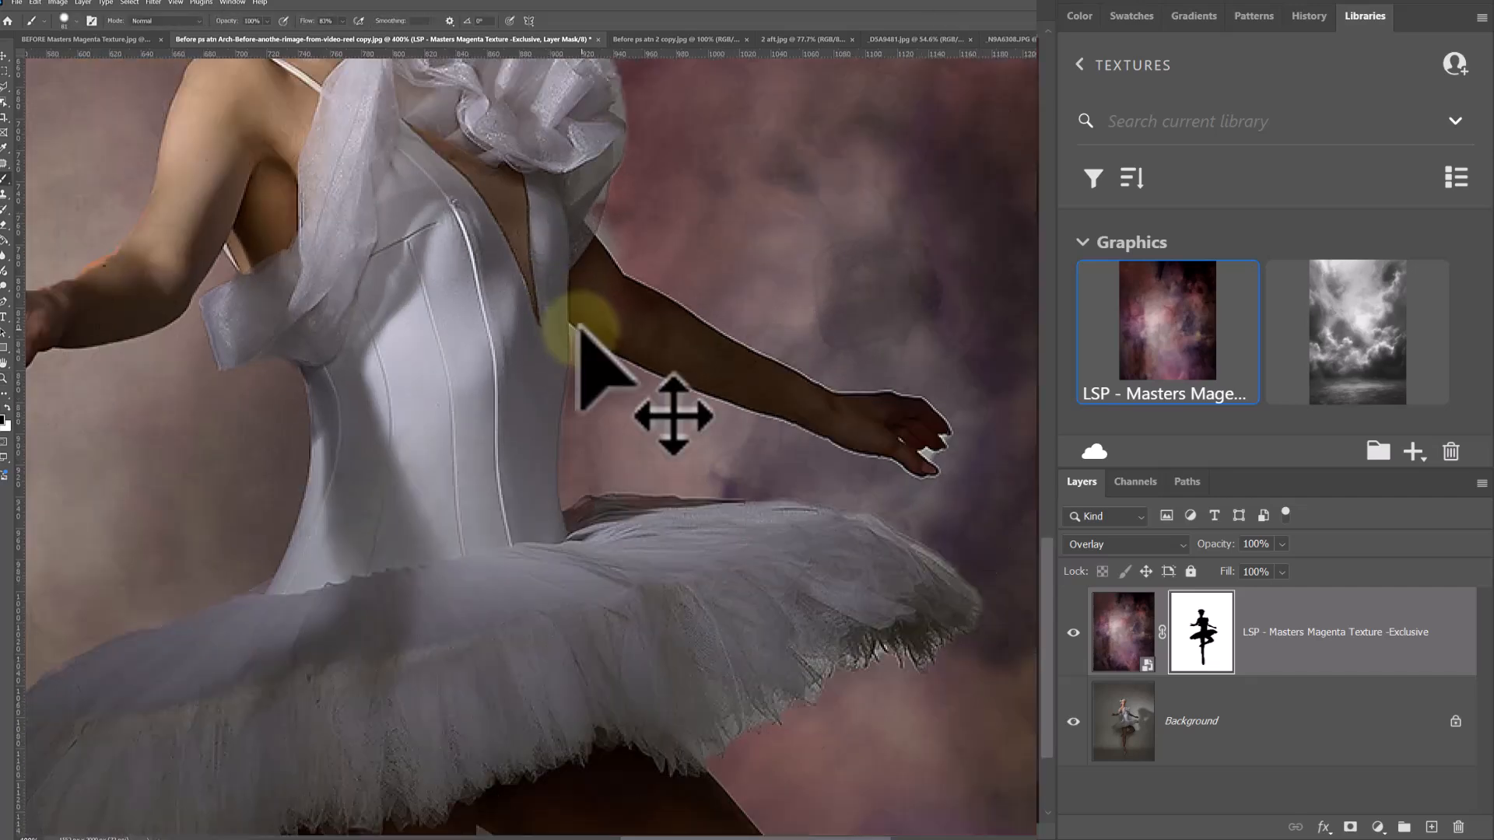
pyautogui.keyDown('alt'); pyautogui.click(583, 331); pyautogui.keyUp('alt')
pyautogui.keyDown('alt'); pyautogui.click(582, 331); pyautogui.keyUp('alt')
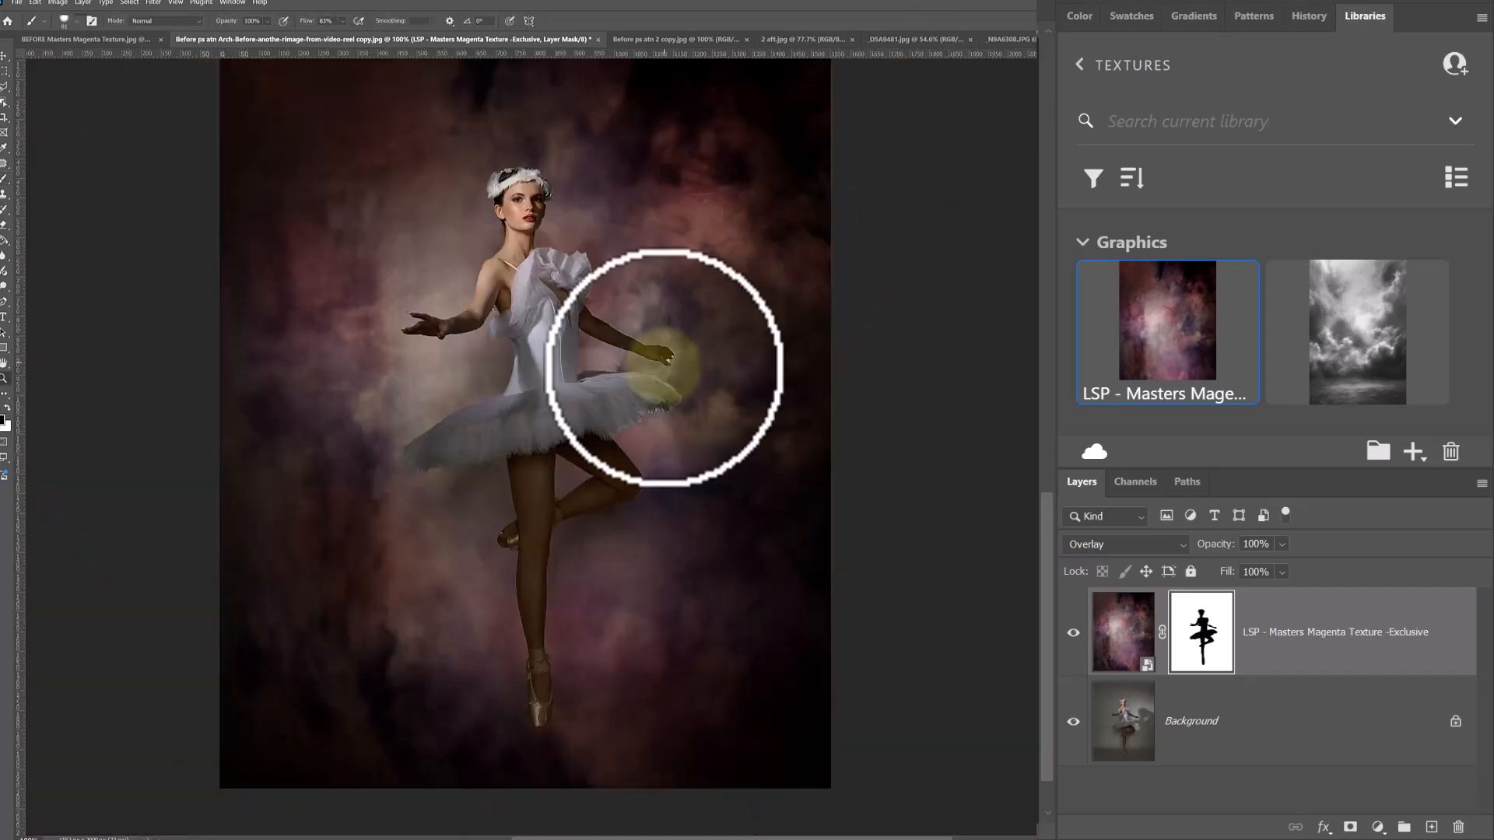
# Resize the brush and retouch the layer mask around the fingers of the ballerina's outstretched hand.
pyautogui.click(677, 358)
pyautogui.click(677, 358)
pyautogui.press('b')
pyautogui.rightClick(706, 387)
pyautogui.click(742, 401)
pyautogui.click(667, 363)
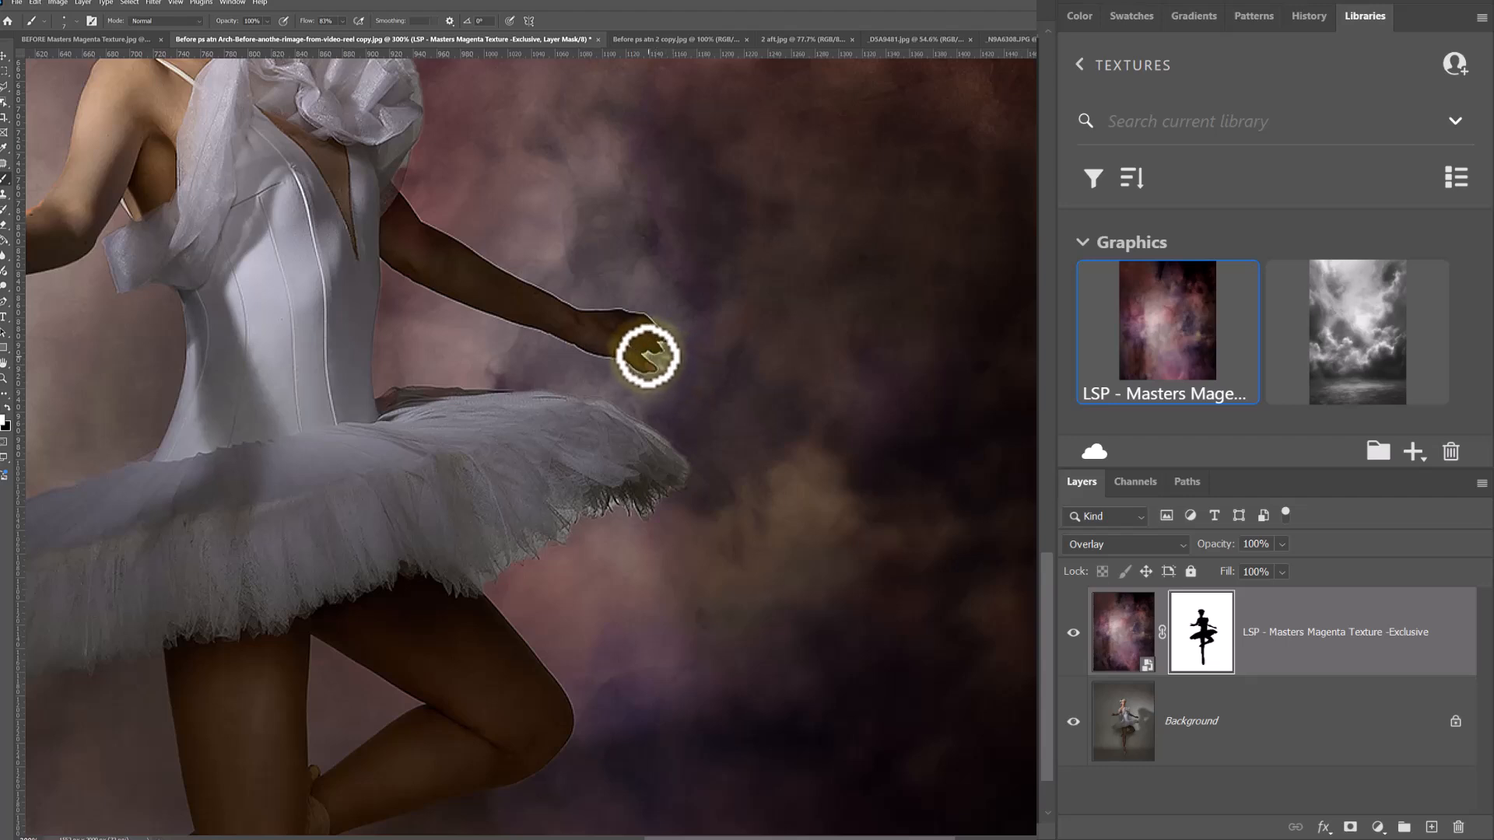
pyautogui.keyDown('alt'); pyautogui.click(637, 383); pyautogui.keyUp('alt')
pyautogui.keyDown('alt'); pyautogui.click(637, 383); pyautogui.keyUp('alt')
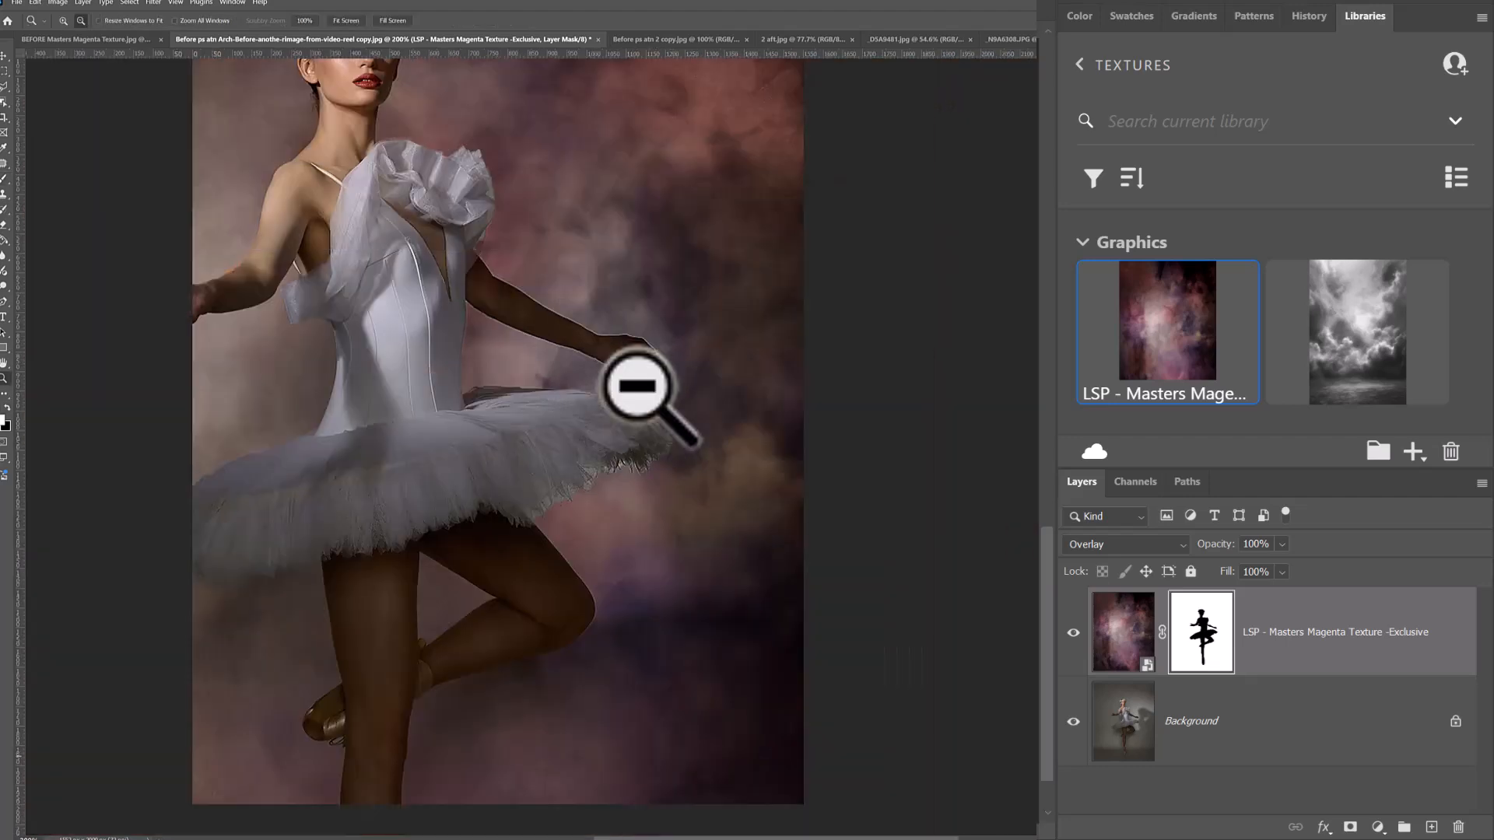
pyautogui.keyDown('alt'); pyautogui.click(637, 383); pyautogui.keyUp('alt')
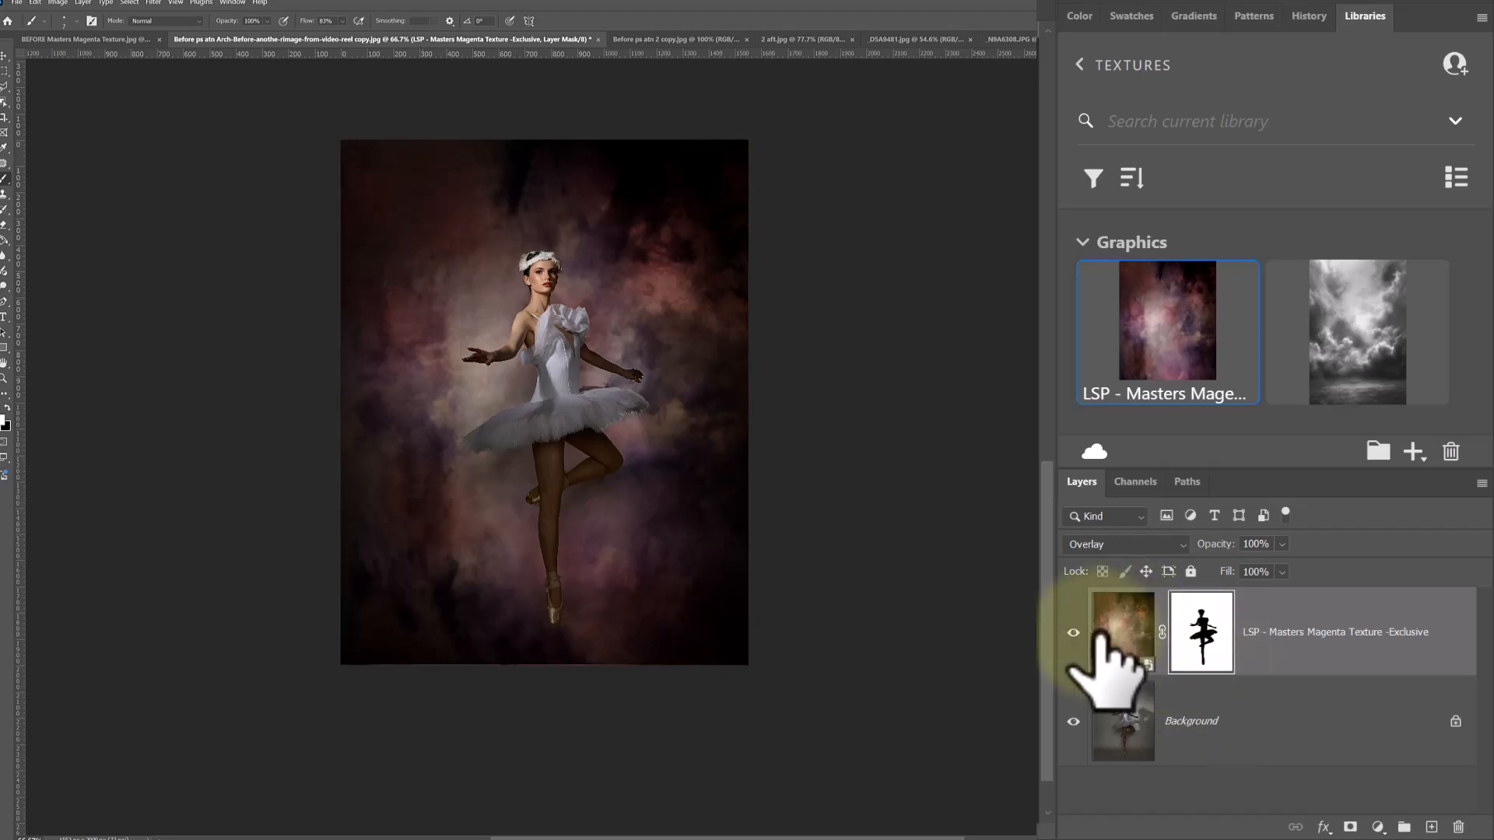
# Hide and show the Masters Magenta layer to compare the ballerina photo before and after the texture.
pyautogui.click(1074, 633)
pyautogui.press('z')
pyautogui.click(545, 619)
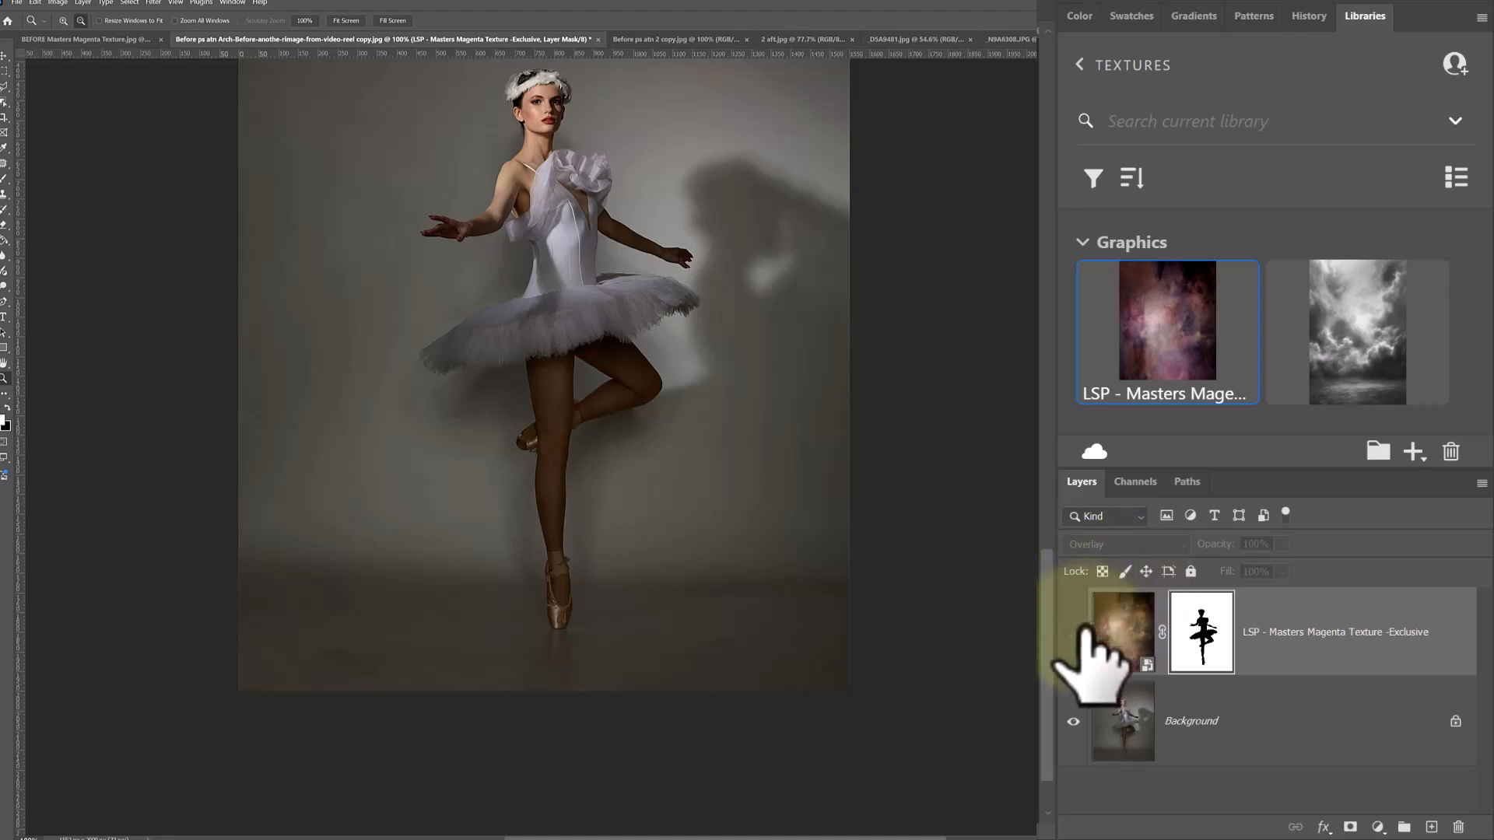
pyautogui.click(1074, 633)
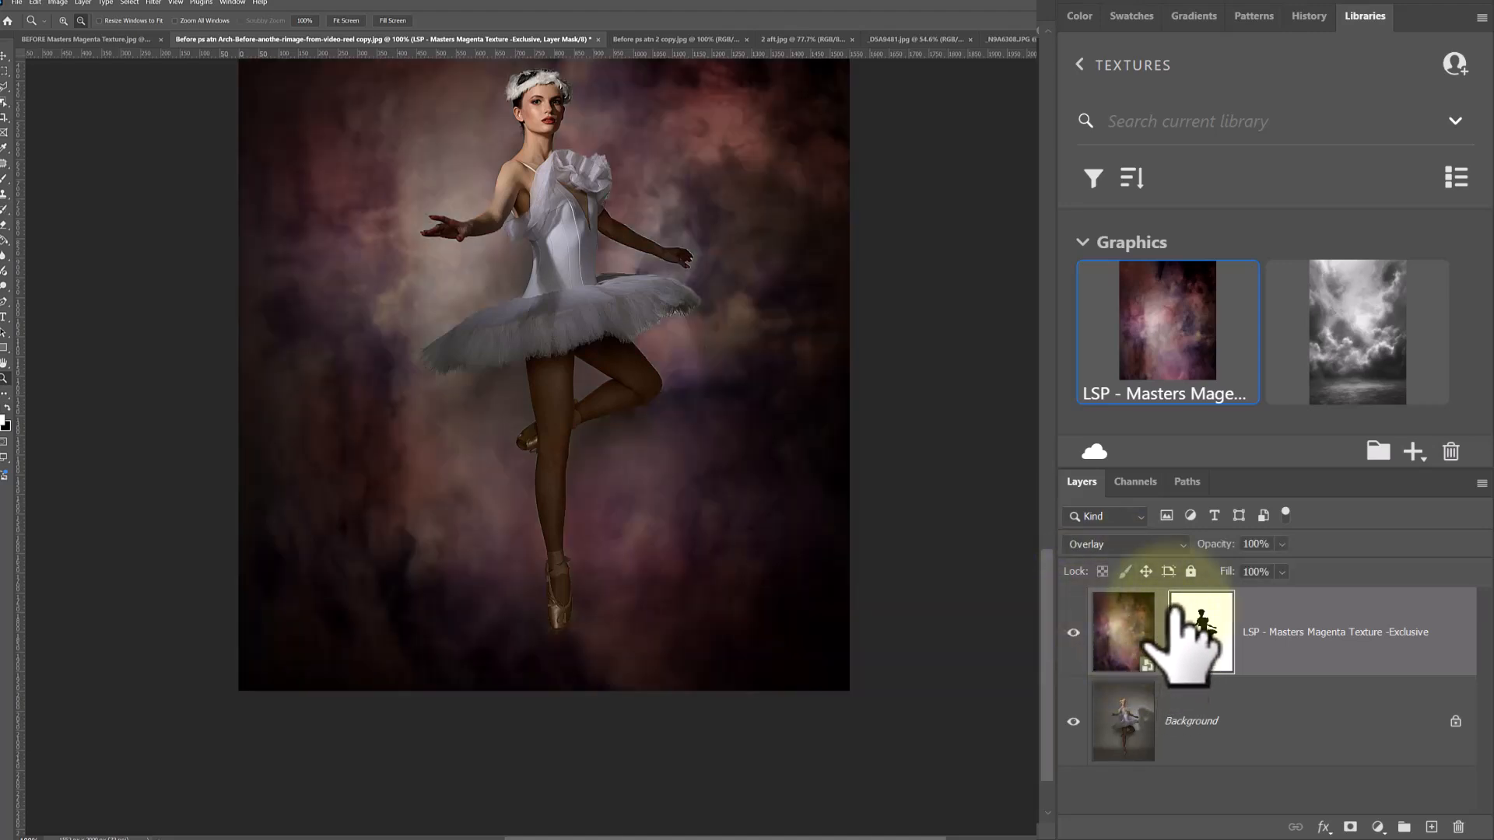
# Target the Masters Magenta layer's image instead of its mask and rasterize the layer.
pyautogui.click(1129, 631)
pyautogui.click(1204, 646)
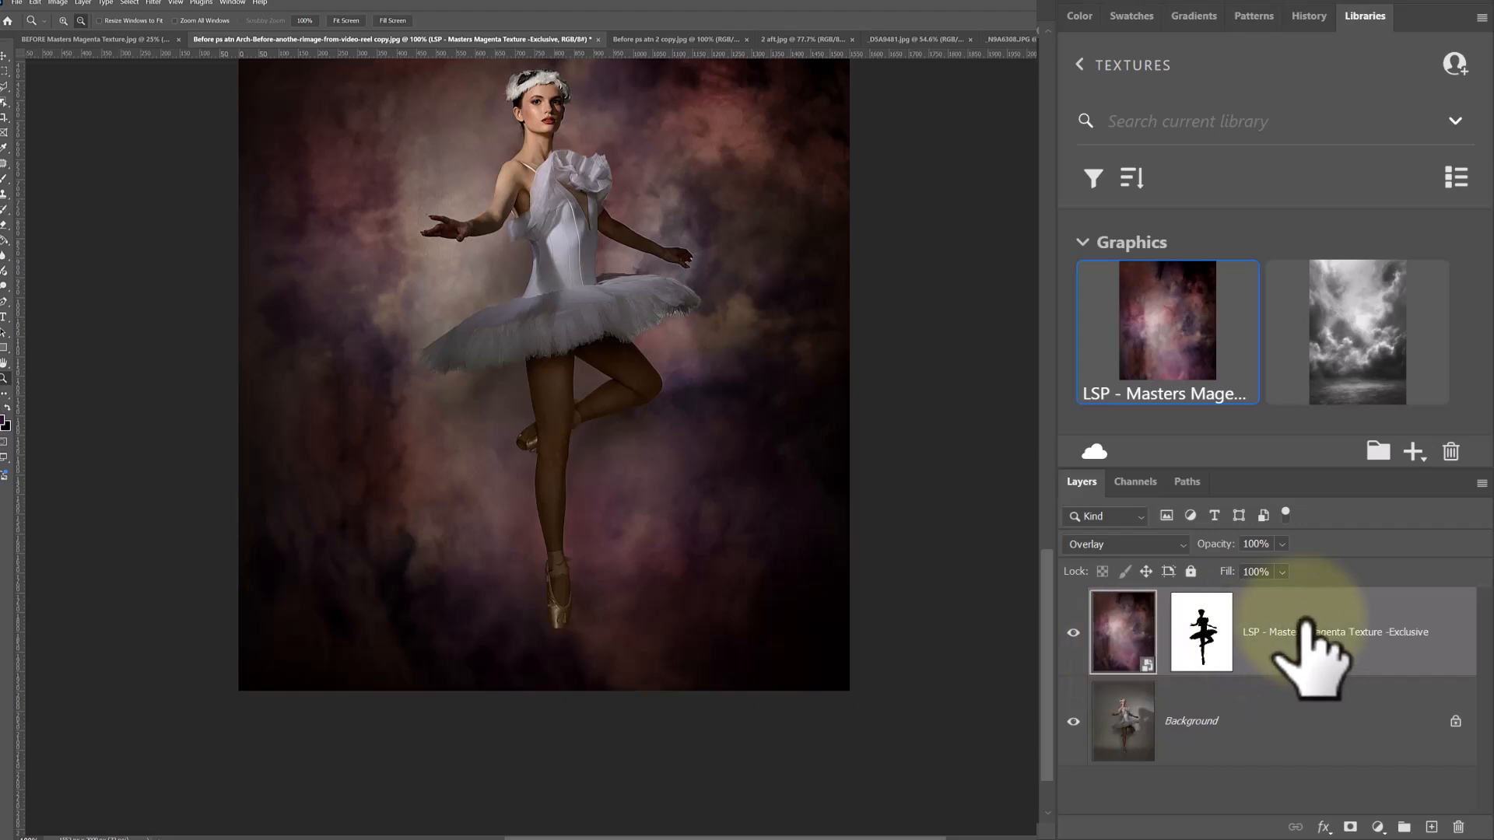
pyautogui.rightClick(1327, 654)
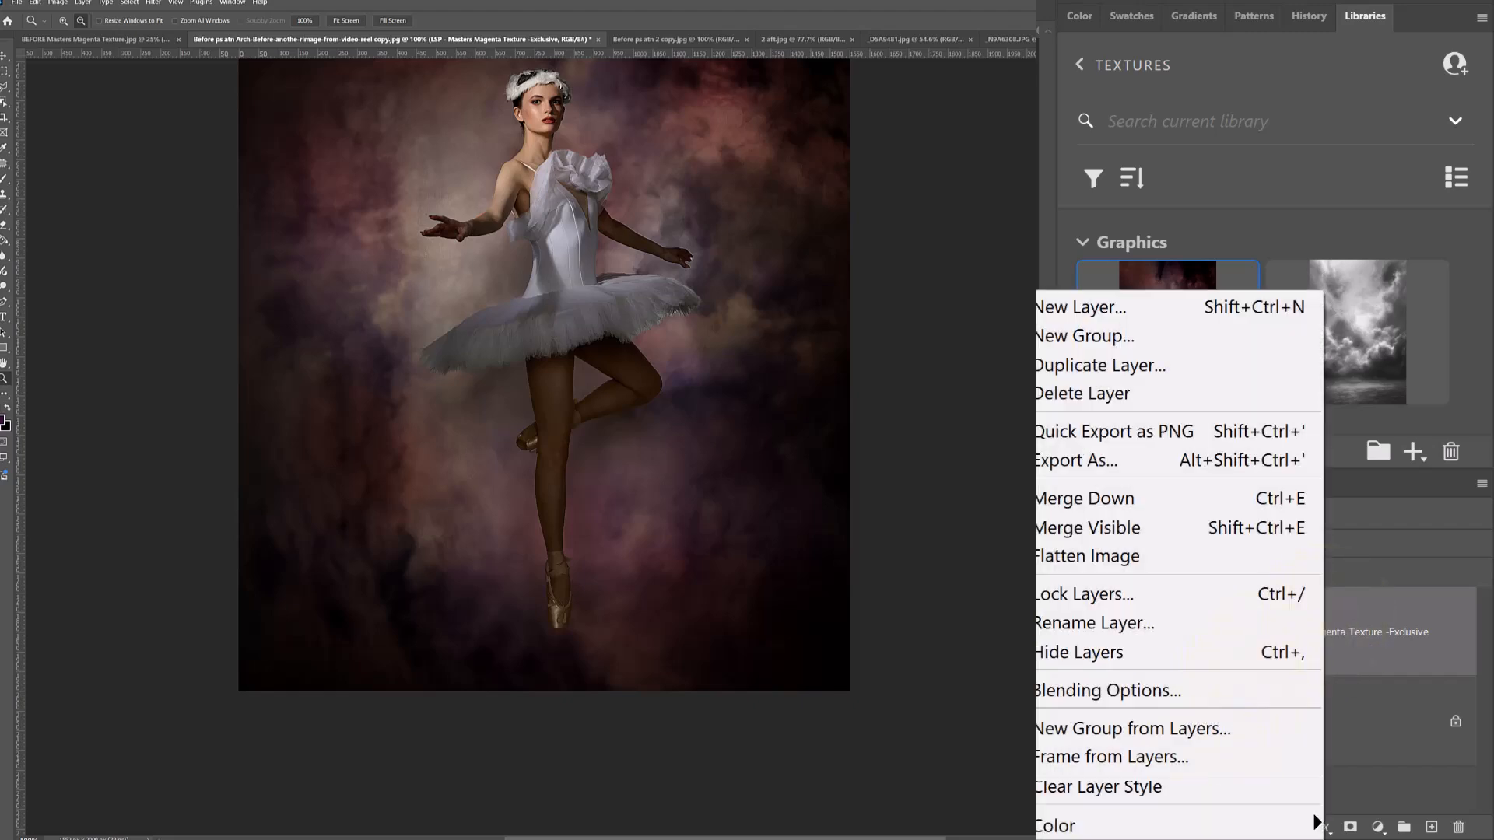
pyautogui.press('Escape')
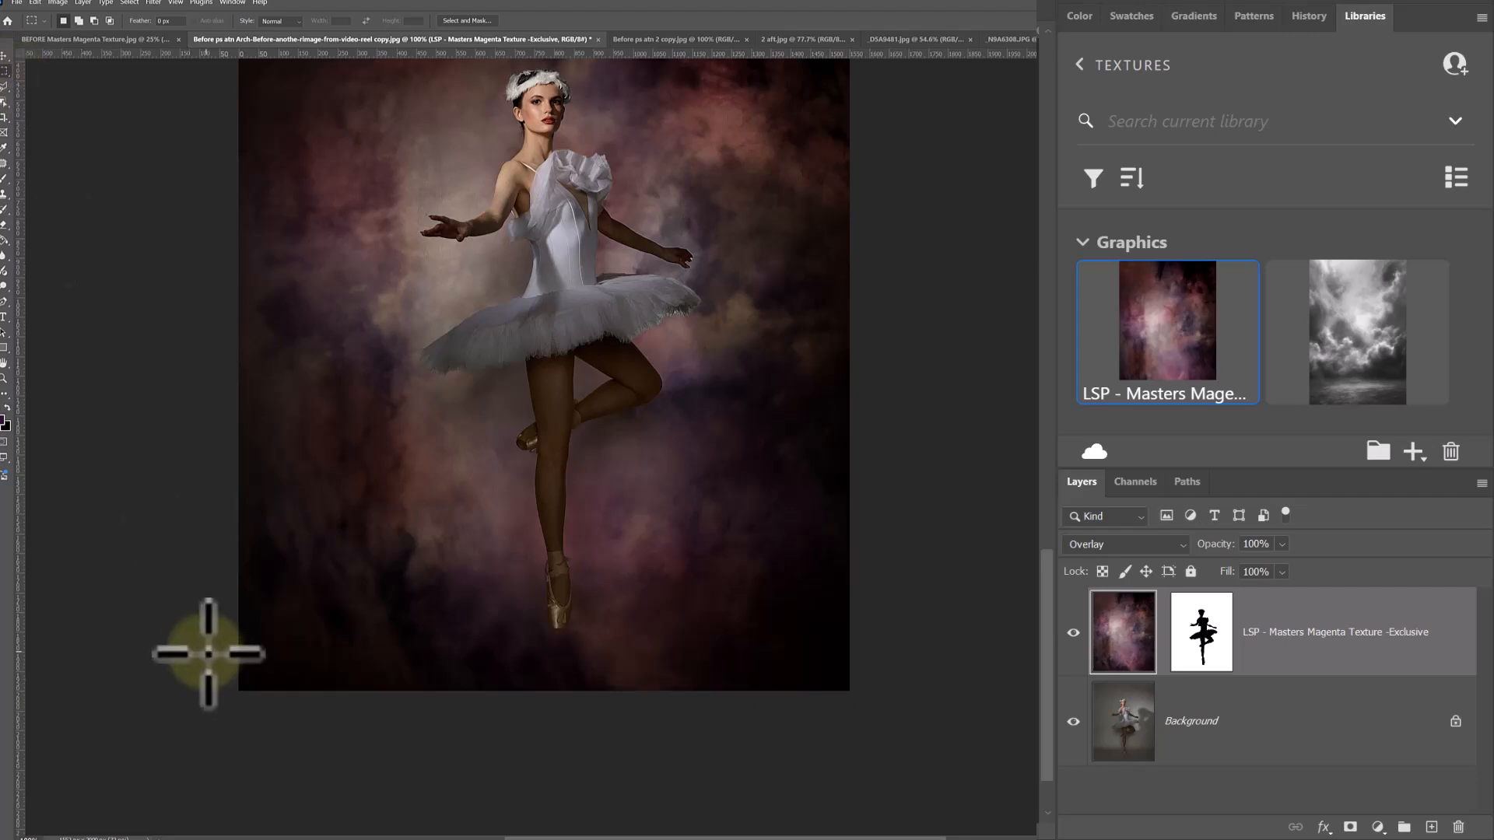
# Select the full-width floor area of the texture, from around the ballerina's lower leg to the canvas bottom, with the Rectangular Marquee.
pyautogui.moveTo(255, 702); pyautogui.dragTo(937, 506)
pyautogui.hotkey('ctrl', 'd')
pyautogui.hotkey('ctrl', 'z')
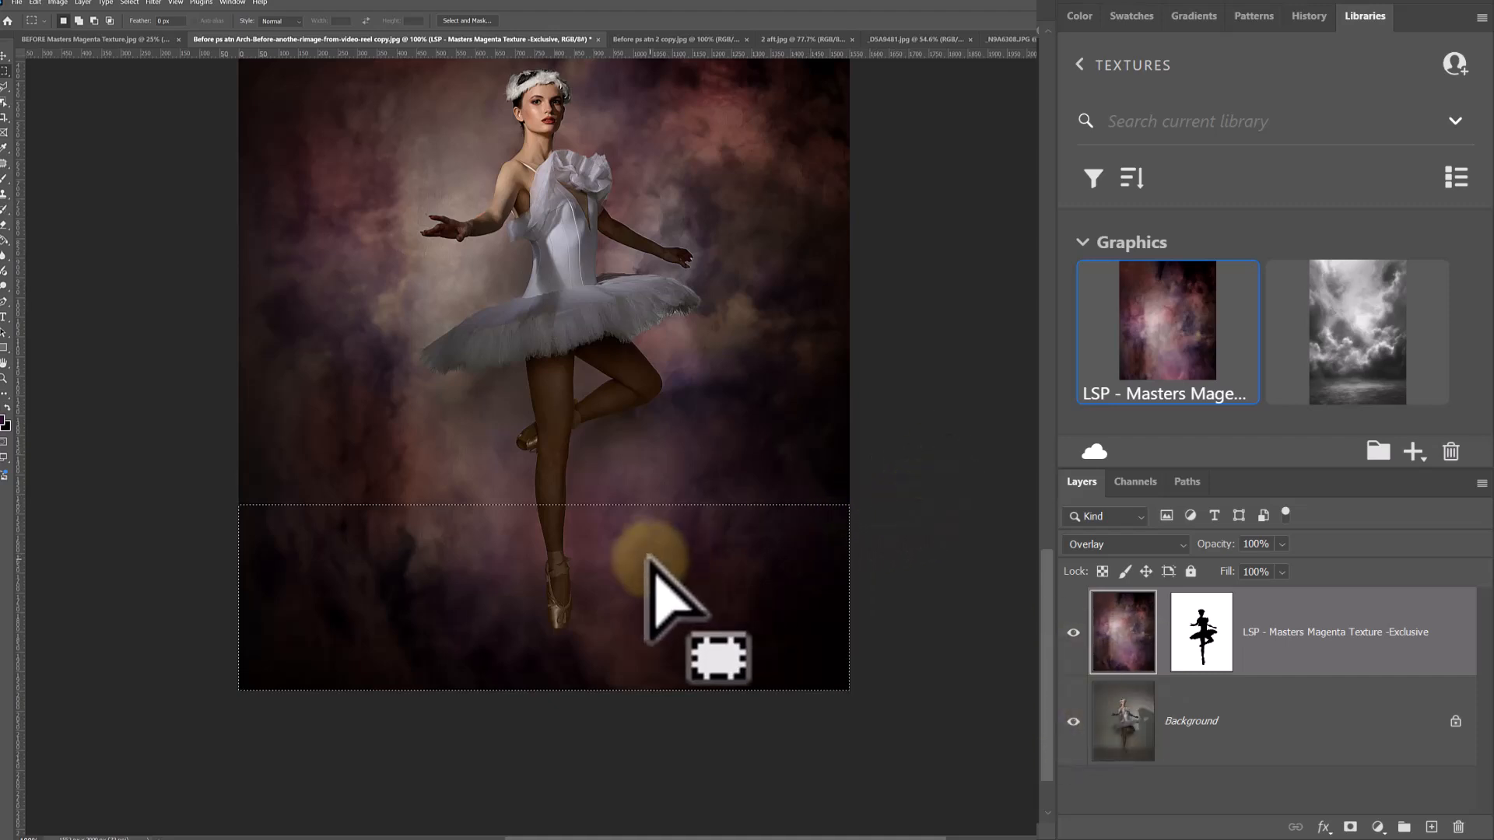
# Transform the selected texture area with Perspective, widening and stretching its lower edge so it lies like a receding floor.
pyautogui.hotkey('ctrl', 't')
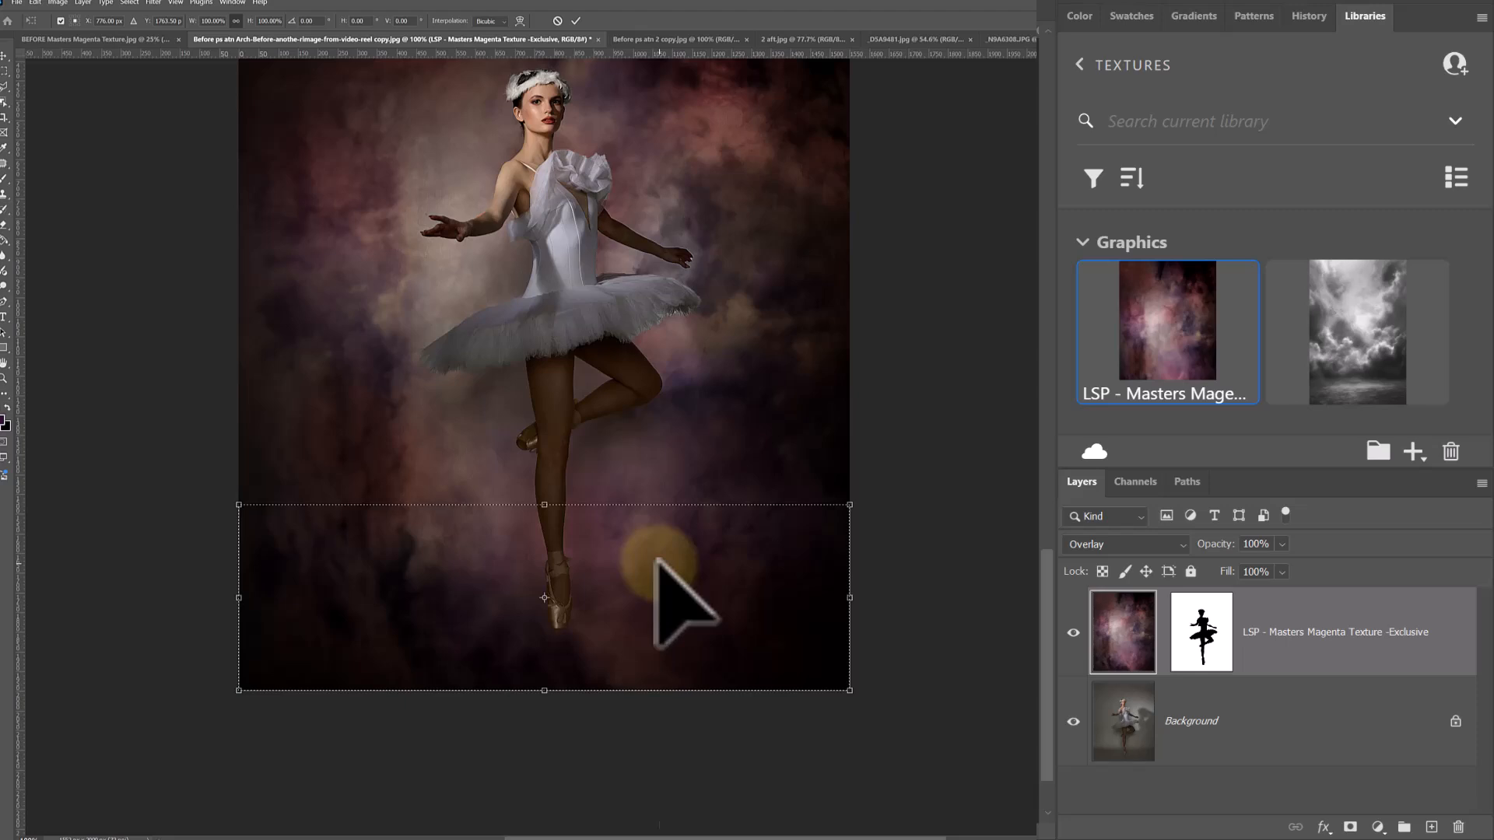
pyautogui.rightClick(659, 564)
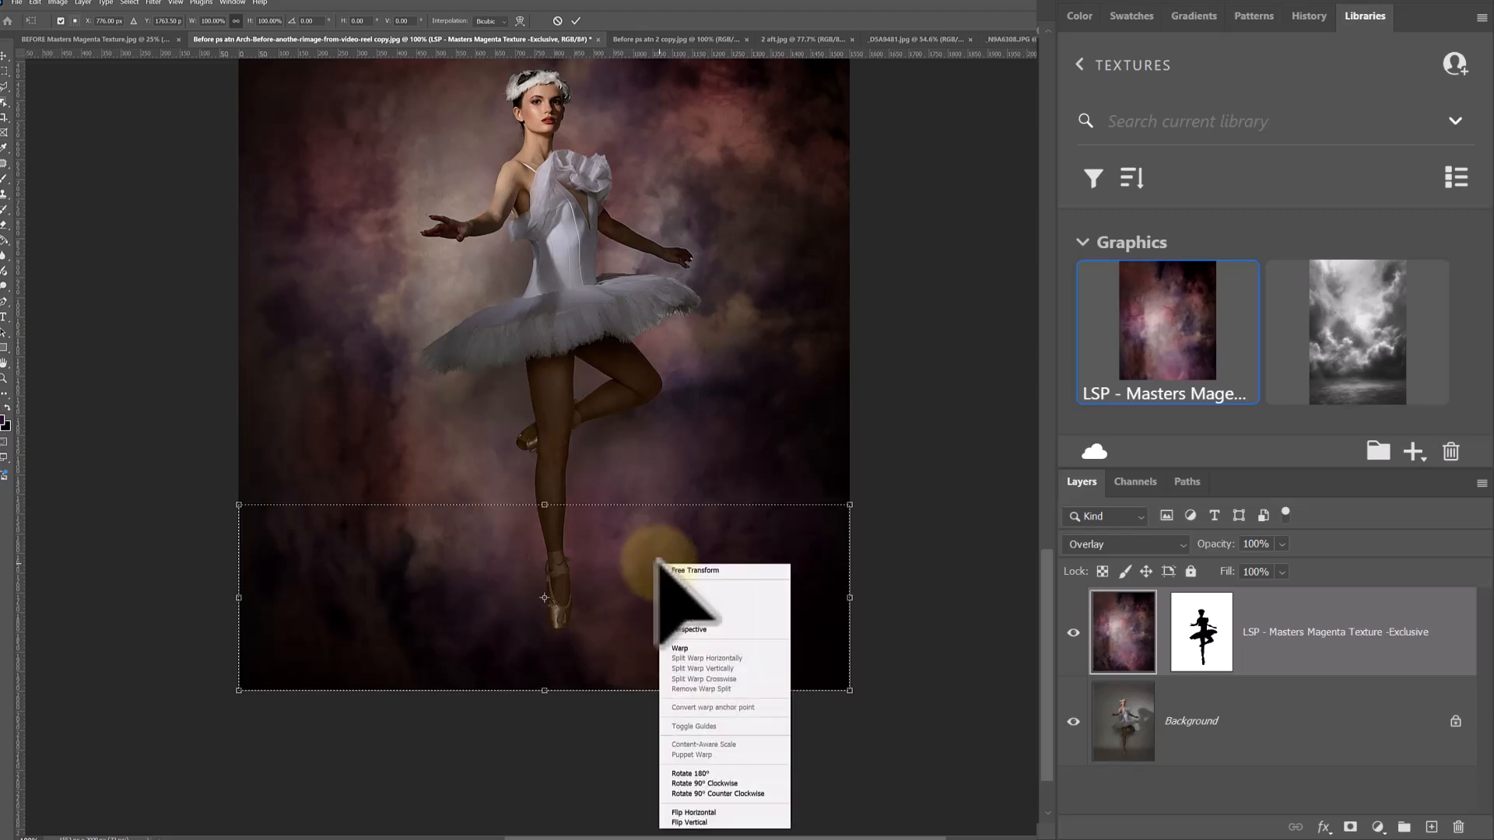
pyautogui.click(704, 629)
pyautogui.moveTo(850, 691); pyautogui.dragTo(1039, 690)
pyautogui.moveTo(1028, 597); pyautogui.dragTo(690, 839)
pyautogui.click(577, 22)
pyautogui.click(672, 584)
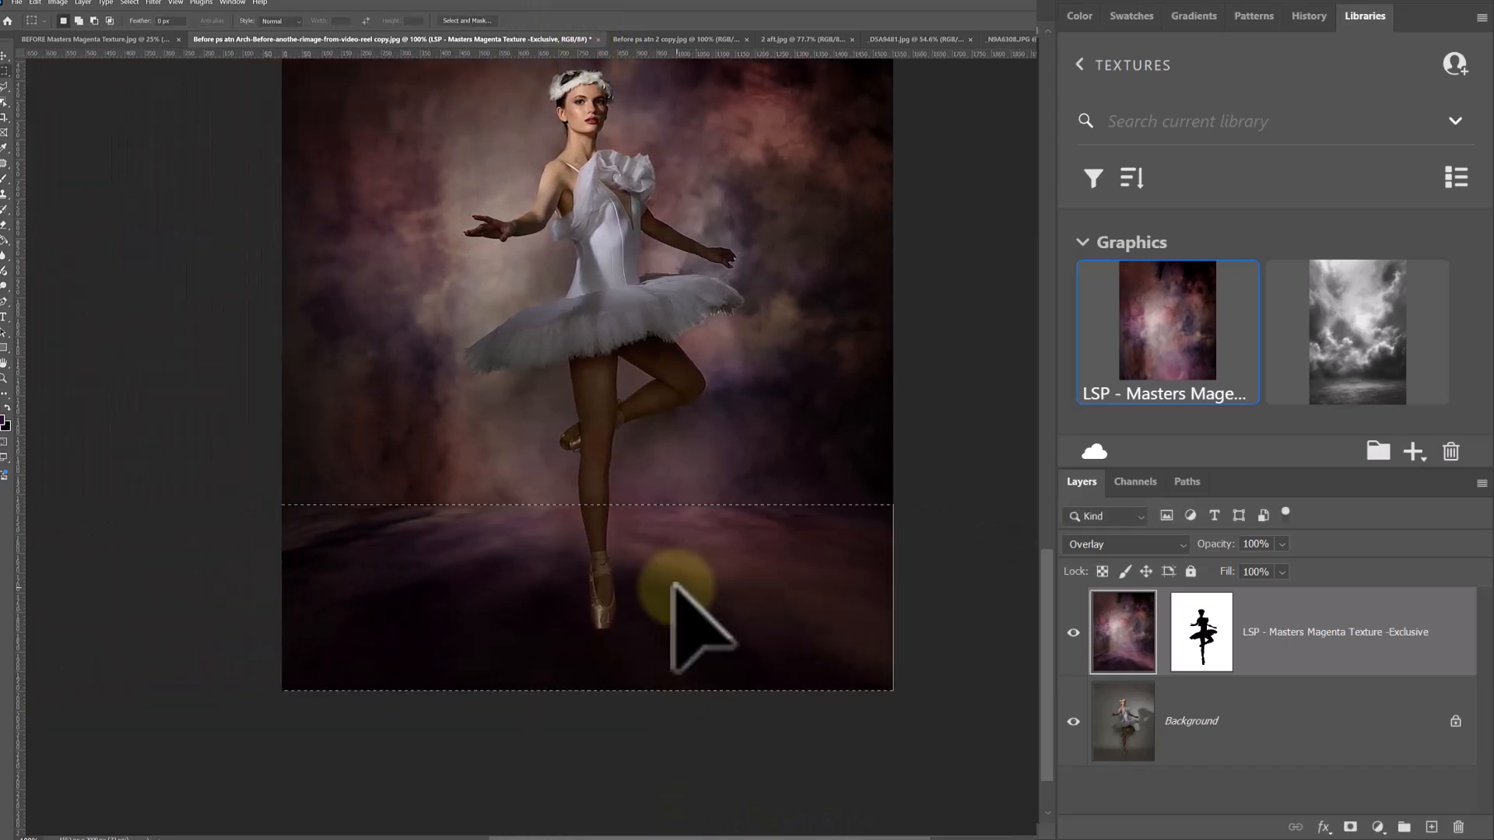
# Clear the floor selection and compare the whole ballerina image with and without the texture layer.
pyautogui.press('z')
pyautogui.keyDown('alt'); pyautogui.click(377, 539); pyautogui.keyUp('alt')
pyautogui.press('m')
pyautogui.click(1073, 633)
pyautogui.click(1074, 632)
# Compare Overlay and Soft Light blending on the Masters Magenta layer, leaving it on Soft Light at 100% opacity.
pyautogui.click(1111, 544)
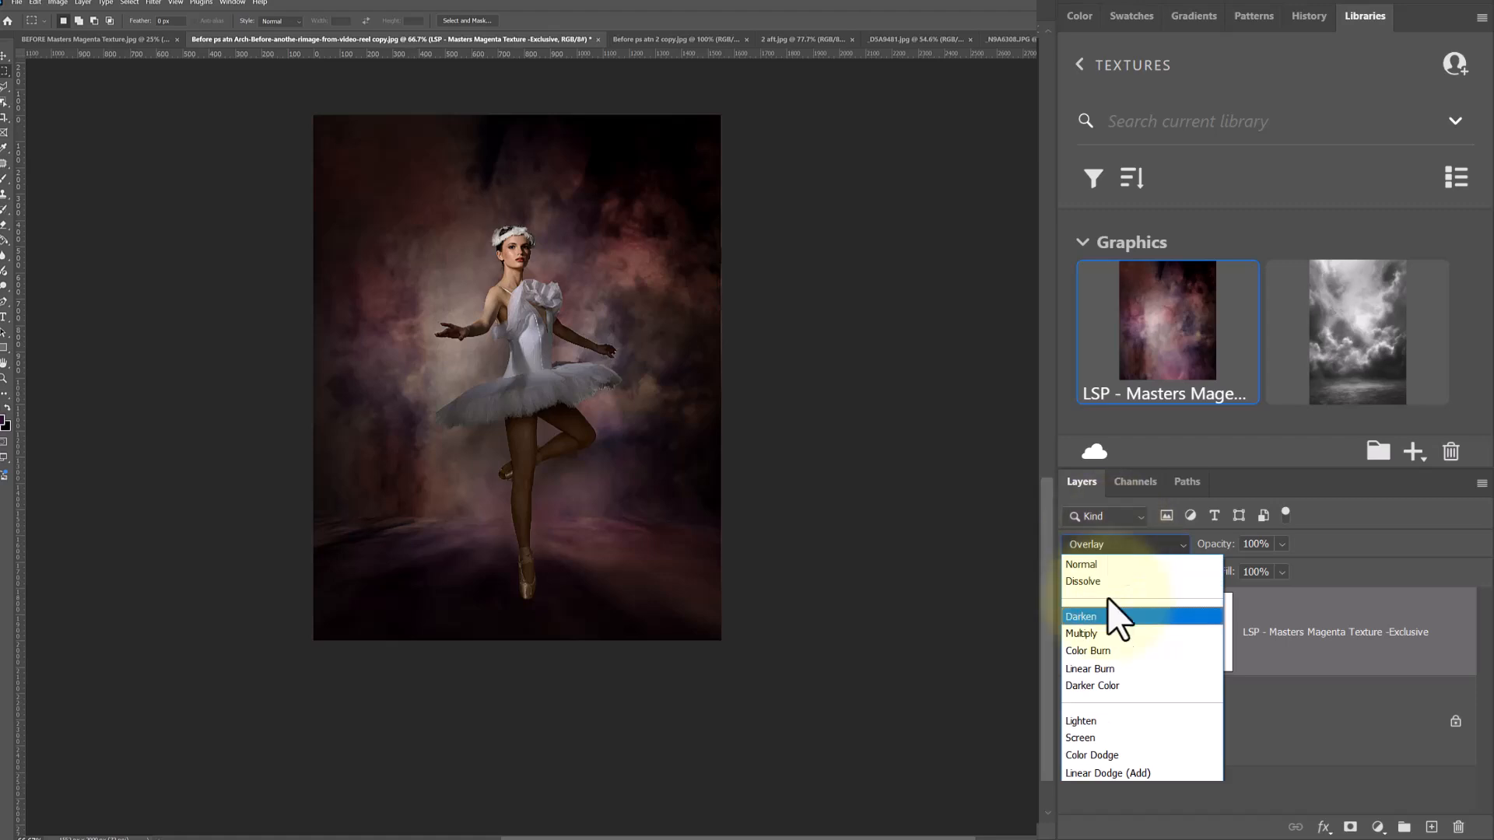
pyautogui.click(1120, 839)
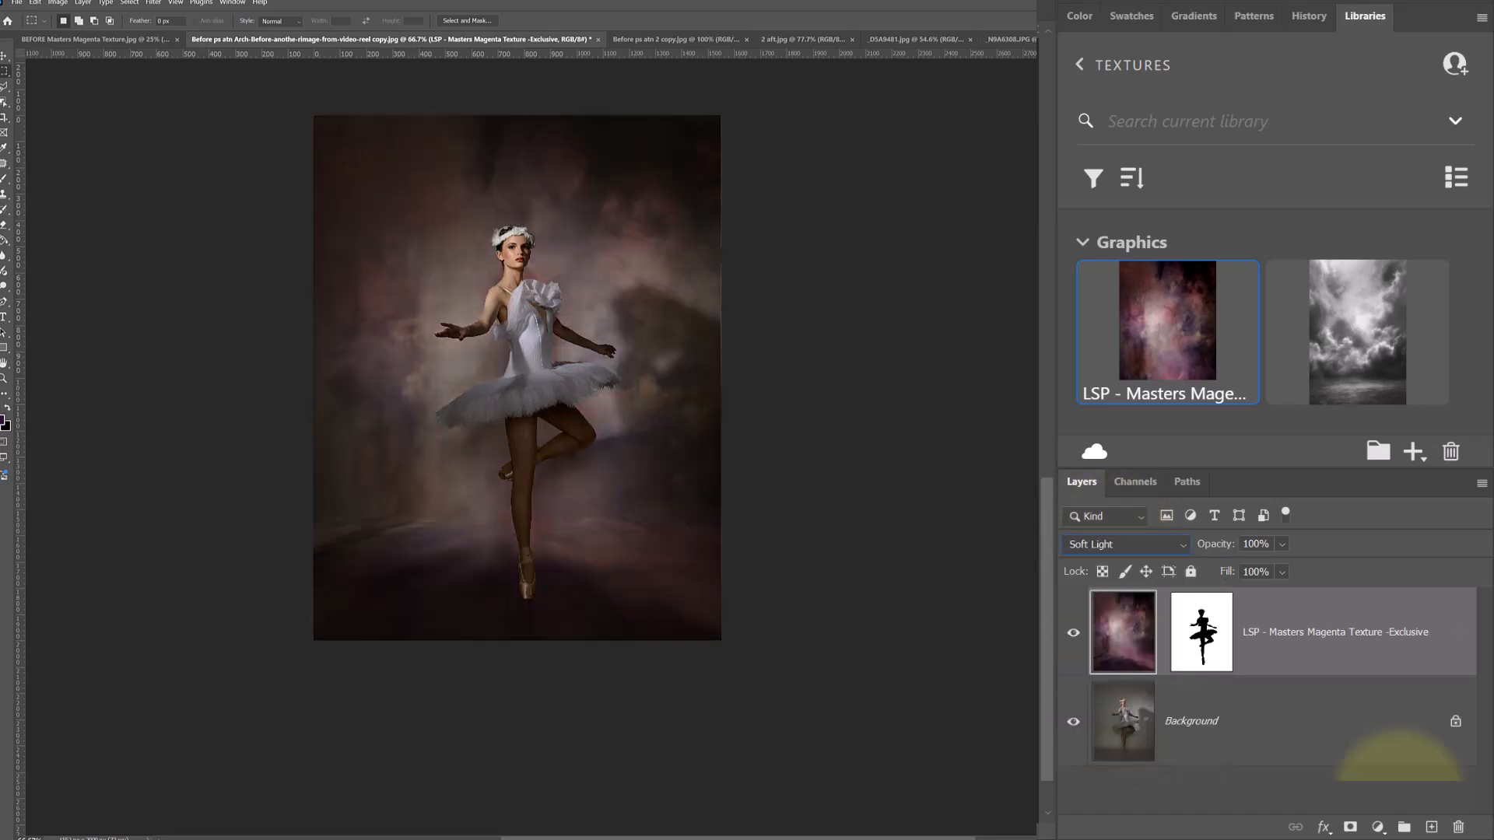
pyautogui.click(1282, 544)
pyautogui.moveTo(1282, 572); pyautogui.dragTo(1334, 565)
pyautogui.click(1142, 547)
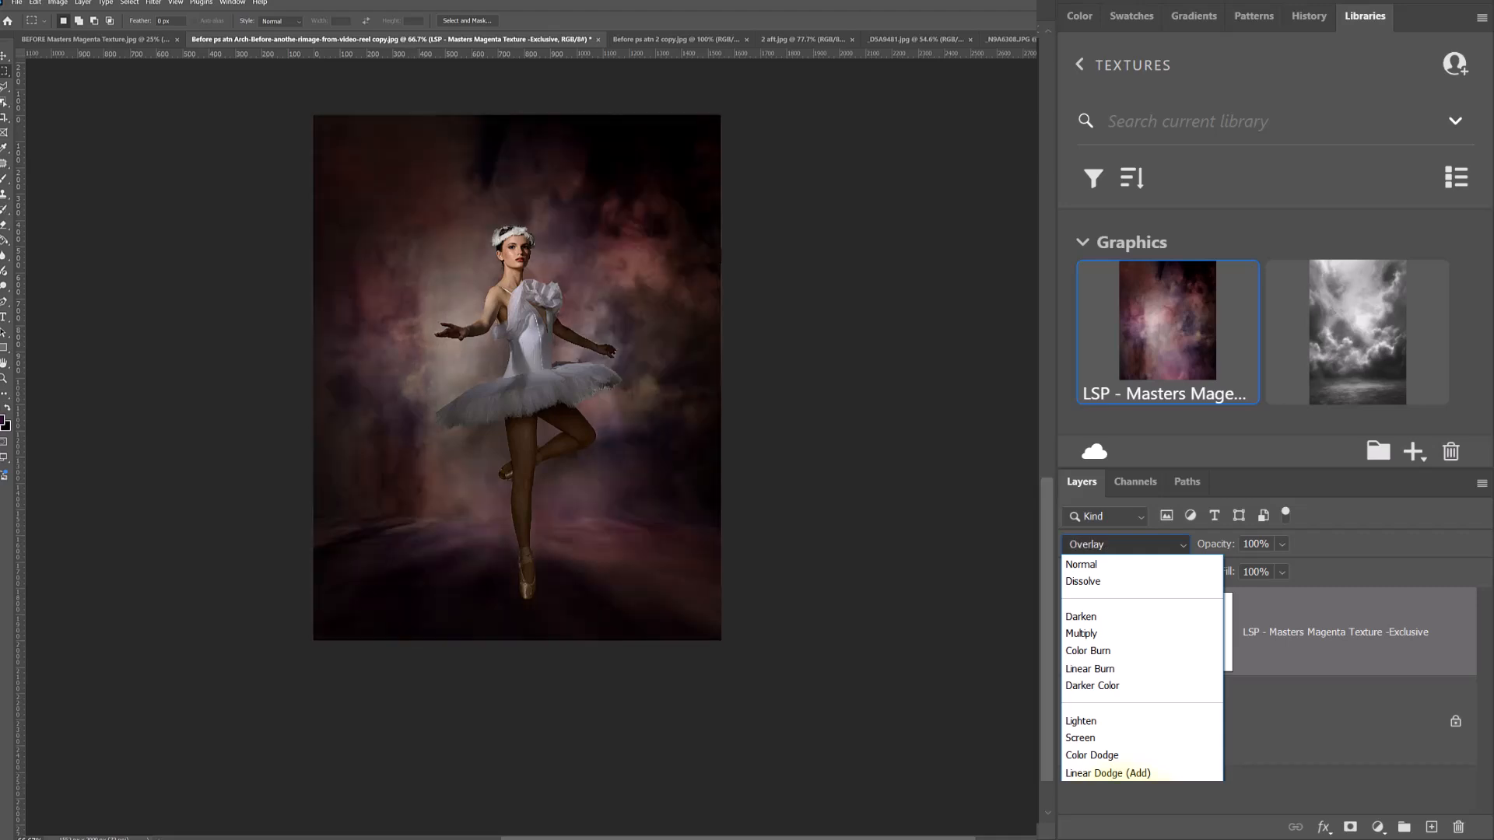
pyautogui.click(1122, 837)
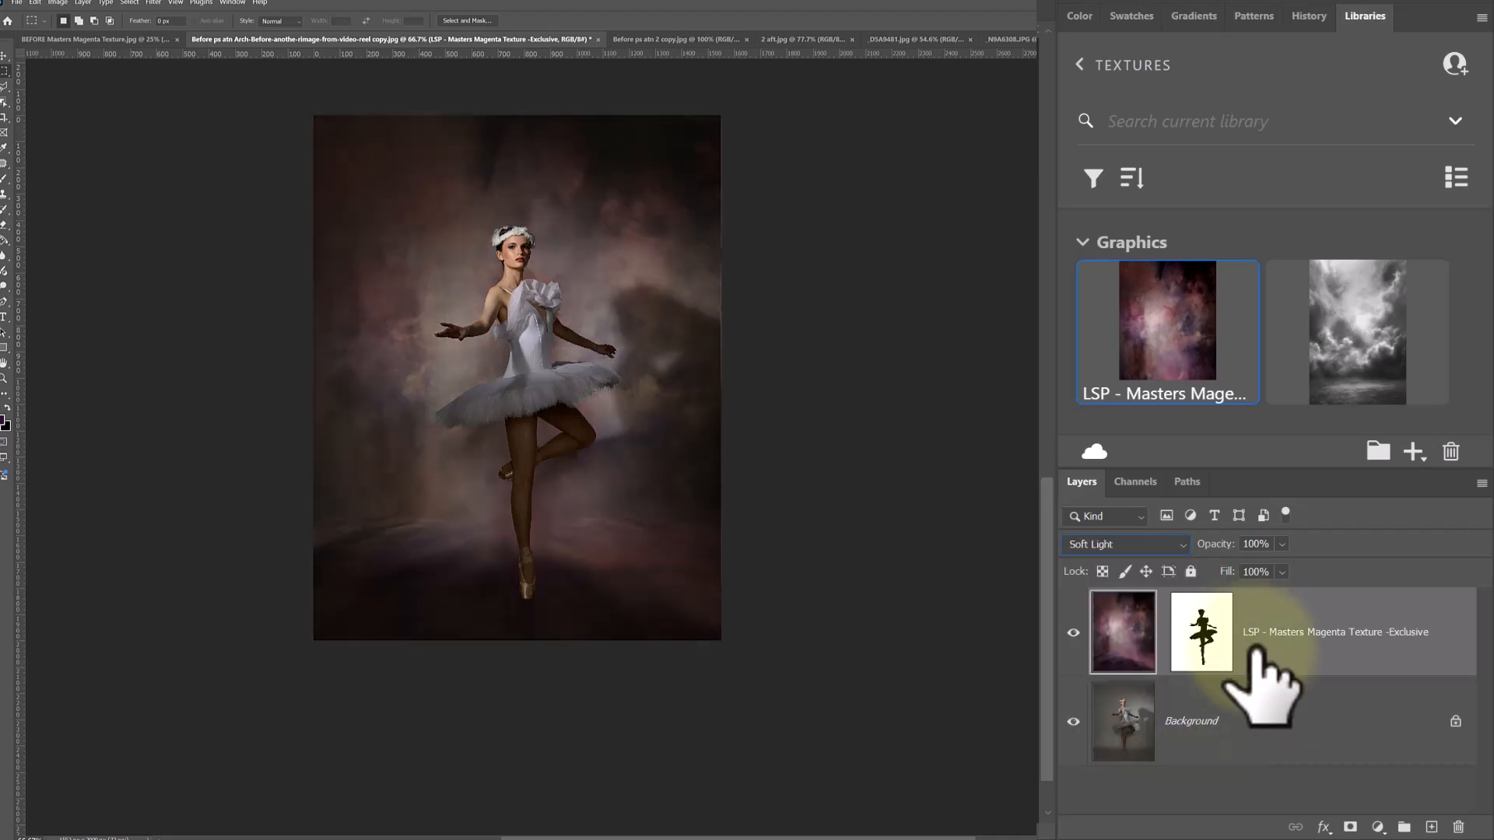
# Fit the ballerina image to the screen, then switch to the open portrait of the pregnant woman on white.
pyautogui.press('z')
pyautogui.click(342, 21)
pyautogui.press('m')
pyautogui.click(673, 39)
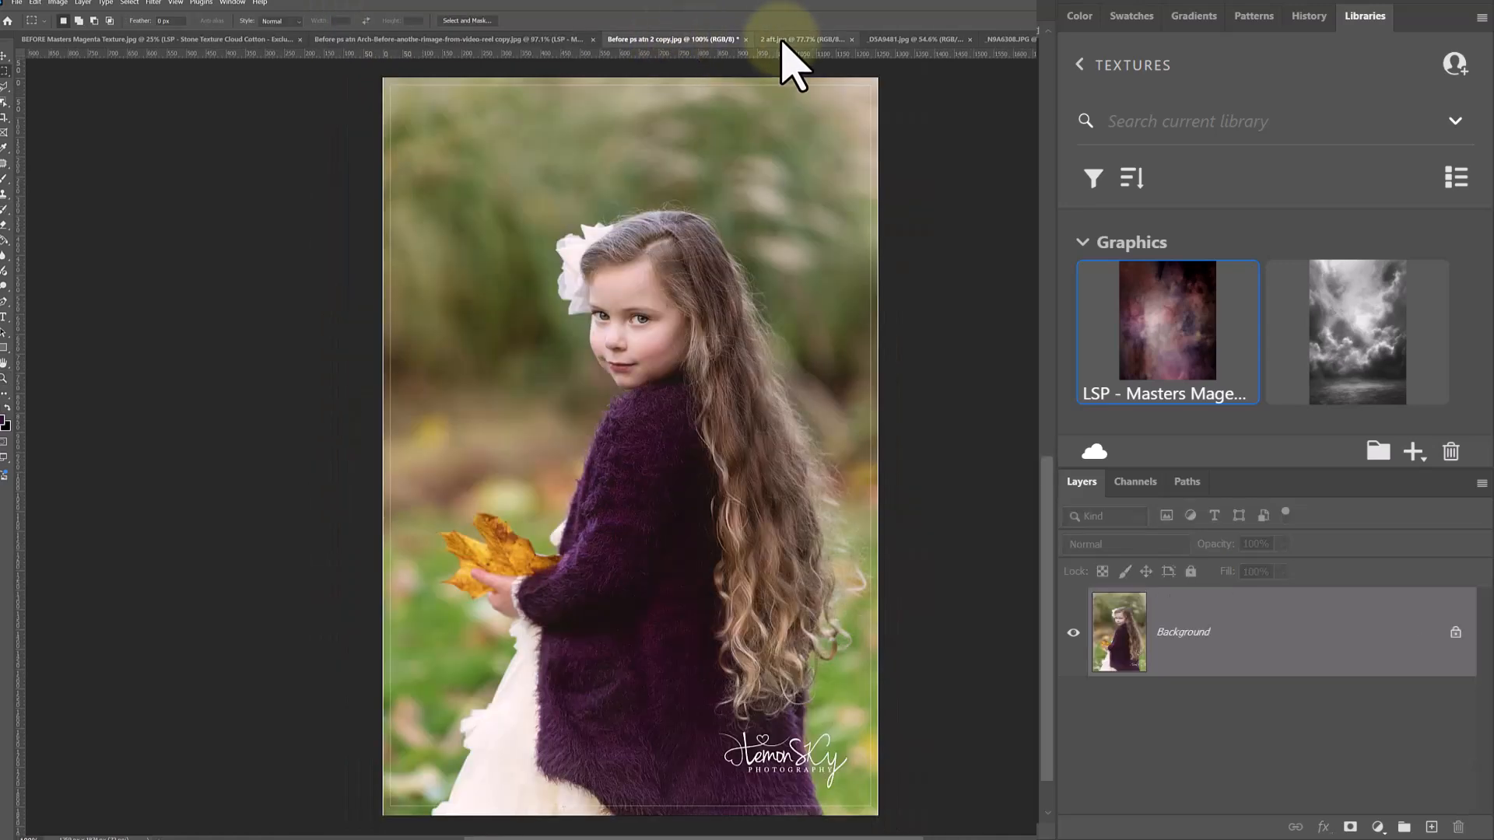
pyautogui.click(782, 39)
pyautogui.click(918, 39)
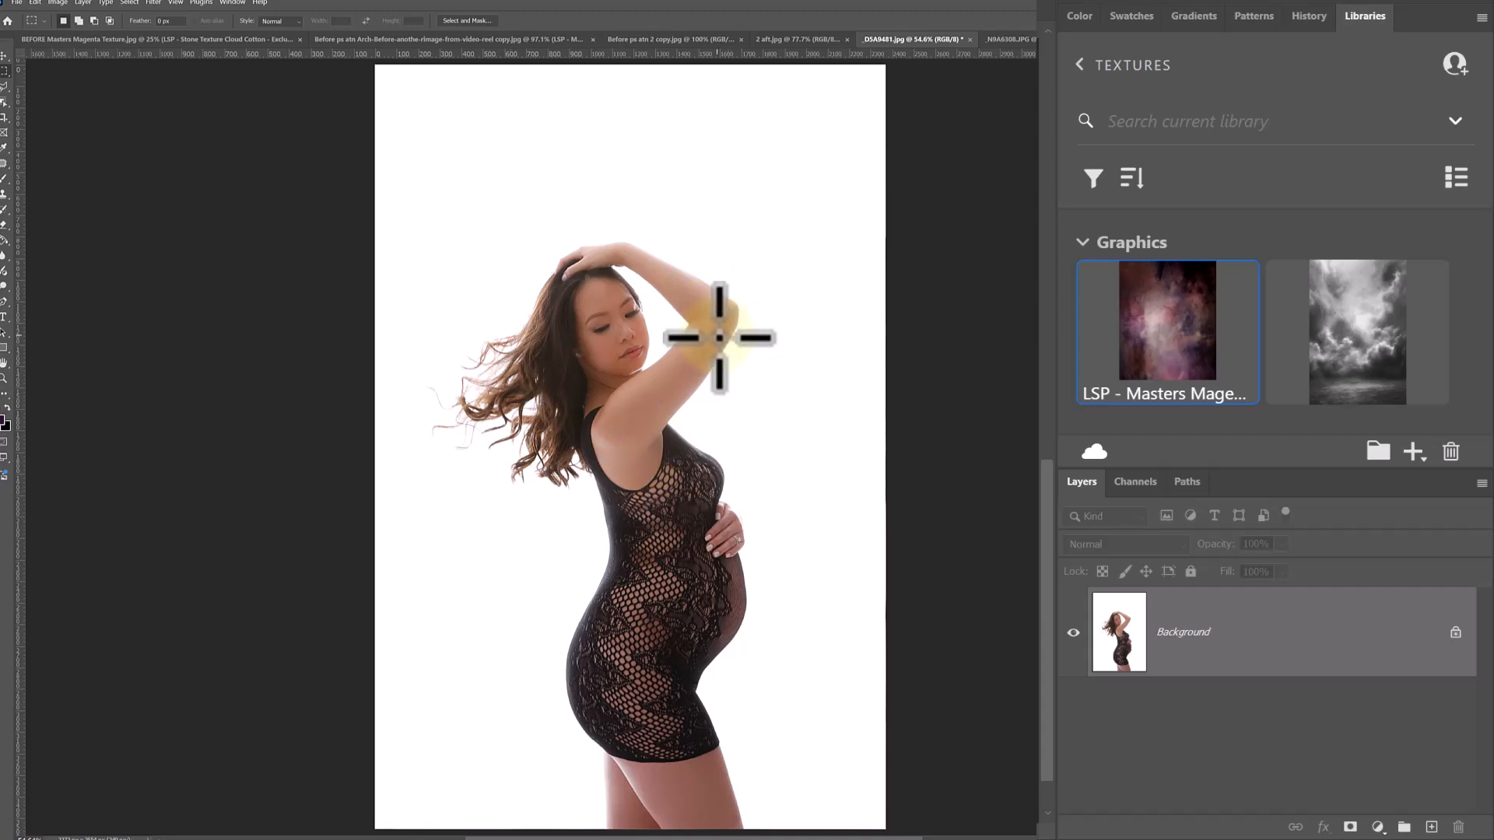
# Place the Stone Texture Cloud Cotton graphic over the maternity portrait, scaled and positioned to cover the whole canvas.
pyautogui.moveTo(1292, 385); pyautogui.dragTo(654, 511)
pyautogui.moveTo(877, 447); pyautogui.dragTo(945, 463)
pyautogui.moveTo(798, 448); pyautogui.dragTo(782, 492)
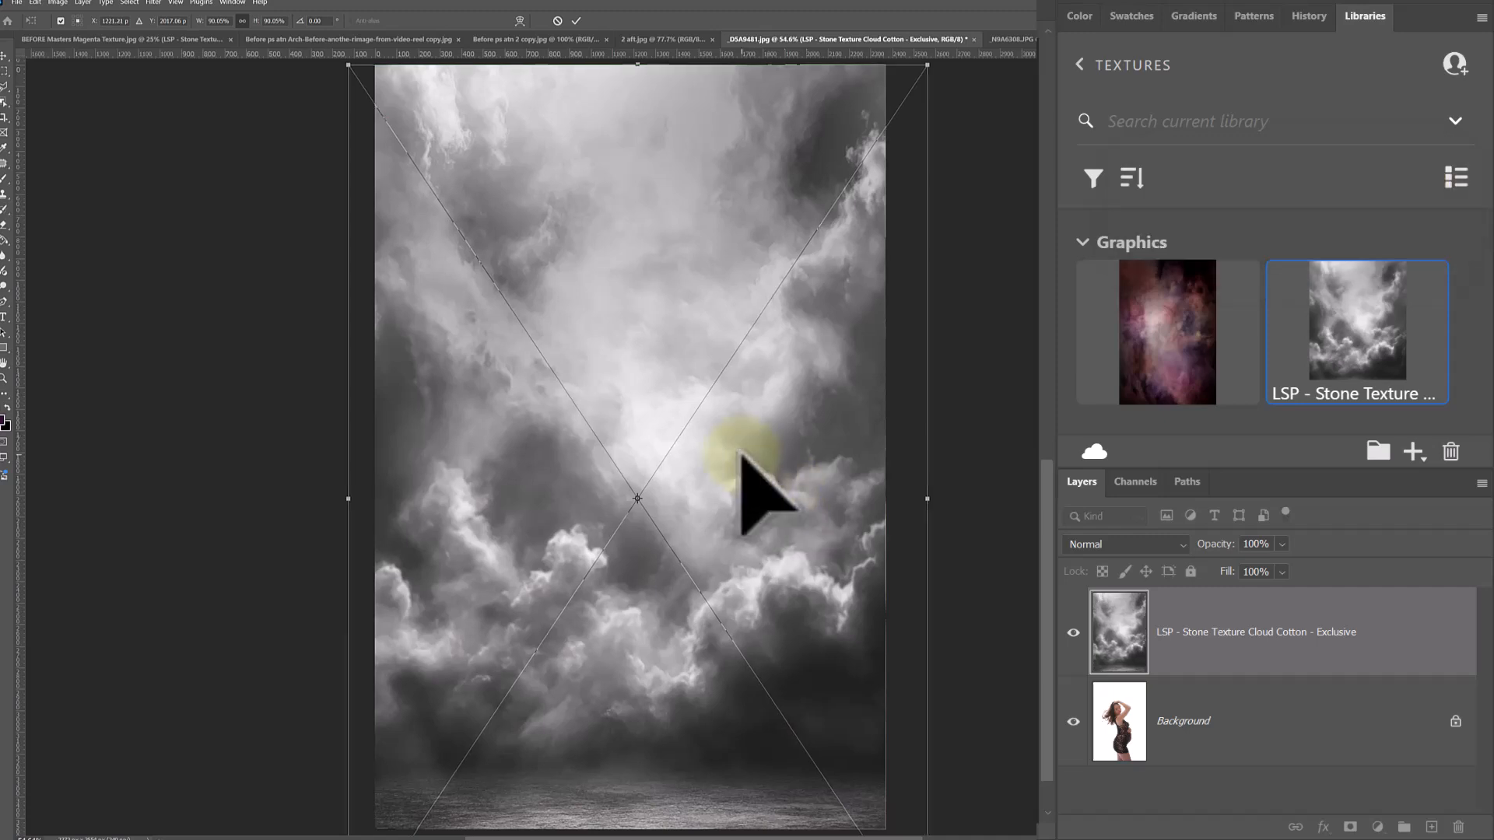
pyautogui.press('Return')
# Blend the Cloud Cotton layer in Multiply mode, compare it with the original, and lower its opacity to 85%.
pyautogui.click(1101, 545)
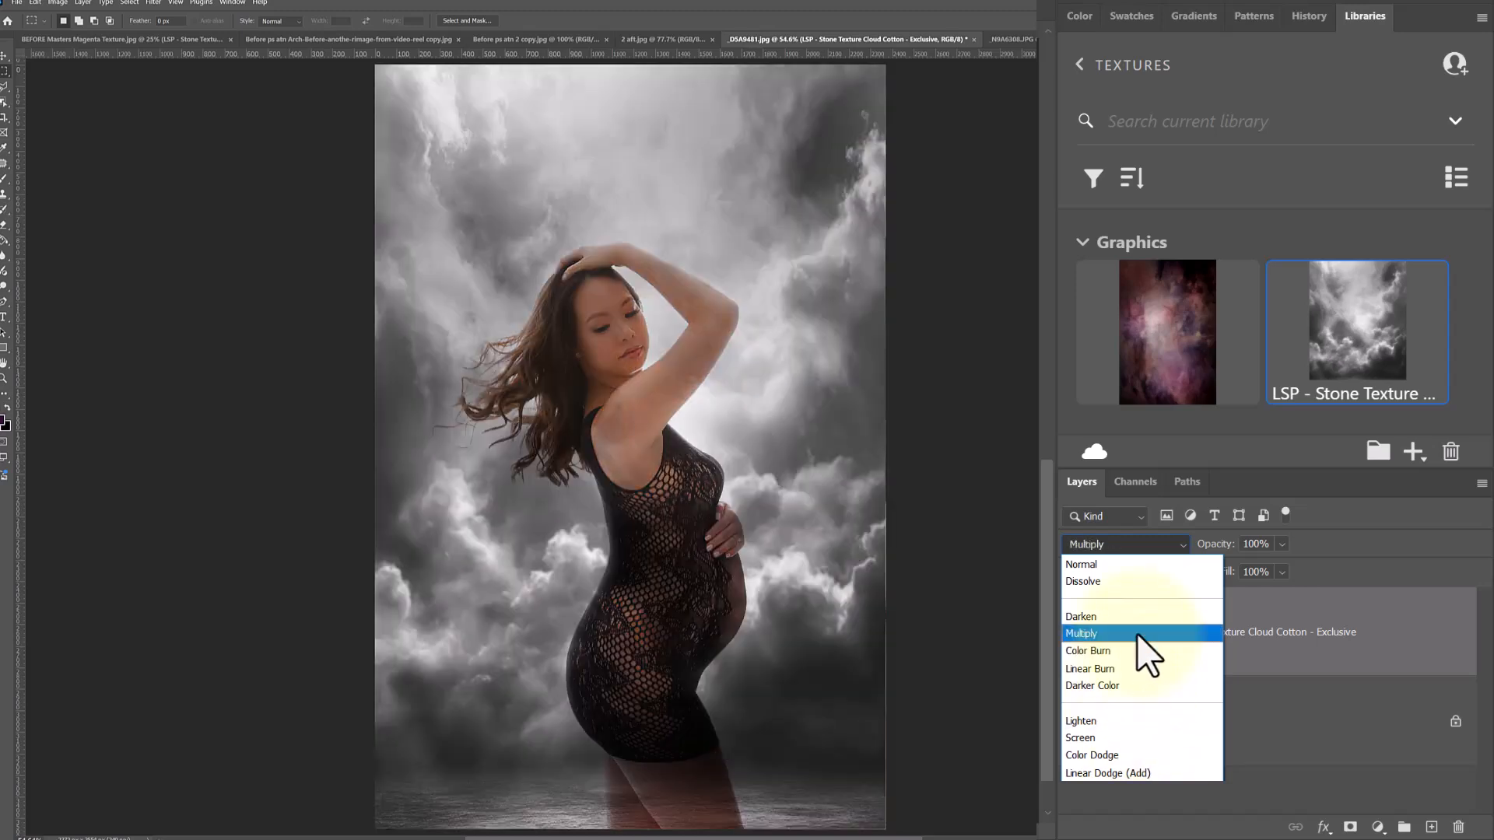
pyautogui.click(1137, 634)
pyautogui.click(1073, 632)
pyautogui.click(1073, 632)
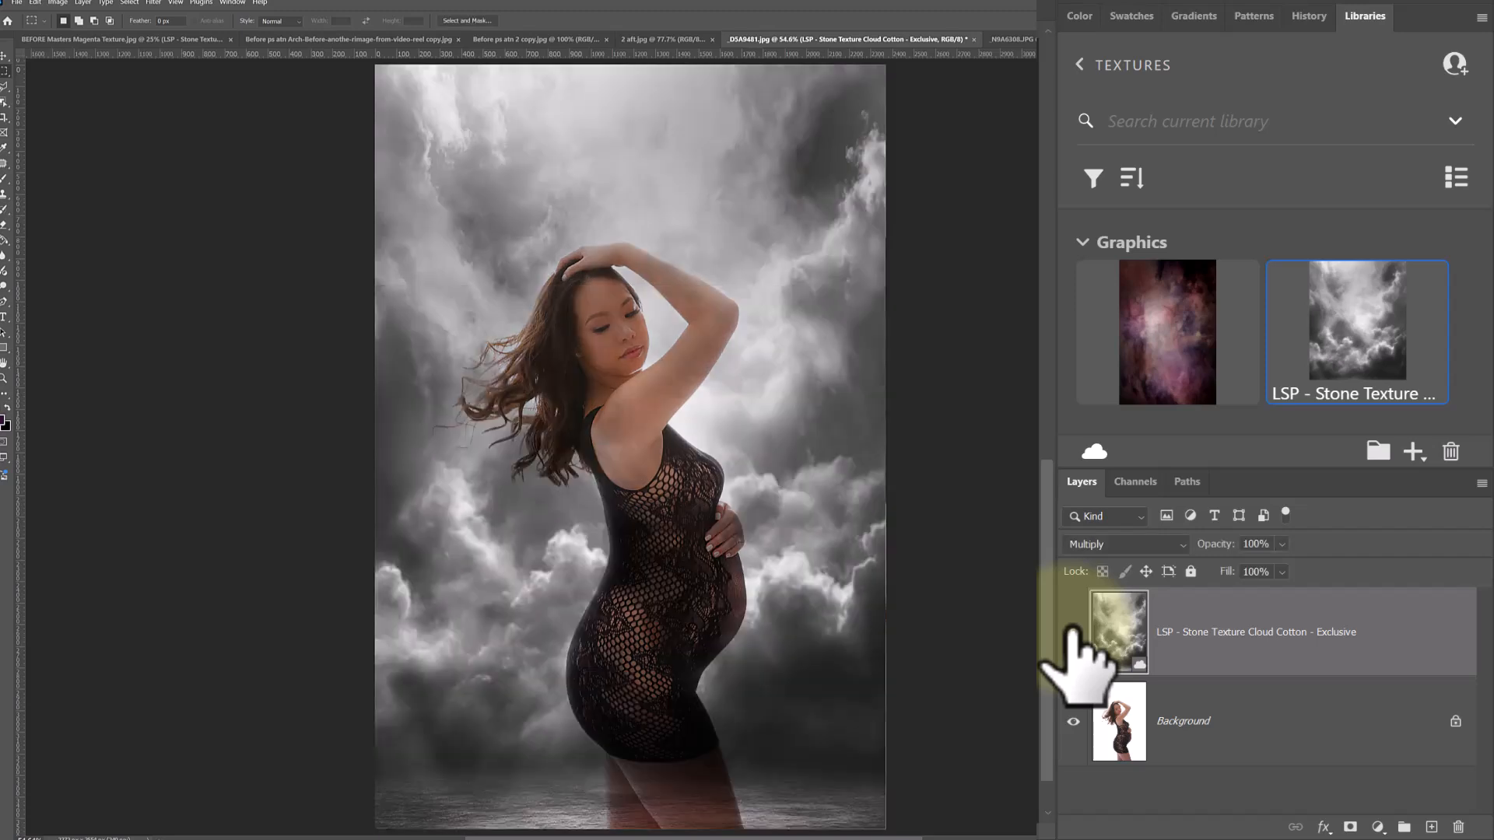
pyautogui.click(1283, 544)
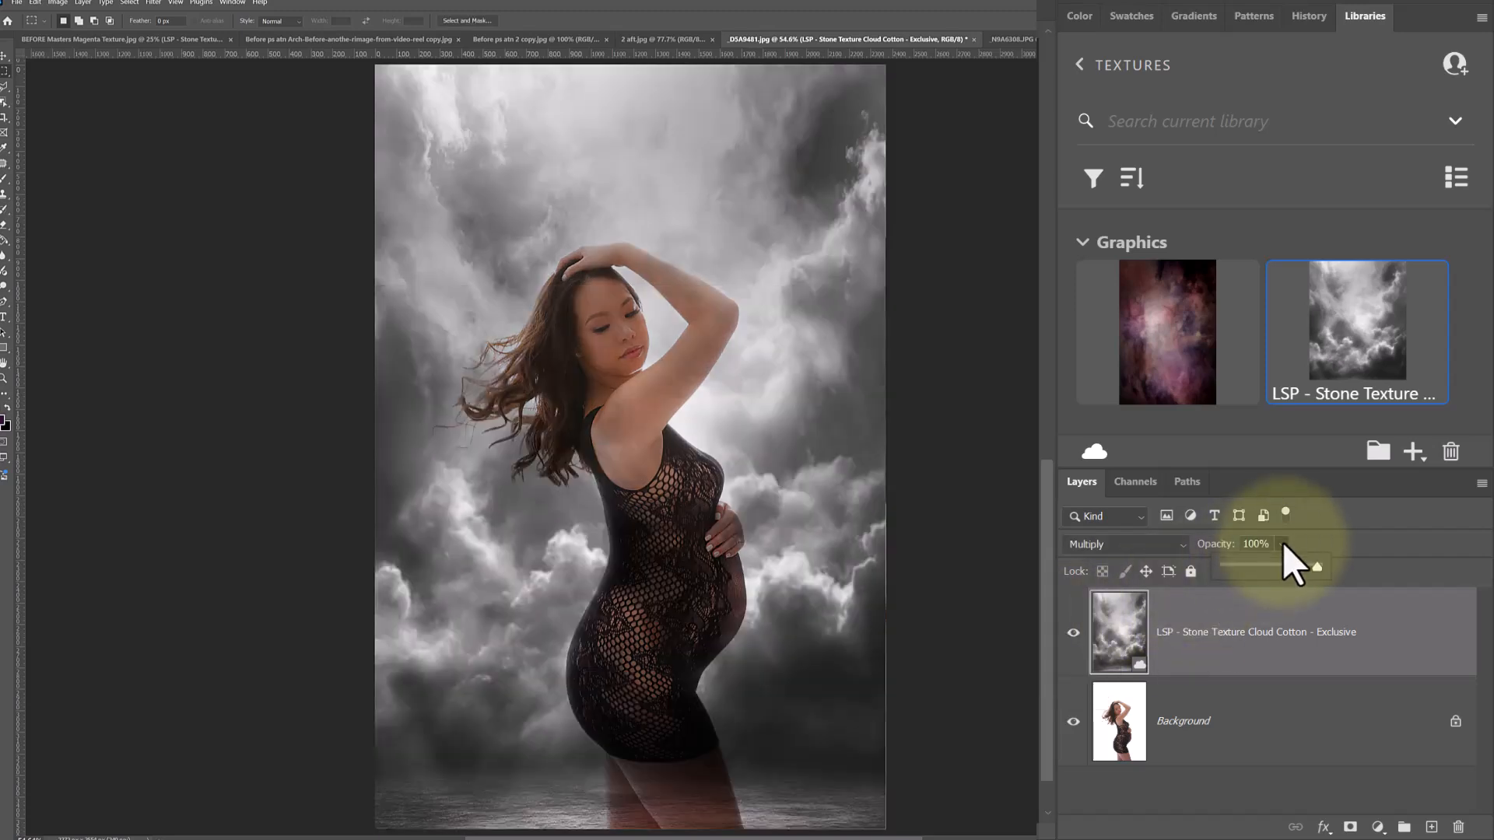
pyautogui.moveTo(1309, 572); pyautogui.dragTo(1304, 573)
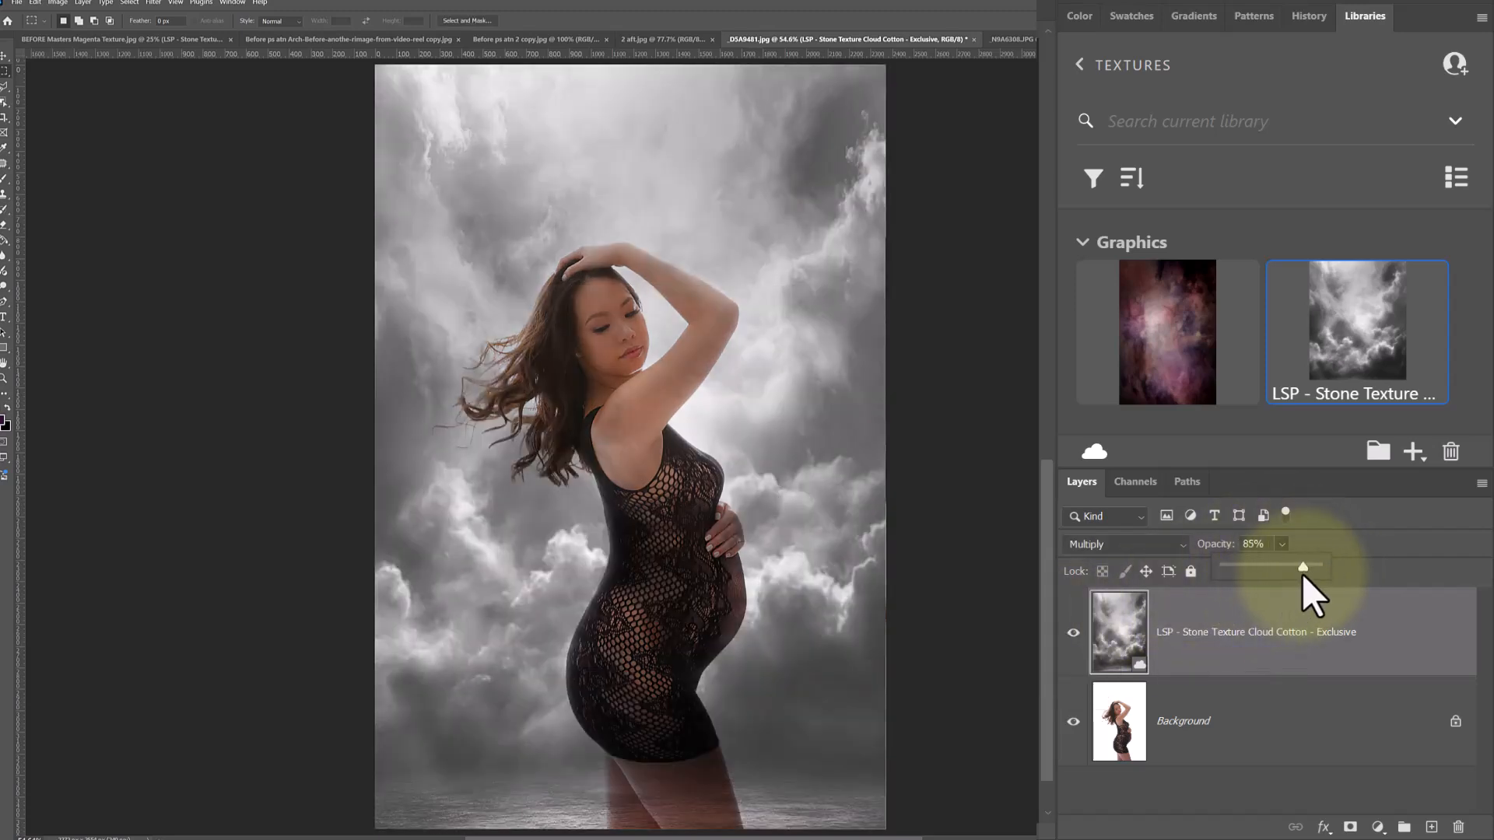
# Mask the pregnant woman out of the Cloud Cotton layer using an inverted subject selection made from the Background layer.
pyautogui.click(1129, 747)
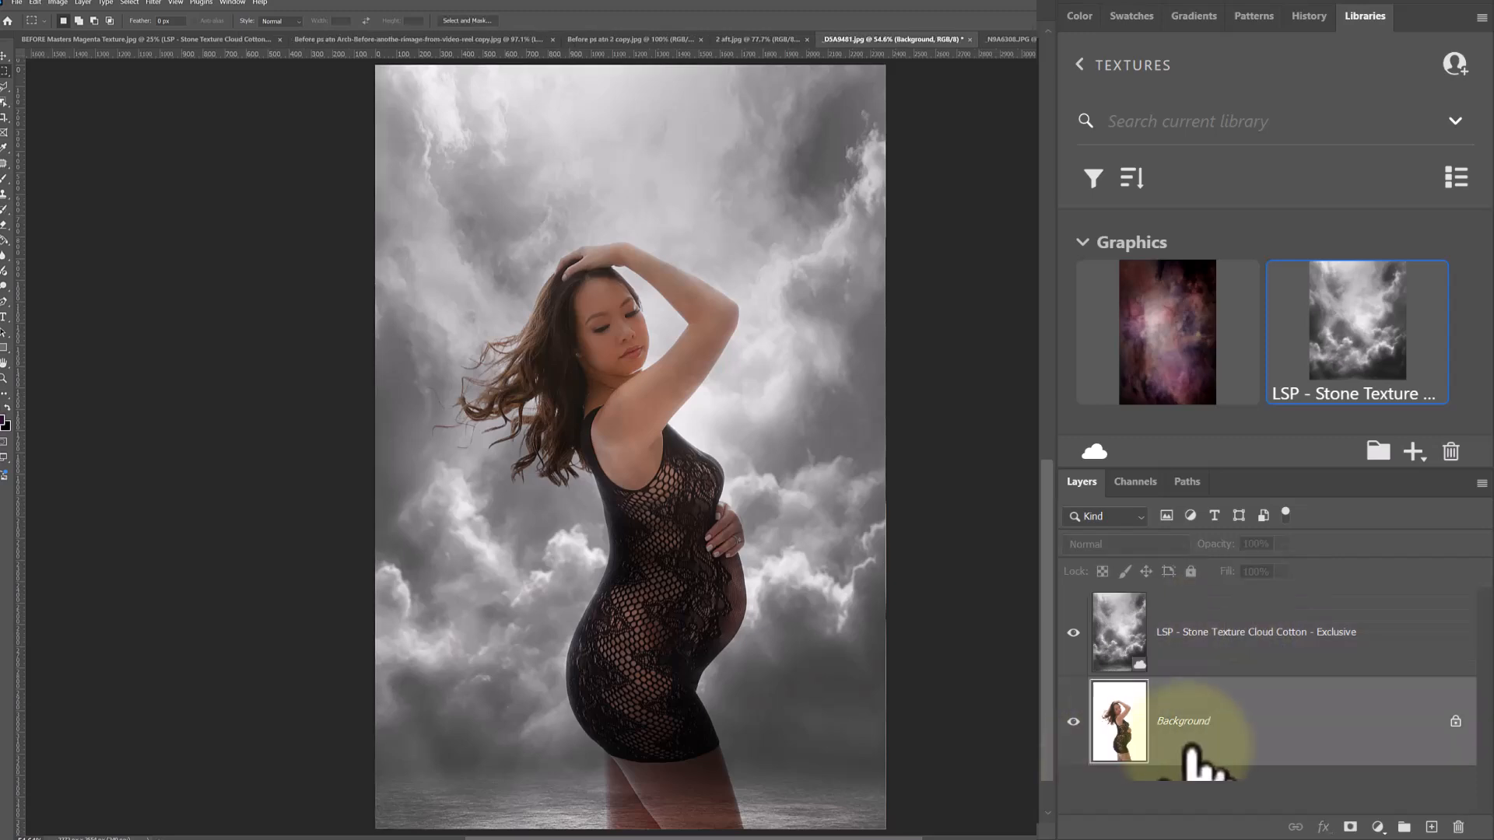
pyautogui.click(129, 2)
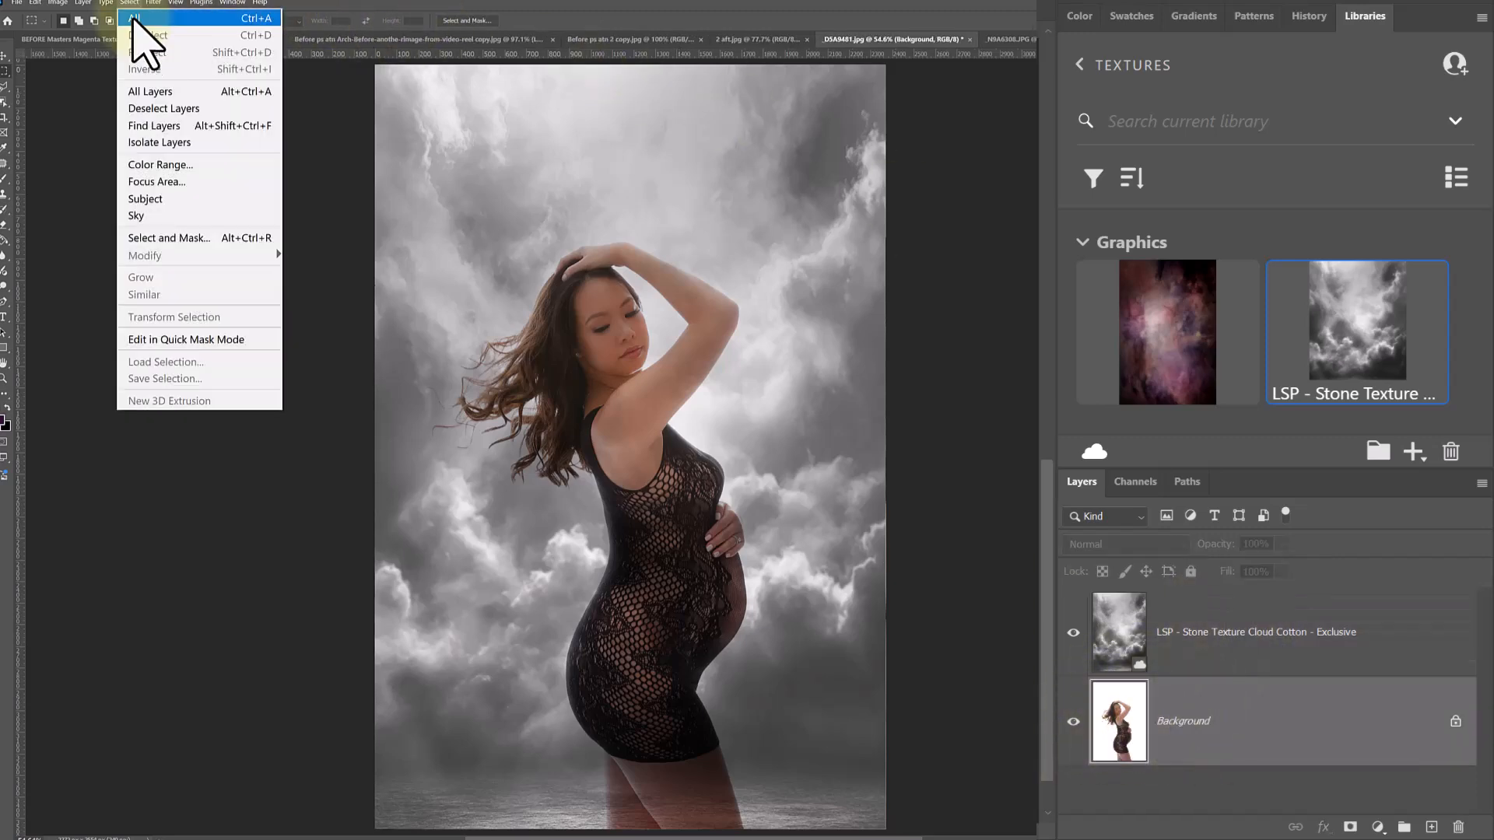
pyautogui.click(145, 200)
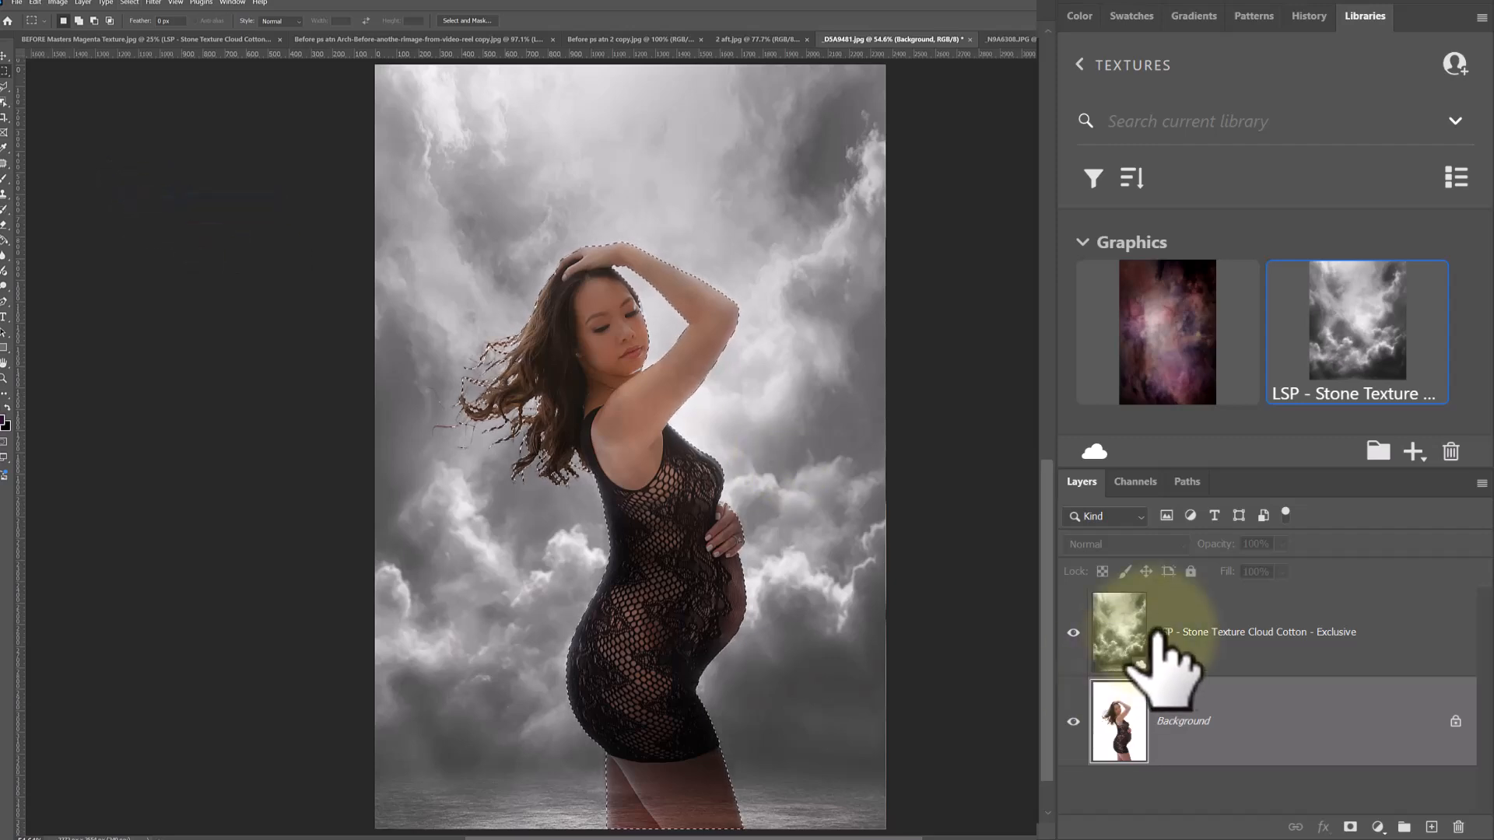
pyautogui.click(1268, 648)
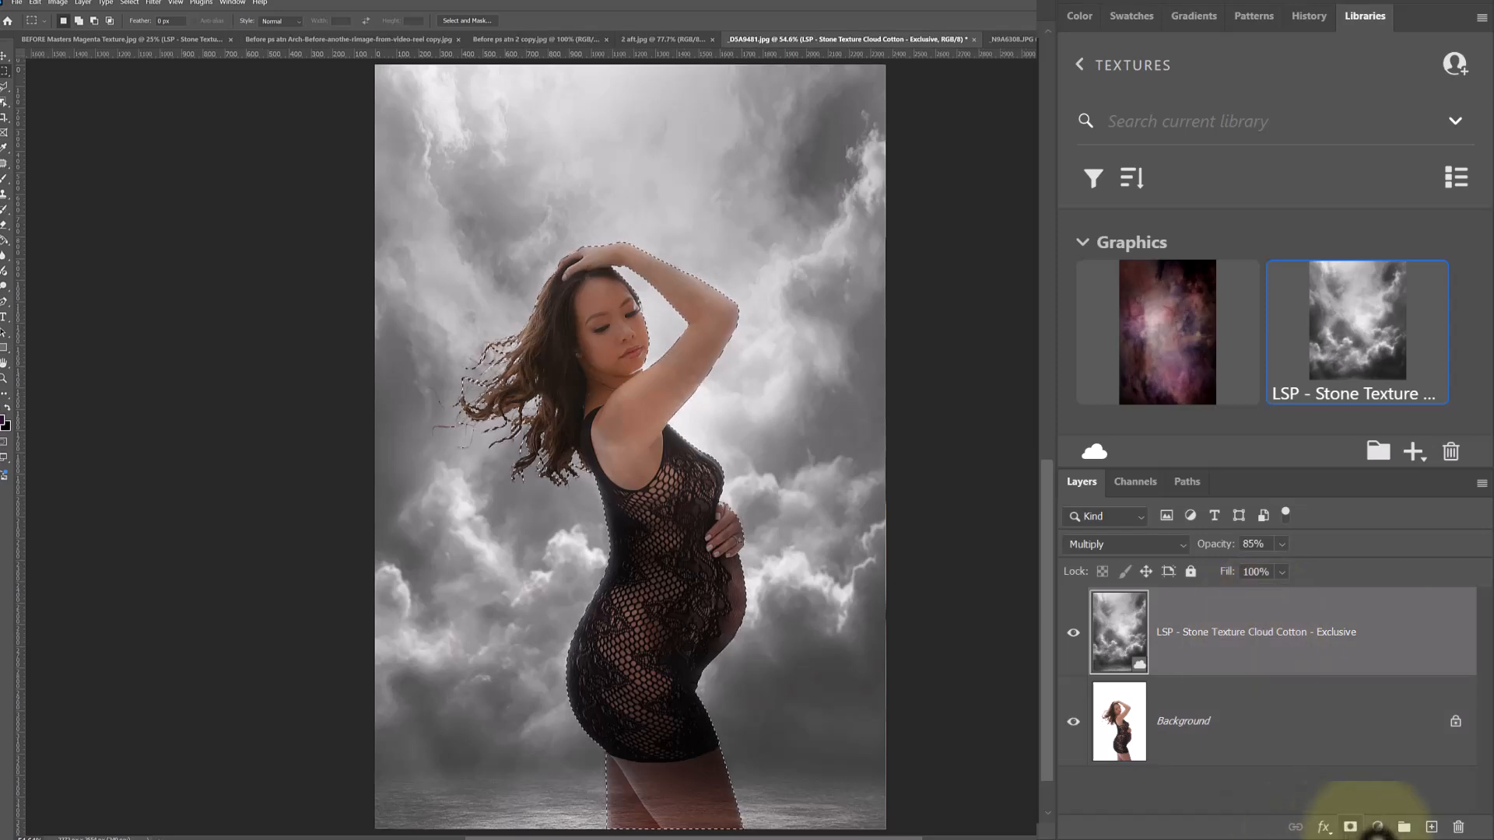
pyautogui.click(1350, 827)
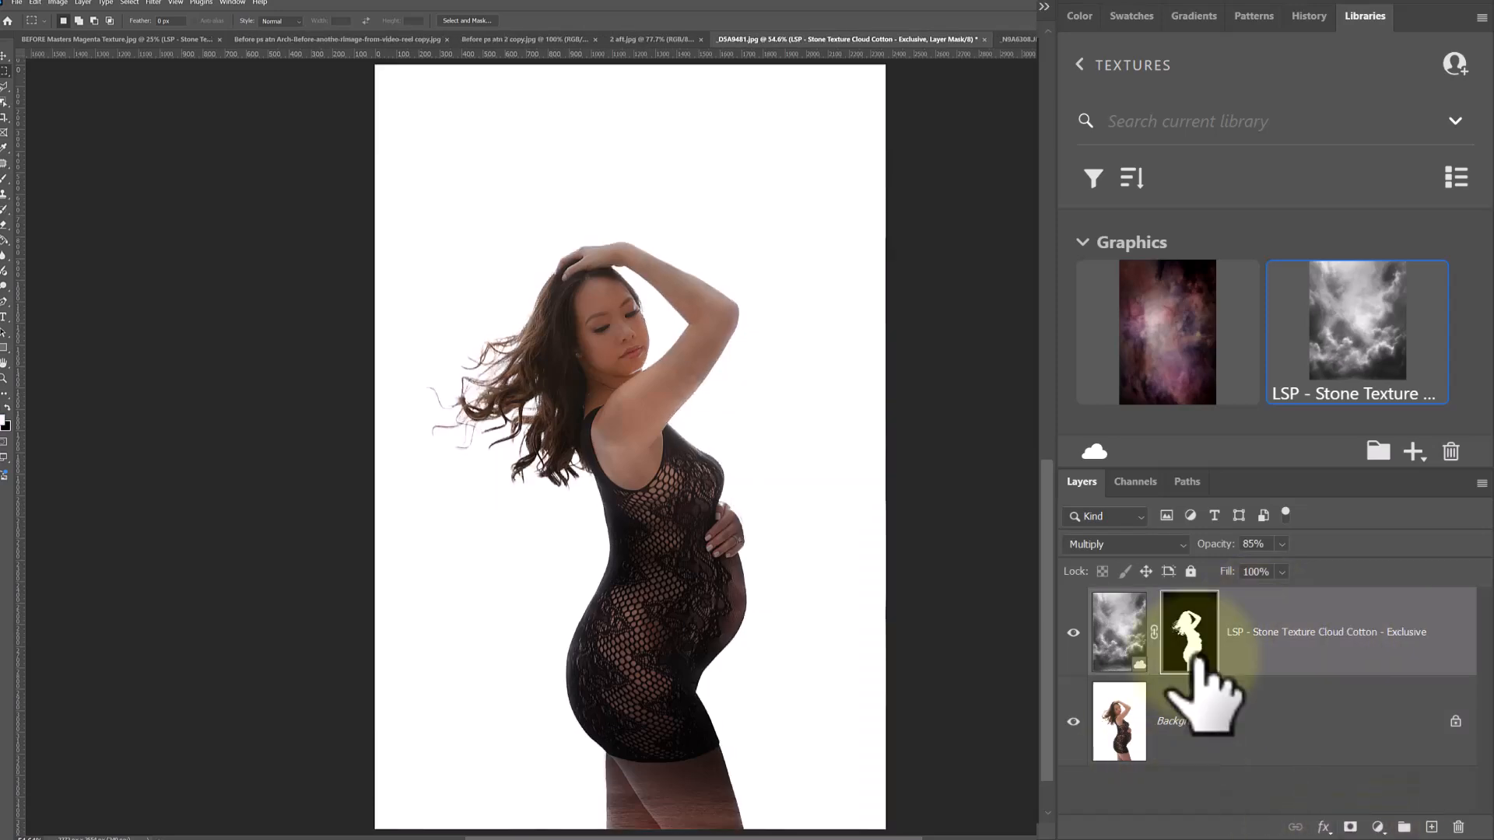
pyautogui.hotkey('ctrl', 'i')
# Brighten the Cloud Cotton texture with a Levels adjustment, setting input black to 9, midtones to 1.88 and white to 223.
pyautogui.click(1280, 545)
pyautogui.click(1282, 619)
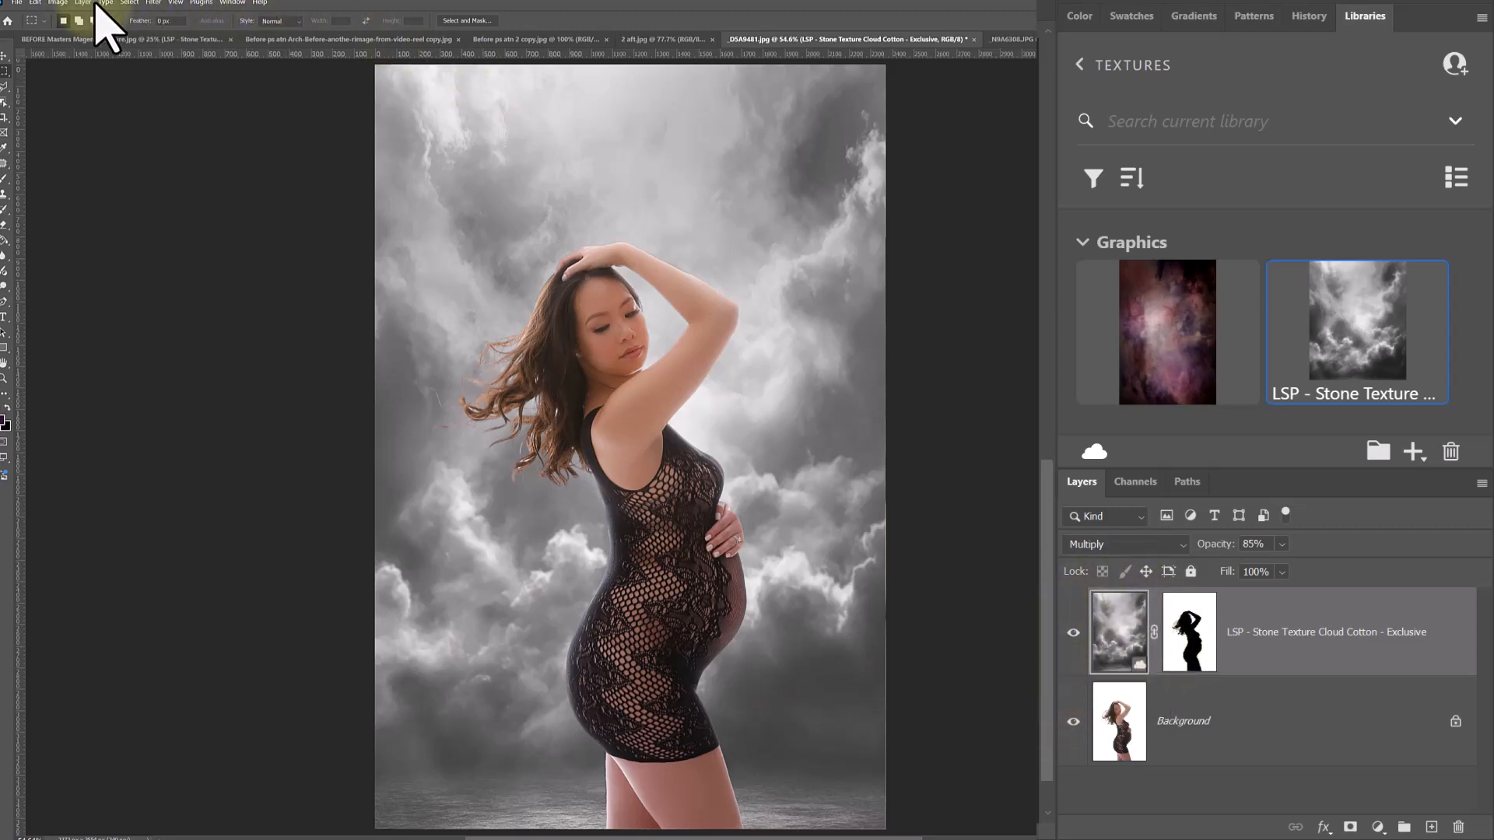
pyautogui.click(58, 3)
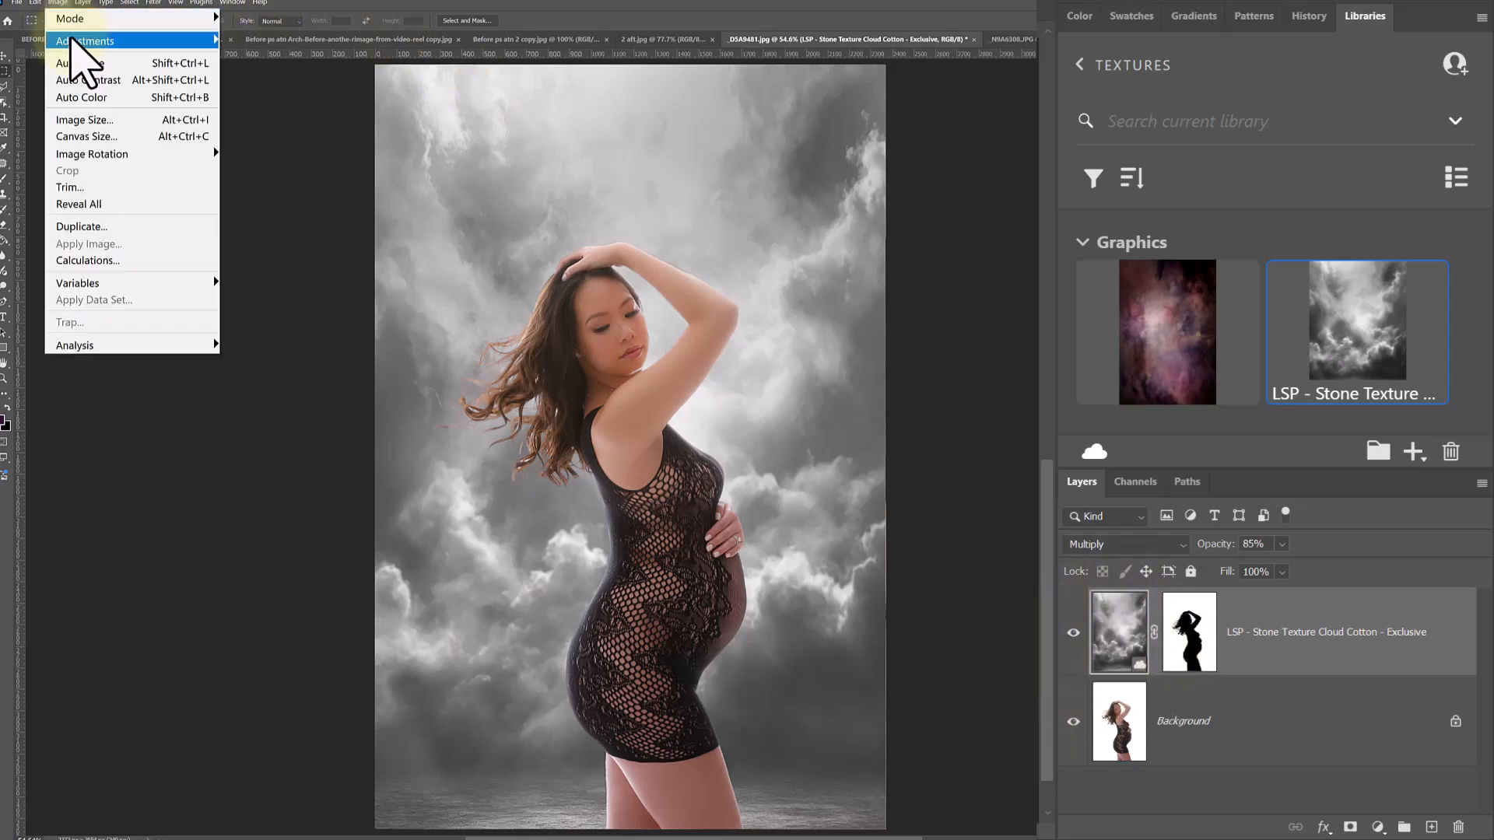
pyautogui.moveTo(72, 40)
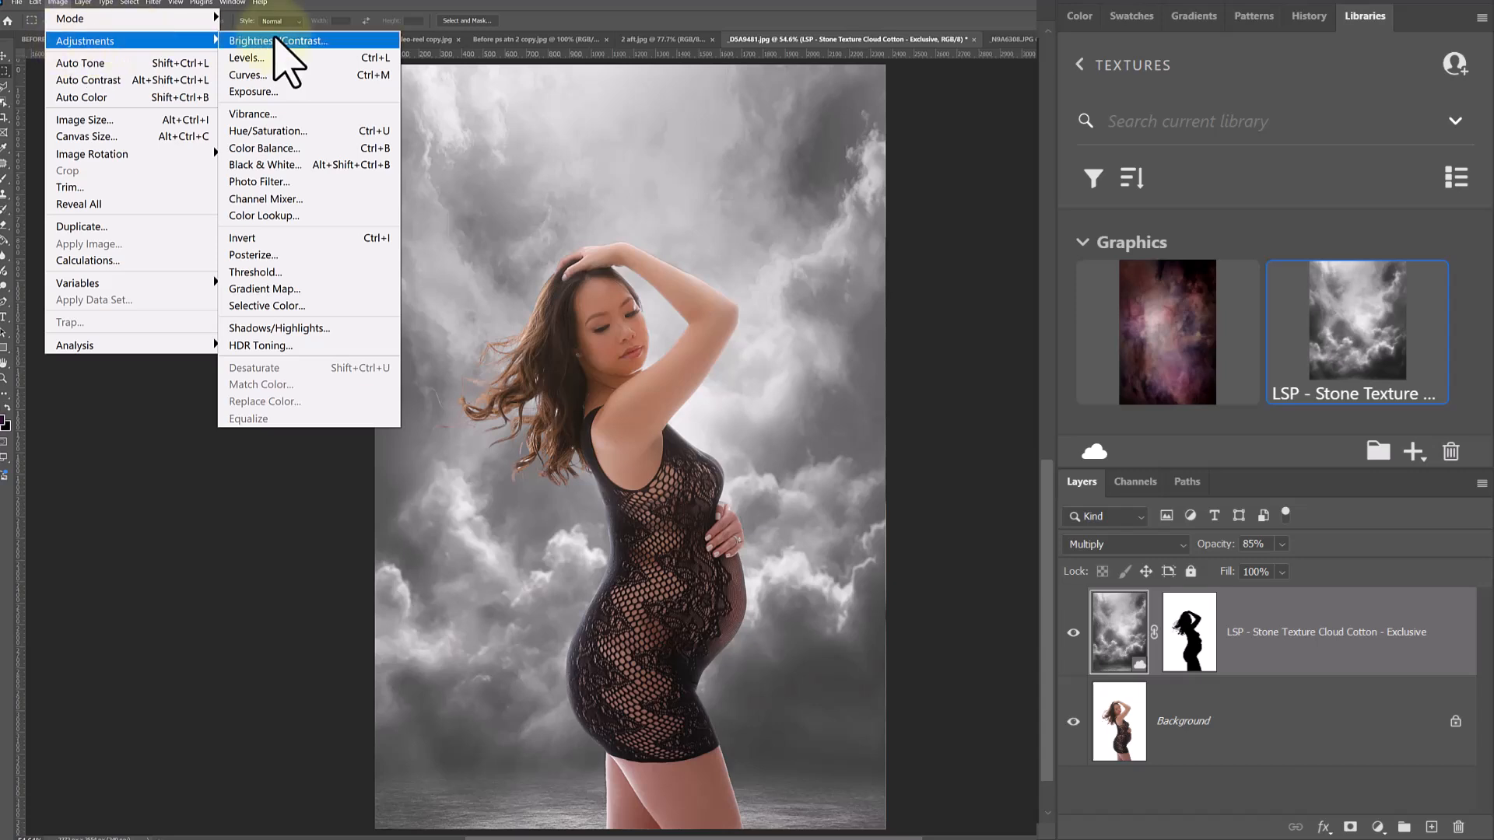
pyautogui.click(298, 56)
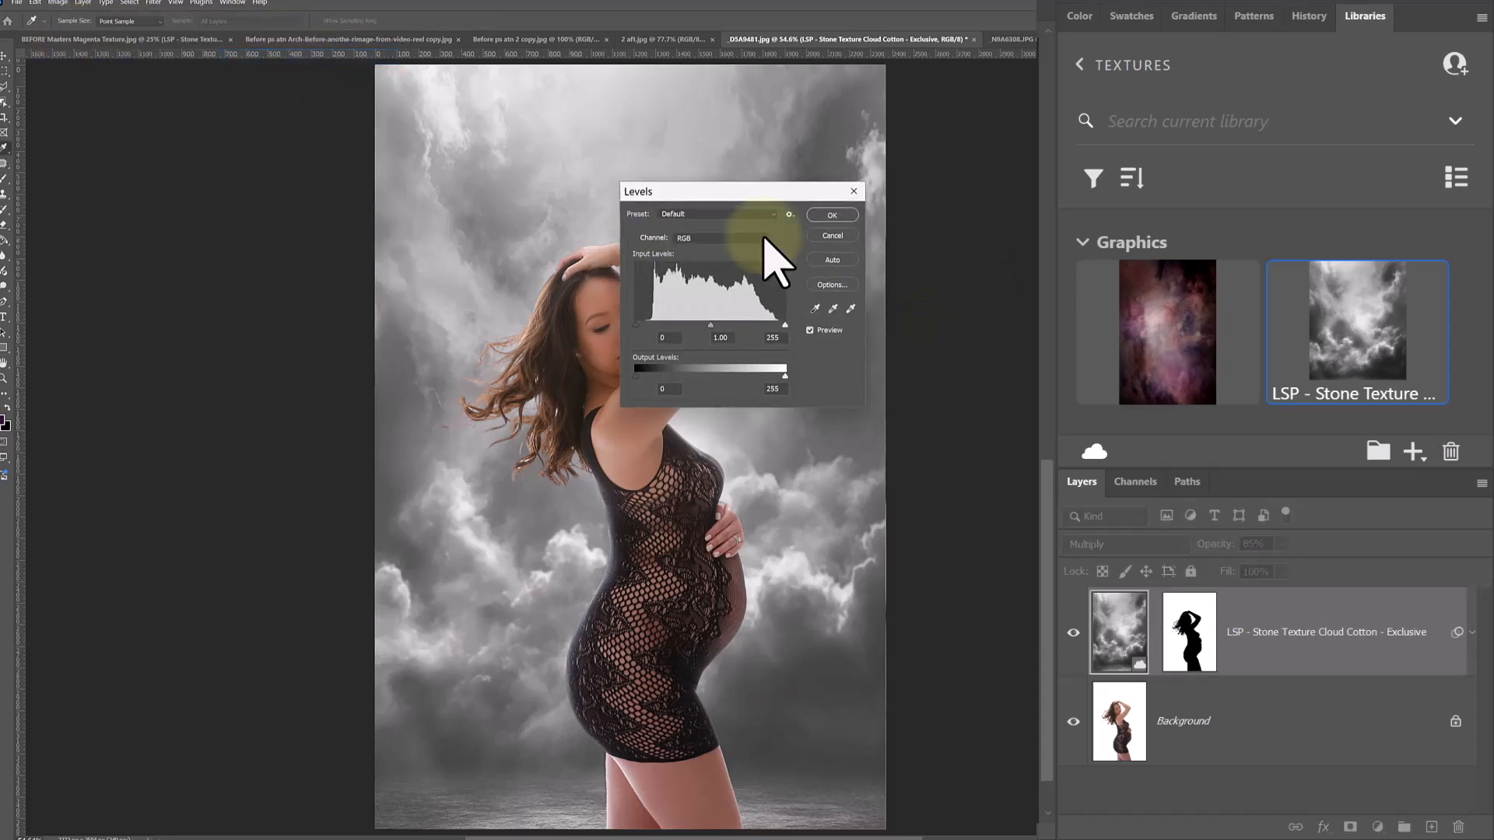
pyautogui.moveTo(684, 188); pyautogui.dragTo(876, 157)
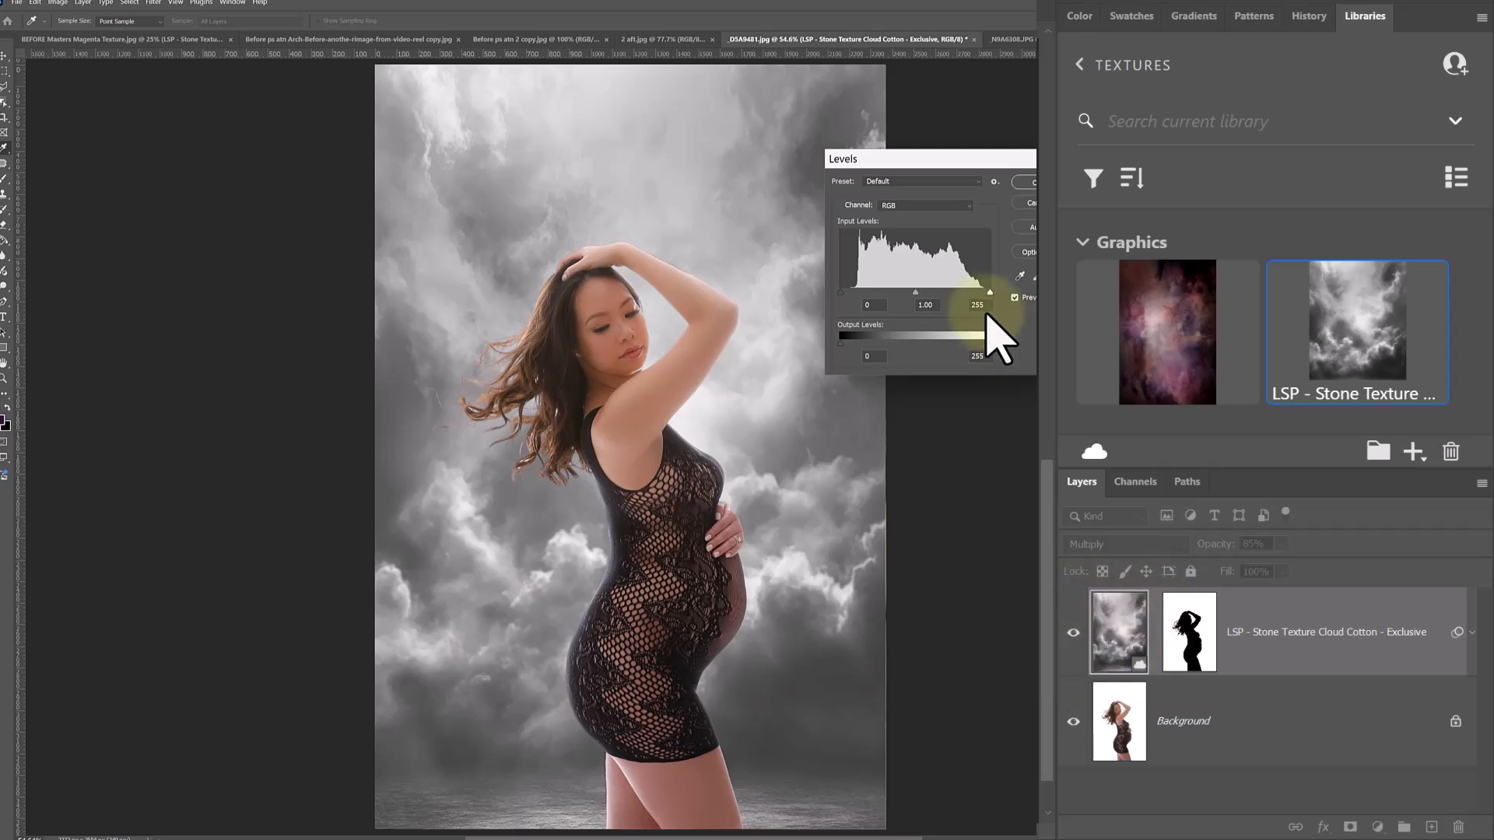
pyautogui.moveTo(869, 289)
pyautogui.mouseDown()
pyautogui.moveTo(987, 294)
pyautogui.moveTo(846, 294)
pyautogui.moveTo(879, 292)
pyautogui.mouseUp()
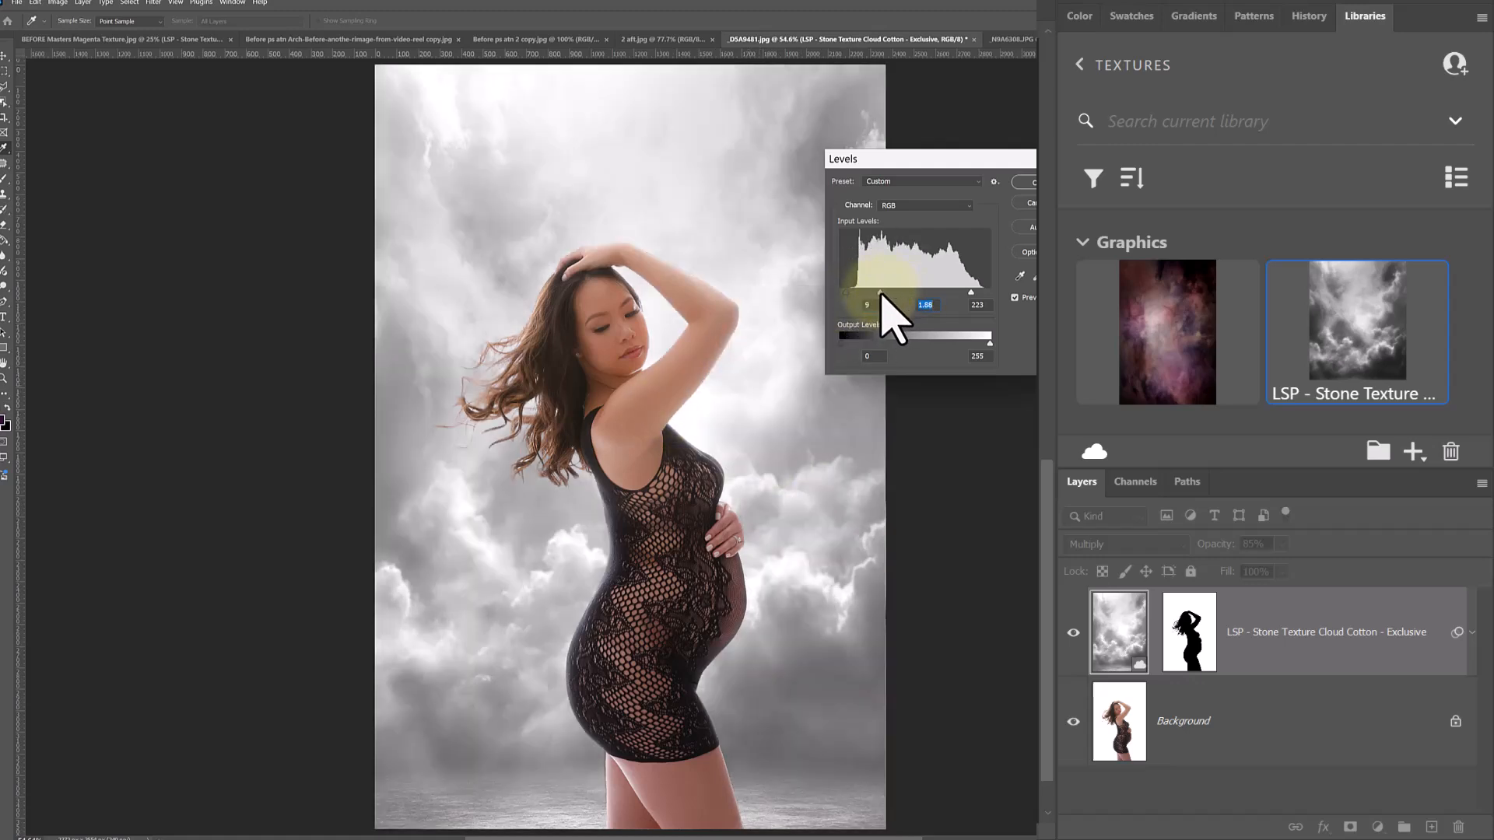
pyautogui.click(1024, 182)
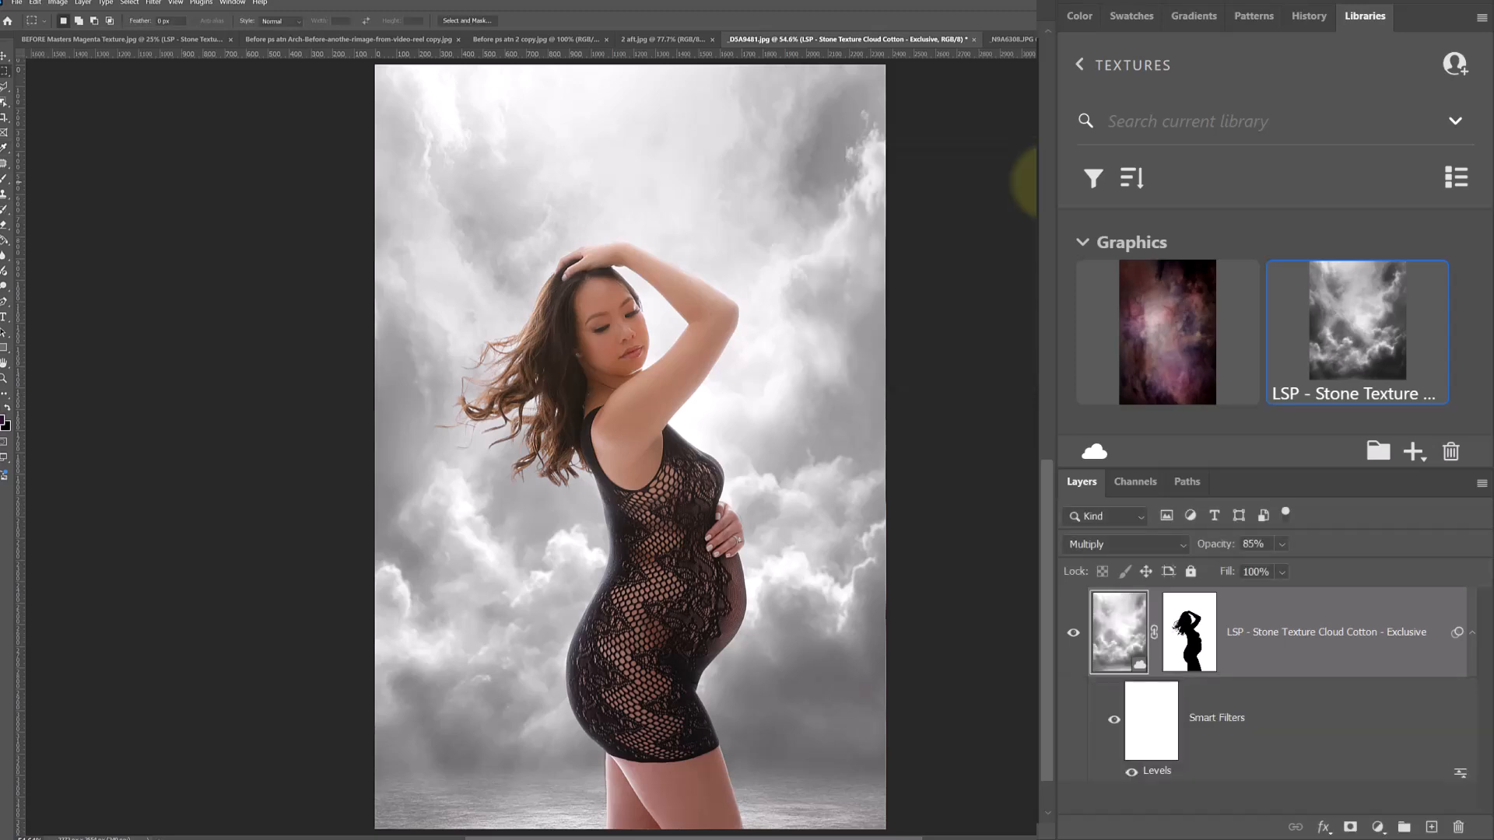
# Compare the maternity portrait with and without the brightened Cloud Cotton layer.
pyautogui.click(1073, 632)
pyautogui.click(1072, 632)
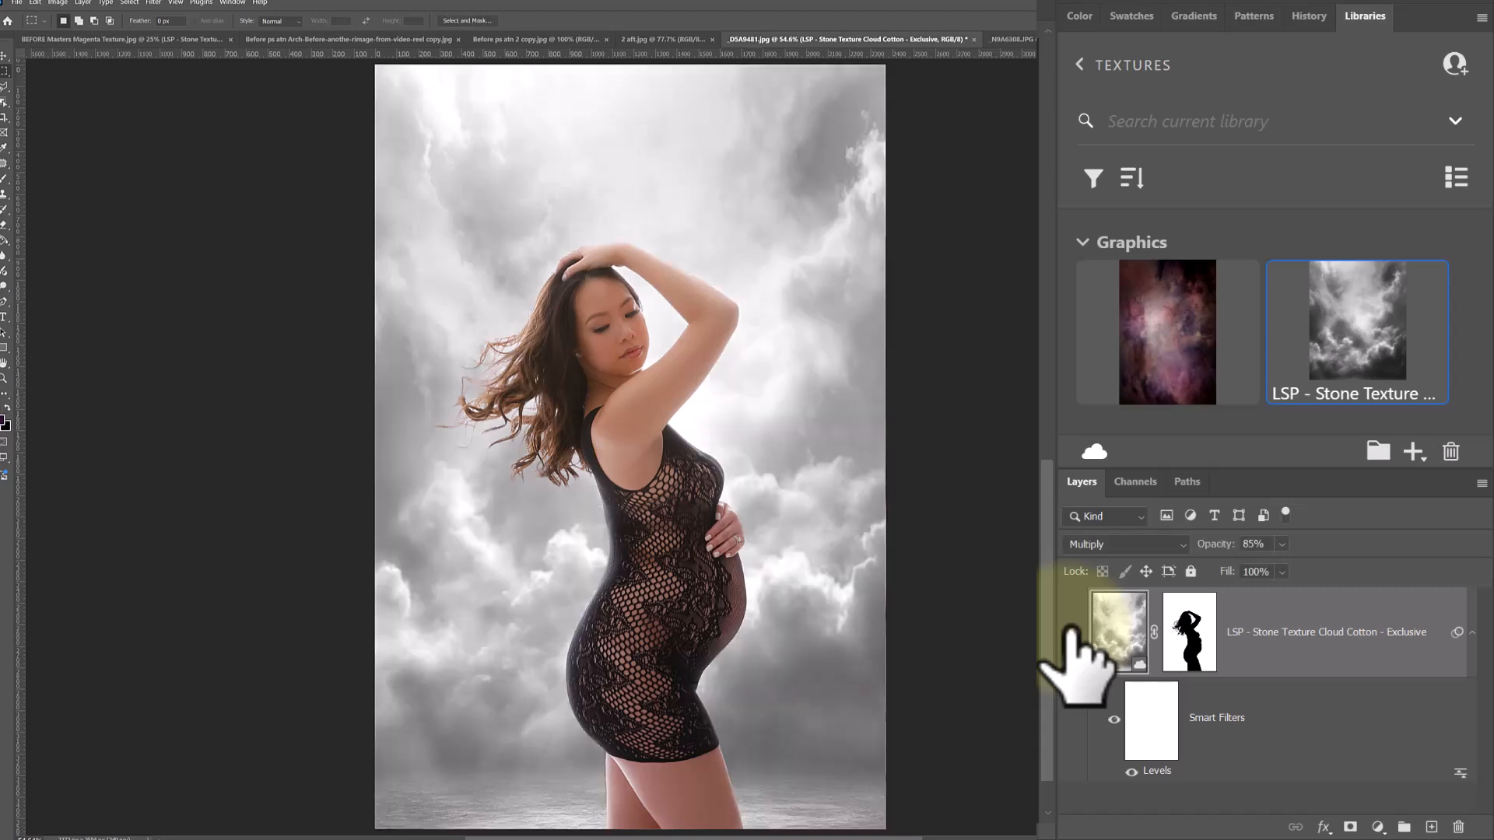
pyautogui.click(1072, 631)
pyautogui.click(1072, 632)
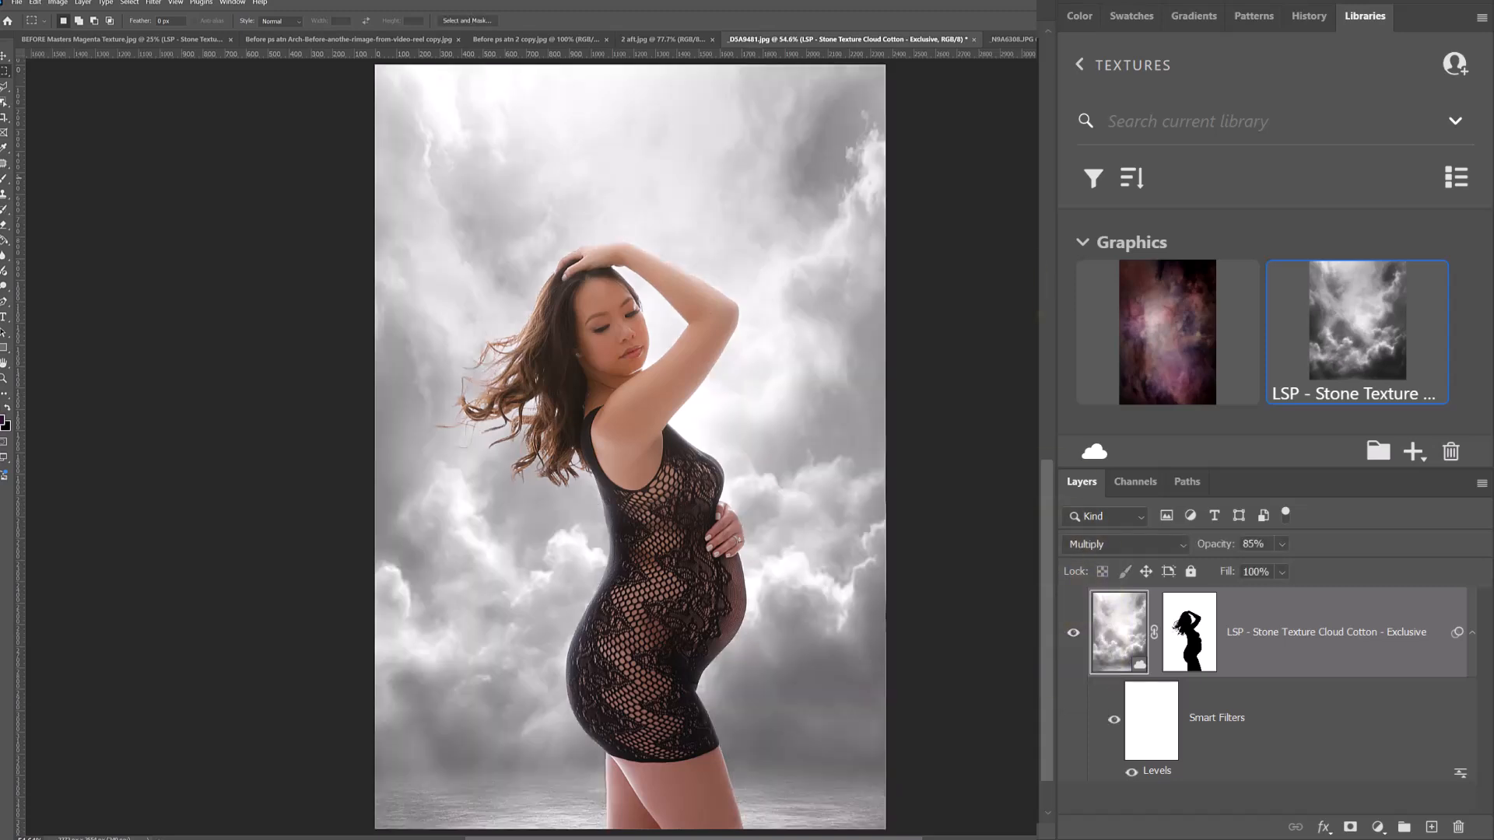
# Switch to the portrait of the woman in red lace and place the Masters Magenta texture over it, scaled to cover the canvas.
pyautogui.click(1025, 39)
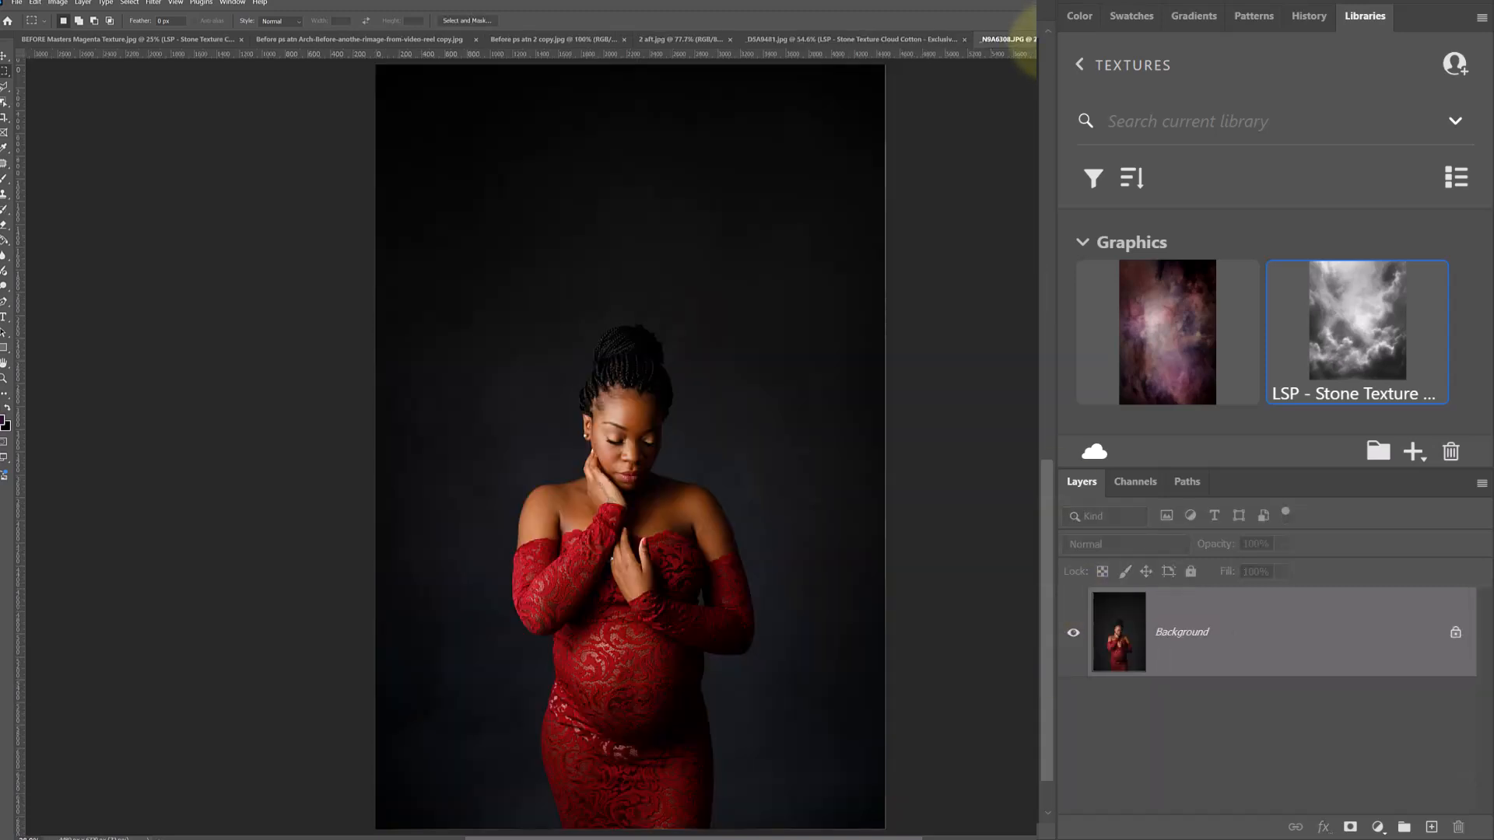
pyautogui.click(907, 39)
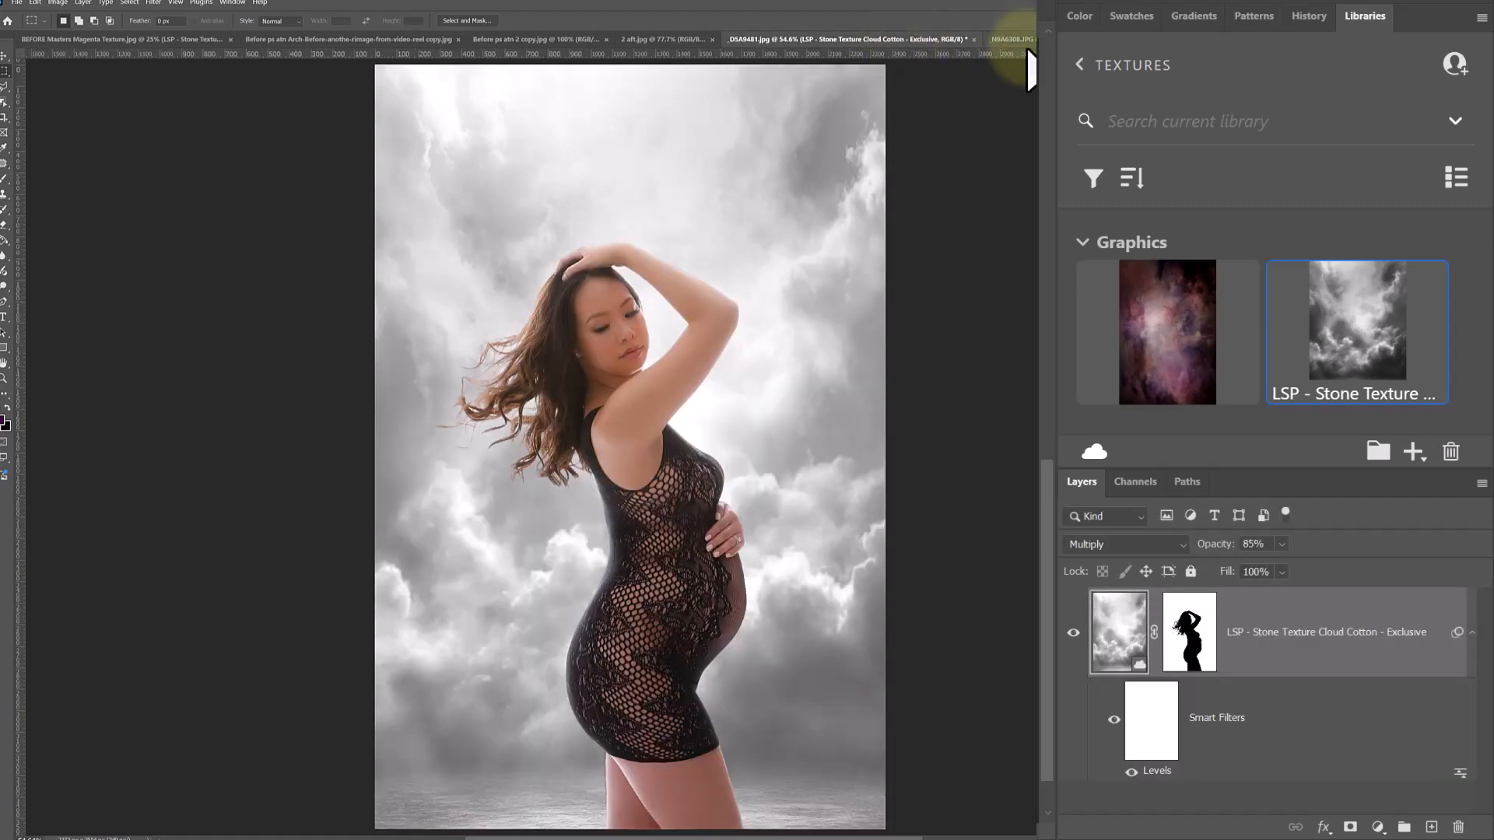
pyautogui.click(1012, 39)
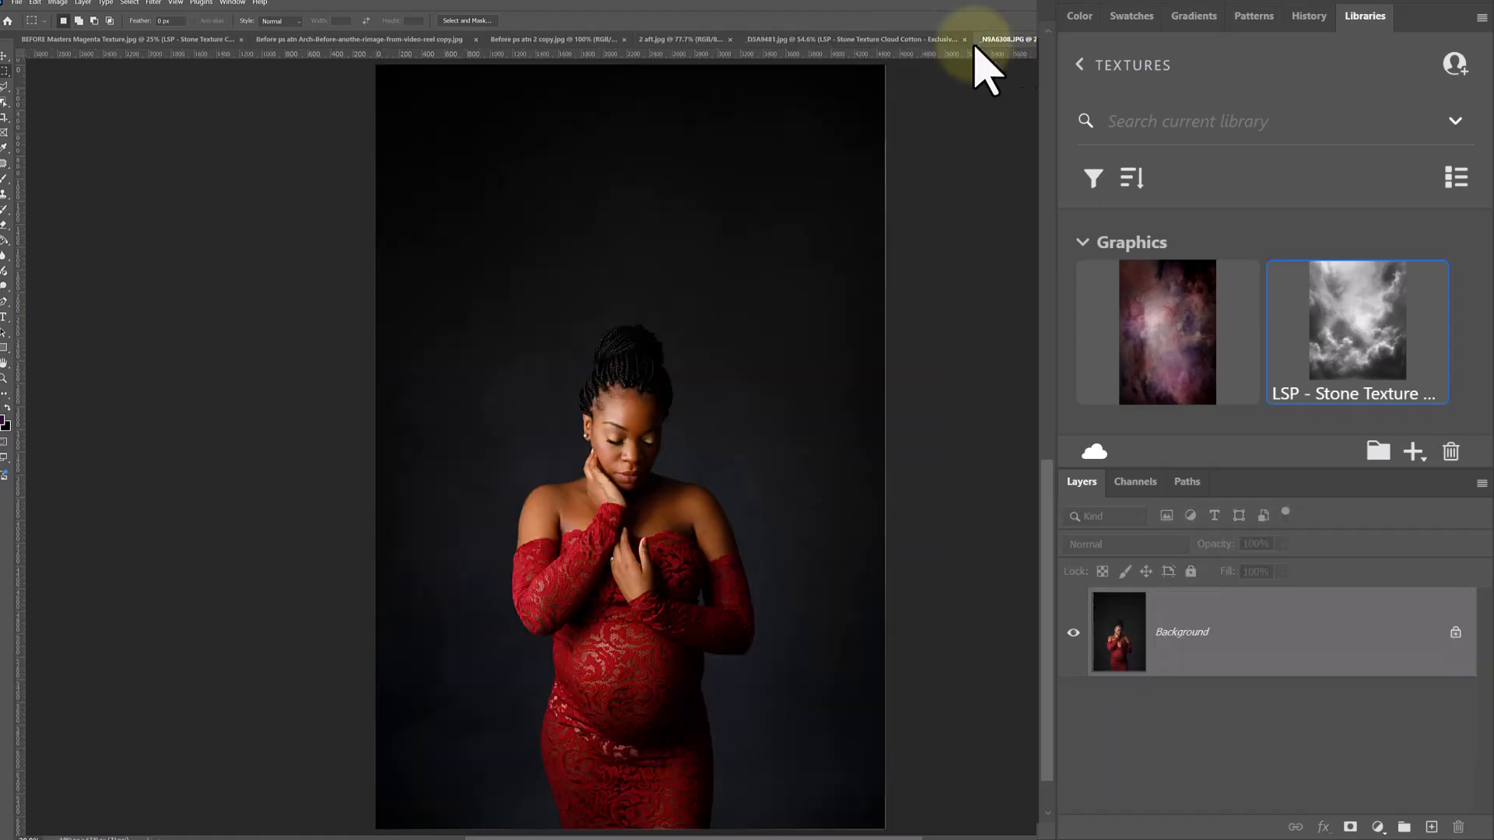
pyautogui.hotkey('alt', 'Tab')
pyautogui.moveTo(424, 428); pyautogui.dragTo(670, 249)
pyautogui.moveTo(617, 502); pyautogui.dragTo(417, 333)
pyautogui.moveTo(484, 289); pyautogui.dragTo(814, 517)
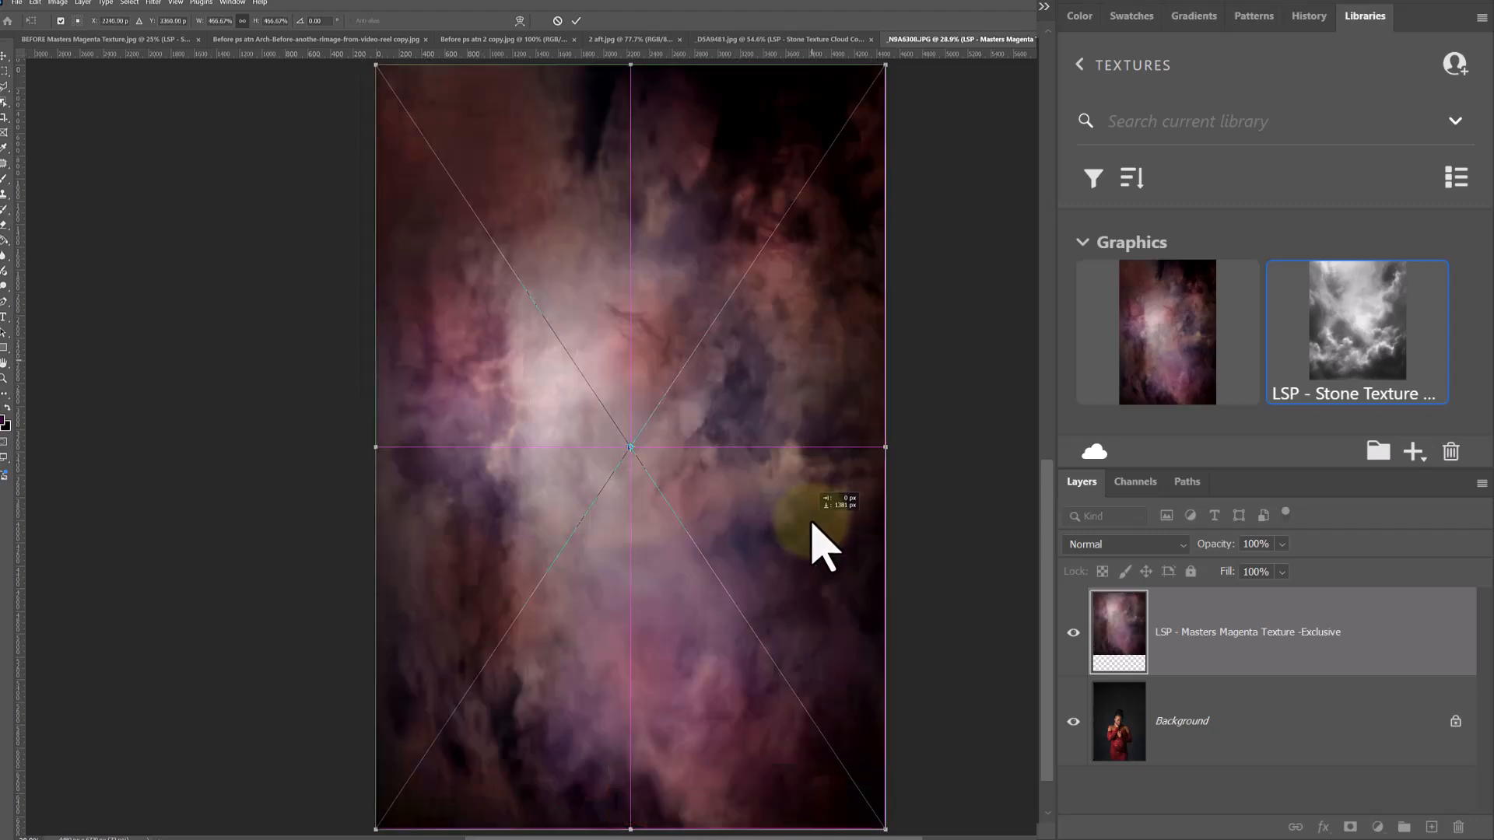
pyautogui.doubleClick(764, 429)
# Set the Masters Magenta layer to Screen blending and add a layer mask to it.
pyautogui.click(1090, 544)
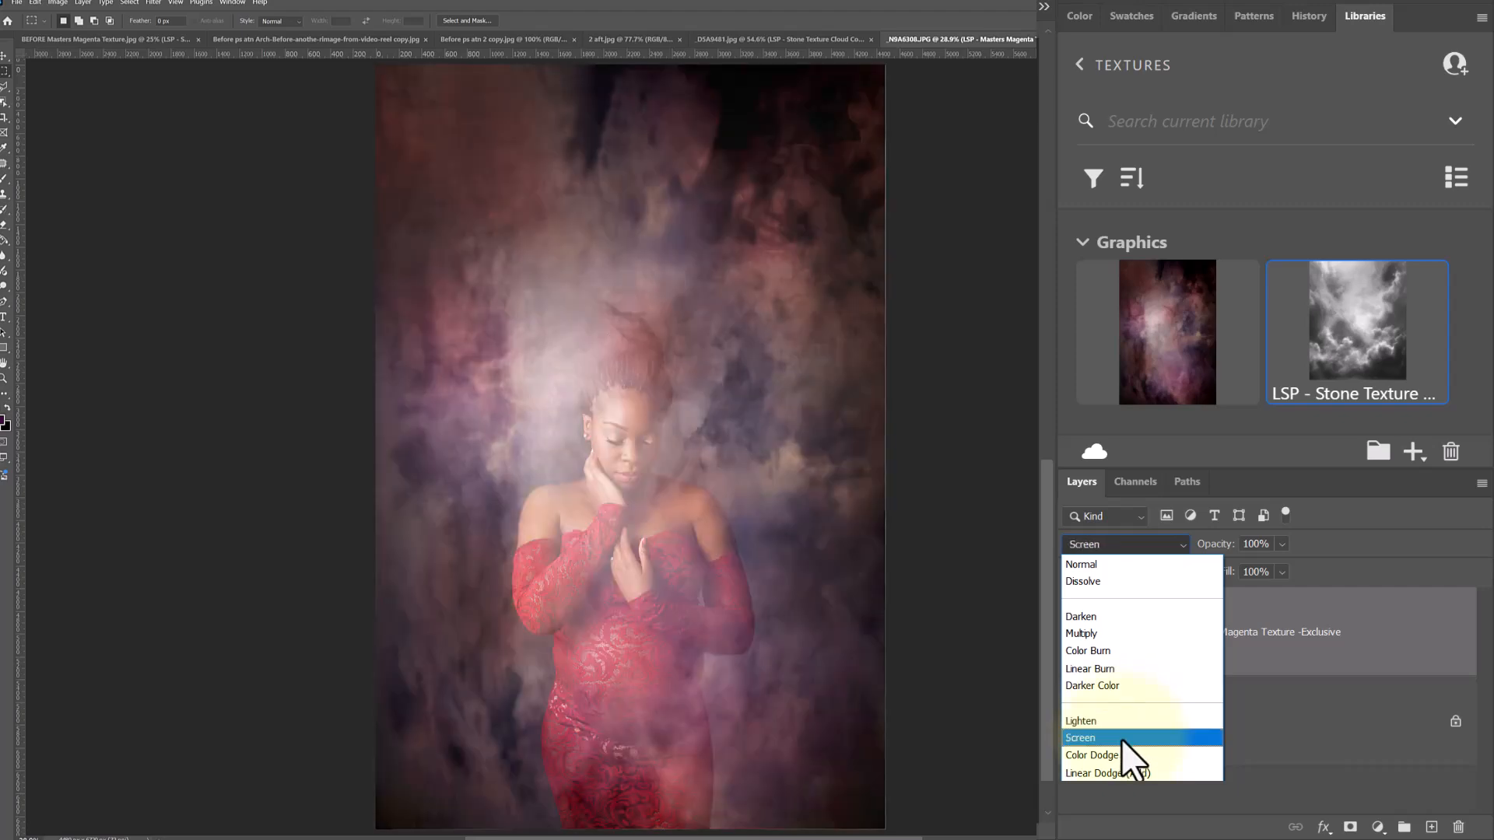
pyautogui.click(1122, 739)
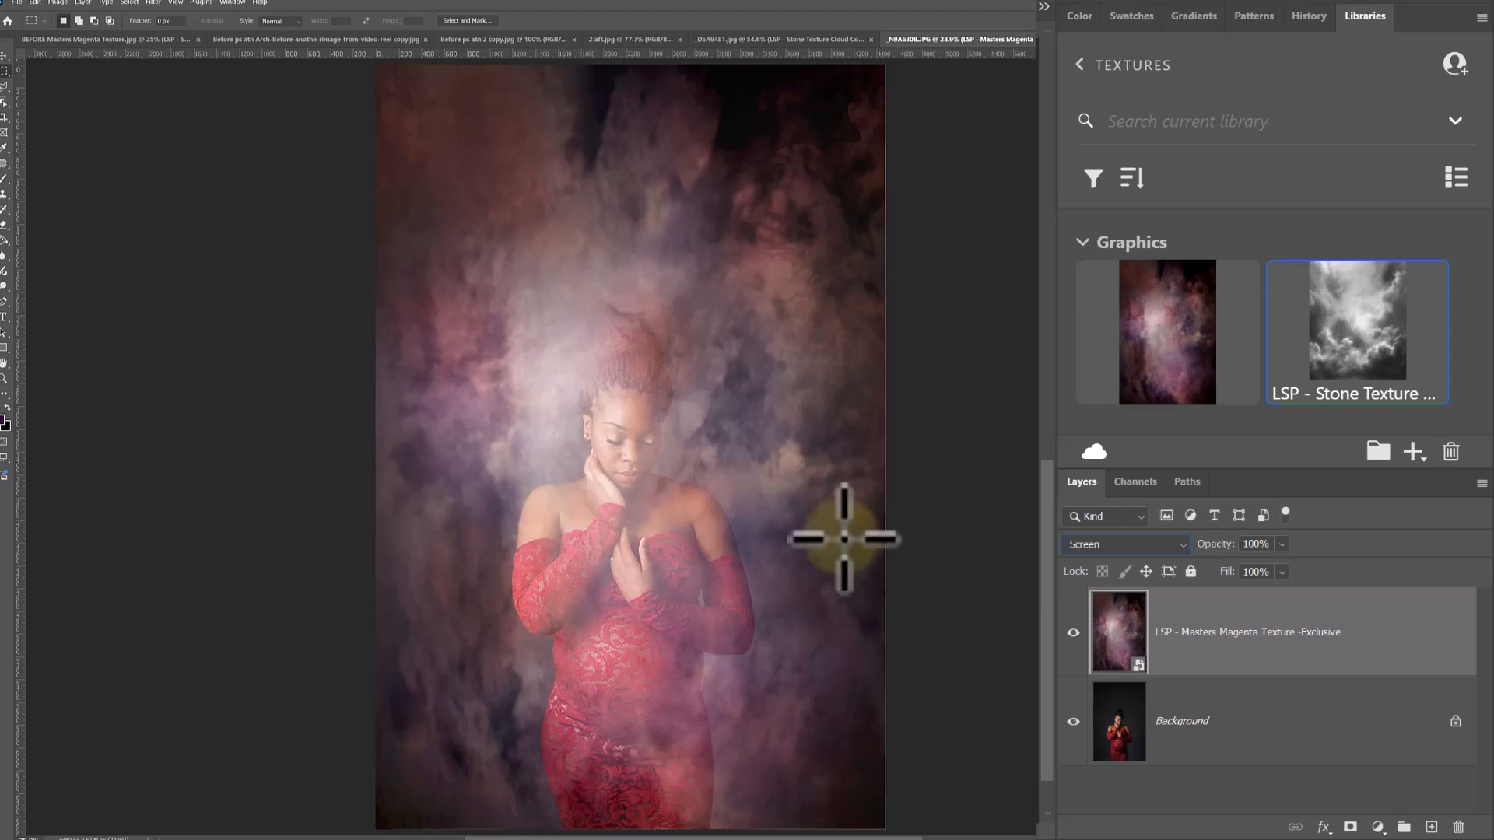
pyautogui.click(1167, 724)
pyautogui.click(130, 2)
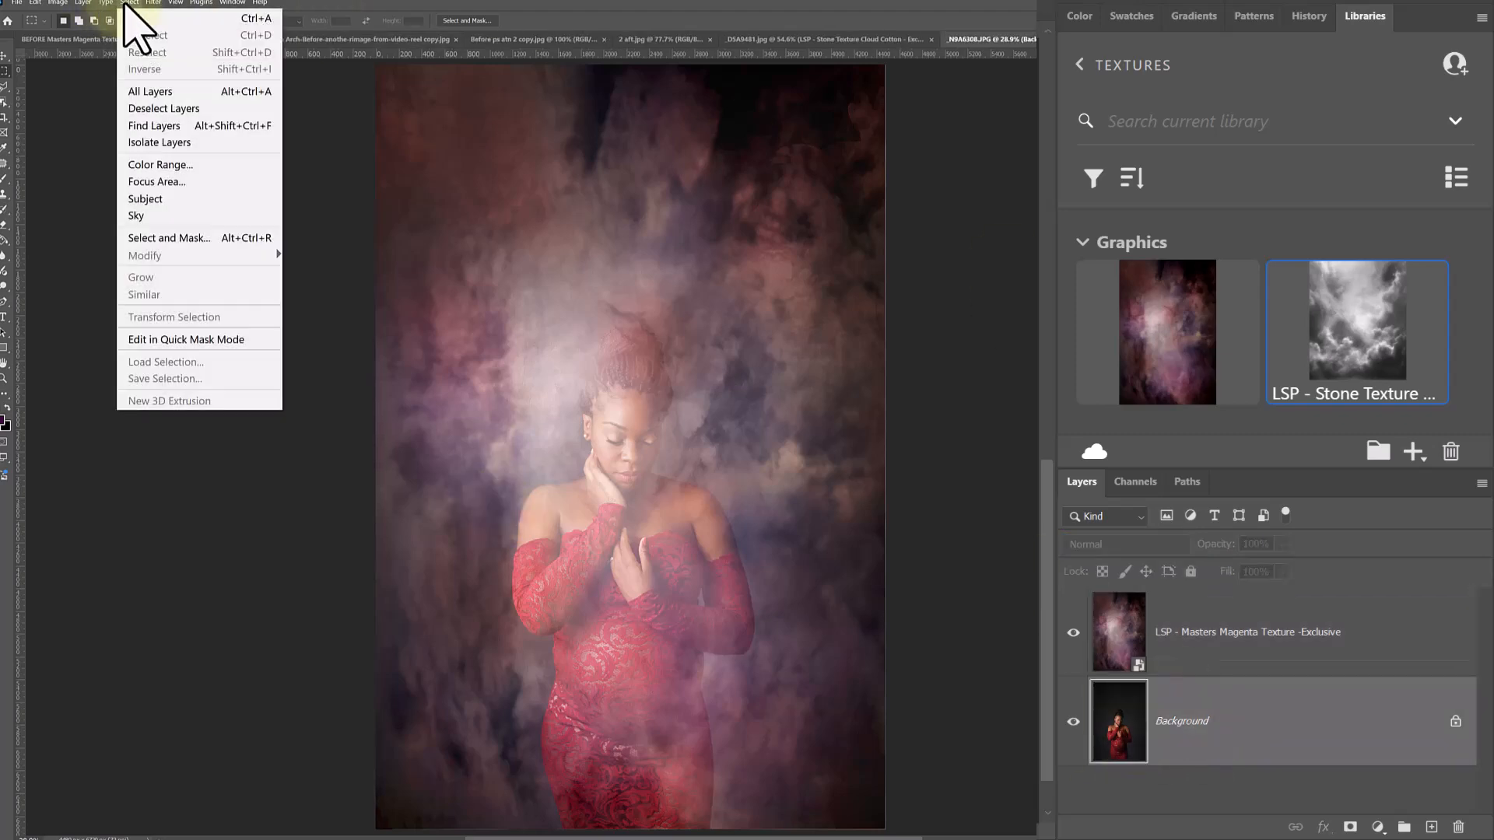
pyautogui.click(884, 690)
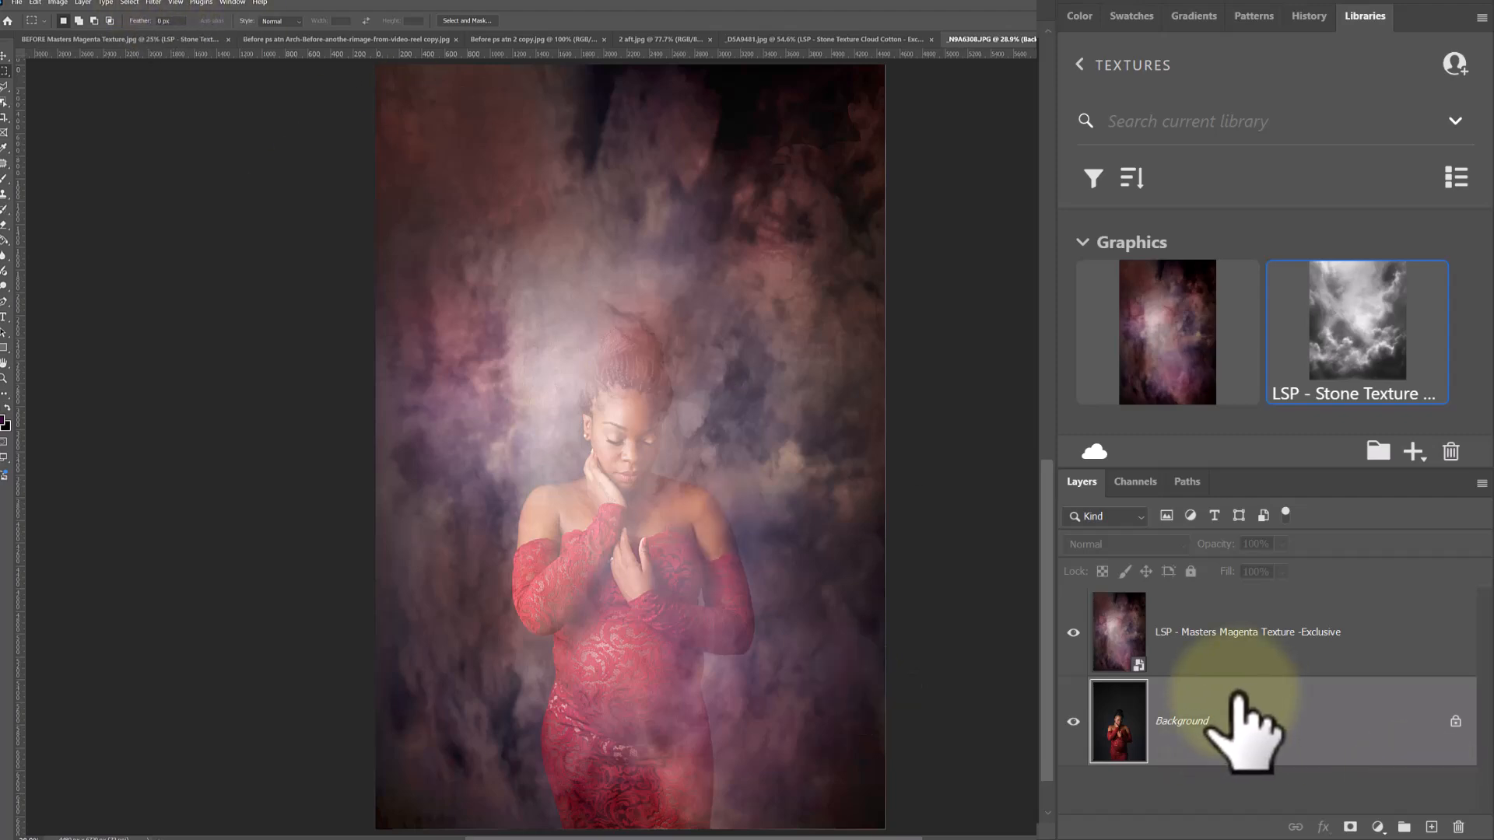
pyautogui.click(1238, 638)
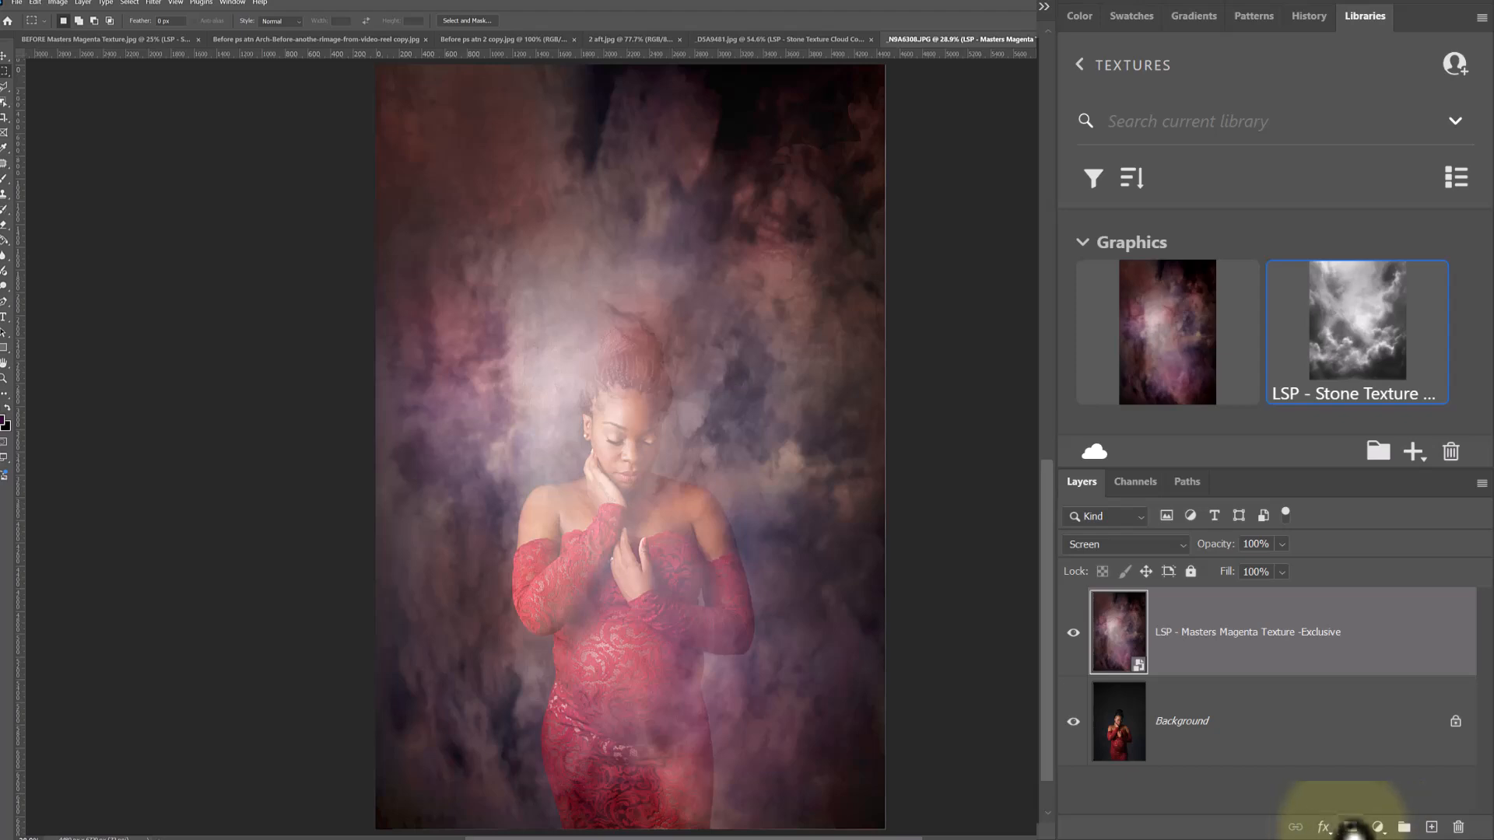
pyautogui.click(1350, 827)
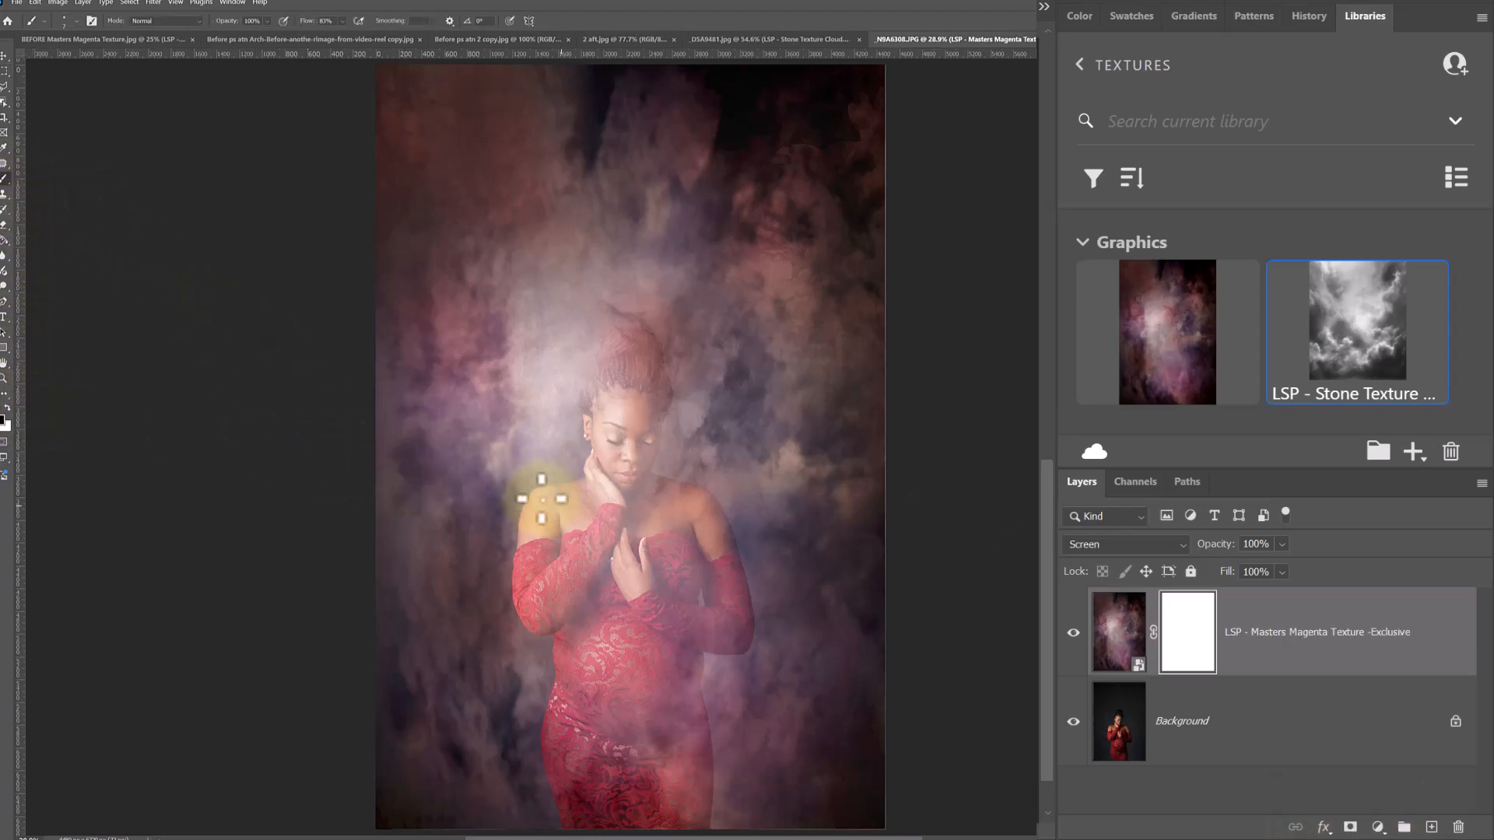
# Try painting the woman out of the Masters Magenta layer mask by hand with a larger black brush, and undo the strokes.
pyautogui.rightClick(593, 530)
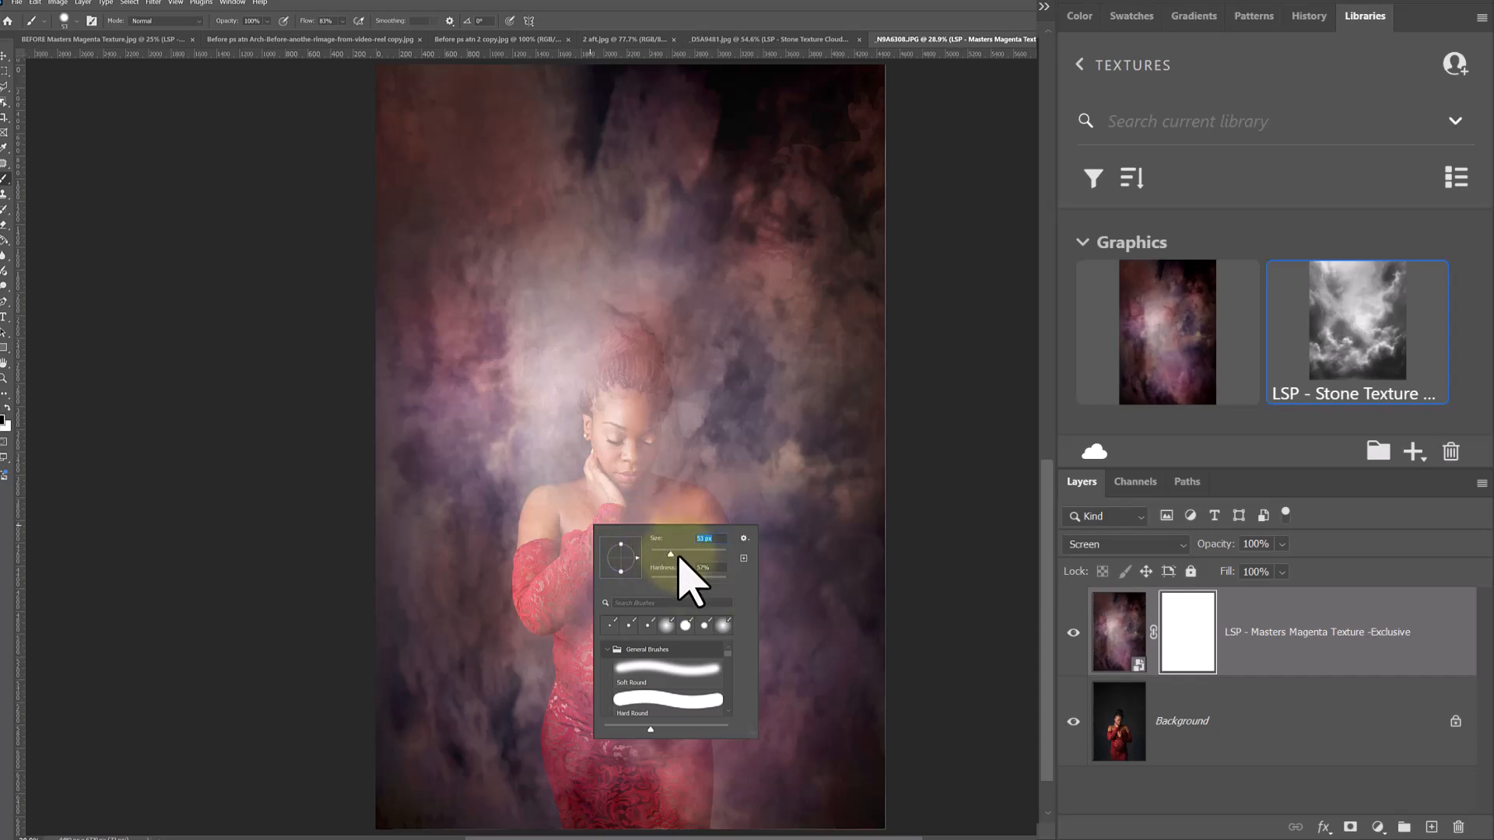
pyautogui.moveTo(677, 555); pyautogui.dragTo(685, 554)
pyautogui.click(621, 458)
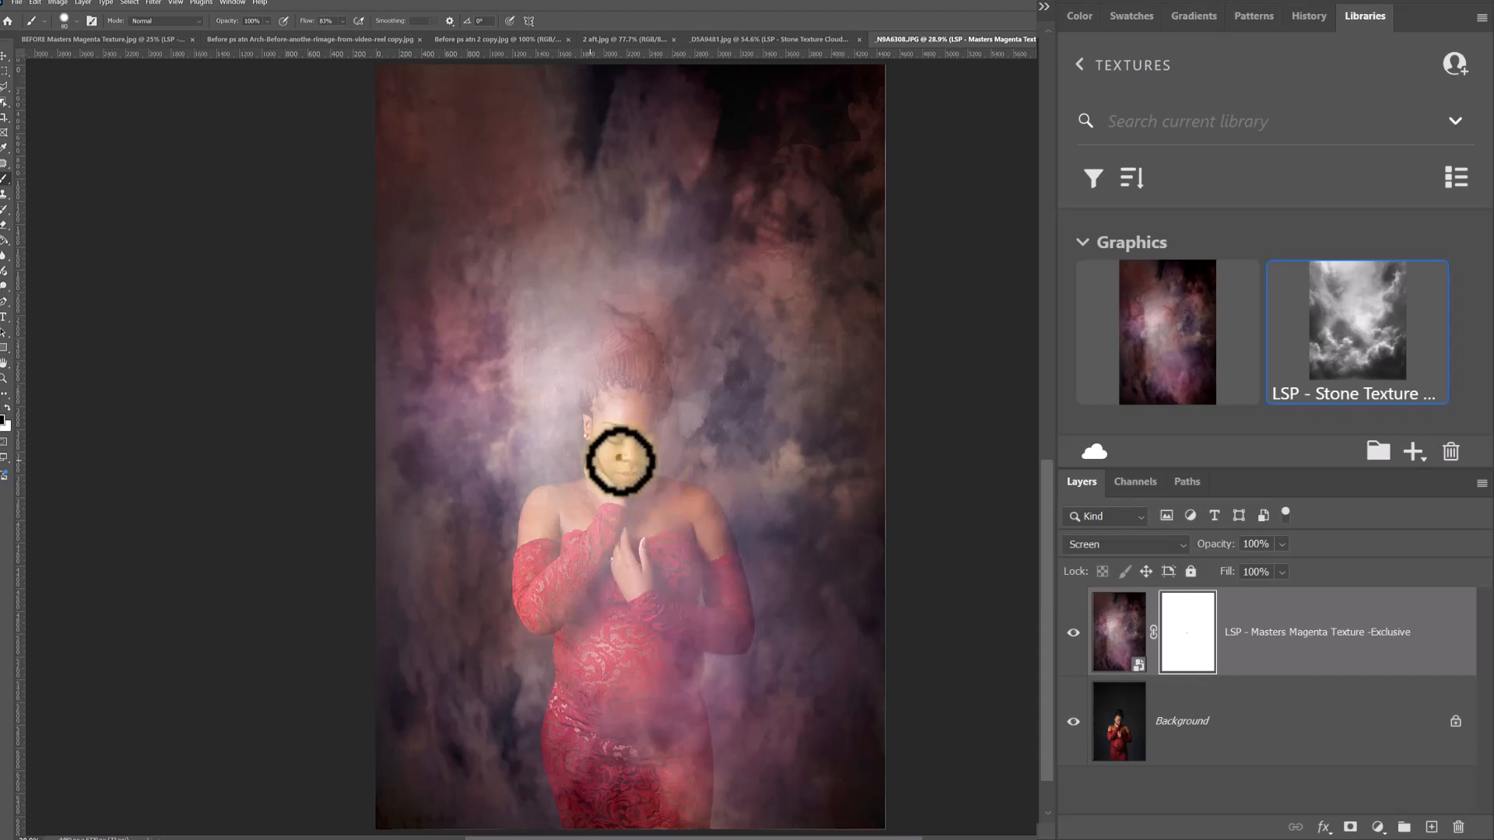
pyautogui.press(']')
pyautogui.press(']')
pyautogui.click(620, 460)
pyautogui.moveTo(625, 459)
pyautogui.mouseDown()
pyautogui.moveTo(610, 418)
pyautogui.moveTo(632, 380)
pyautogui.moveTo(629, 462)
pyautogui.moveTo(643, 493)
pyautogui.moveTo(698, 517)
pyautogui.moveTo(721, 620)
pyautogui.moveTo(688, 614)
pyautogui.moveTo(666, 649)
pyautogui.moveTo(680, 823)
pyautogui.moveTo(628, 839)
pyautogui.moveTo(597, 833)
pyautogui.moveTo(576, 735)
pyautogui.moveTo(597, 690)
pyautogui.moveTo(579, 587)
pyautogui.moveTo(546, 602)
pyautogui.moveTo(544, 588)
pyautogui.moveTo(549, 515)
pyautogui.moveTo(606, 505)
pyautogui.moveTo(641, 426)
pyautogui.moveTo(625, 367)
pyautogui.moveTo(600, 467)
pyautogui.mouseUp()
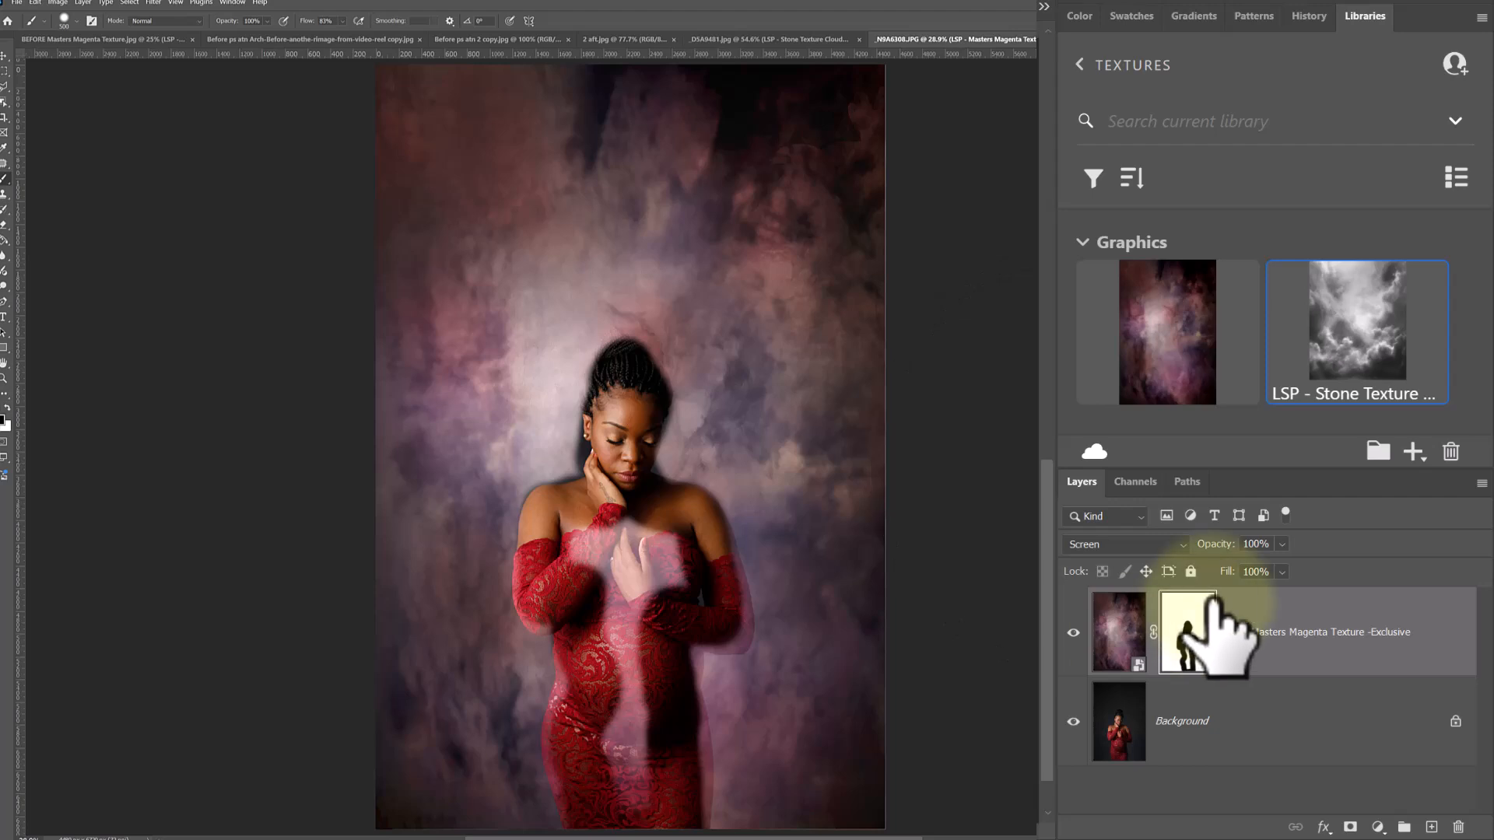
pyautogui.hotkey('ctrl', 'z')
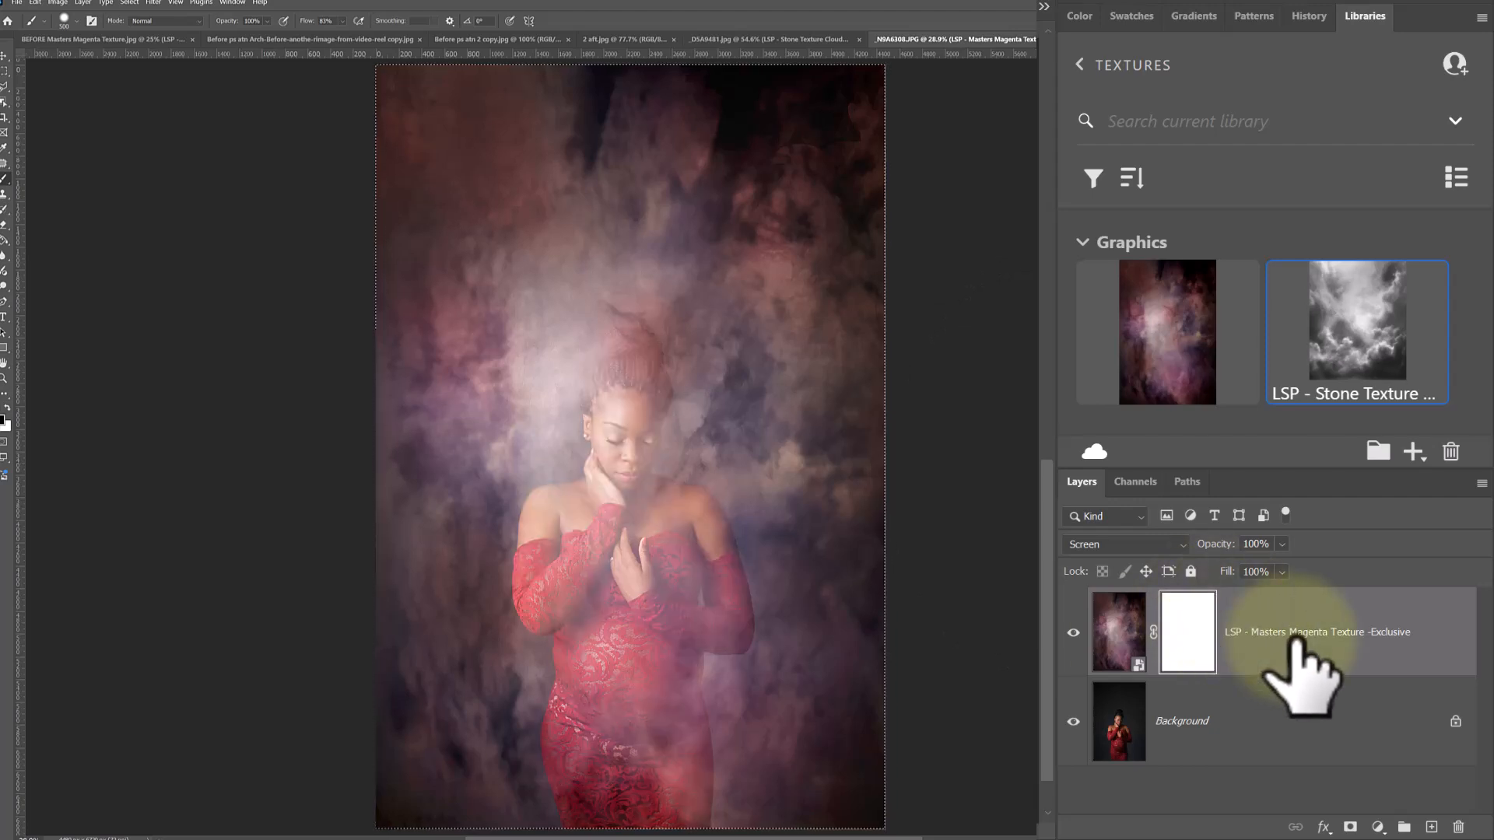
# Mask the woman in red out of the Masters Magenta layer using an inverted subject selection made from the Background layer.
pyautogui.click(1253, 747)
pyautogui.click(129, 4)
pyautogui.click(160, 199)
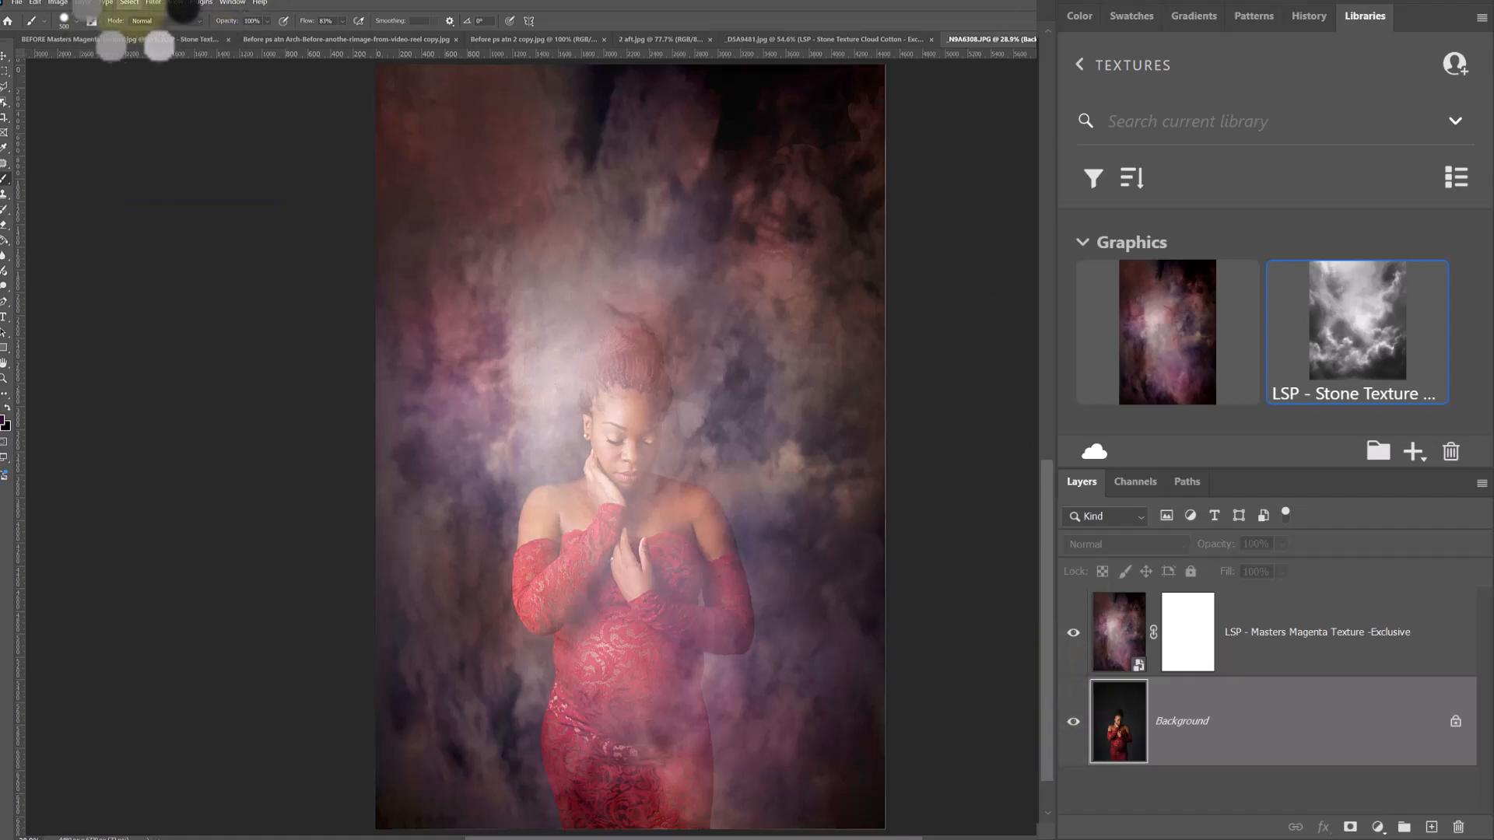
pyautogui.click(129, 4)
pyautogui.click(146, 58)
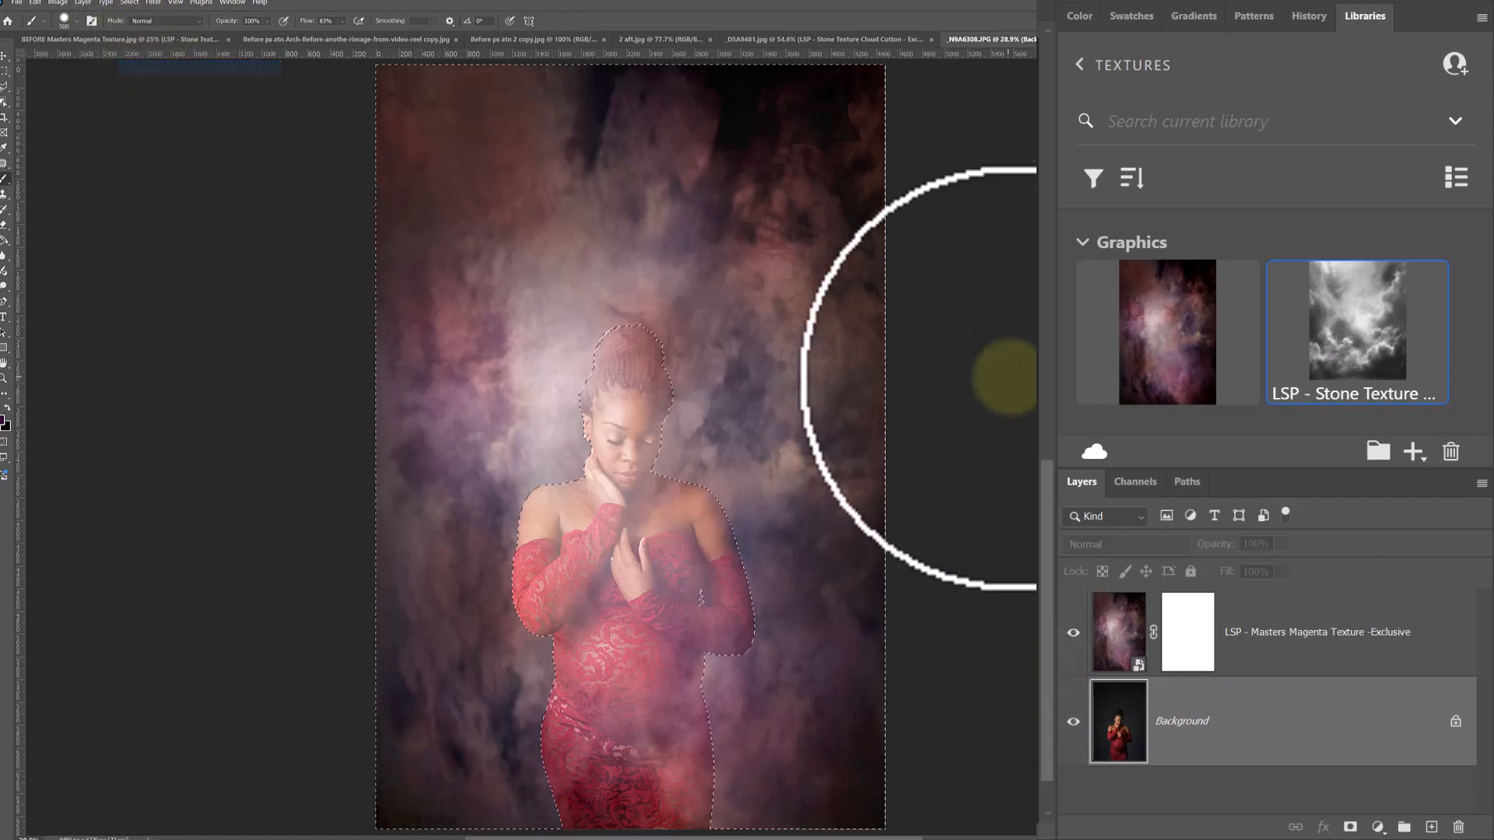
pyautogui.click(1194, 650)
pyautogui.hotkey('ctrl', 'i')
pyautogui.hotkey('ctrl', 'd')
pyautogui.hotkey('ctrl', 'i')
# Lower the Masters Magenta layer's opacity to 33%.
pyautogui.click(1118, 634)
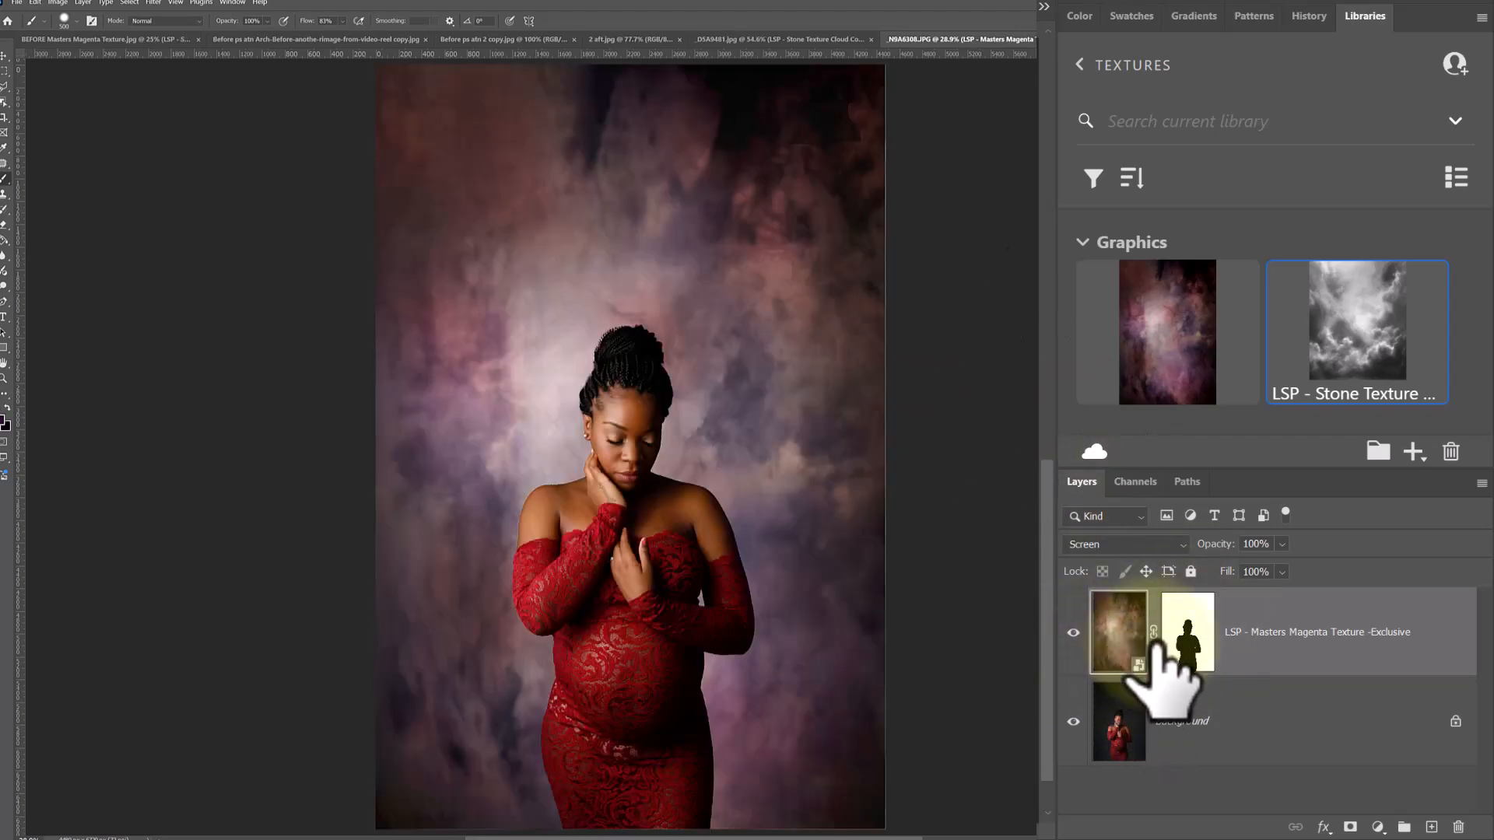
pyautogui.press('v')
pyautogui.moveTo(772, 422)
pyautogui.mouseDown()
pyautogui.moveTo(844, 427)
pyautogui.moveTo(924, 501)
pyautogui.moveTo(814, 467)
pyautogui.moveTo(801, 434)
pyautogui.mouseUp()
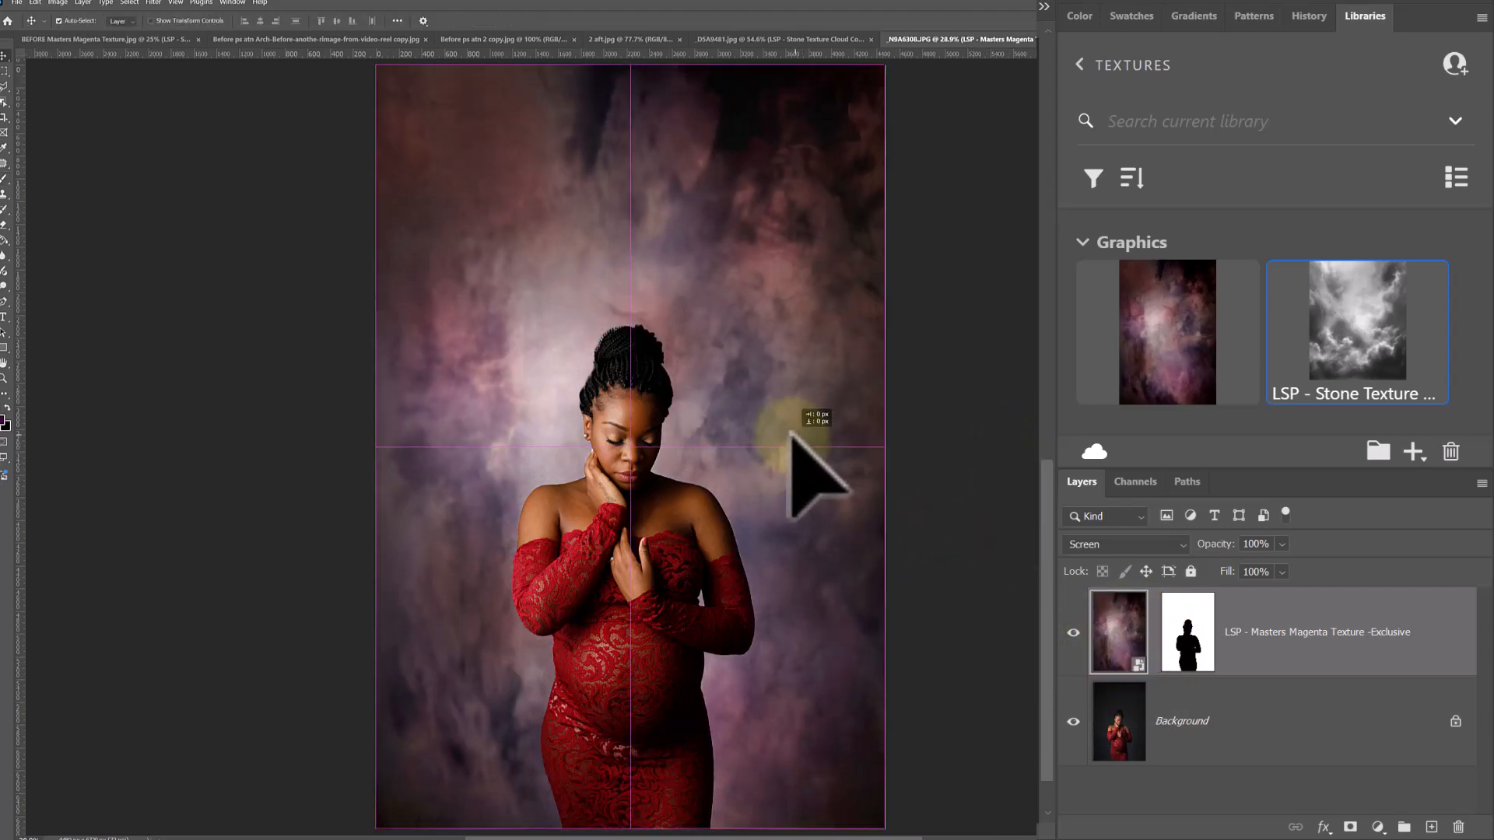
pyautogui.moveTo(1315, 567); pyautogui.dragTo(1261, 566)
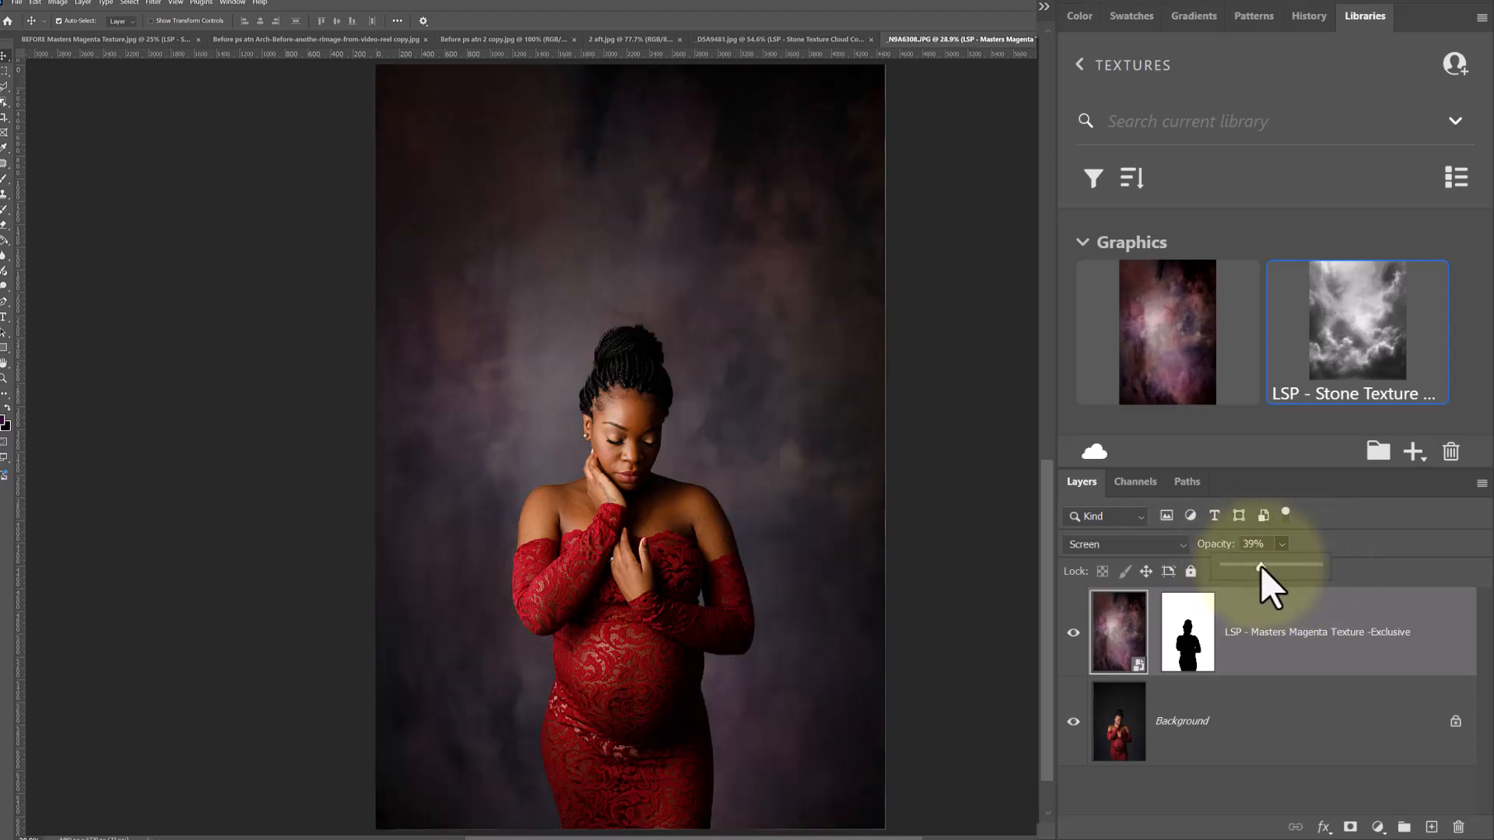
pyautogui.moveTo(1253, 567); pyautogui.dragTo(1249, 565)
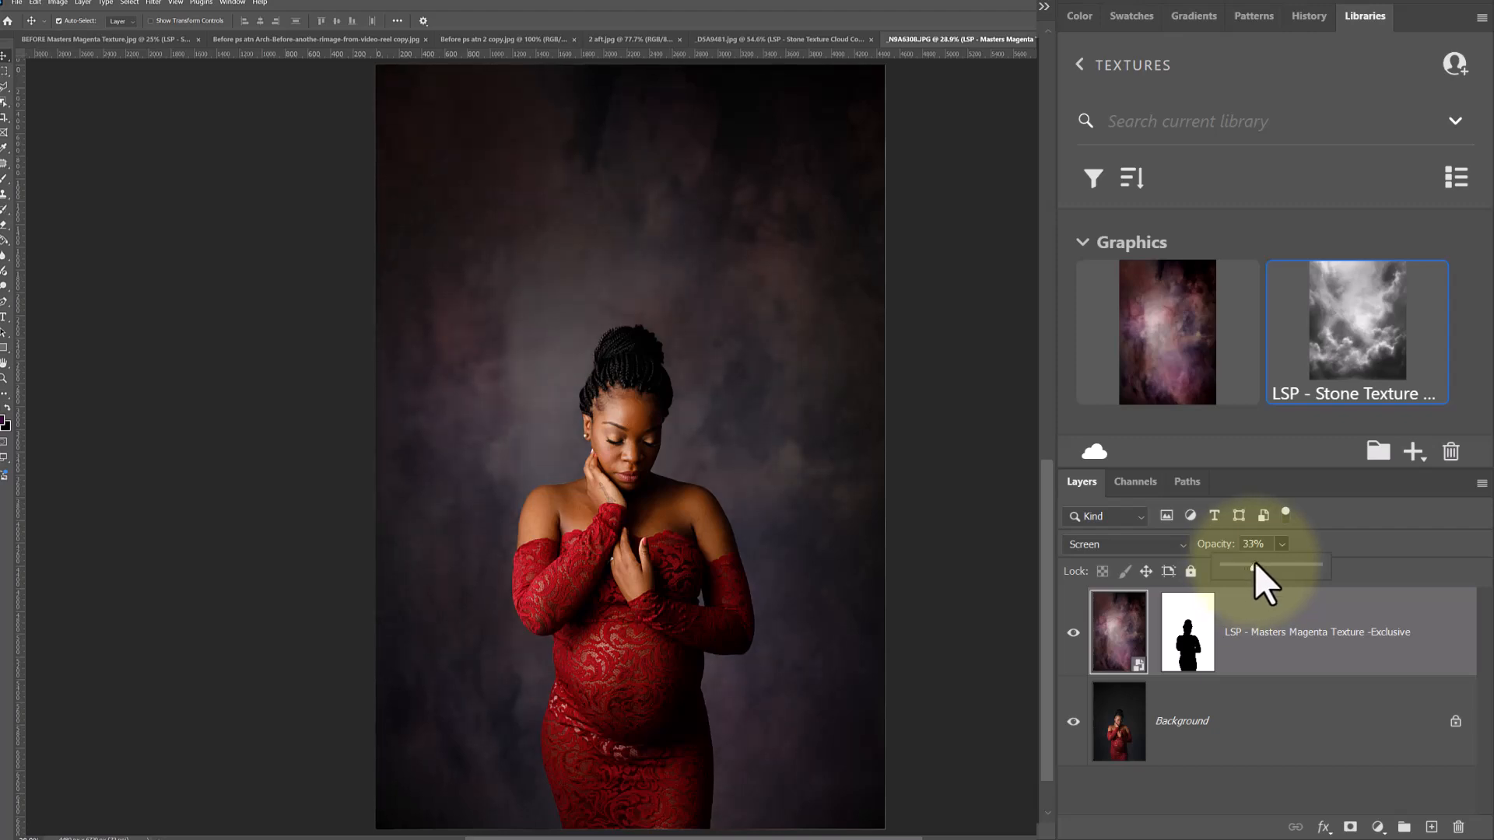
# Compare the red-dress portrait with and without the Masters Magenta texture, leaving the texture layer hidden.
pyautogui.click(1073, 632)
pyautogui.click(1073, 632)
pyautogui.click(1066, 632)
pyautogui.click(1066, 632)
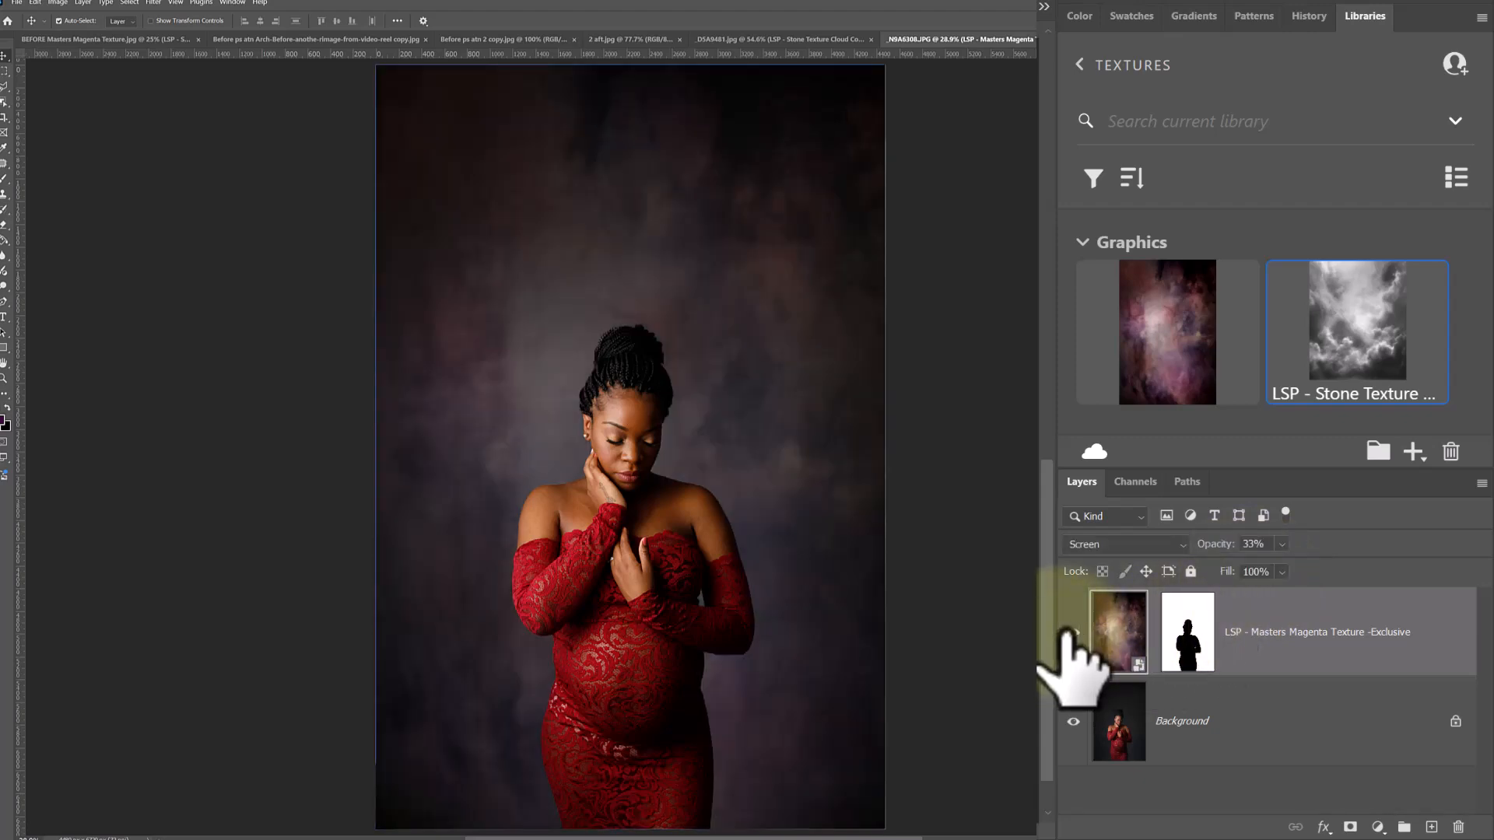
pyautogui.click(1067, 632)
pyautogui.click(1067, 632)
pyautogui.click(1066, 632)
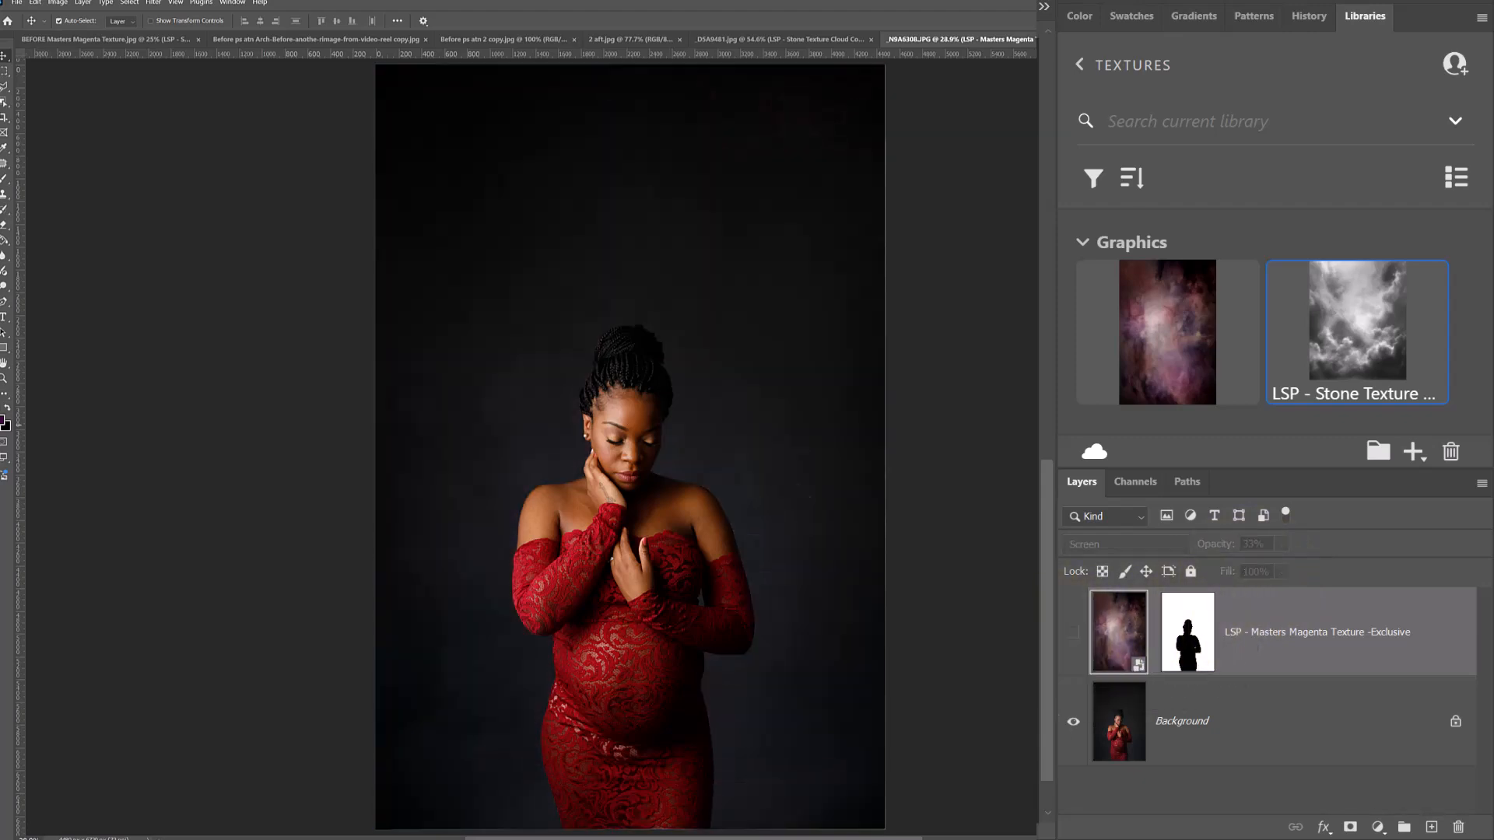
# Place the Stone Texture Cloud Cotton image over the red-dress portrait, scaled and positioned to cover the whole canvas.
pyautogui.hotkey('alt', 'Tab')
pyautogui.moveTo(257, 428); pyautogui.dragTo(700, 260)
pyautogui.moveTo(660, 451); pyautogui.dragTo(406, 285)
pyautogui.moveTo(478, 319); pyautogui.dragTo(903, 381)
pyautogui.moveTo(939, 430); pyautogui.dragTo(939, 430)
pyautogui.moveTo(823, 391); pyautogui.dragTo(786, 479)
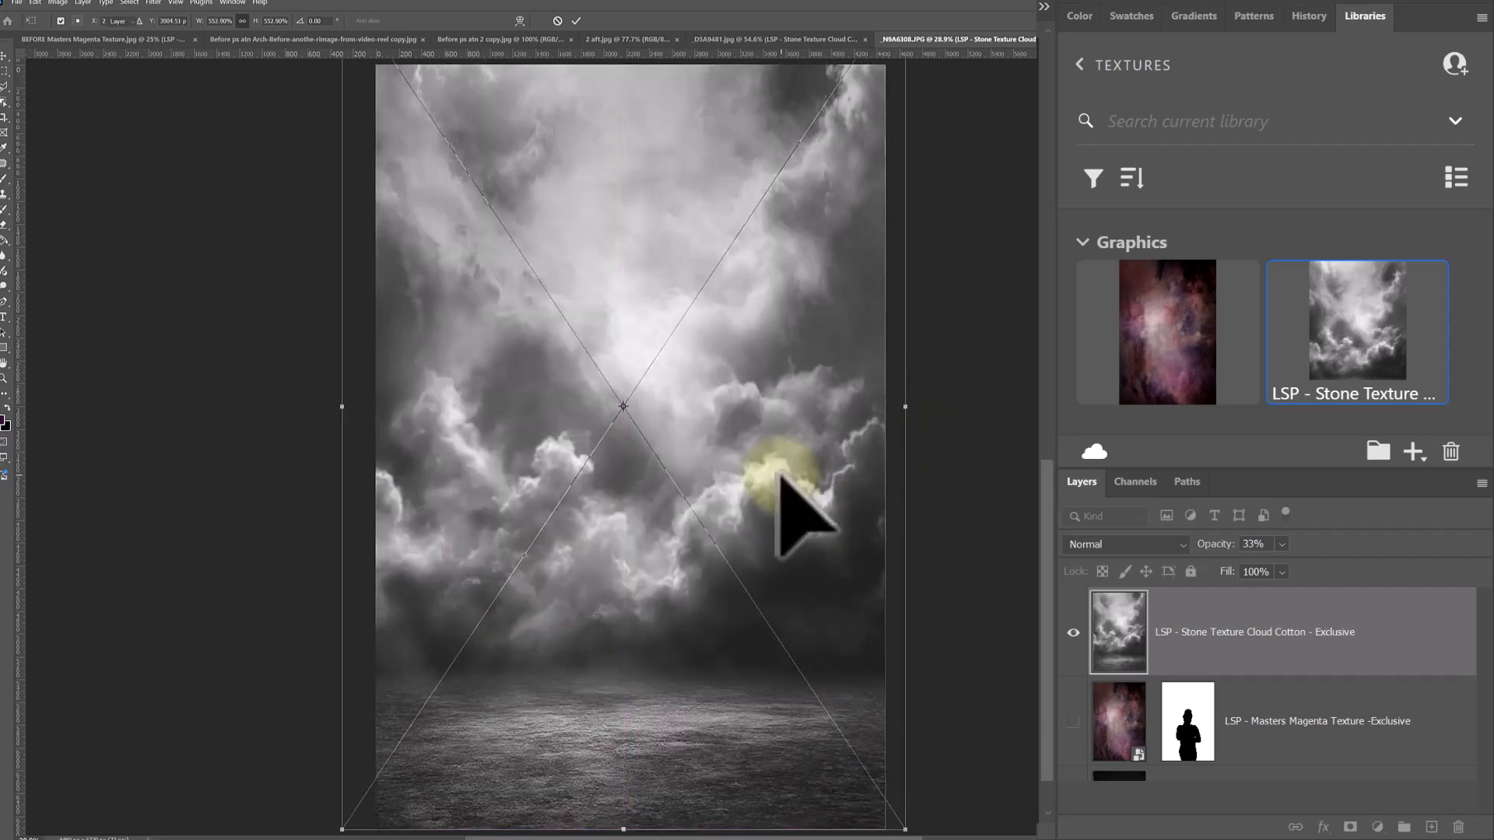
pyautogui.press('Return')
# Set the Cloud Cotton layer to Screen blending and copy the Masters Magenta layer's subject mask onto it.
pyautogui.click(1122, 544)
pyautogui.click(1119, 738)
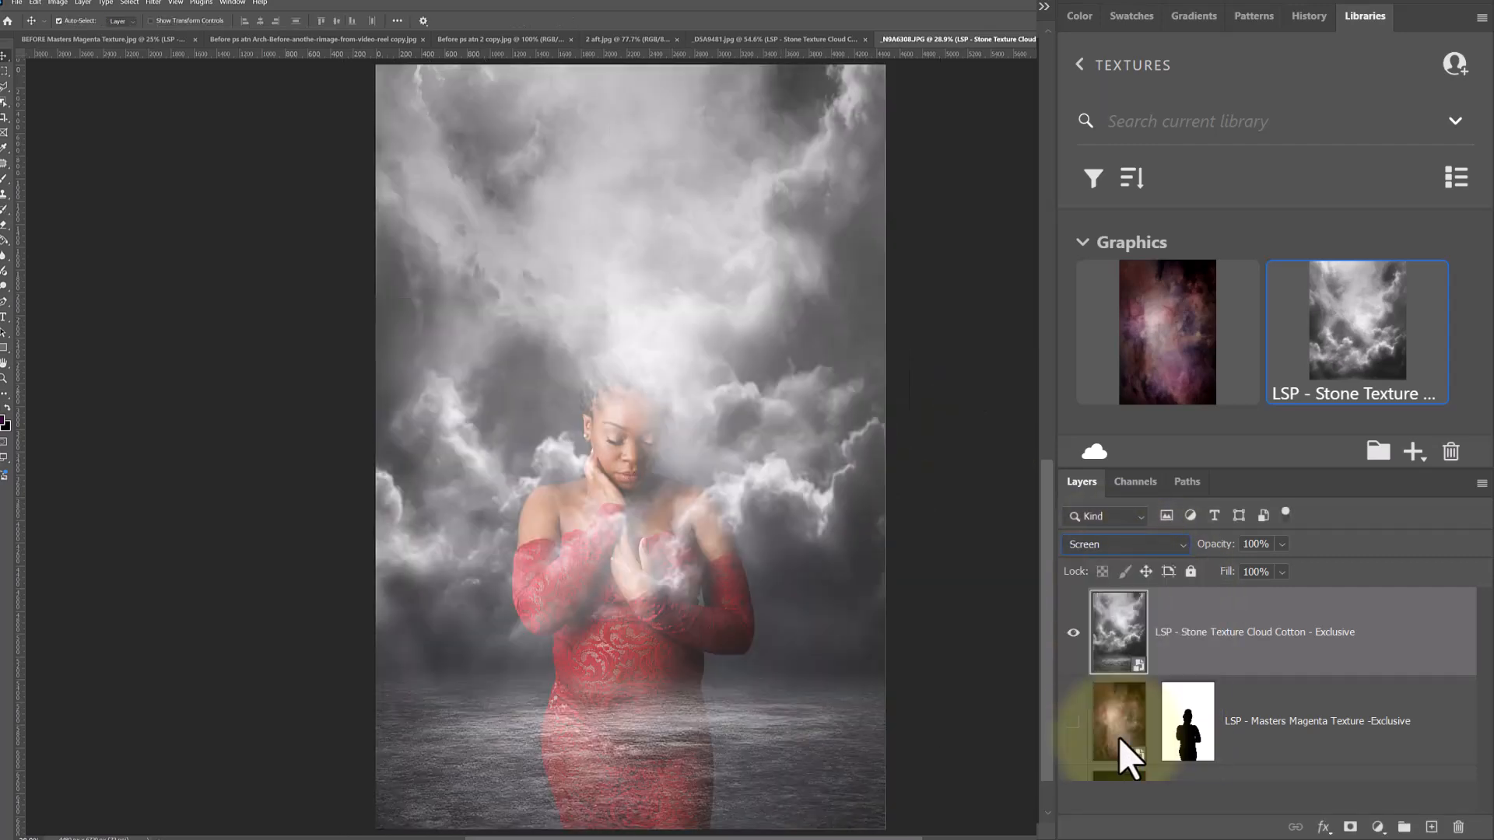
pyautogui.moveTo(1188, 721); pyautogui.dragTo(1193, 636)
# Lower the Cloud Cotton layer's opacity to 21% and show the Masters Magenta layer again.
pyautogui.click(1281, 546)
pyautogui.moveTo(1304, 565); pyautogui.dragTo(1245, 575)
pyautogui.click(1073, 722)
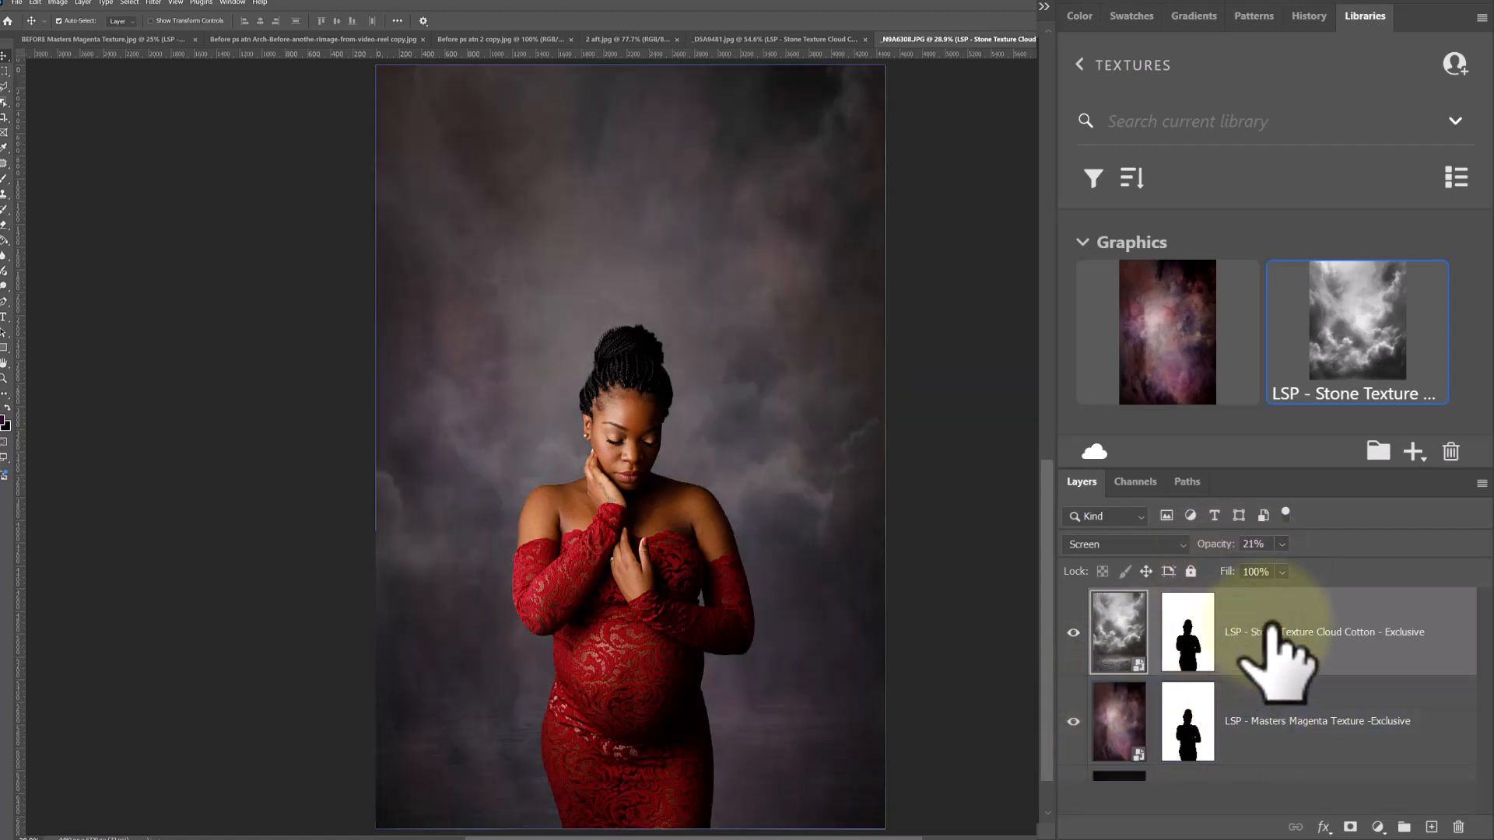
# Reduce the Masters Magenta layer's opacity to 21%.
pyautogui.click(1282, 544)
pyautogui.moveTo(1290, 563); pyautogui.dragTo(1286, 567)
pyautogui.click(1284, 709)
pyautogui.click(1281, 544)
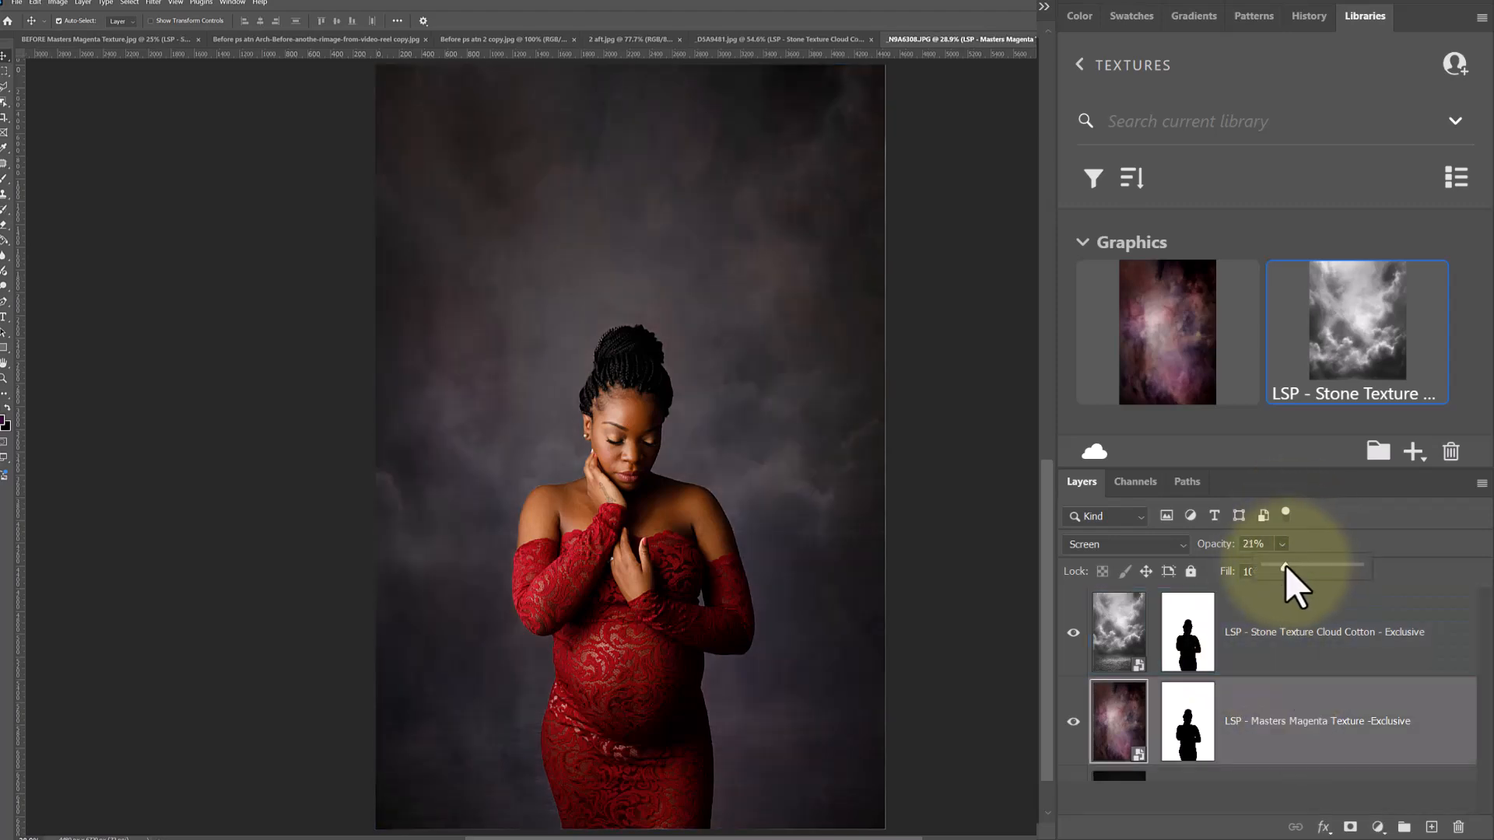
# Switch to the ballerina portrait and compare it with and without the Masters Magenta texture.
pyautogui.click(1296, 707)
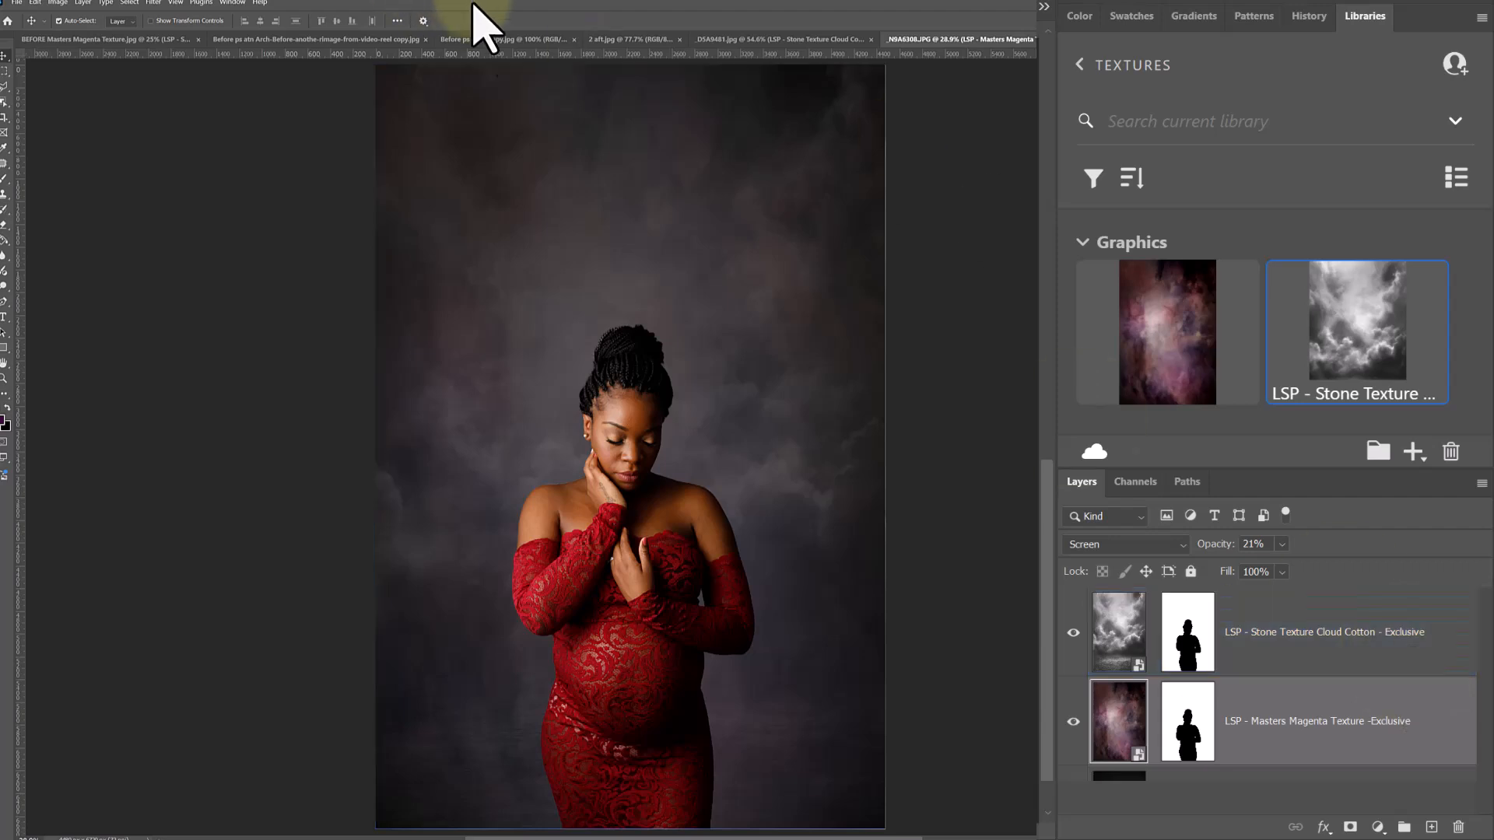
pyautogui.click(493, 39)
pyautogui.click(376, 39)
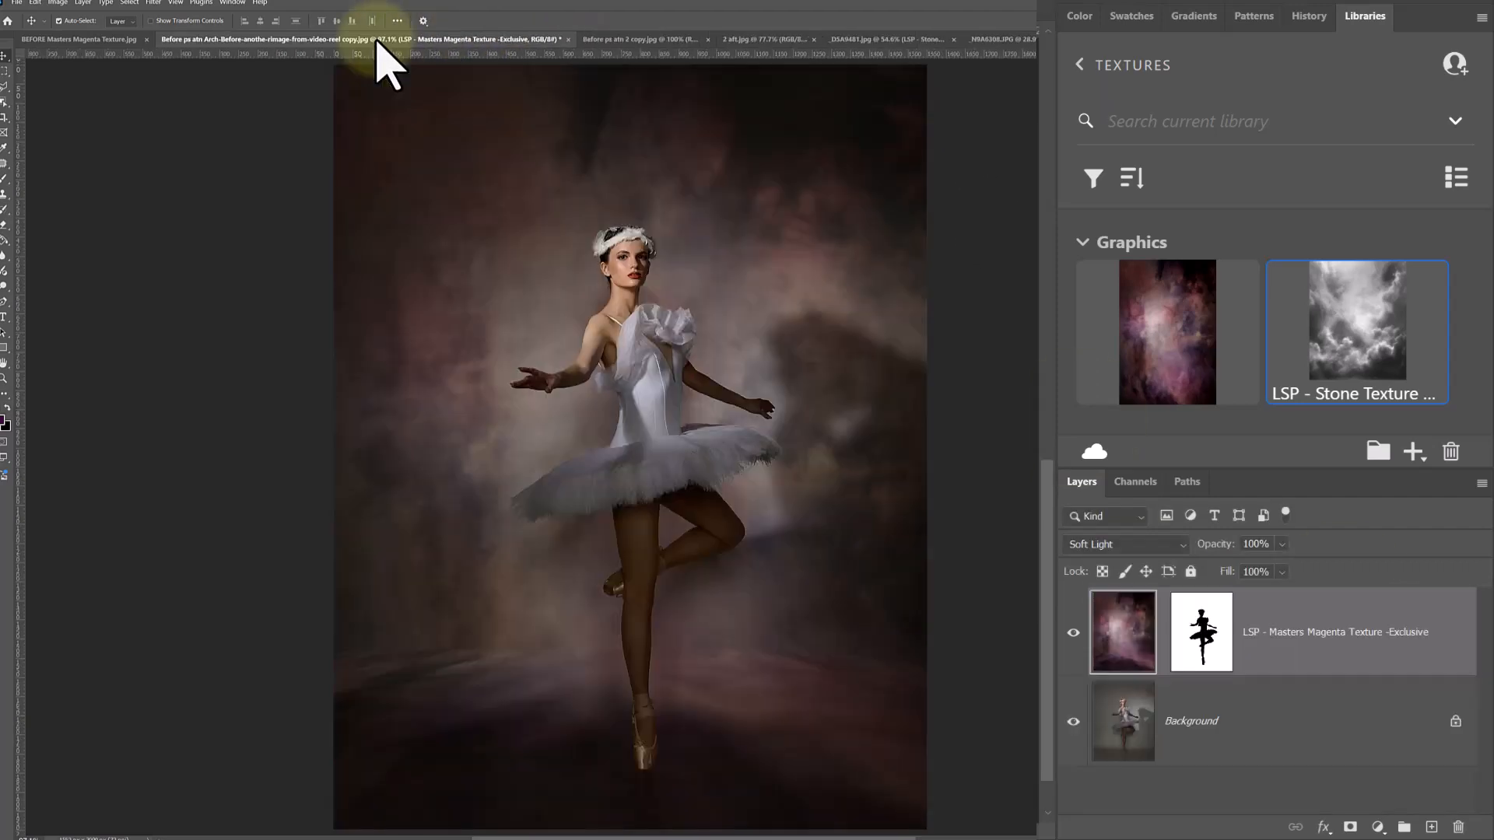
pyautogui.click(1073, 632)
pyautogui.click(1073, 632)
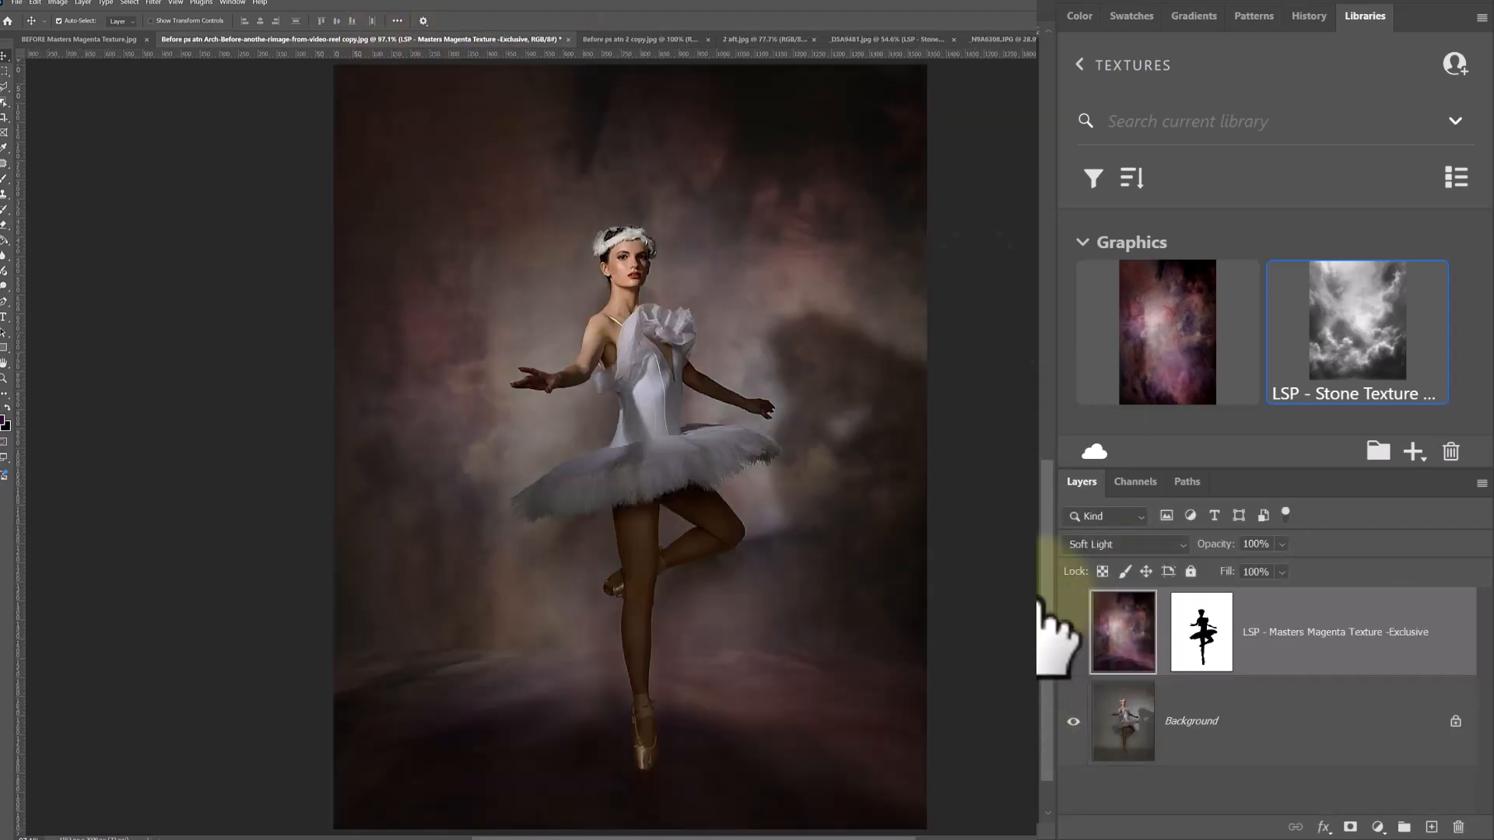
# Switch to the portrait of the woman on the wooden stool and compare it with and without both texture layers.
pyautogui.click(133, 39)
pyautogui.click(1073, 689)
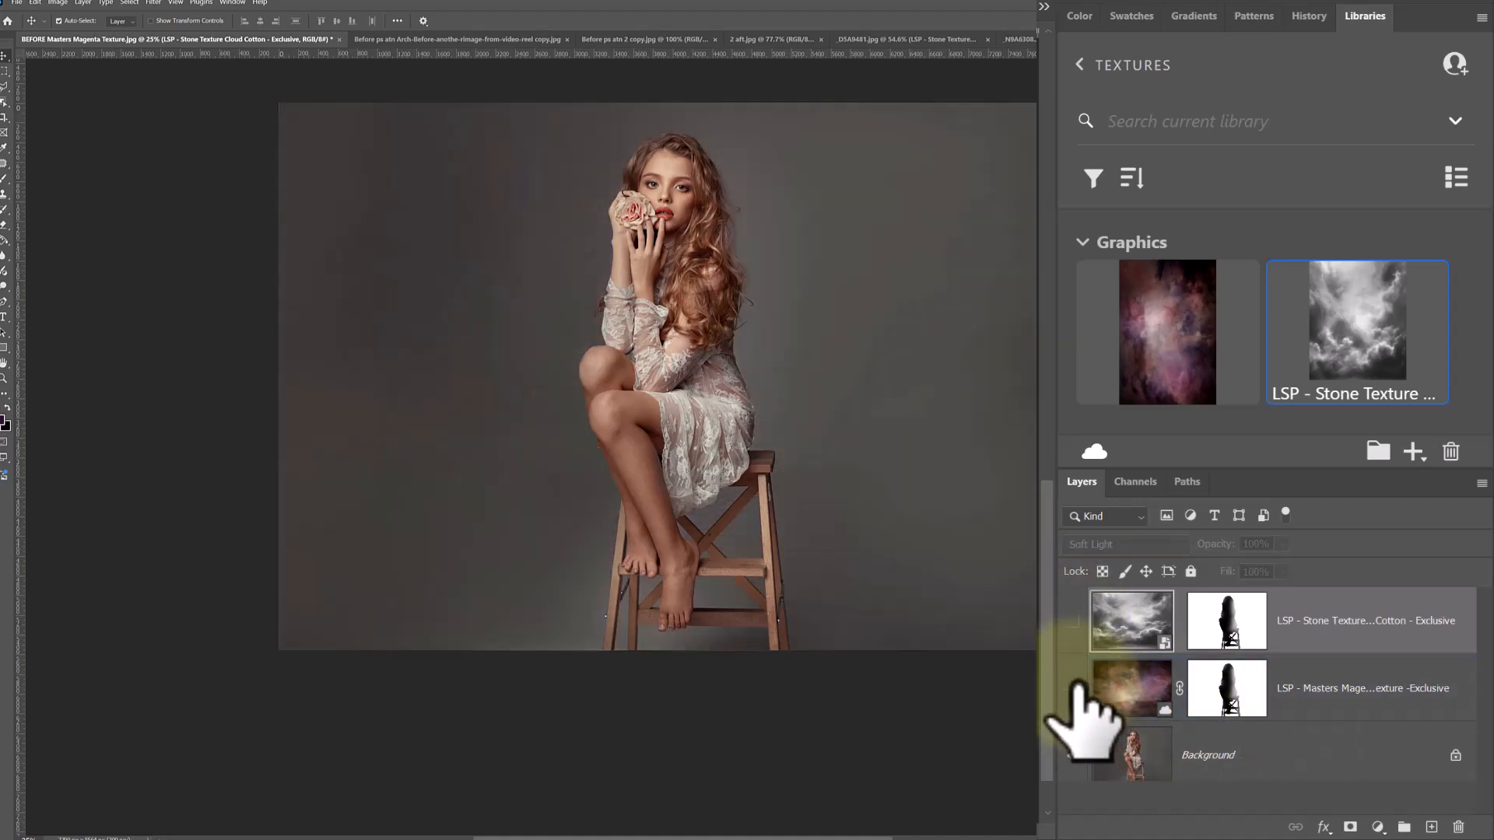
pyautogui.click(1073, 689)
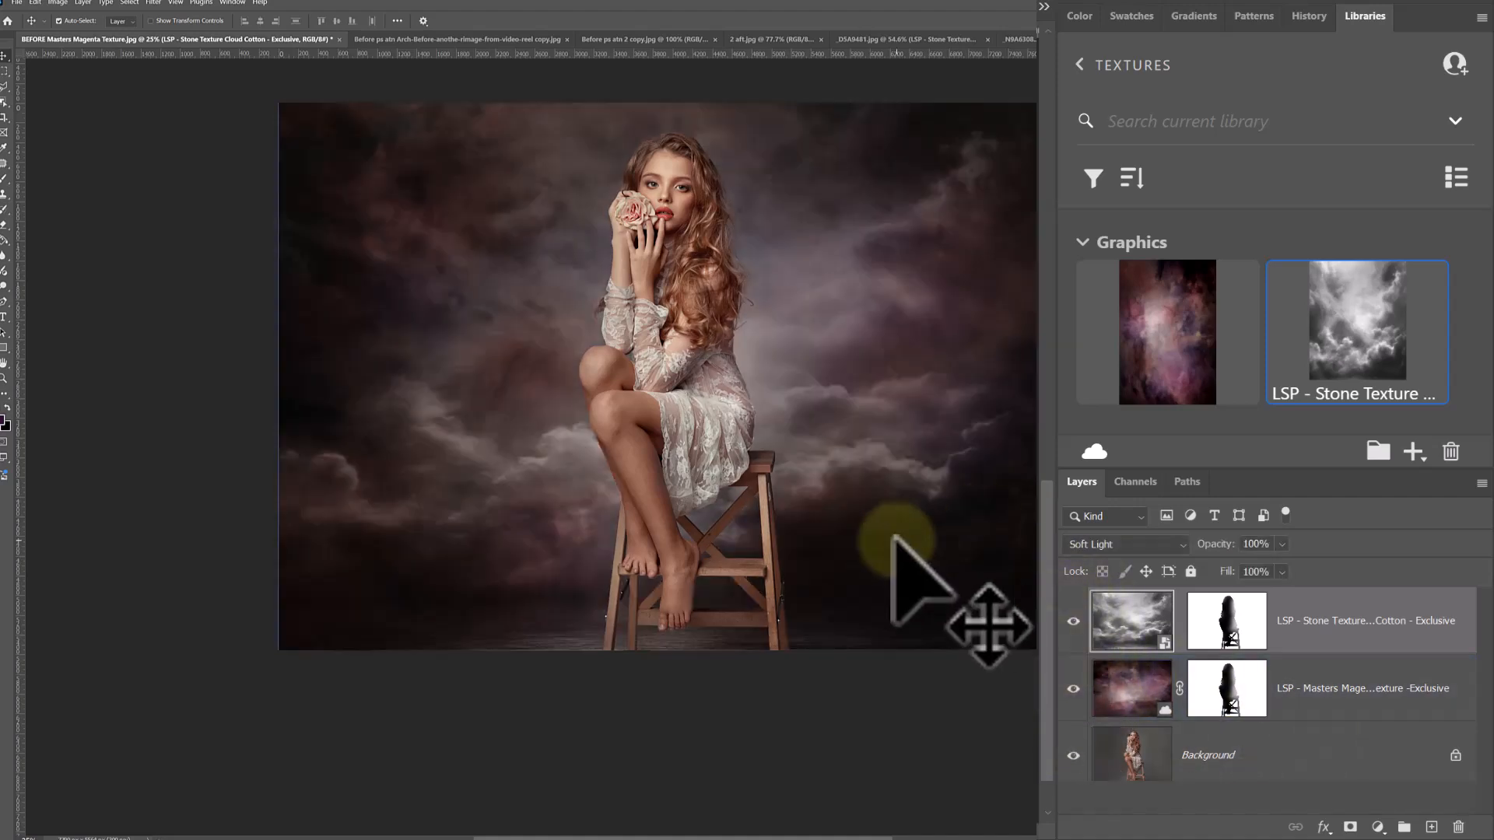
# Stretch the Cloud Cotton texture taller behind the woman on the stool and shift it to reposition the clouds, keeping the canvas covered.
pyautogui.press('b')
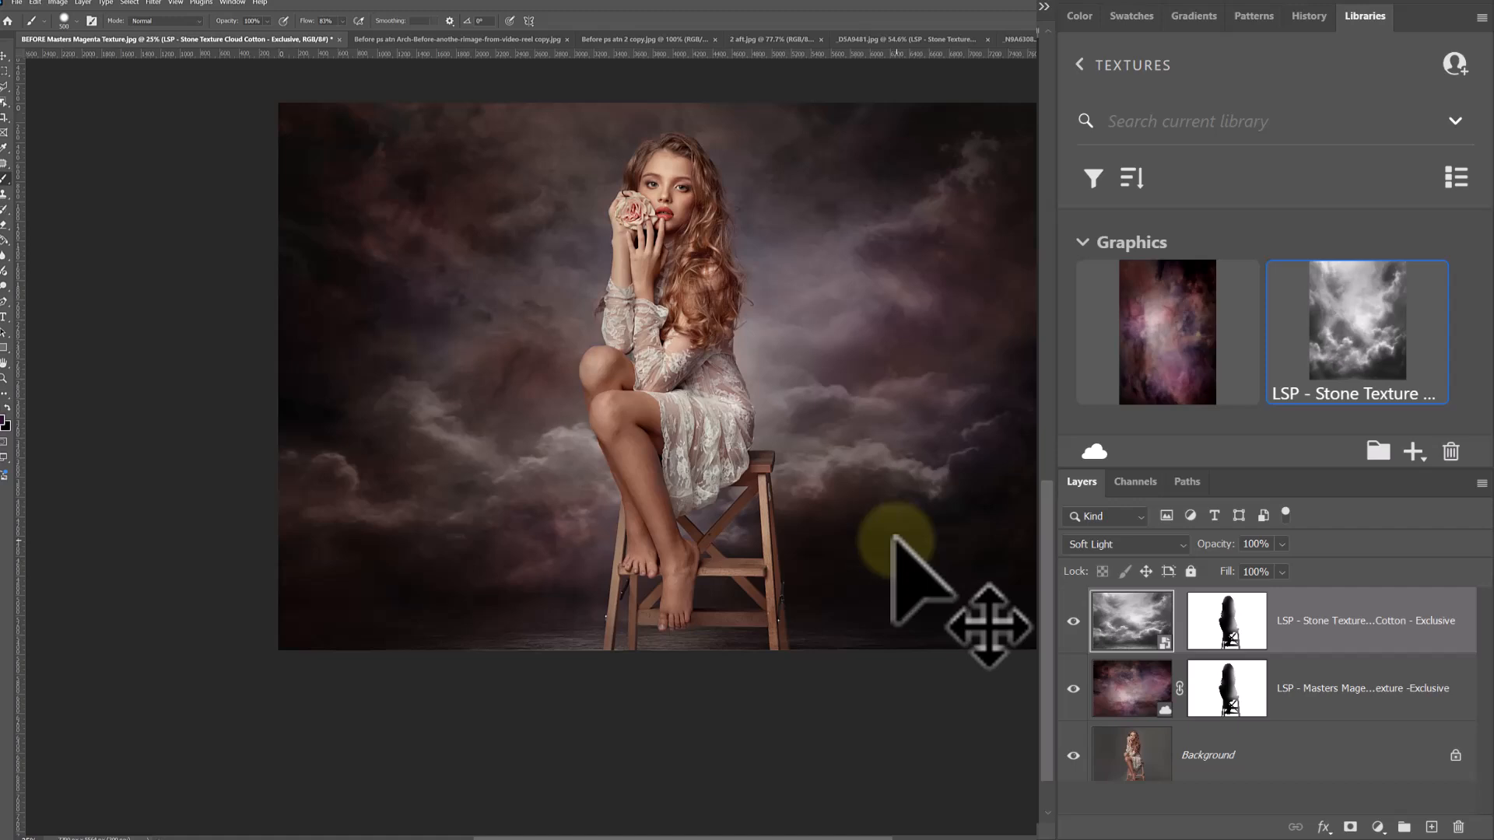
pyautogui.moveTo(893, 537); pyautogui.dragTo(1140, 603)
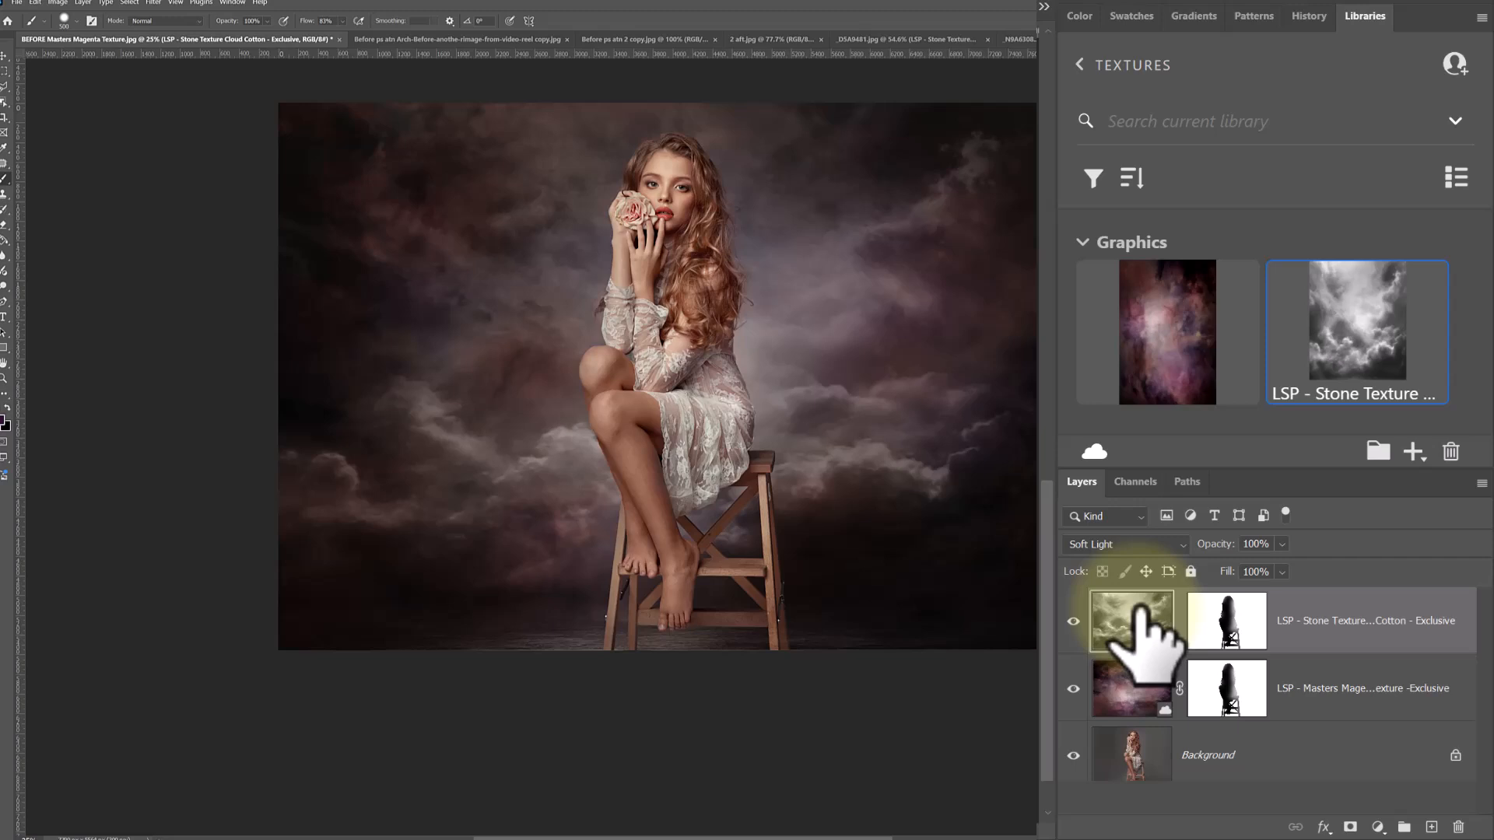
pyautogui.hotkey('ctrl', 't')
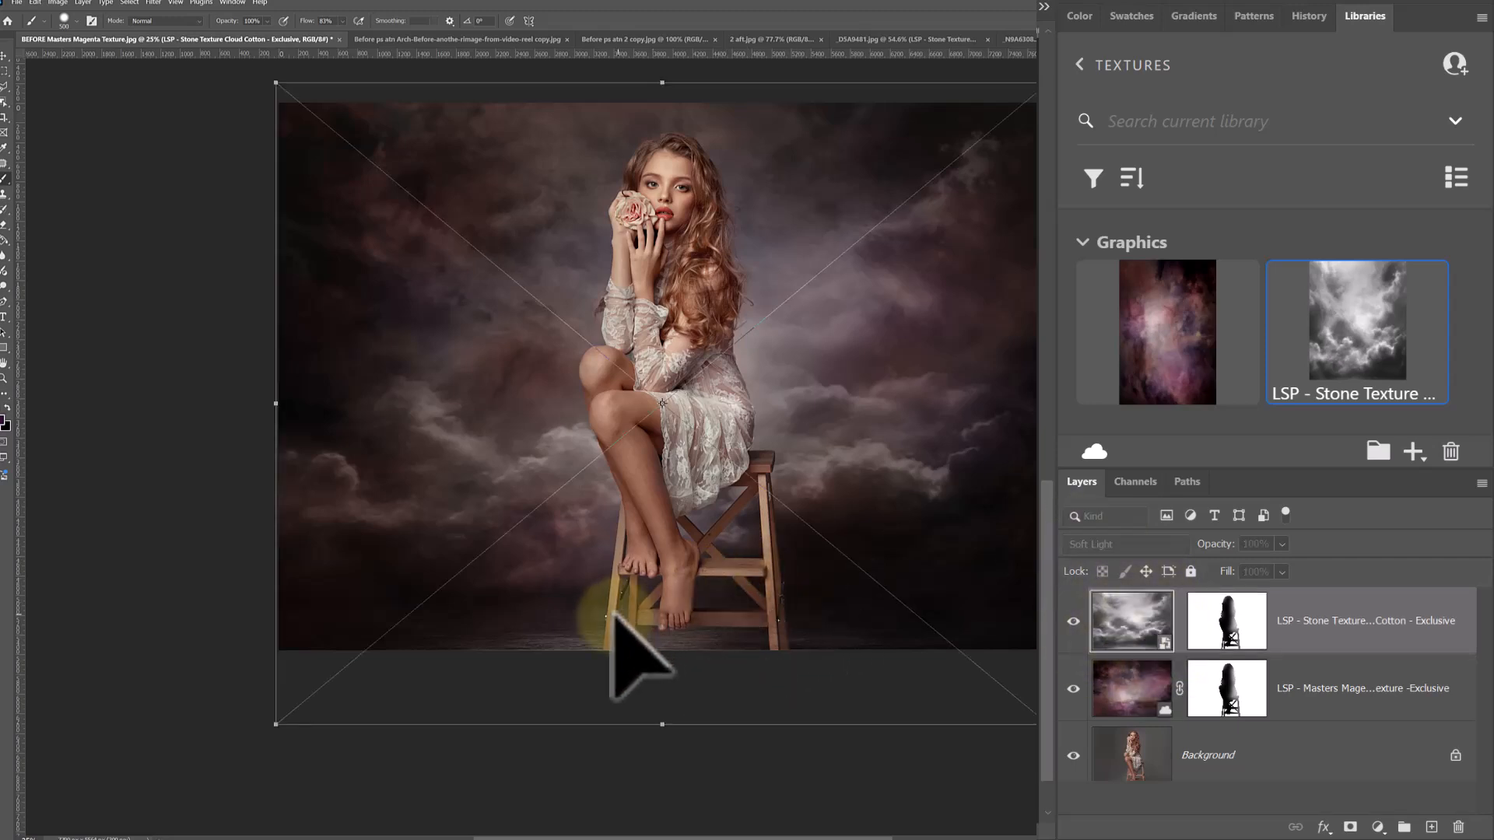
pyautogui.moveTo(661, 83); pyautogui.dragTo(661, 67)
pyautogui.moveTo(680, 322); pyautogui.dragTo(677, 387)
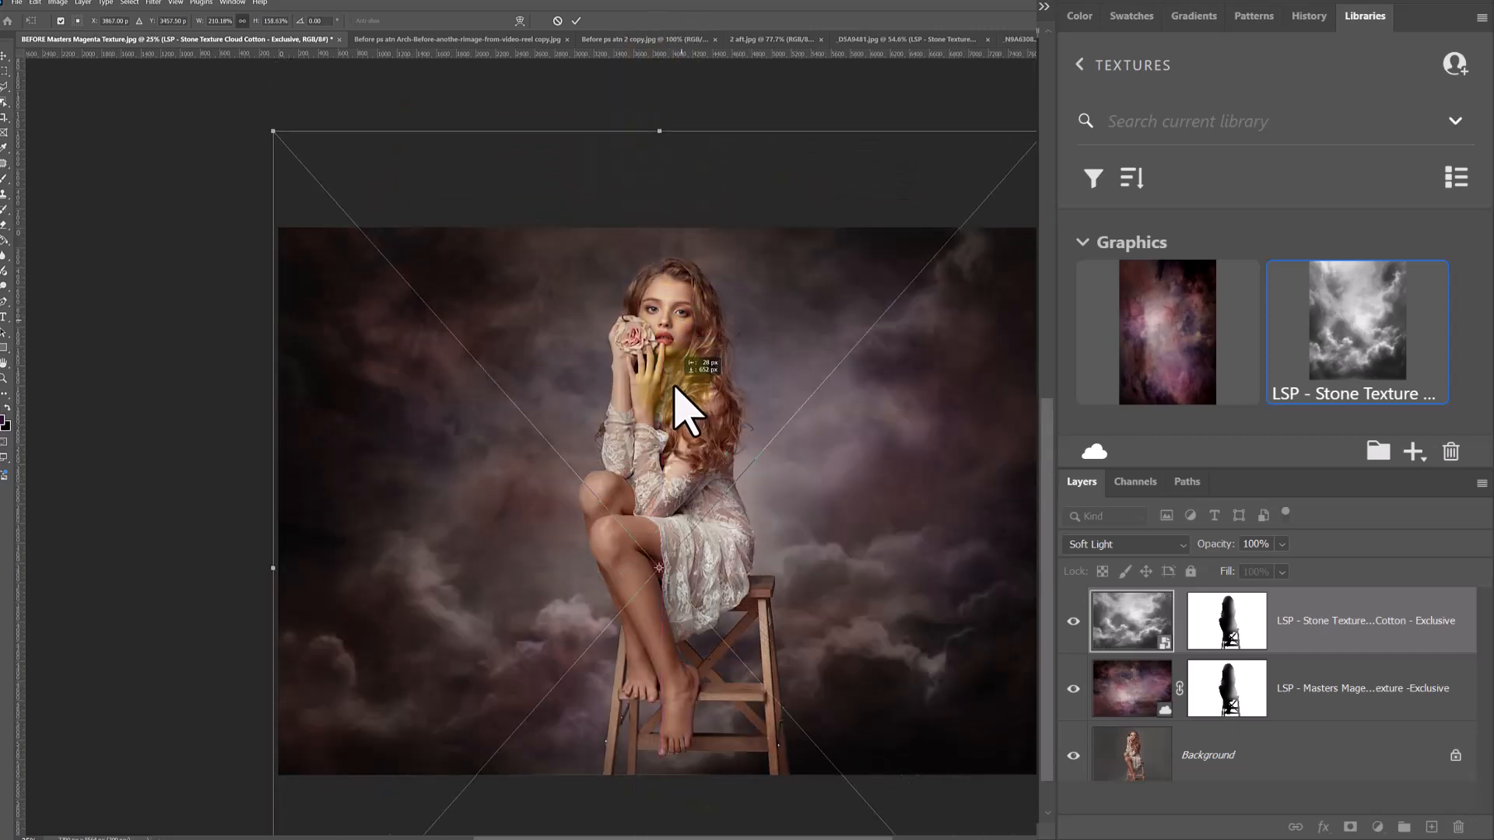
pyautogui.press('Return')
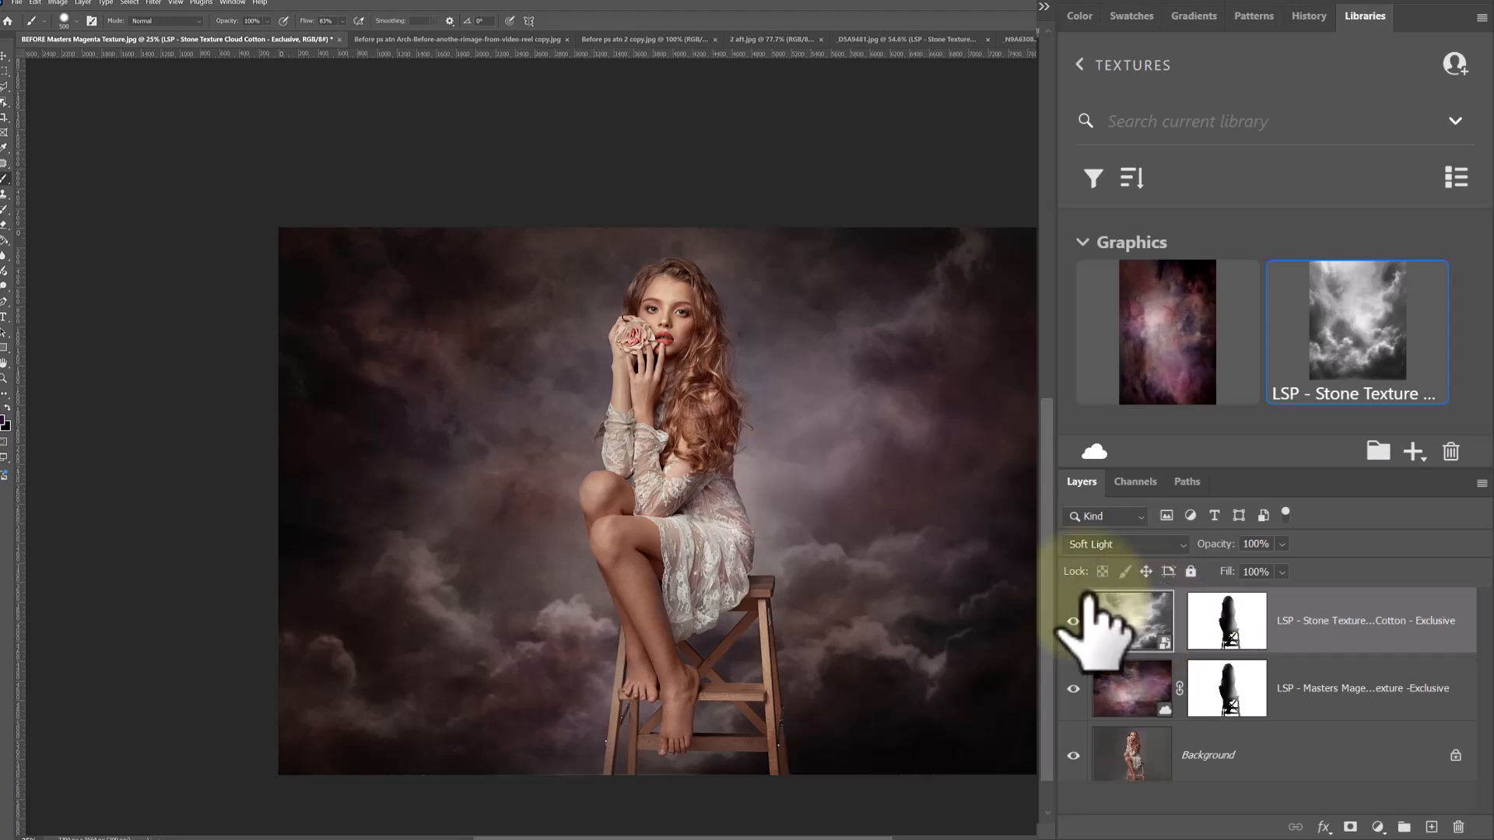
pyautogui.keyDown('alt'); pyautogui.click(836, 392); pyautogui.keyUp('alt')
pyautogui.press('z')
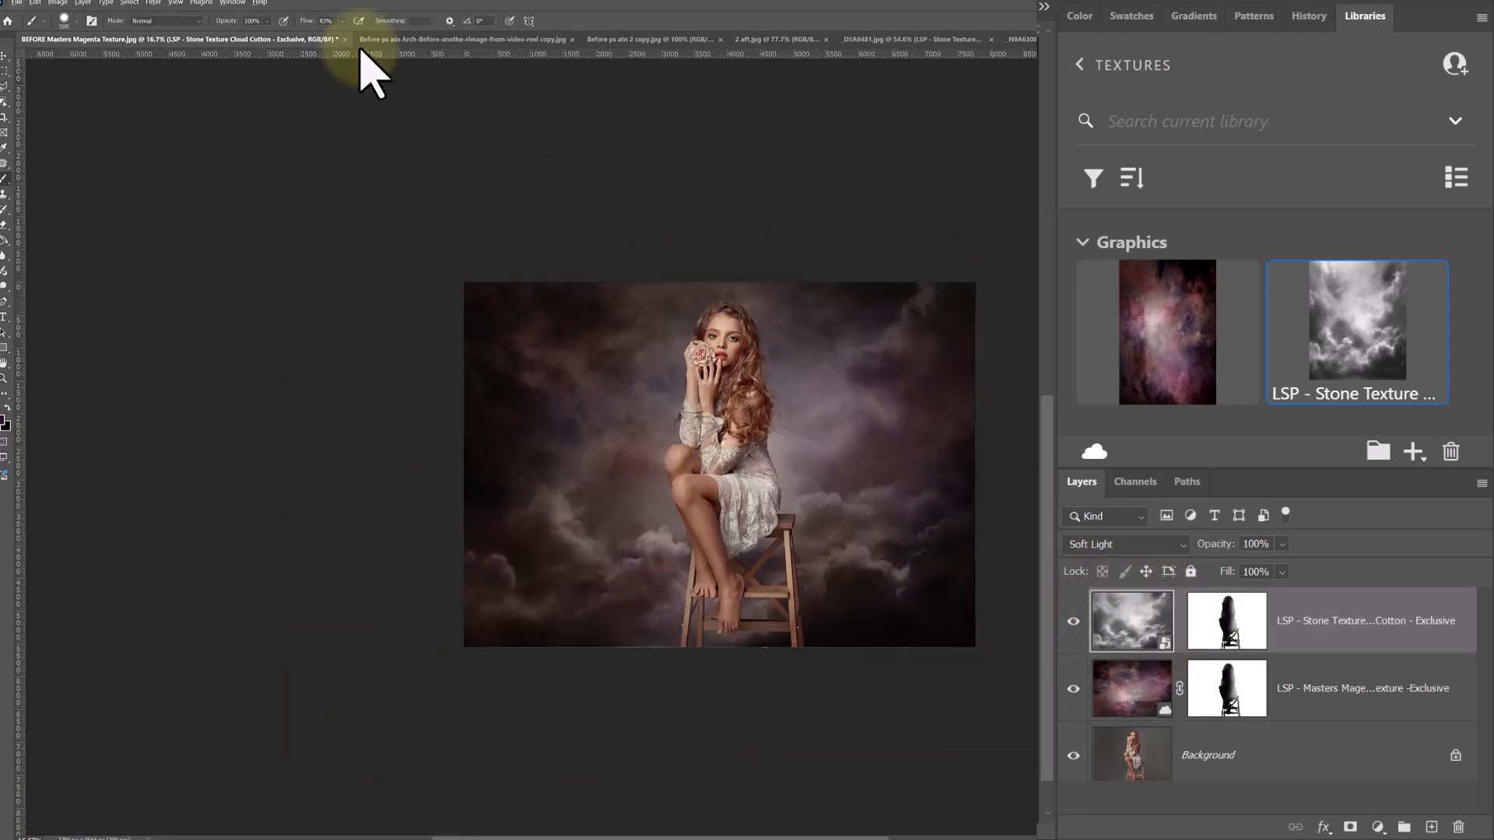
pyautogui.click(345, 20)
pyautogui.press('b')
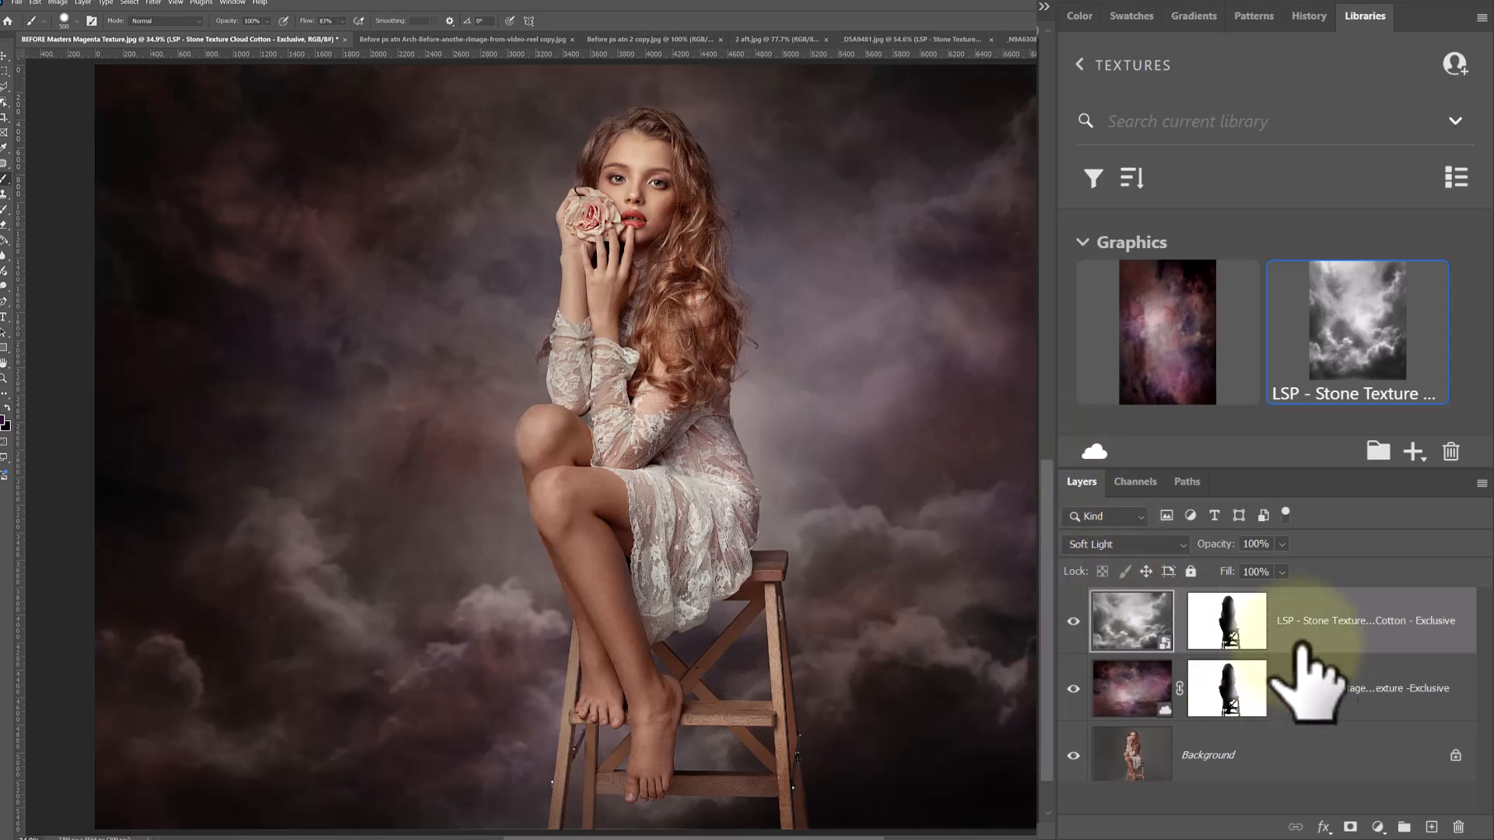
pyautogui.click(1322, 634)
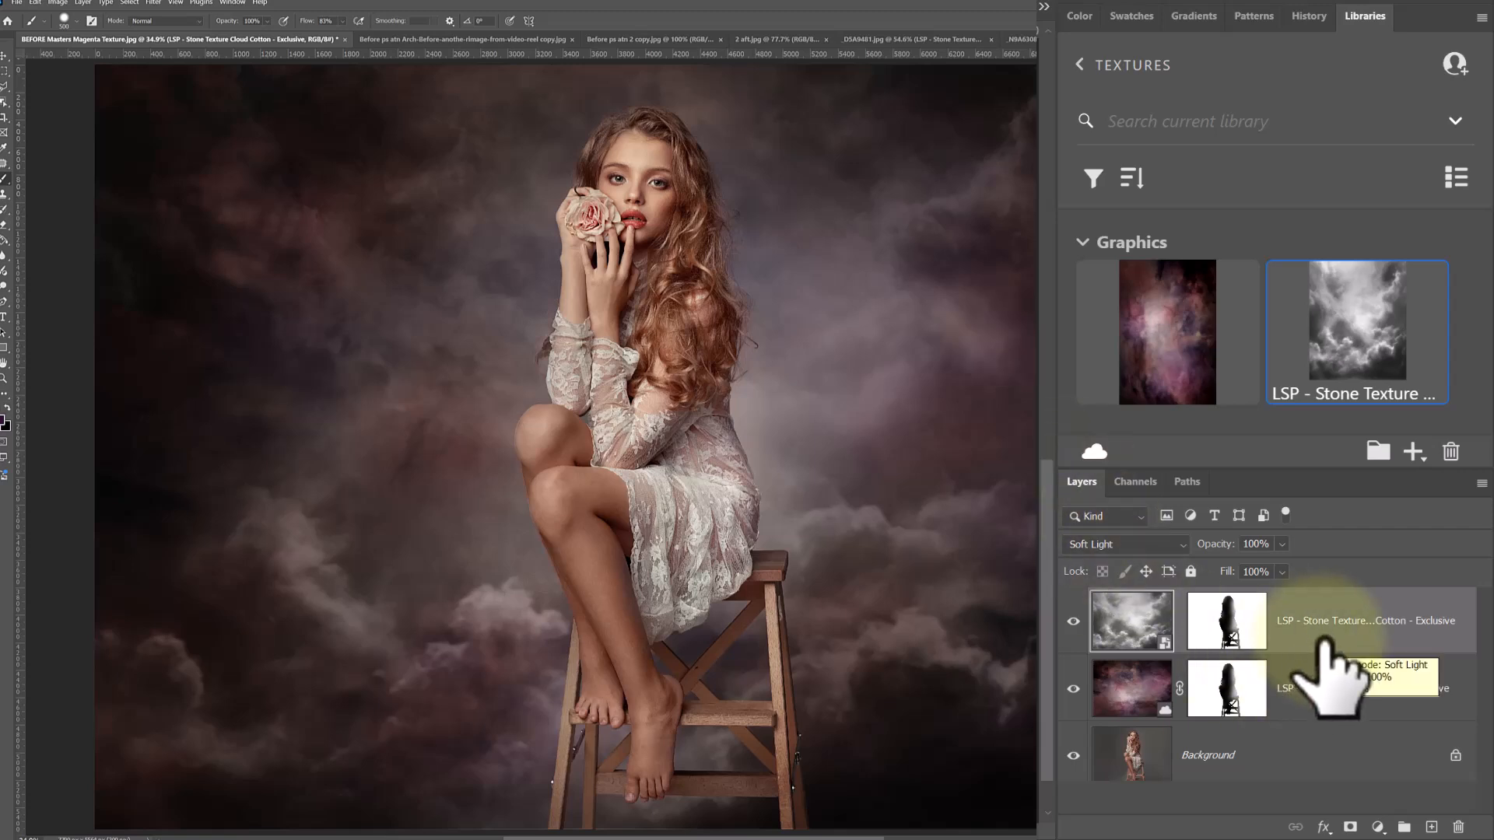